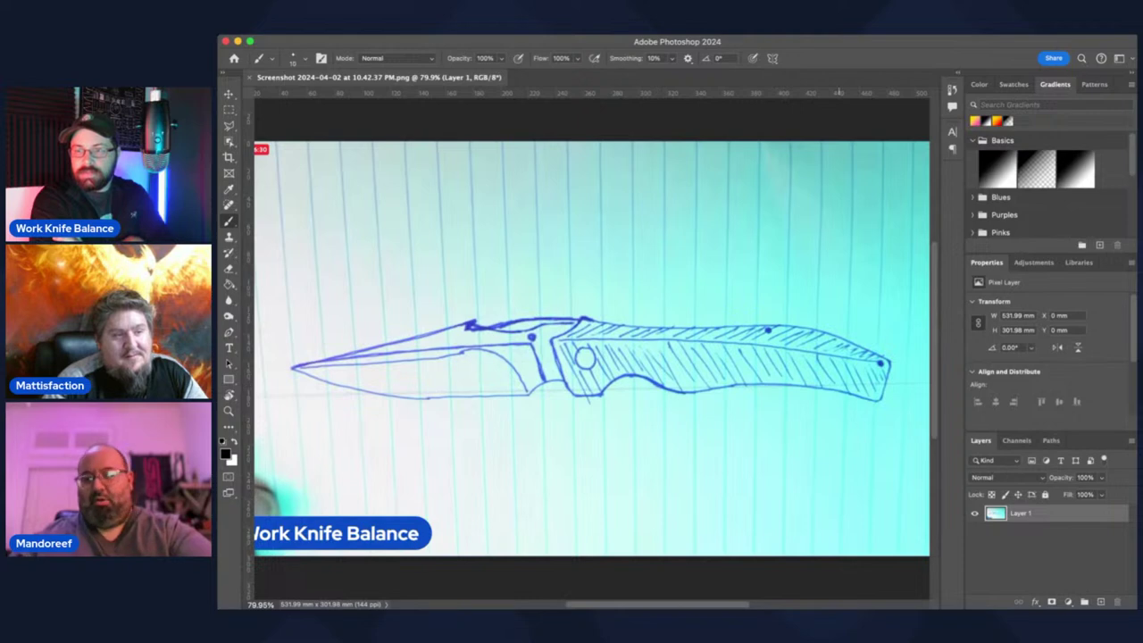
- Create a new layer above the knife sketch and rotate the canvas view so the blade slopes down to its tip
click(1100, 602)
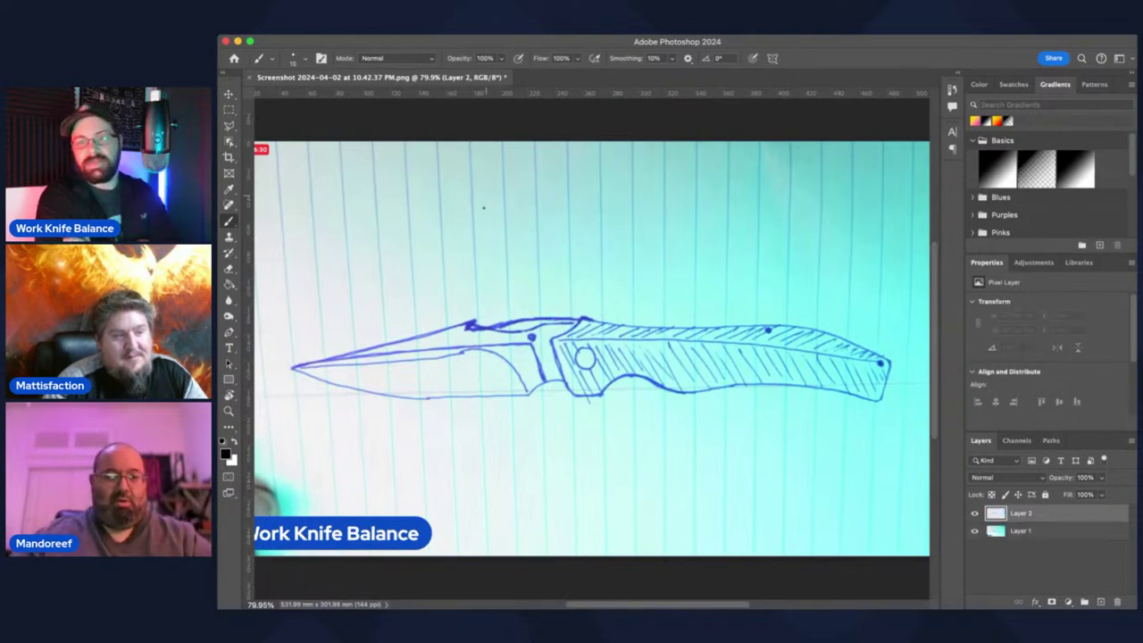
key(r)
drag(550, 172, 470, 215)
mouse_move(464, 270)
mouse_down()
mouse_move(551, 177)
mouse_move(531, 122)
mouse_move(396, 250)
mouse_move(355, 331)
mouse_move(555, 134)
mouse_move(505, 152)
mouse_move(510, 137)
mouse_move(461, 179)
mouse_move(521, 158)
mouse_up()
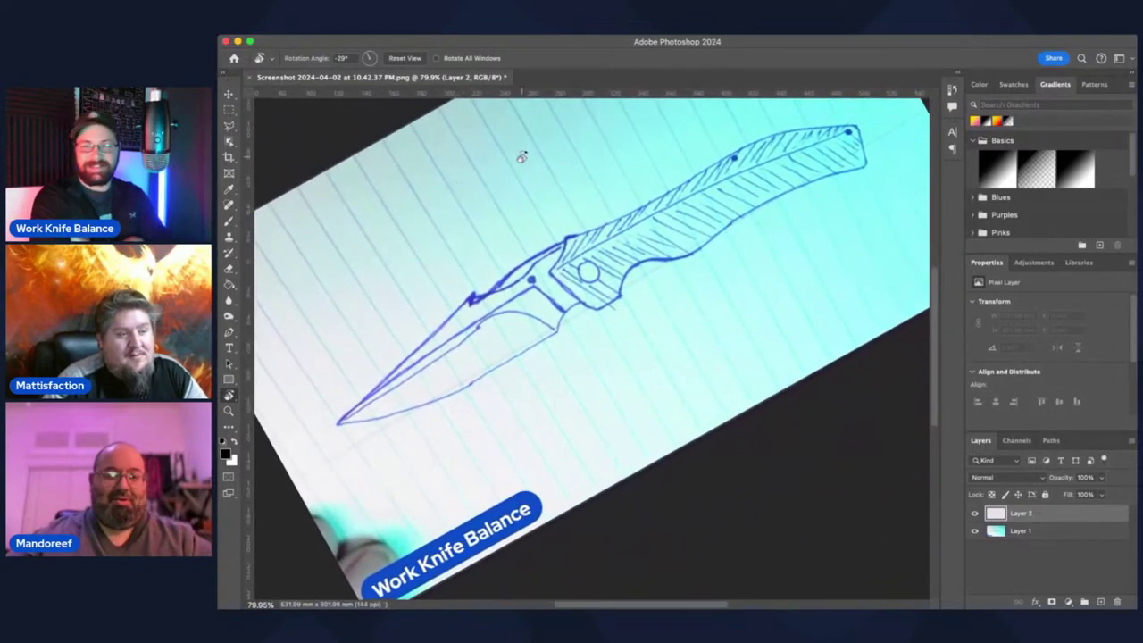
key(b)
click(299, 407)
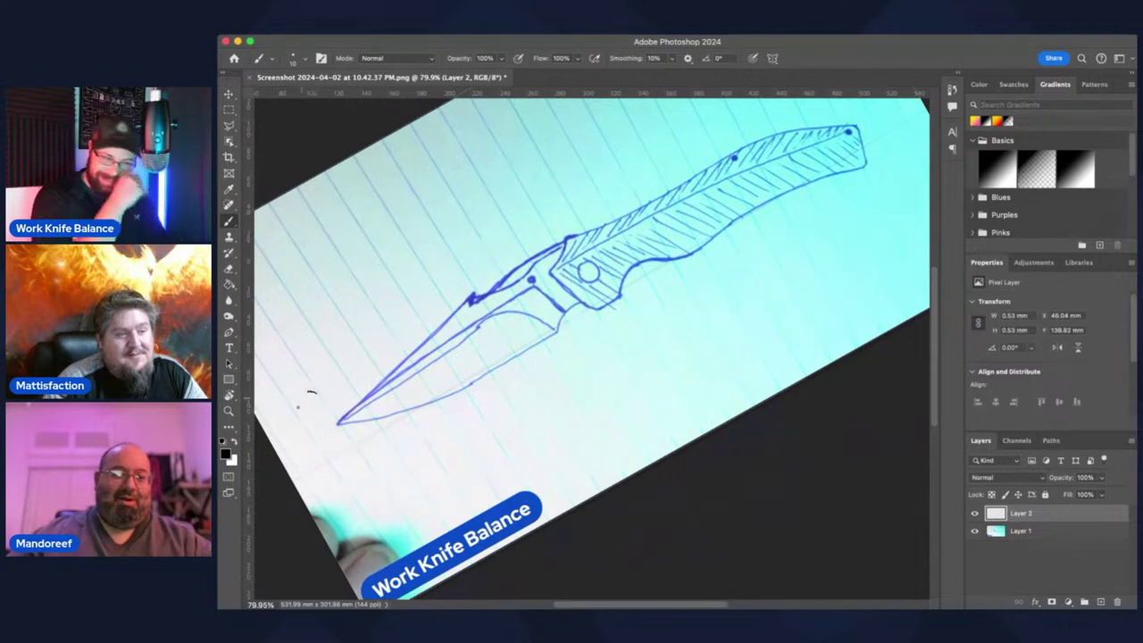
drag(371, 446, 393, 425)
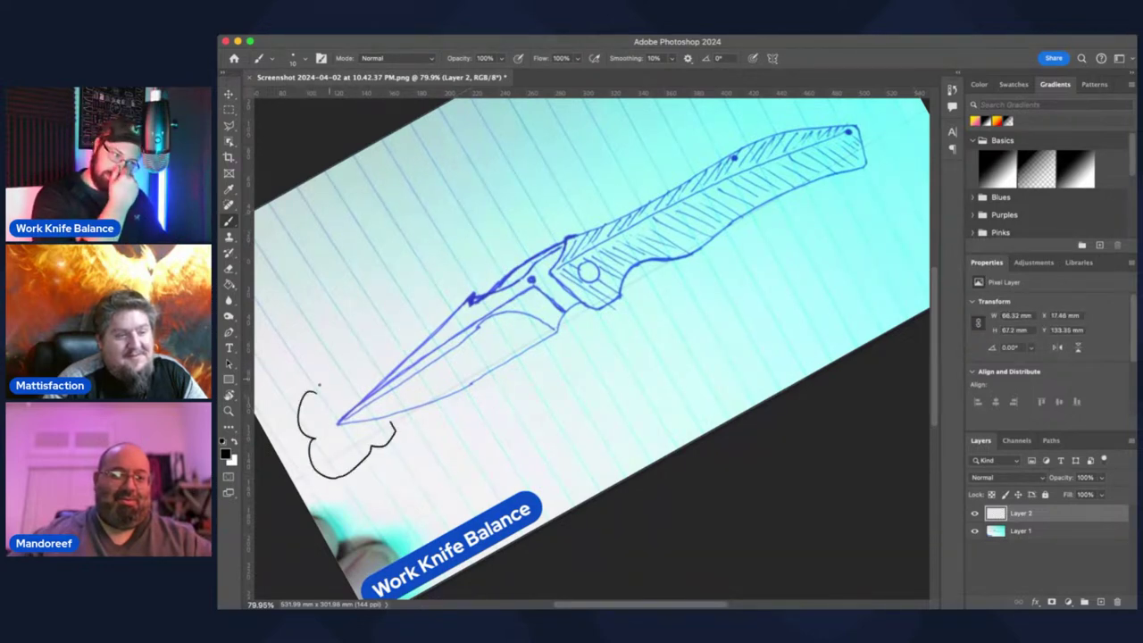
drag(318, 386, 360, 391)
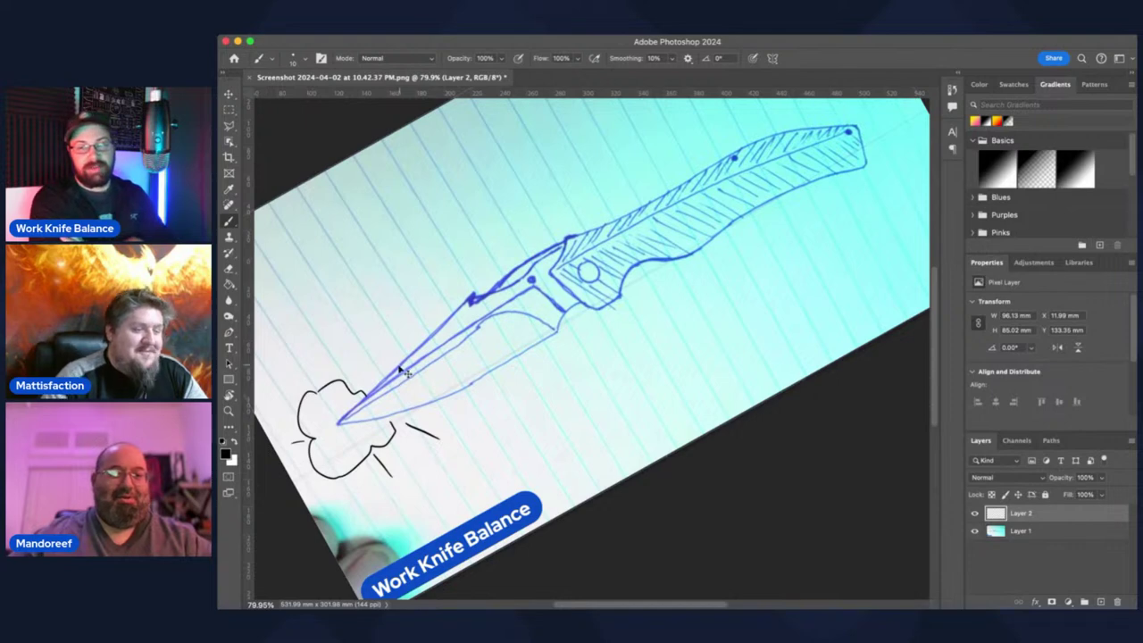
key(super+z)
key(super+z)
key(super+z)
key(super+z)
key(super+z)
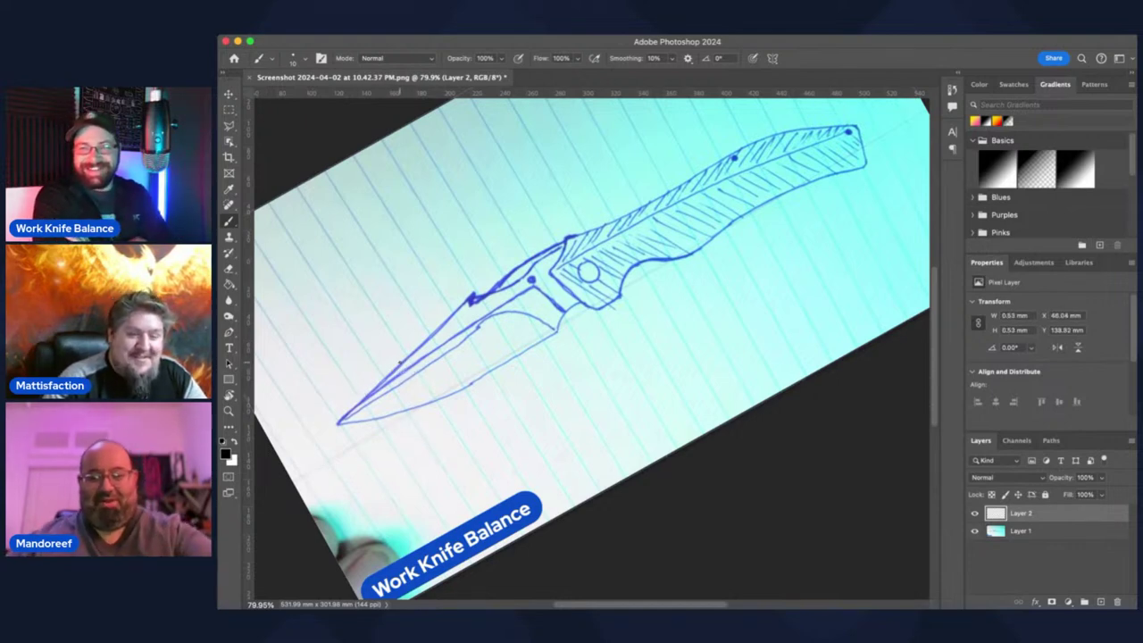
- Trace the blade's spine in black from the tip to the front of the handle with the Brush at 30% opacity
key(2)
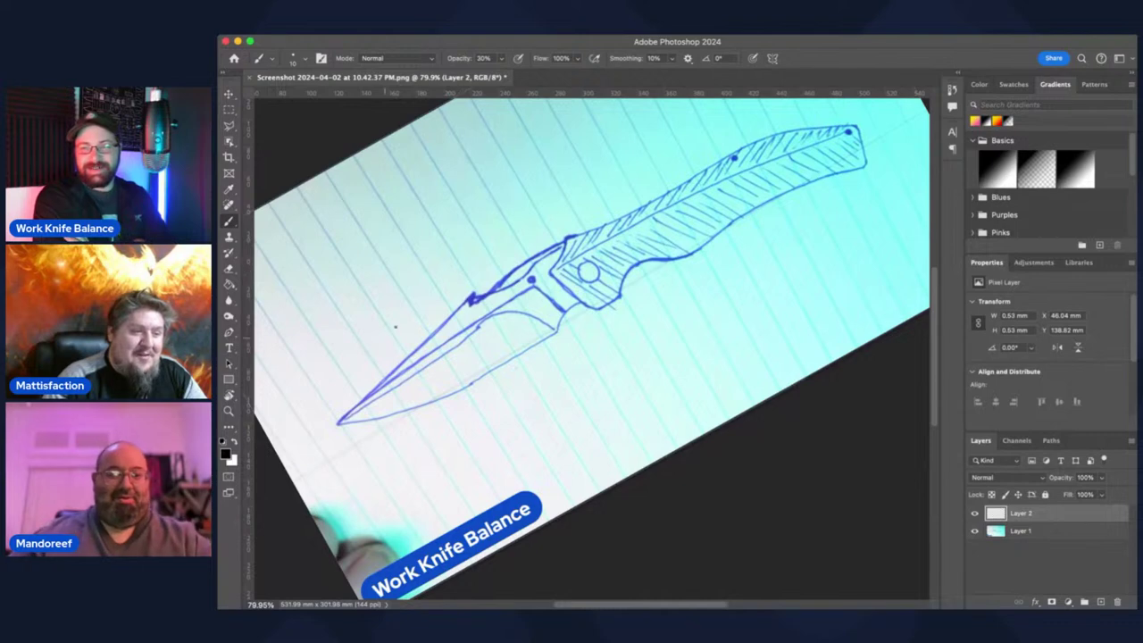
key(r)
mouse_move(458, 270)
mouse_down()
mouse_move(426, 315)
mouse_move(432, 279)
mouse_up()
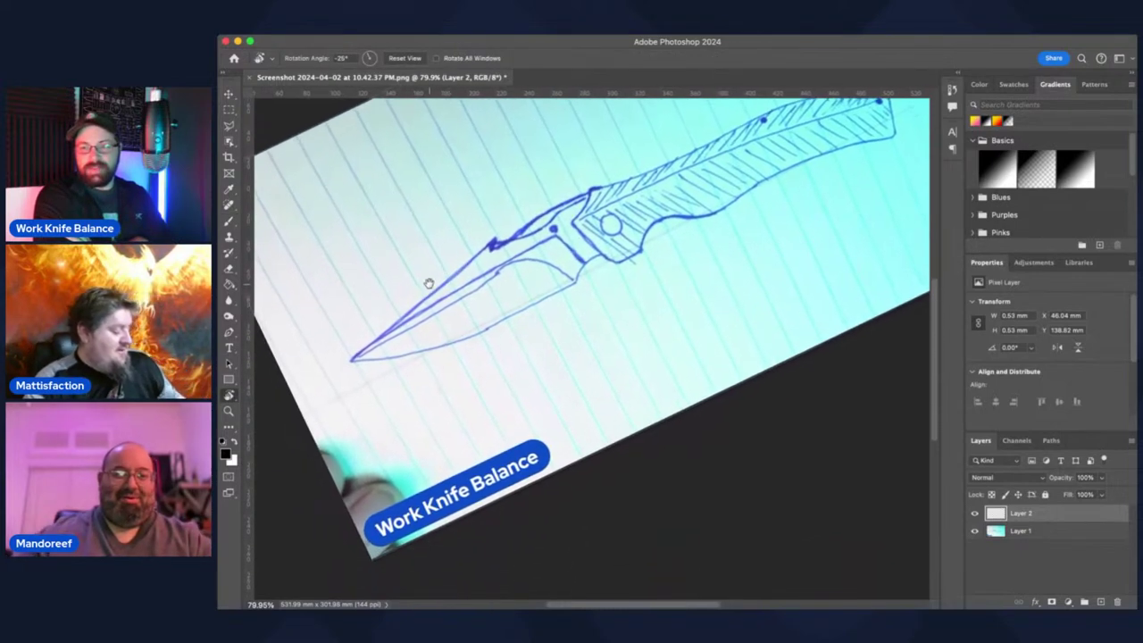
key(b)
key(3)
click(352, 358)
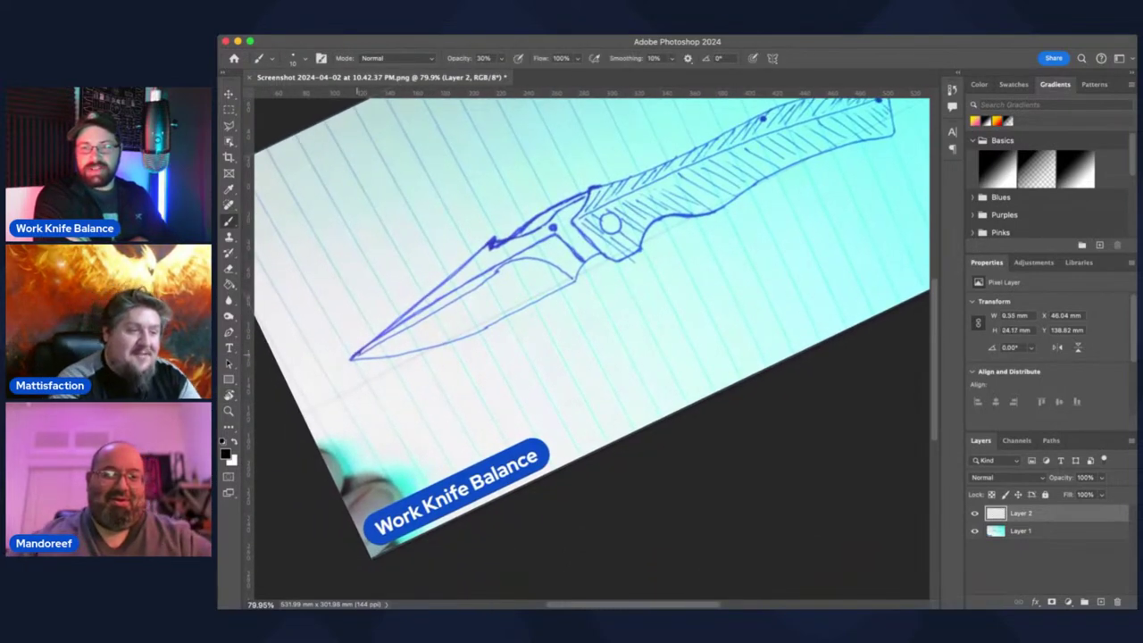
shift+click(405, 315)
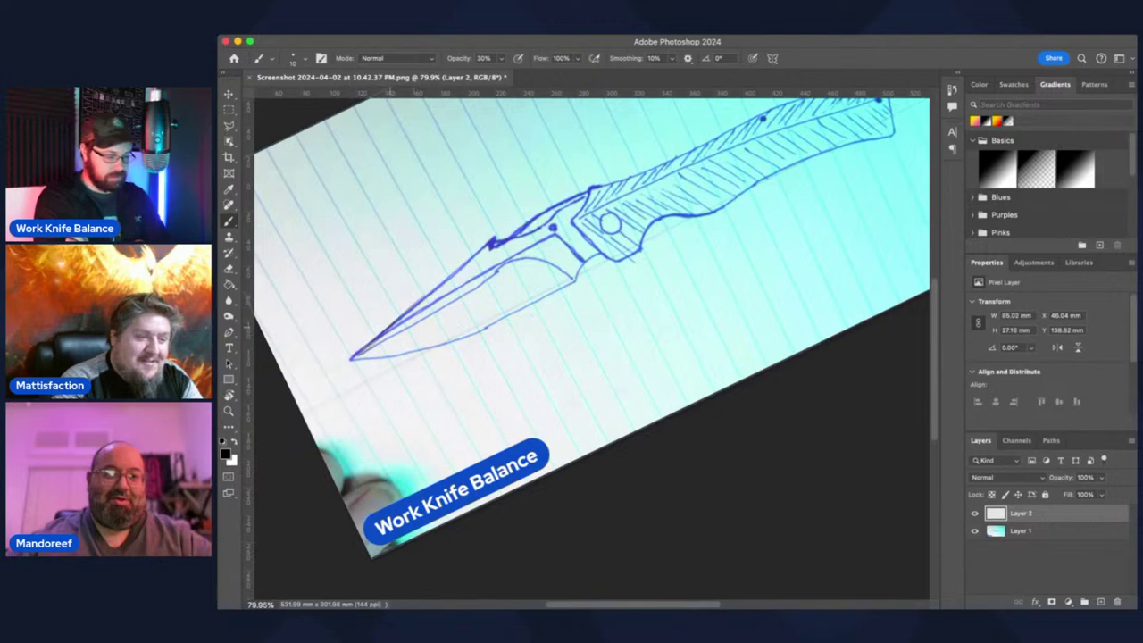
drag(417, 301, 457, 270)
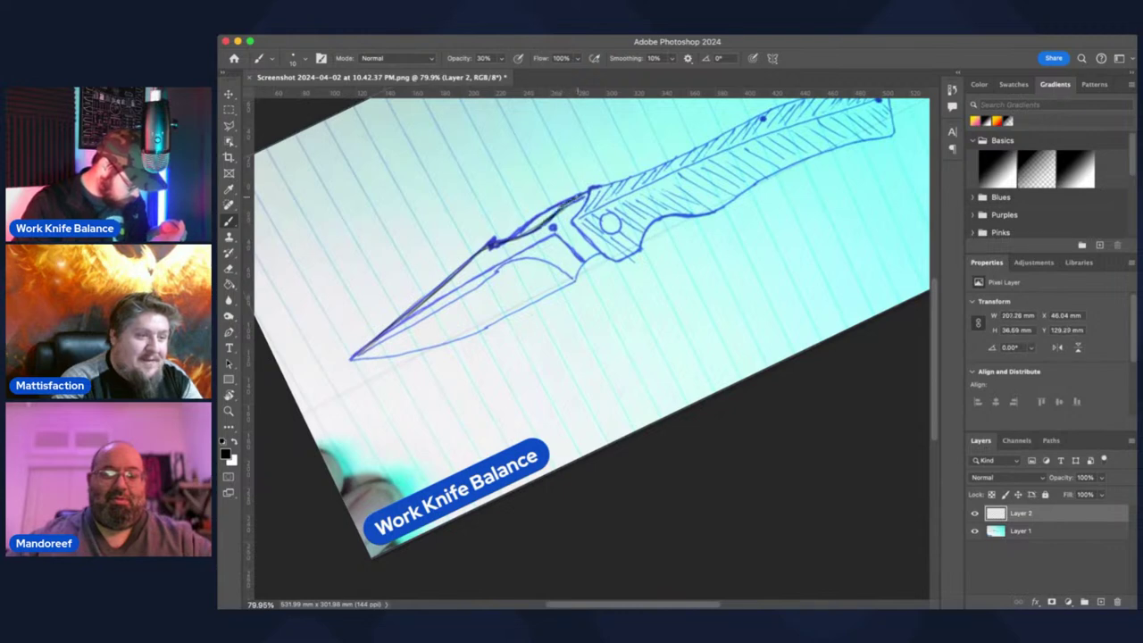
- Paint white over the area just outside the blade's spine, using an enlarged Brush at 90% opacity
key(x)
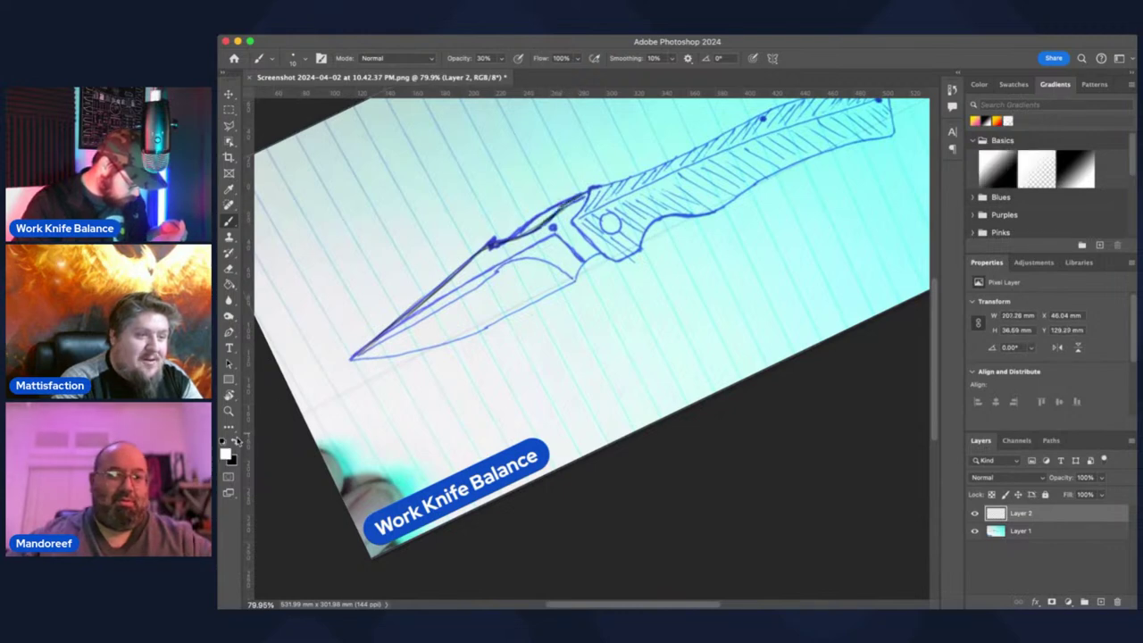
key(bracketright)
key(bracketright)
key(bracketright)
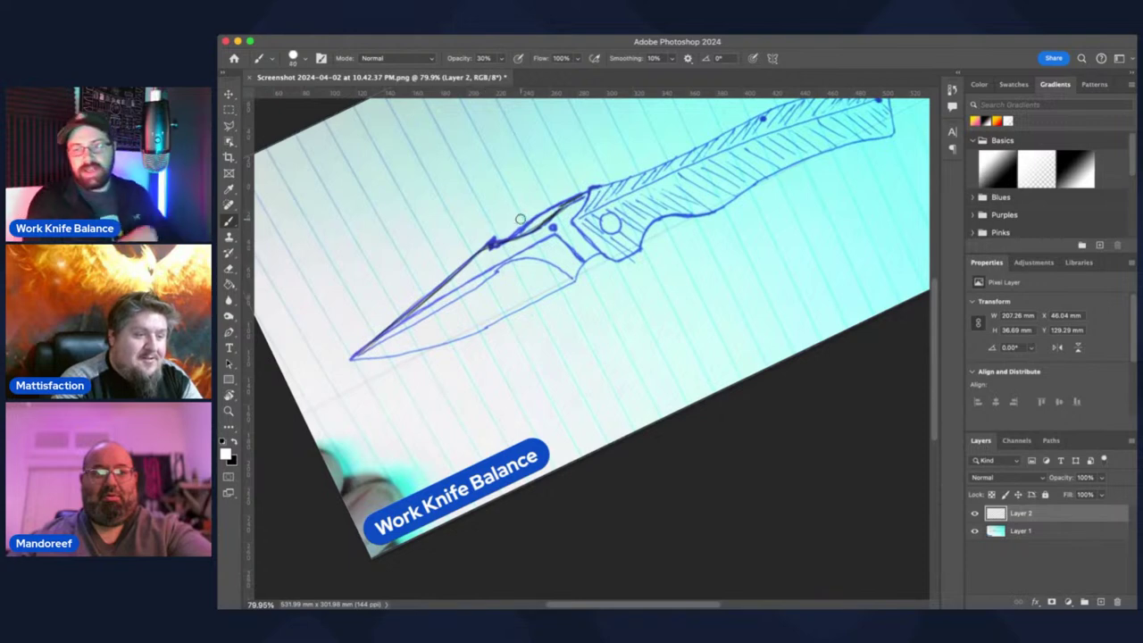
key(9)
mouse_move(540, 212)
mouse_down()
mouse_move(507, 234)
mouse_move(569, 190)
mouse_move(464, 249)
mouse_move(400, 305)
mouse_move(477, 246)
mouse_move(370, 334)
mouse_move(500, 229)
mouse_move(383, 311)
mouse_move(534, 202)
mouse_move(438, 262)
mouse_move(533, 202)
mouse_move(504, 207)
mouse_move(497, 219)
mouse_move(601, 180)
mouse_up()
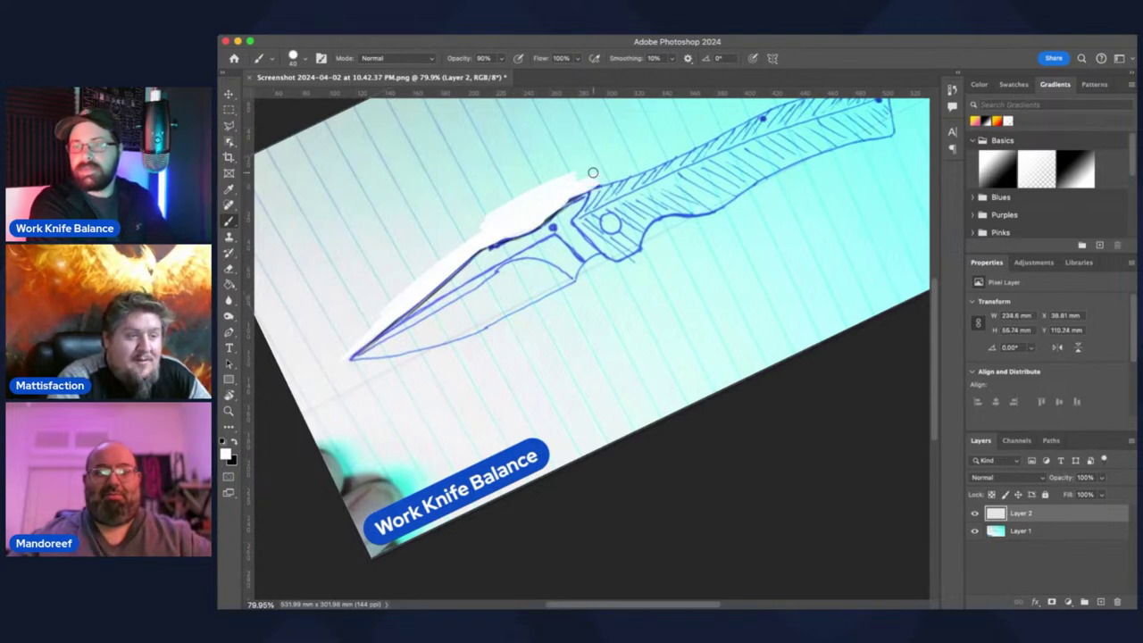
key(super+z)
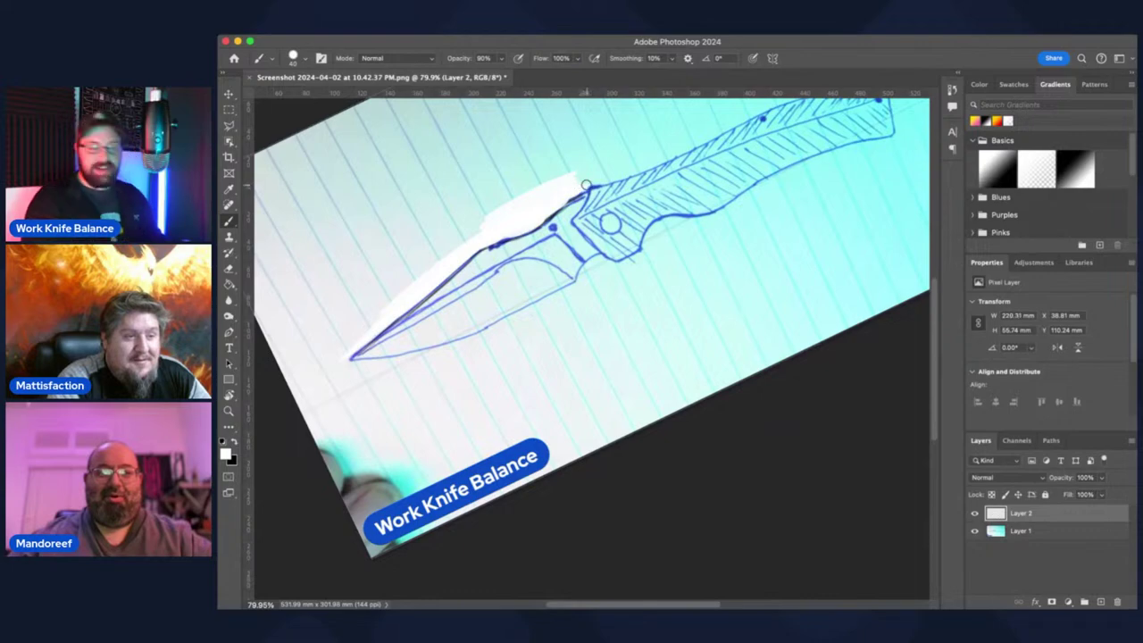
drag(575, 180, 607, 171)
- Continue the white paint along the outer side of the handle's back edge with the canvas turned upside down
key(r)
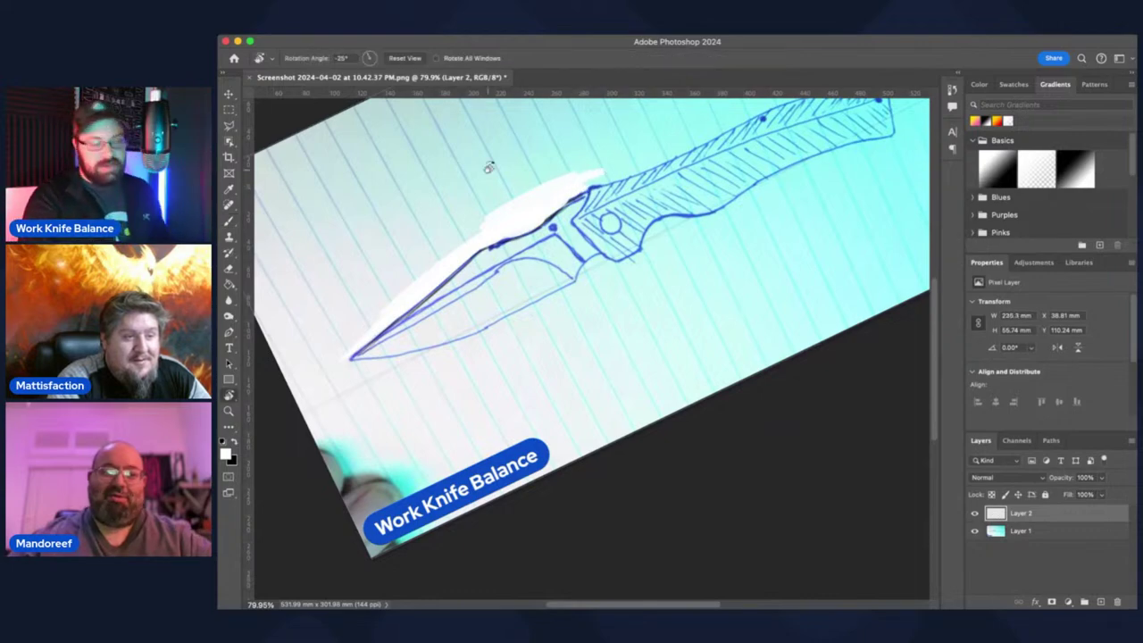
mouse_move(490, 166)
mouse_down()
mouse_move(616, 344)
mouse_move(658, 158)
mouse_up()
key(b)
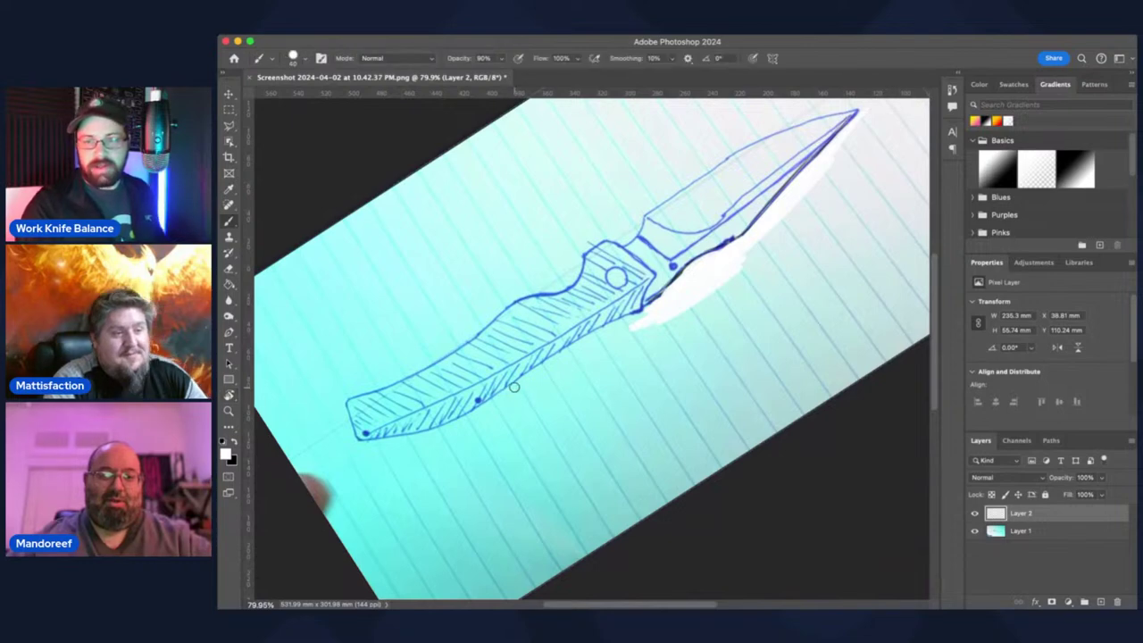
mouse_move(501, 400)
mouse_down()
mouse_move(600, 326)
mouse_move(671, 306)
mouse_move(420, 442)
mouse_up()
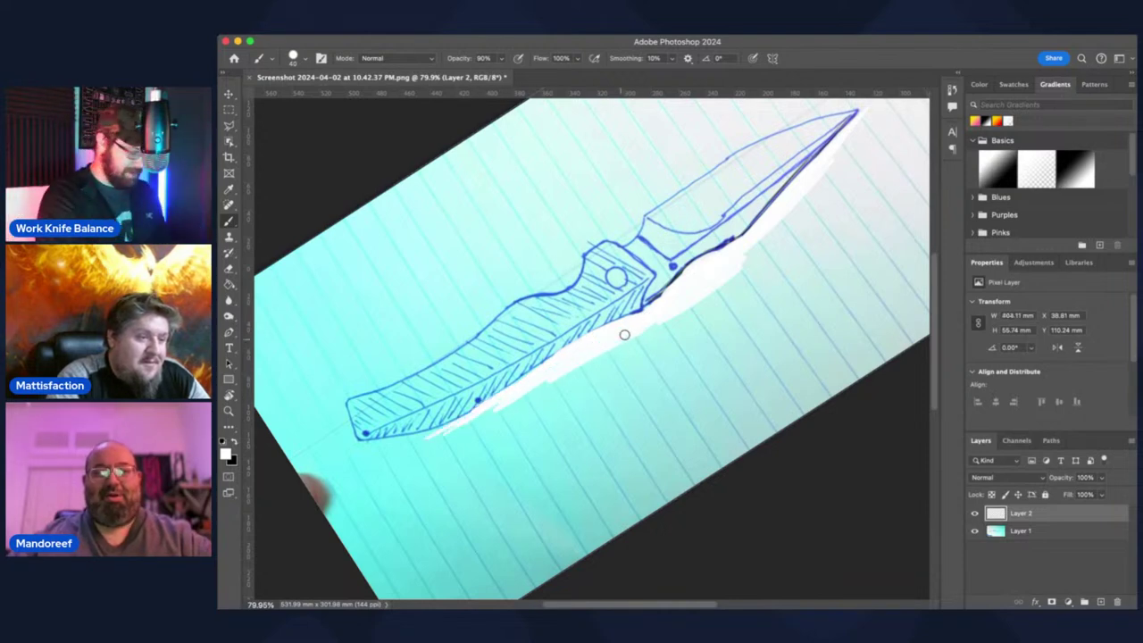
- Extend the white paint along the handle's back to its butt end and add a white stroke beneath the handle's front guard
key(r)
drag(575, 332, 603, 465)
key(b)
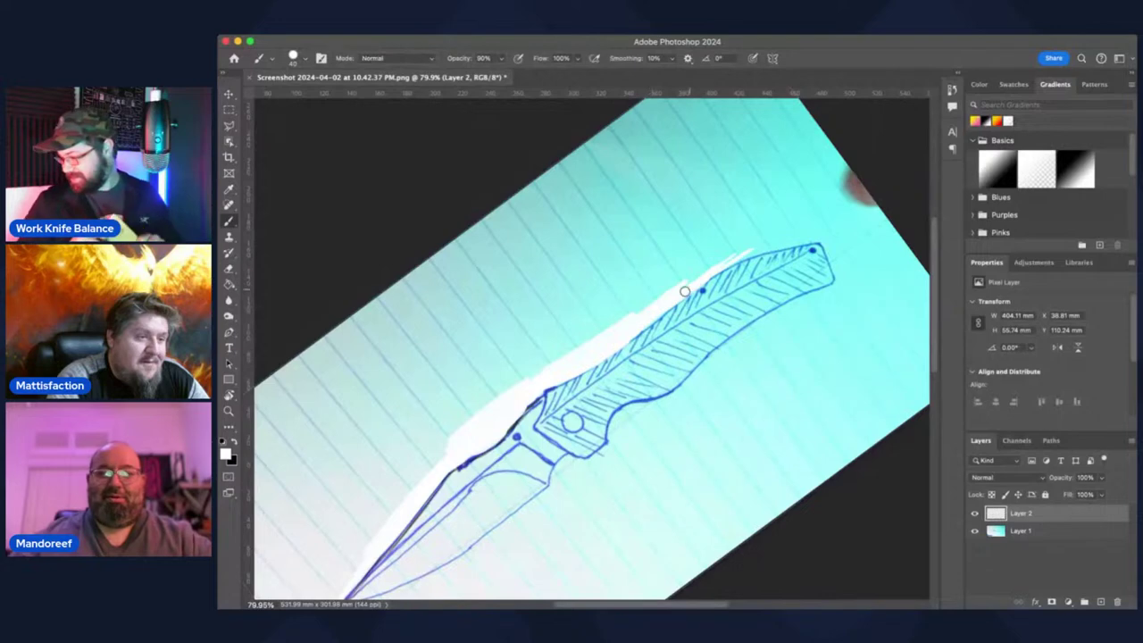
mouse_move(684, 291)
mouse_down()
mouse_move(747, 248)
mouse_move(677, 284)
mouse_move(744, 252)
mouse_move(696, 268)
mouse_move(726, 255)
mouse_move(803, 241)
mouse_move(735, 252)
mouse_move(841, 244)
mouse_up()
key(r)
mouse_move(659, 359)
mouse_down()
mouse_move(605, 252)
mouse_move(577, 298)
mouse_move(598, 336)
mouse_move(629, 238)
mouse_move(574, 261)
mouse_up()
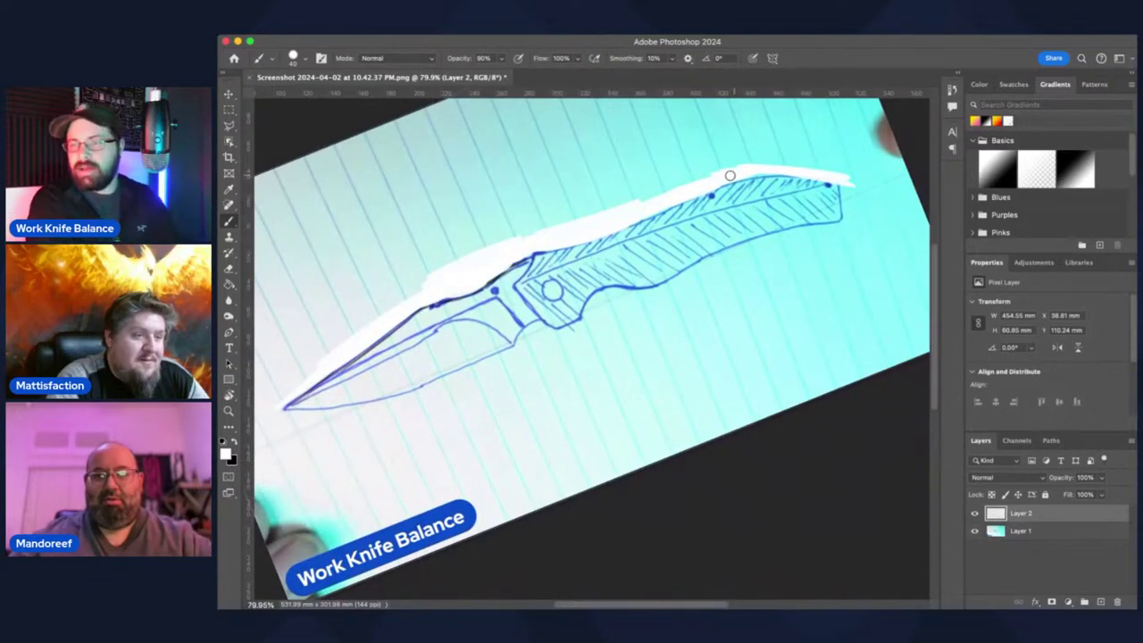
drag(742, 173, 846, 171)
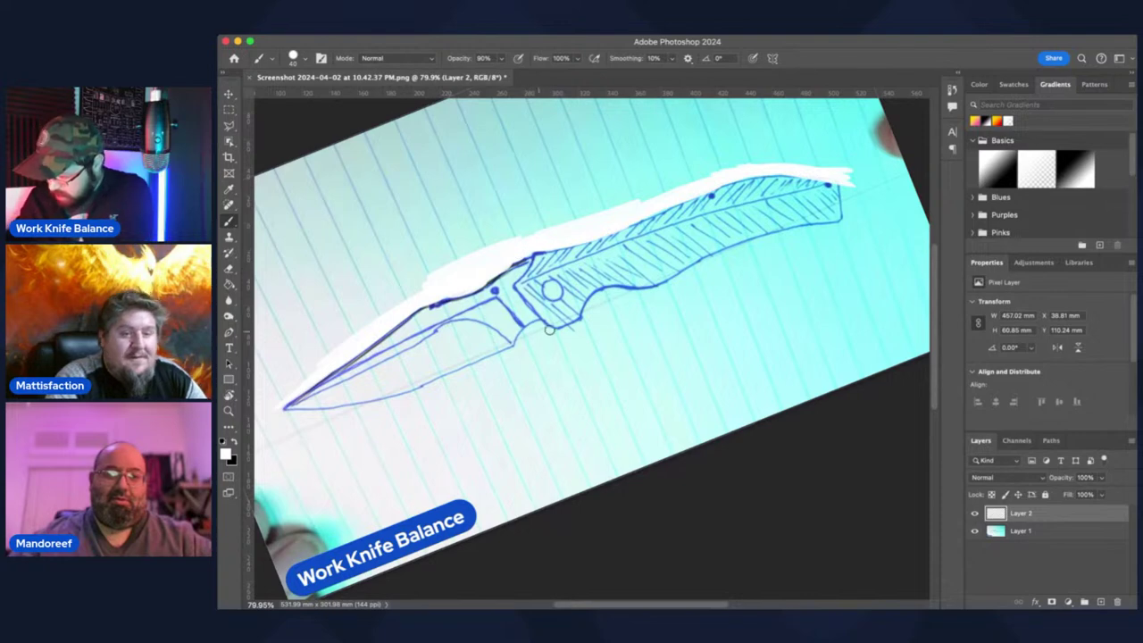
drag(544, 343, 596, 325)
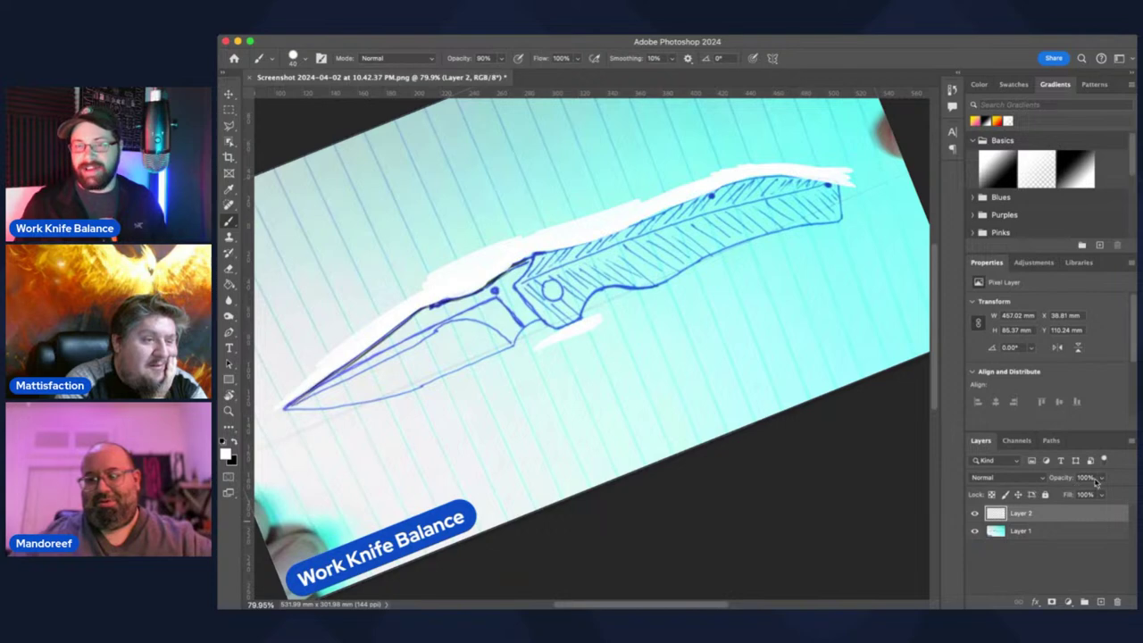
- Lower the painted layer's opacity to 80% and create another new layer above it
drag(1084, 490, 1089, 494)
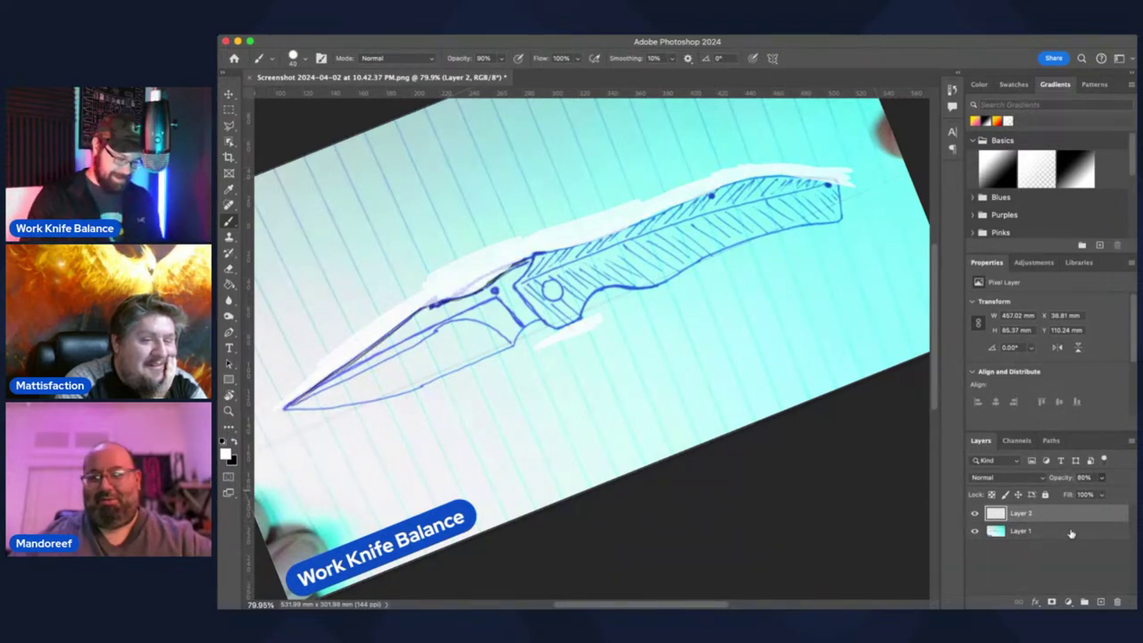
click(1100, 602)
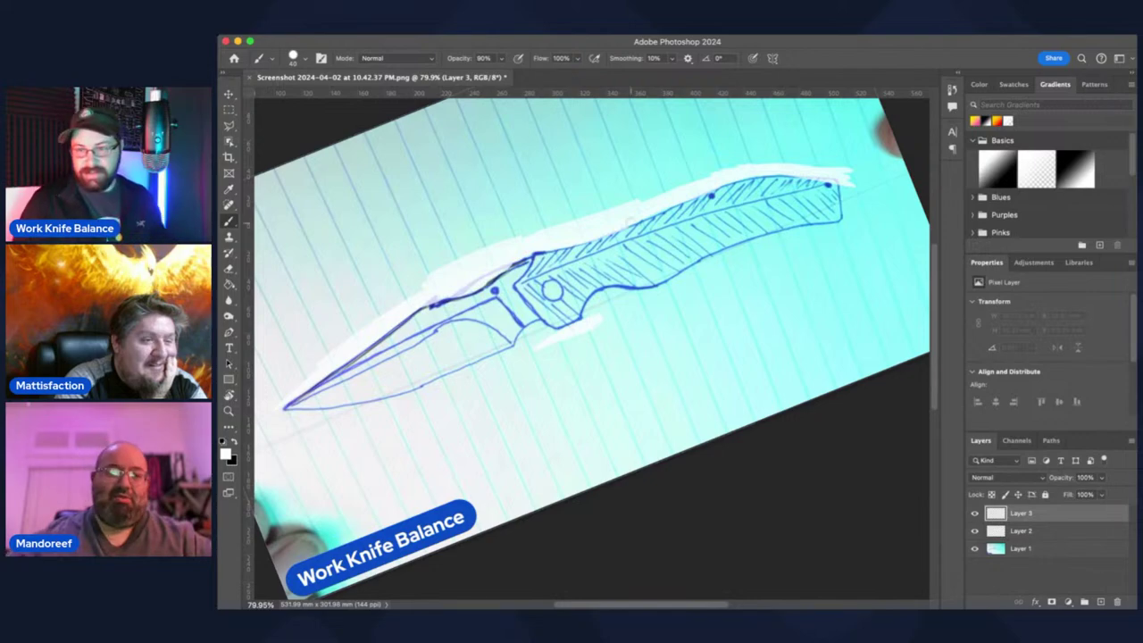
- Switch to black with a small Brush and paint a short stroke about 15 mm wide on the handle's back edge
key(r)
mouse_move(516, 225)
mouse_down()
mouse_move(708, 265)
mouse_move(734, 369)
mouse_move(666, 471)
mouse_up()
key(space)
drag(625, 335, 612, 226)
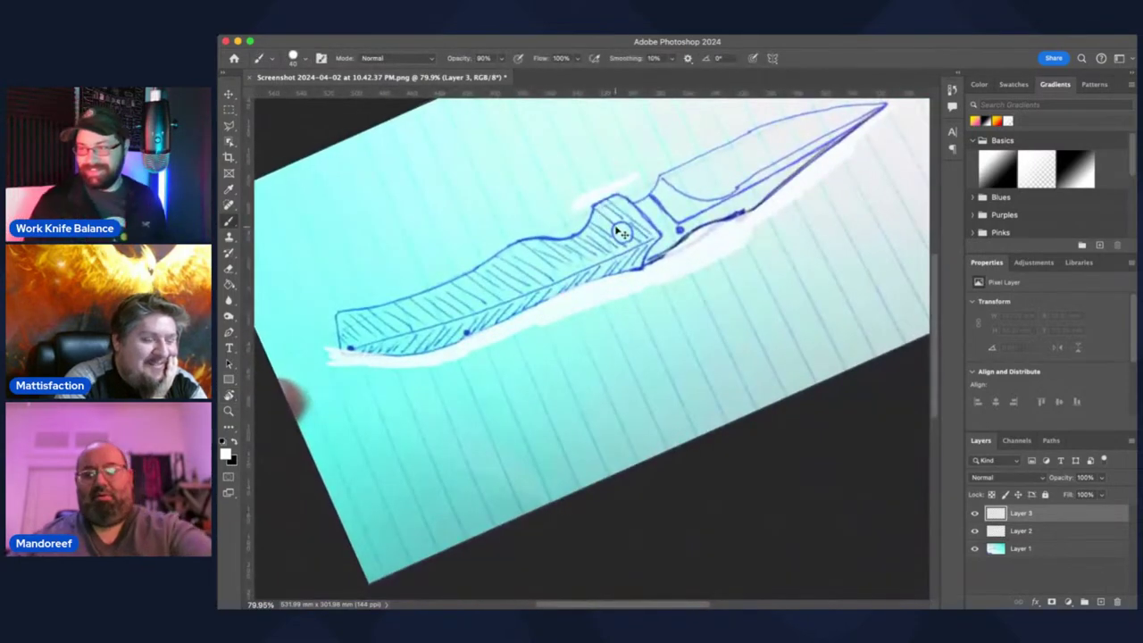
key(super+plus)
key(super+plus)
key(super+plus)
key(super+minus)
key(super+minus)
key(super+minus)
key(super+plus)
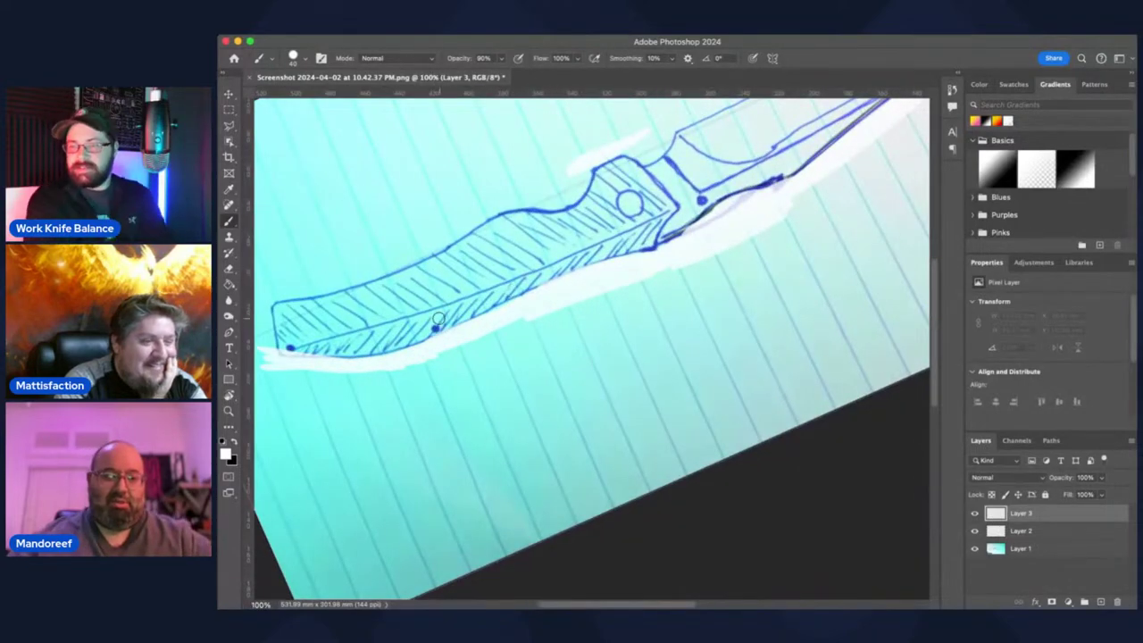
click(238, 443)
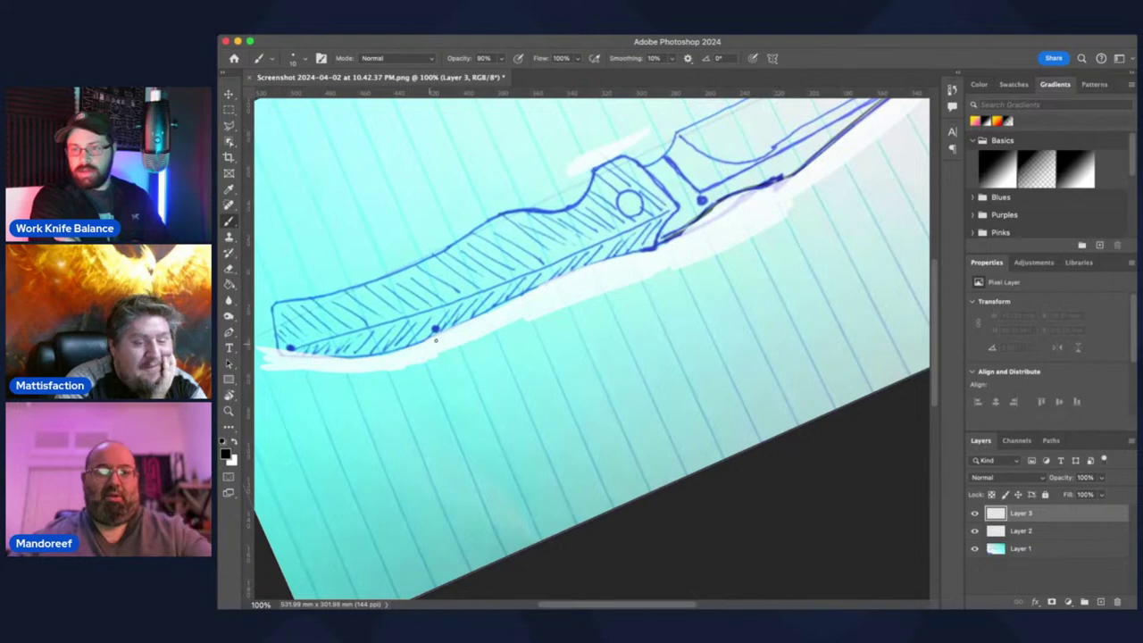
mouse_move(384, 354)
mouse_down()
mouse_move(404, 353)
mouse_move(500, 420)
mouse_move(607, 439)
mouse_move(683, 359)
mouse_up()
key(r)
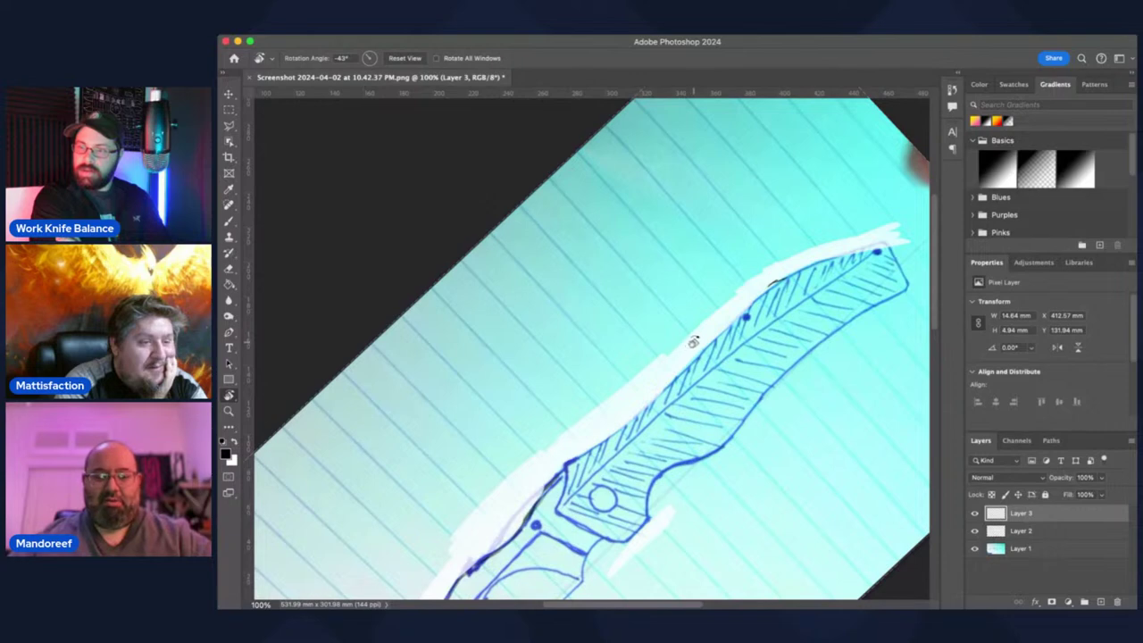
key(b)
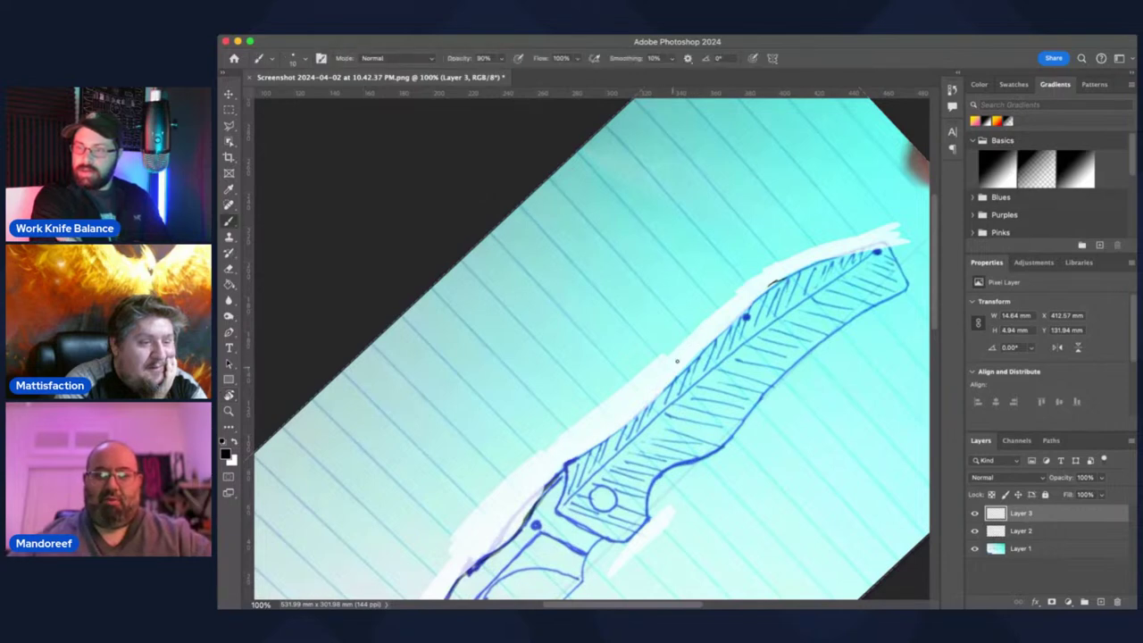
drag(677, 360, 658, 384)
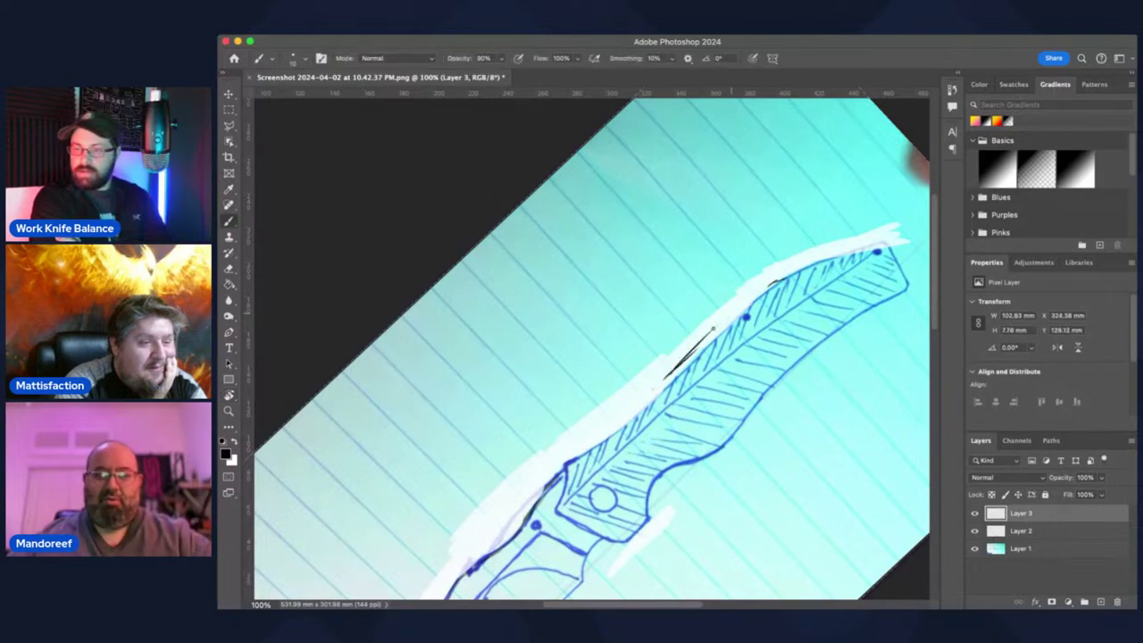
mouse_move(698, 348)
mouse_down()
mouse_move(767, 287)
mouse_move(713, 334)
mouse_move(815, 267)
mouse_move(766, 284)
mouse_move(840, 251)
mouse_up()
key(super+z)
key(super+z)
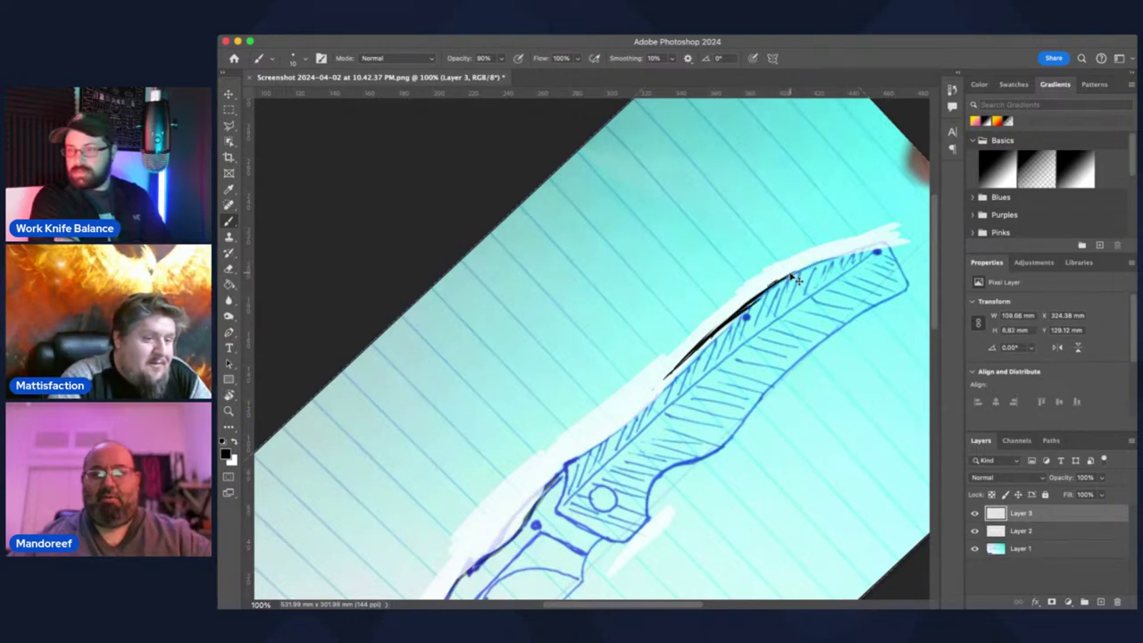
key(super+z)
key(super+z)
key(super+z)
key(super+z)
key(super+z)
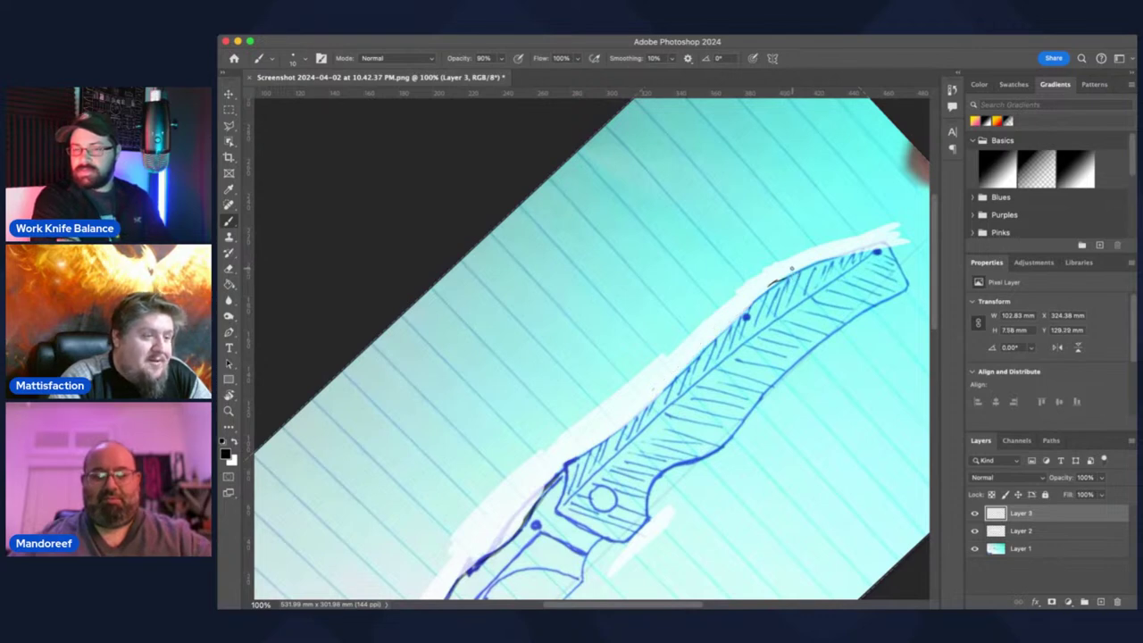
- Trace the handle's back edge in black towards the butt end with the Brush at 30% opacity
key(r)
mouse_move(681, 309)
mouse_down()
mouse_move(697, 332)
mouse_move(679, 290)
mouse_up()
scroll(680, 290, down, 5)
key(b)
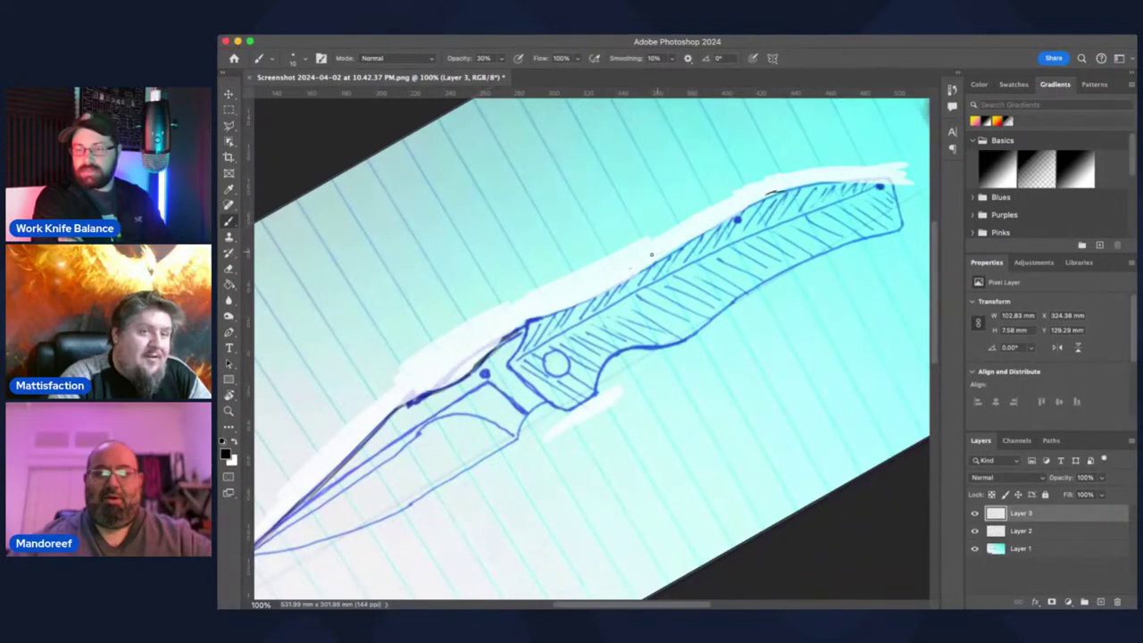
click(588, 285)
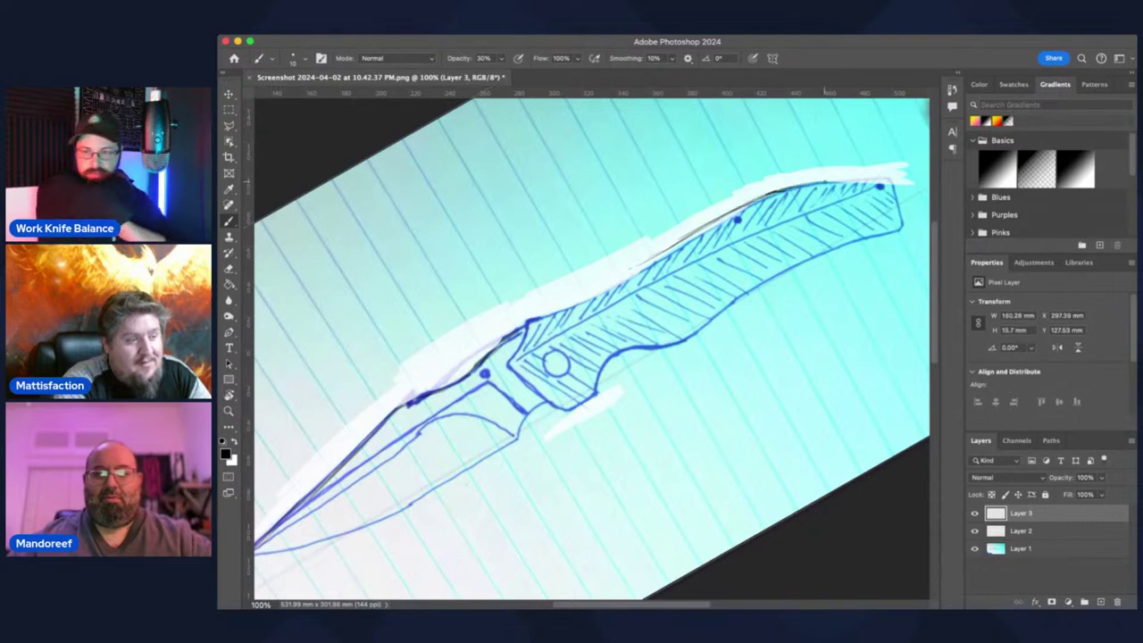
key(r)
mouse_move(806, 183)
mouse_down()
mouse_move(781, 164)
mouse_move(852, 145)
mouse_up()
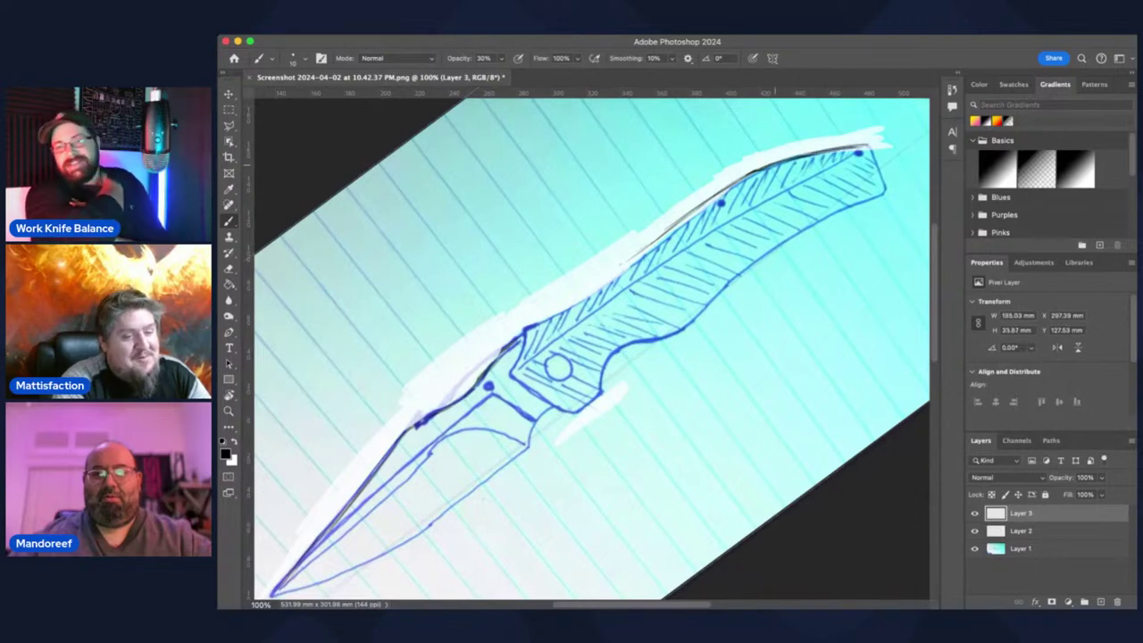
- Continue the black Brush line along the handle's back edge, closing the gap between the butt-side trace and the blade end
key(r)
drag(678, 191, 749, 182)
key(b)
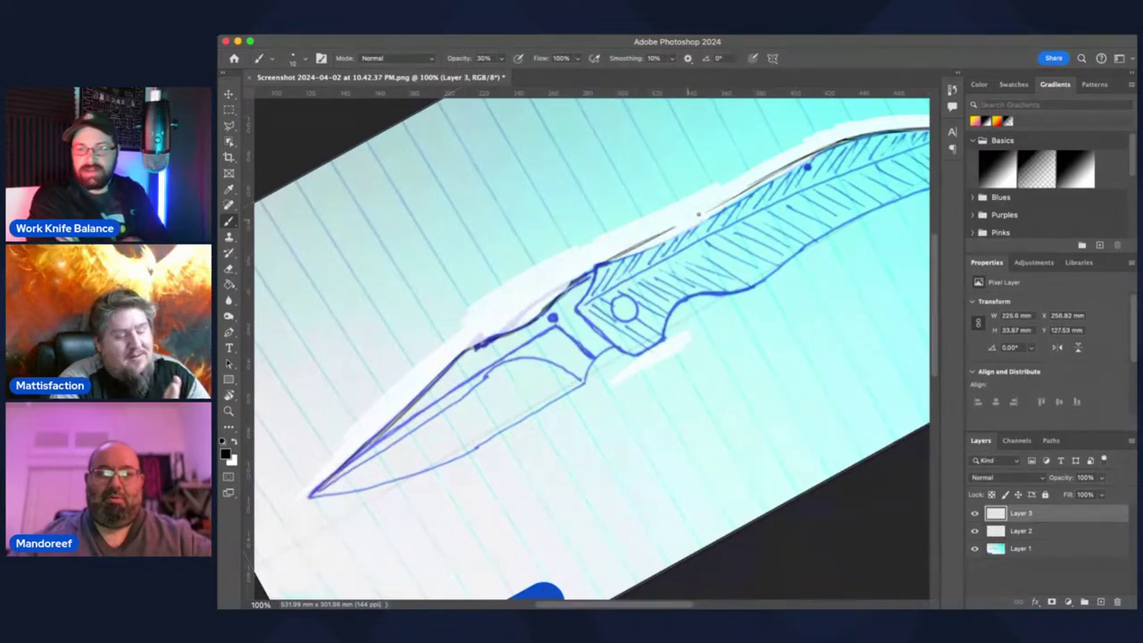
mouse_move(699, 215)
mouse_down()
mouse_move(730, 197)
mouse_move(660, 234)
mouse_move(780, 169)
mouse_up()
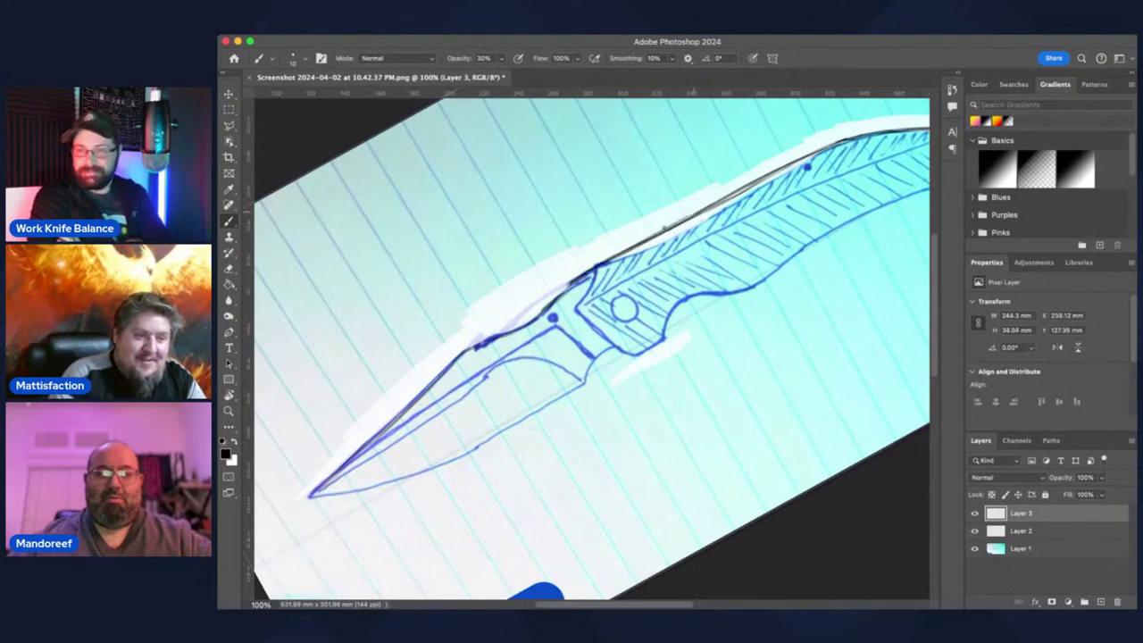
drag(664, 228, 740, 190)
- Trace a straight black line over the dip in the spine between the handle's front and the blade's hump
key(r)
mouse_move(625, 225)
mouse_down()
mouse_move(747, 294)
mouse_move(574, 425)
mouse_up()
key(r)
mouse_move(639, 258)
mouse_down()
mouse_move(688, 372)
mouse_move(571, 429)
mouse_up()
key(space)
drag(617, 328, 698, 233)
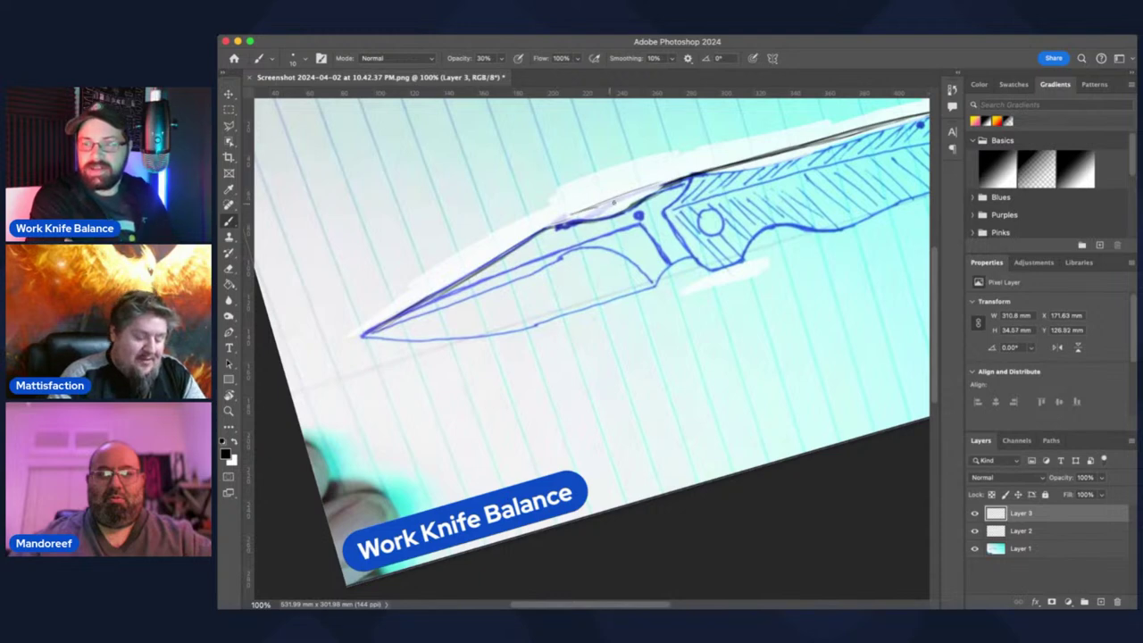
drag(575, 213, 678, 183)
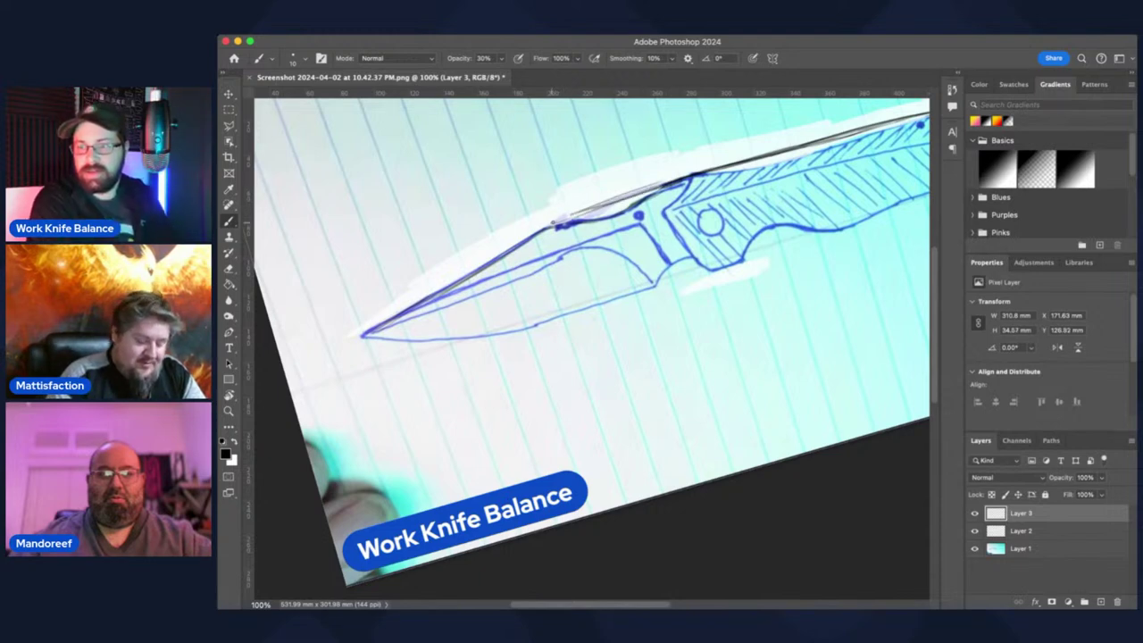
drag(566, 218, 625, 196)
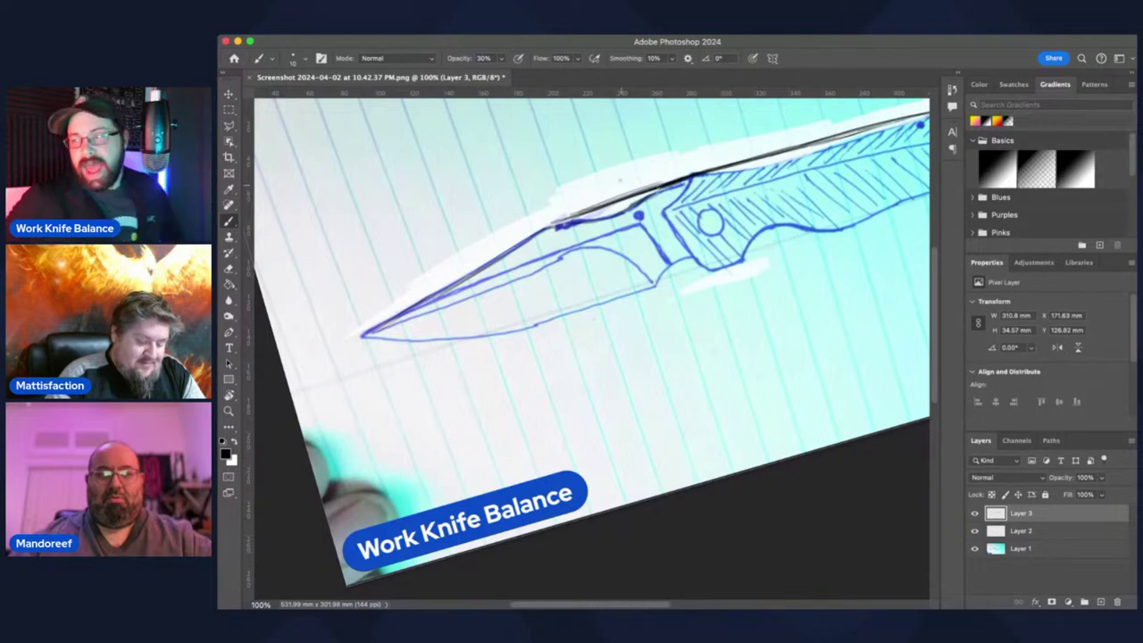
- Darken the traced spine in black from the handle's front along the blade to its tip
key(r)
mouse_move(621, 179)
mouse_down()
mouse_move(617, 191)
mouse_move(566, 204)
mouse_move(641, 185)
mouse_up()
key(b)
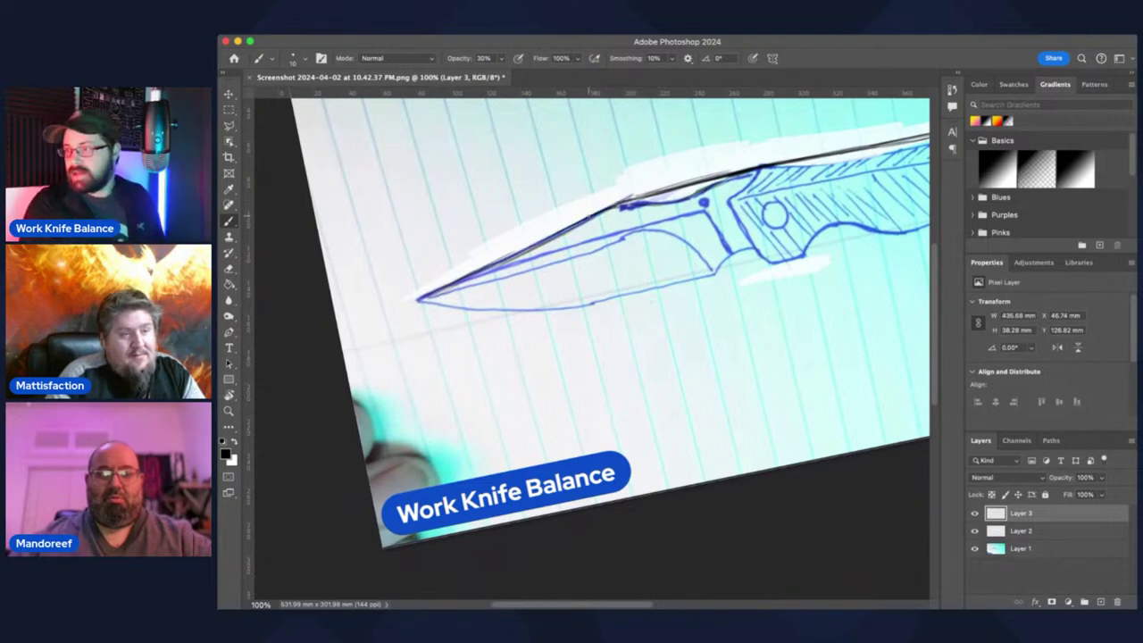
drag(745, 162, 673, 195)
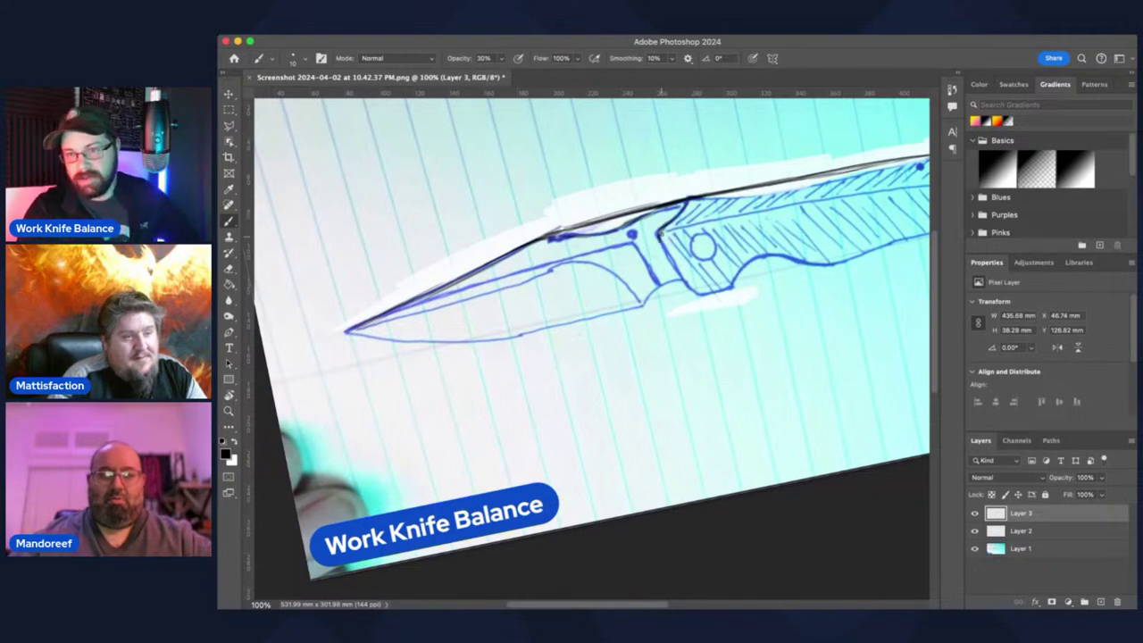
- Trace the handle's angled front edge and the adjacent line at the blade's base in black
key(r)
mouse_move(629, 178)
mouse_down()
mouse_move(663, 187)
mouse_move(727, 234)
mouse_move(691, 169)
mouse_move(697, 213)
mouse_move(745, 271)
mouse_up()
key(space)
key(r)
key(b)
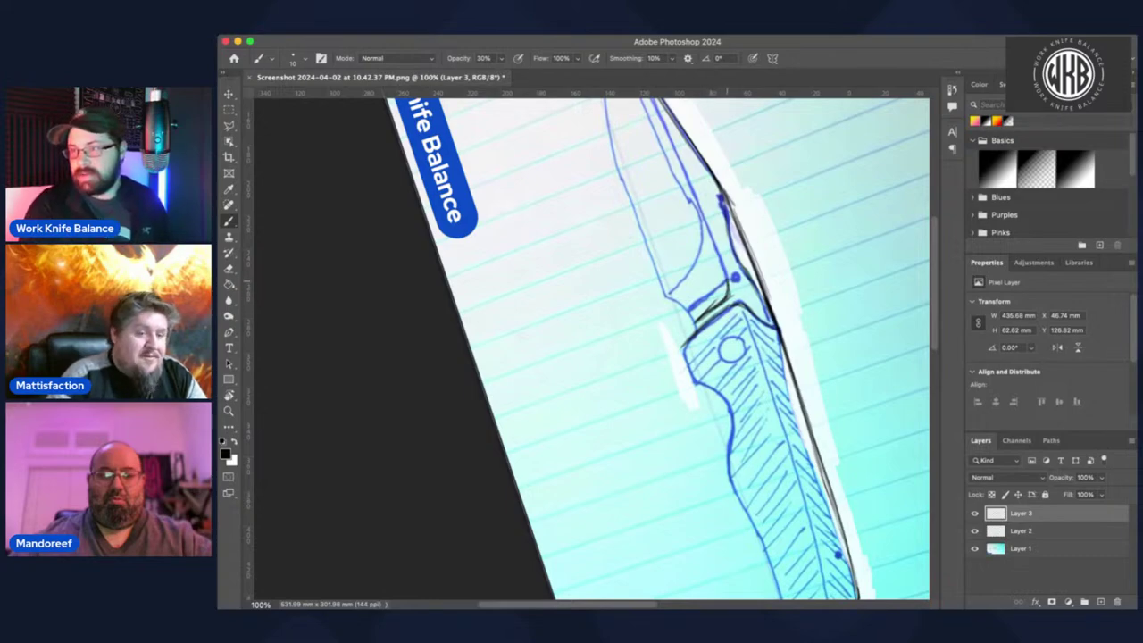
- Trace the short curved heel of the blade in black where it meets the handle's front edge
key(r)
drag(632, 301, 554, 306)
key(space)
mouse_move(584, 243)
mouse_down()
mouse_move(709, 218)
mouse_move(609, 199)
mouse_move(677, 232)
mouse_up()
key(r)
key(space)
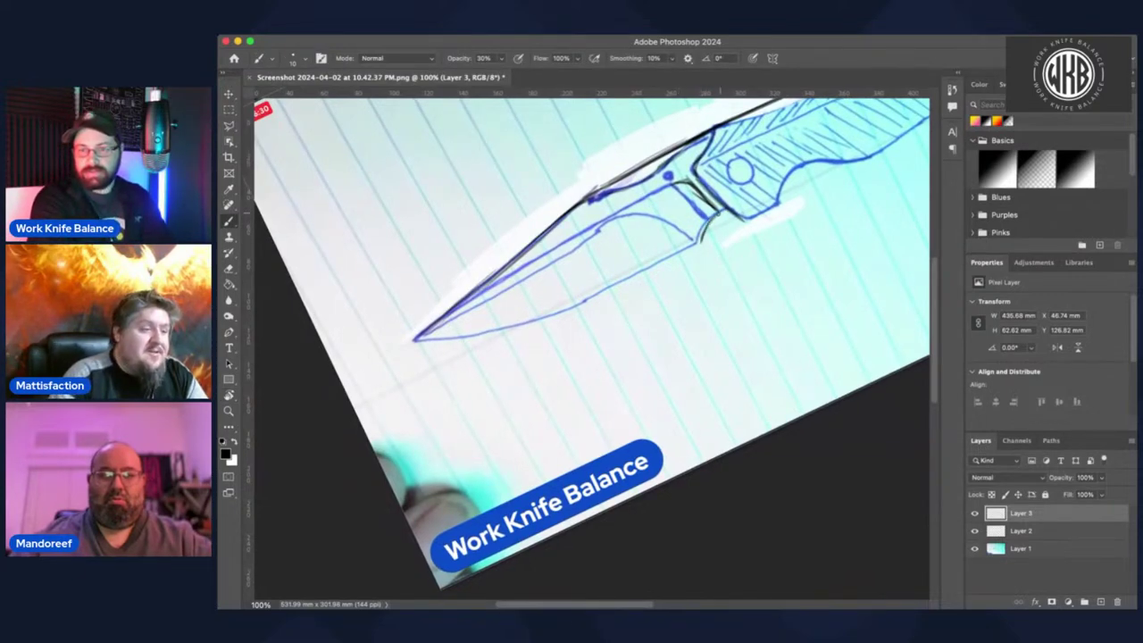
- Trace the blade's curved cutting edge in black from the heel to the tip
key(r)
mouse_move(638, 186)
mouse_down()
mouse_move(717, 199)
mouse_move(586, 454)
mouse_up()
key(space)
drag(645, 299, 656, 134)
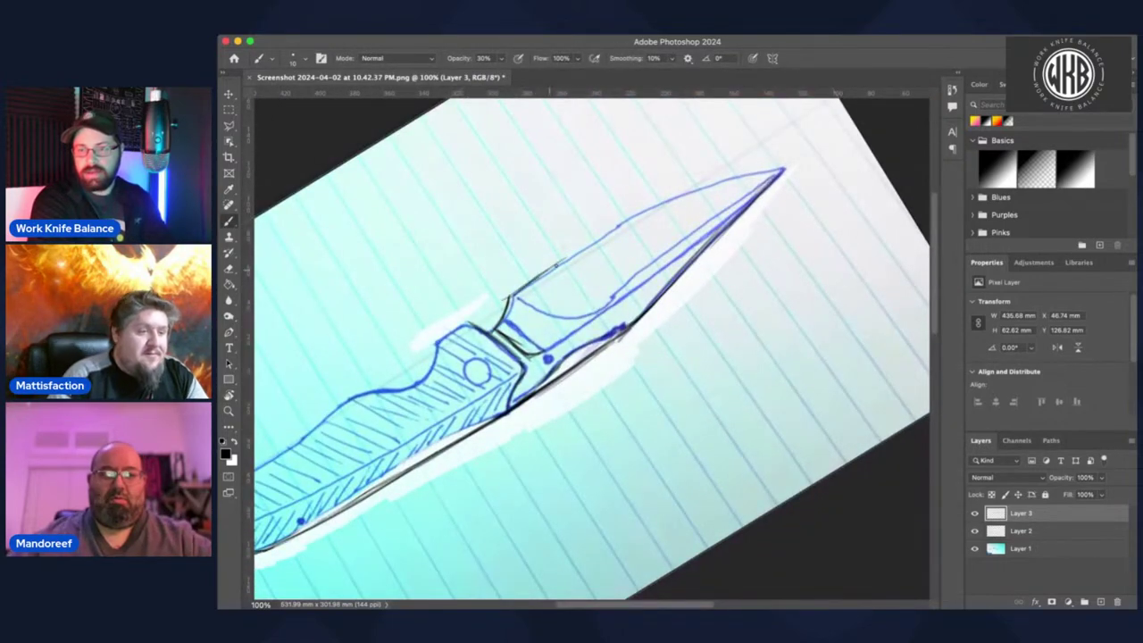
drag(532, 280, 679, 196)
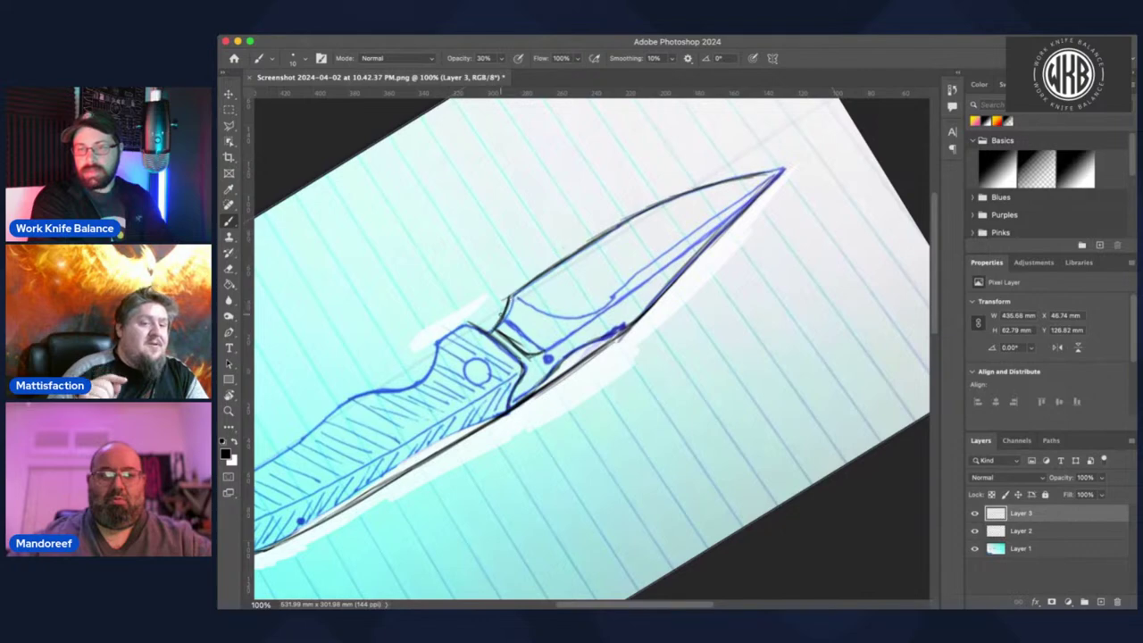
- Trace the blade's grind line in black from the base towards the tip and preview the tracing with Layer 1 hidden
key(r)
mouse_move(648, 181)
mouse_down()
mouse_move(439, 429)
mouse_move(568, 434)
mouse_up()
mouse_move(613, 345)
mouse_down()
mouse_move(719, 188)
mouse_move(722, 163)
mouse_up()
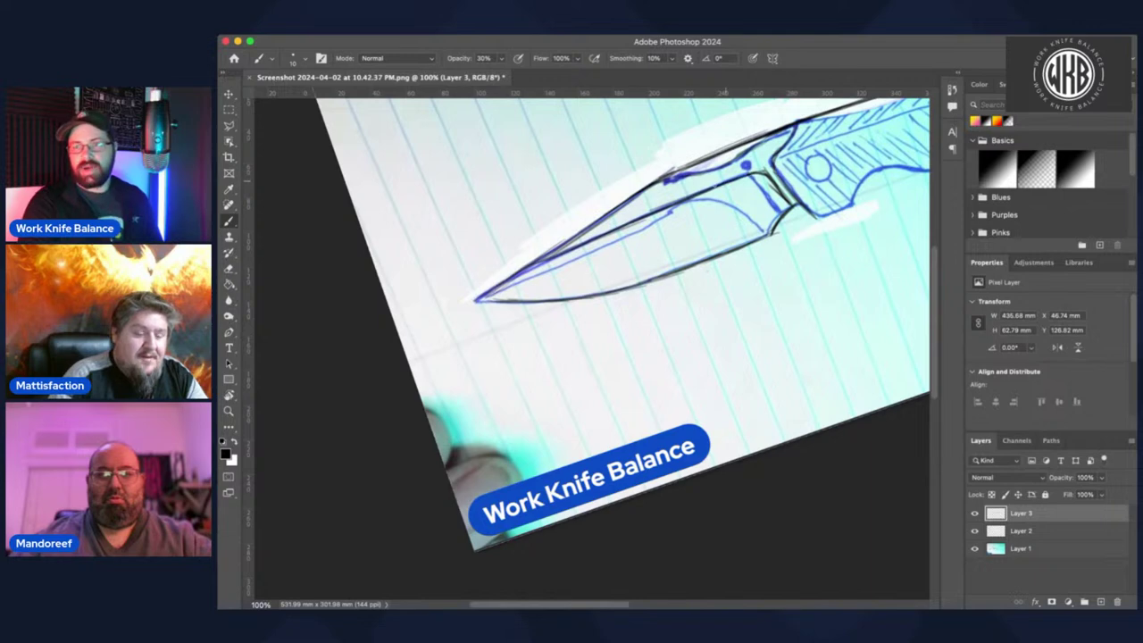
drag(740, 275, 597, 325)
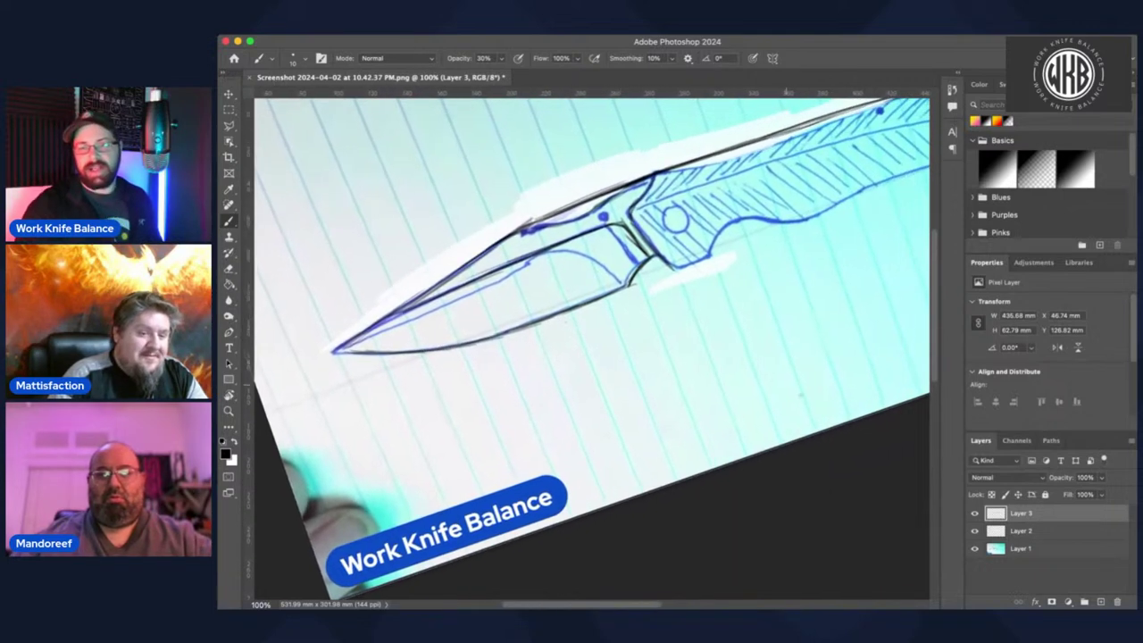
click(974, 550)
click(974, 550)
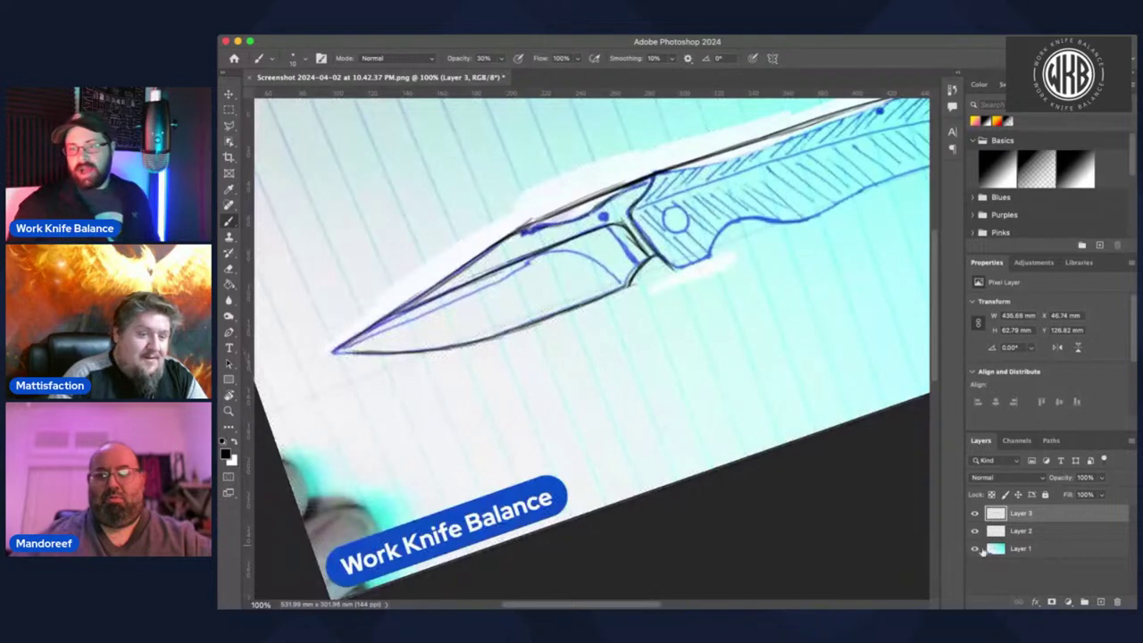
- Trace the handle's lower edge in black along the guard and finger groove, smoothing the bulge behind the groove
scroll(831, 339, right, 3)
scroll(830, 339, up, 1)
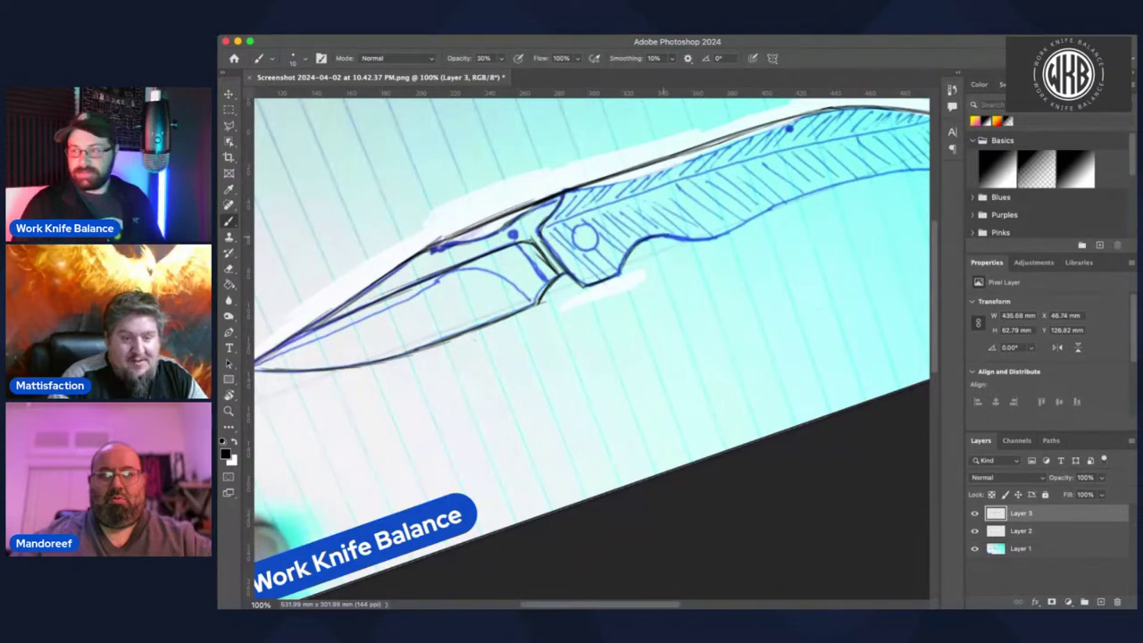
key(r)
mouse_move(592, 176)
mouse_down()
mouse_move(638, 473)
mouse_move(612, 477)
mouse_up()
key(space)
drag(628, 309, 746, 103)
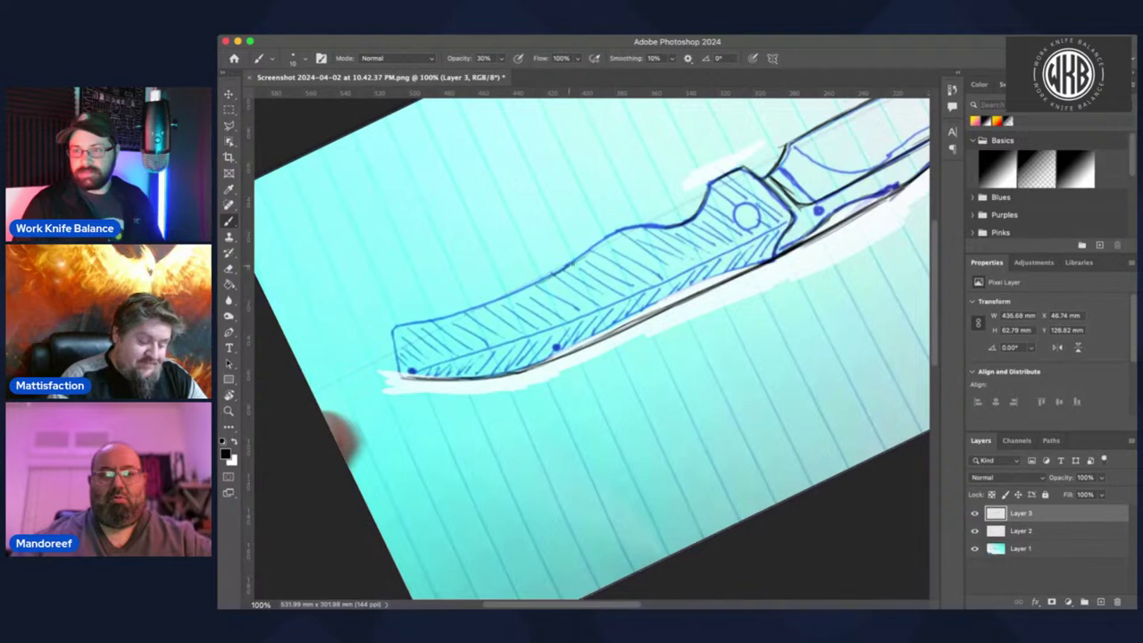
drag(568, 266, 660, 231)
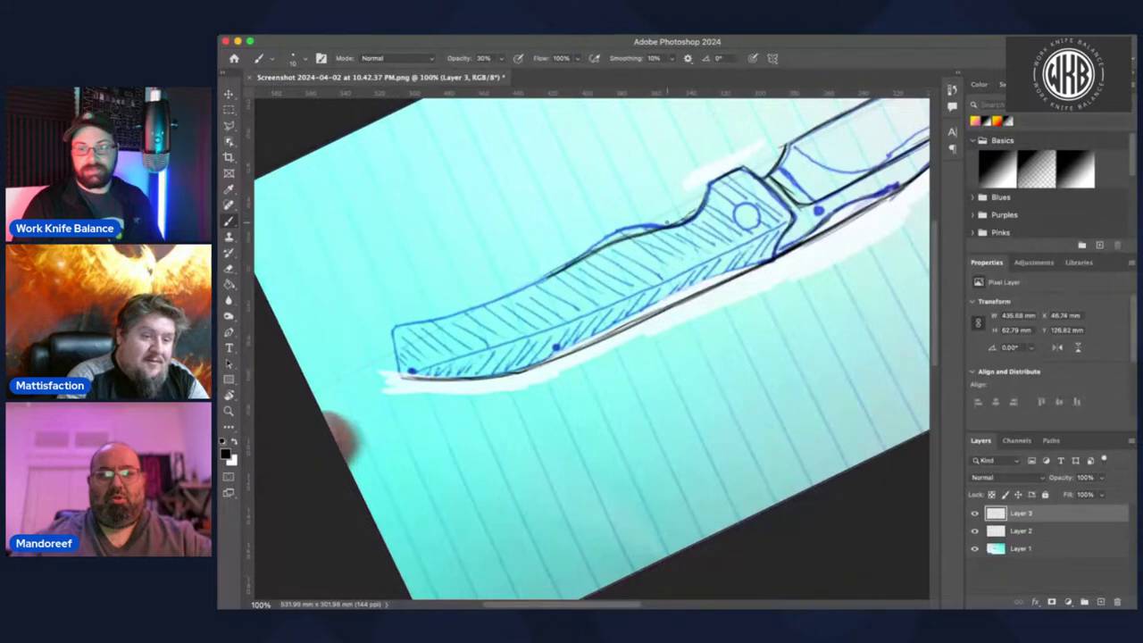
- Close the handle outline in black across the butt end and touch up the line at the finger groove
key(r)
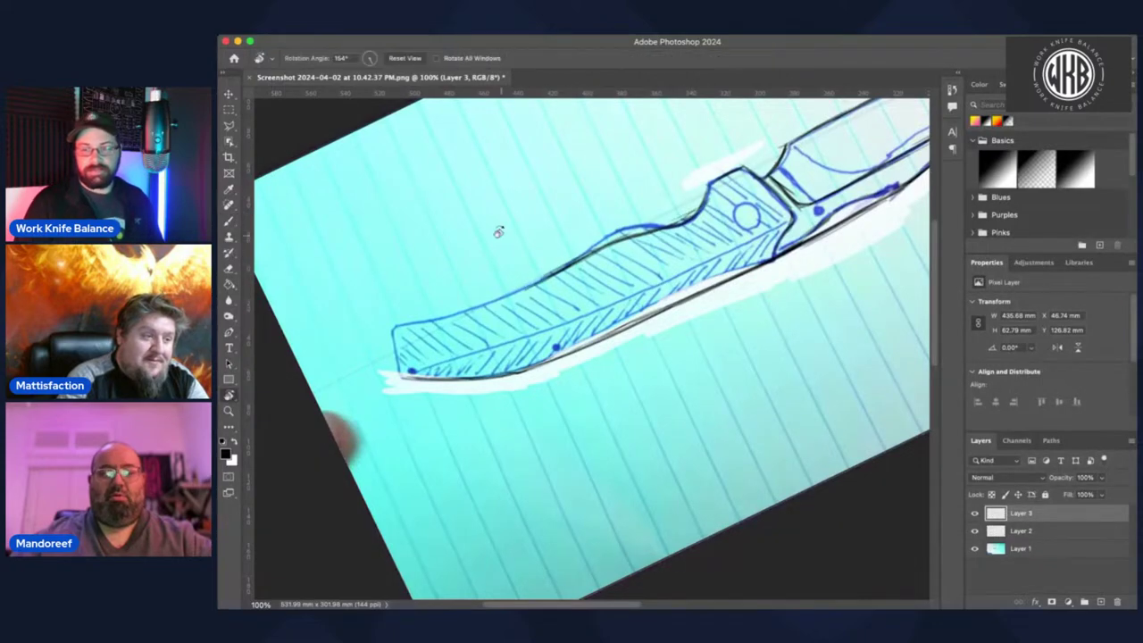
mouse_move(500, 231)
mouse_down()
mouse_move(625, 429)
mouse_move(618, 382)
mouse_move(694, 216)
mouse_move(663, 175)
mouse_move(660, 133)
mouse_up()
key(space)
key(r)
key(r)
key(space)
drag(645, 207, 626, 251)
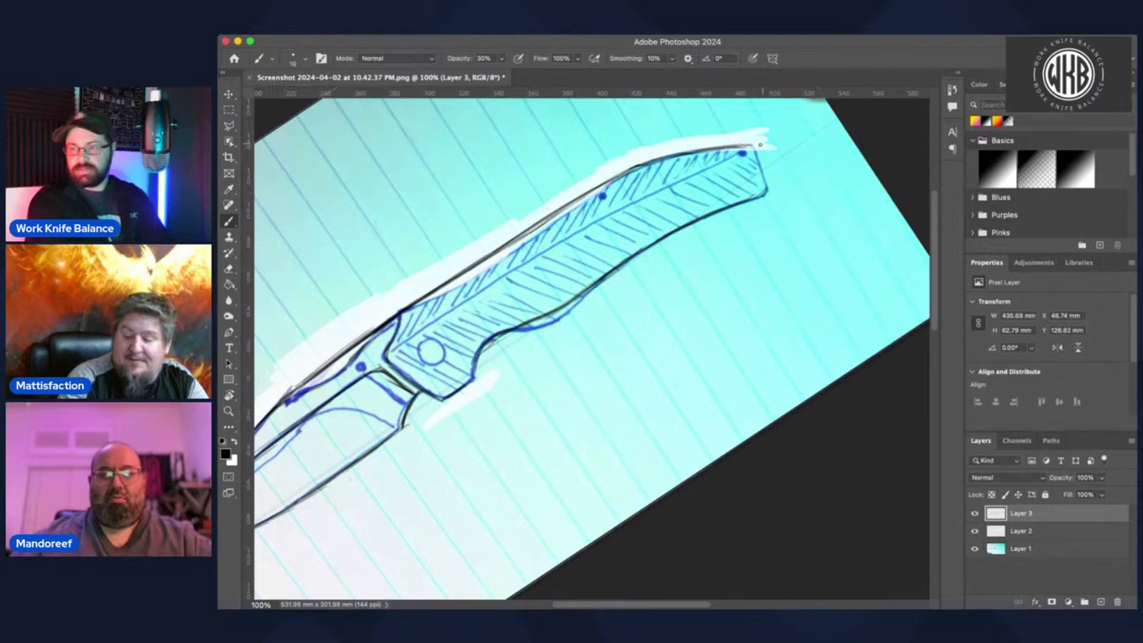
drag(755, 145, 764, 191)
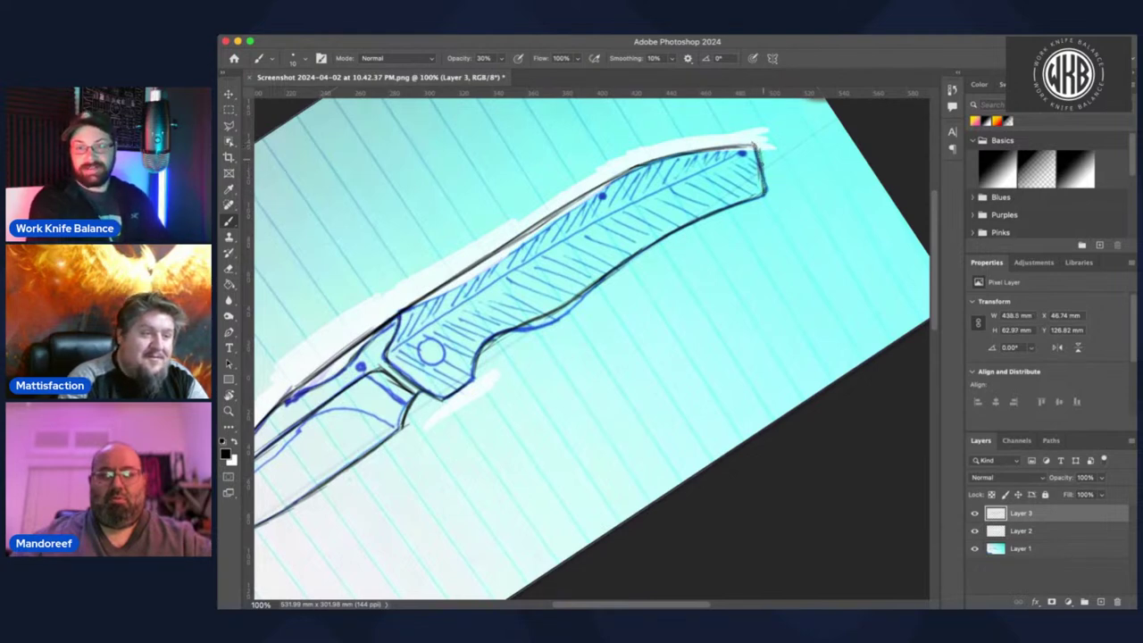
drag(645, 224, 745, 182)
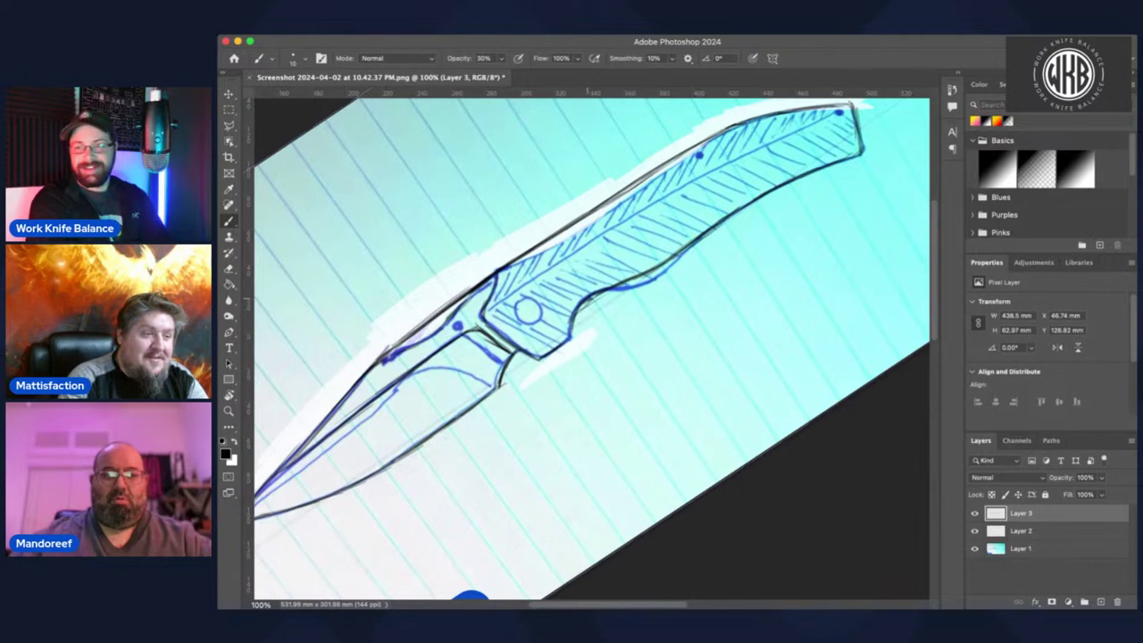
mouse_move(566, 337)
mouse_down()
mouse_move(627, 285)
mouse_move(576, 333)
mouse_up()
- Reset the view rotation and check the whole traced knife by toggling an underlying layer's visibility
key(r)
drag(542, 189, 594, 182)
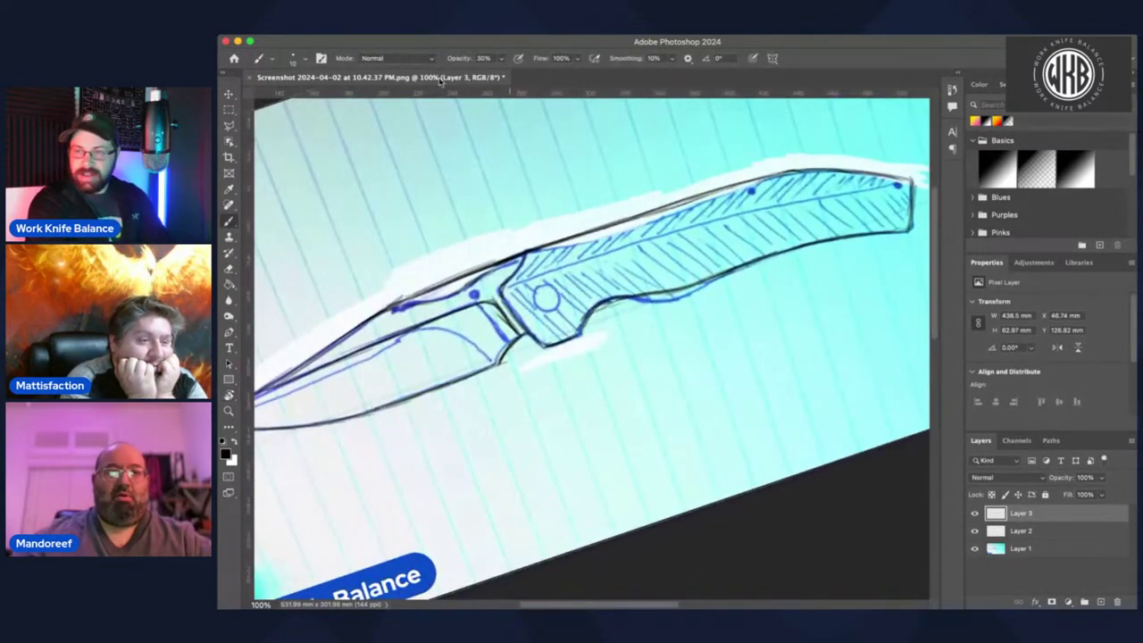
click(406, 58)
key(b)
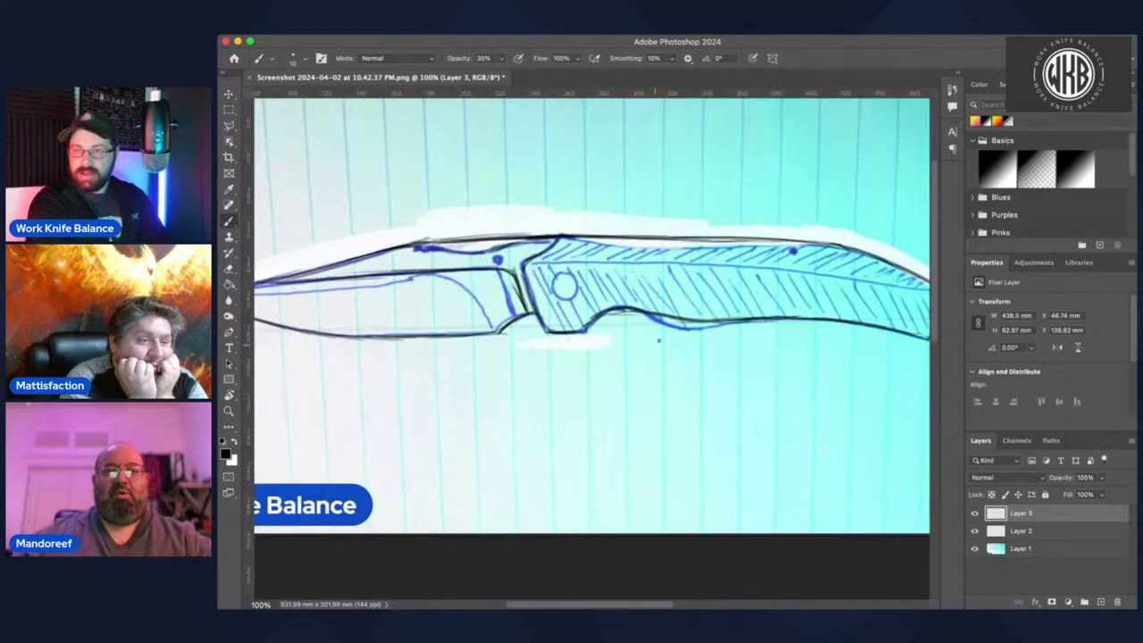
key(super+minus)
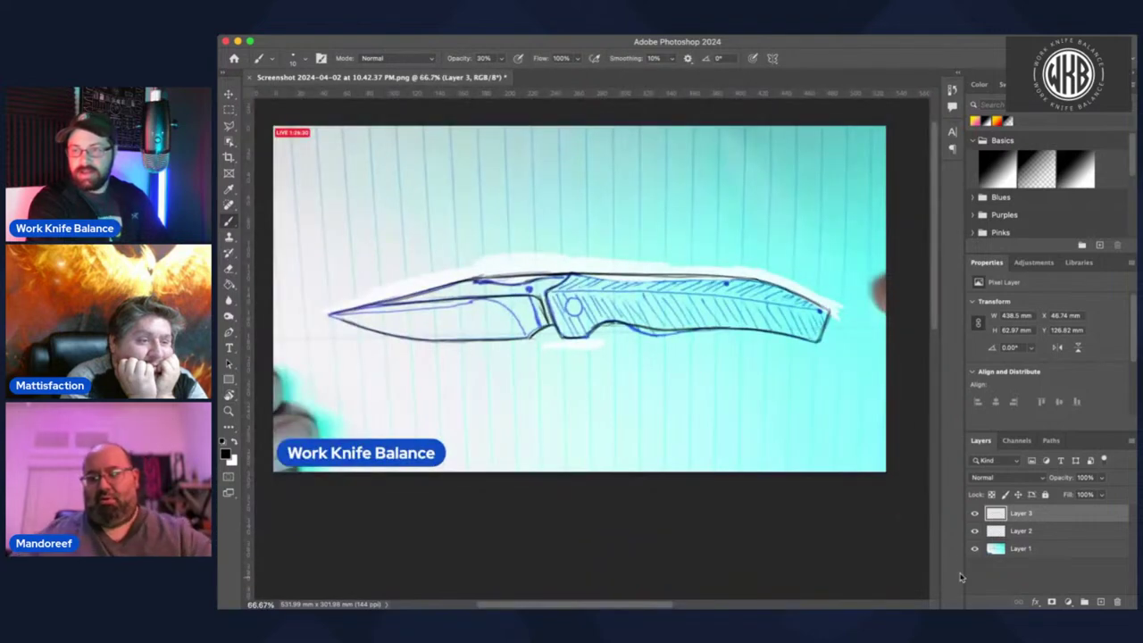
click(974, 530)
click(974, 530)
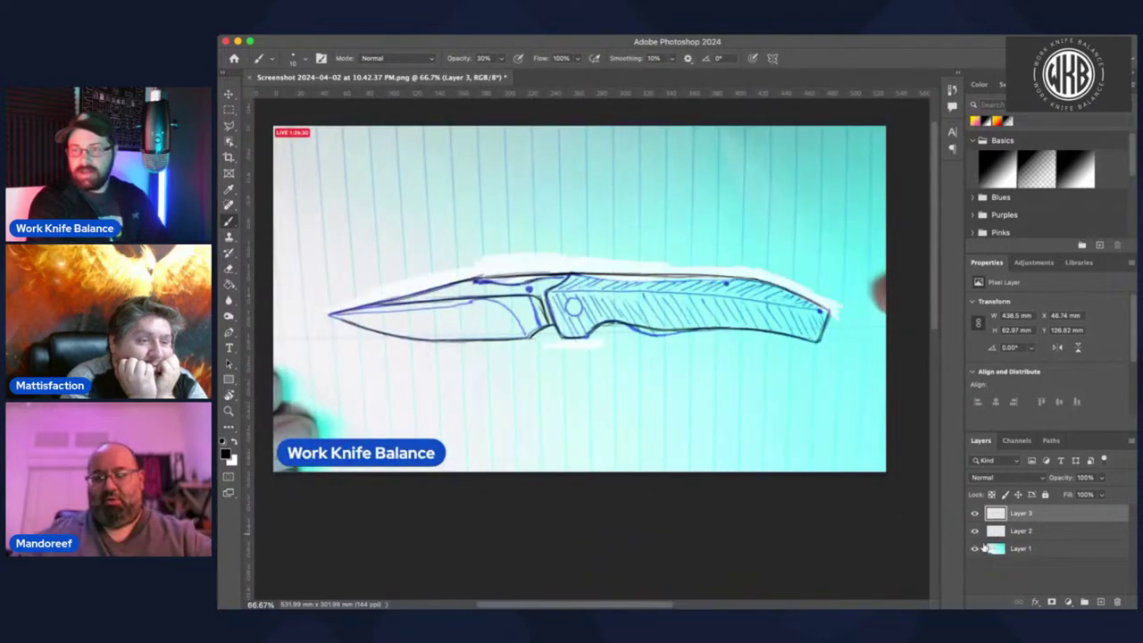
- Fill Layer 2 with white using the Paint Bucket and hide the sketch on Layer 1
click(1021, 534)
key(g)
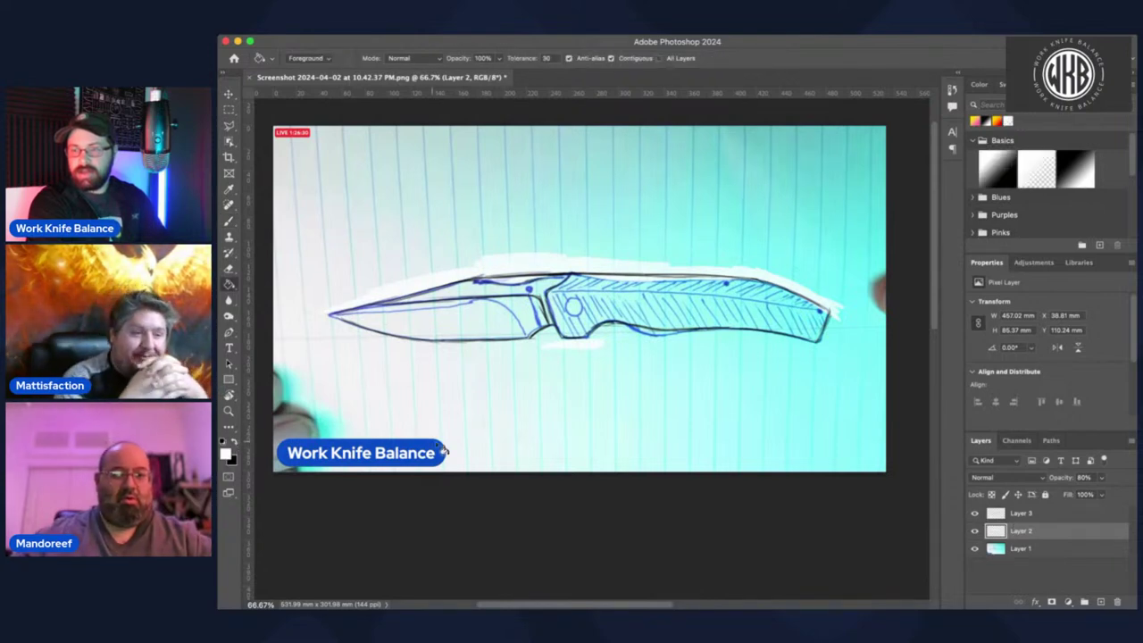
click(486, 450)
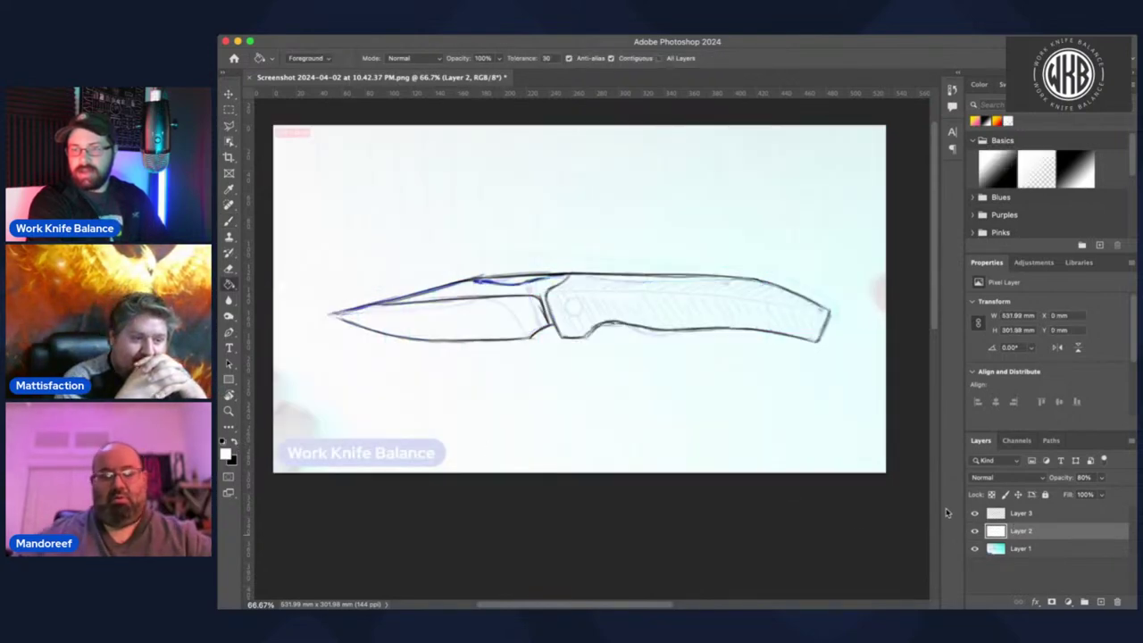
click(975, 551)
- Examine the black outline up close around the handle's guard, finger groove and blade
key(r)
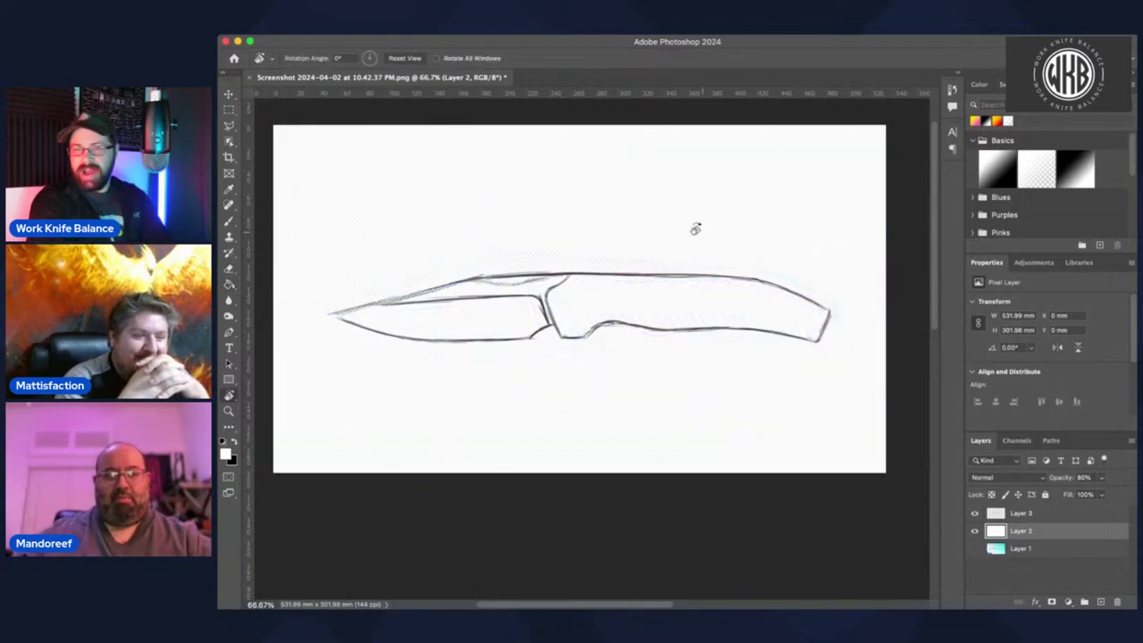
mouse_move(554, 214)
mouse_down()
mouse_move(524, 276)
mouse_move(541, 258)
mouse_move(552, 266)
mouse_up()
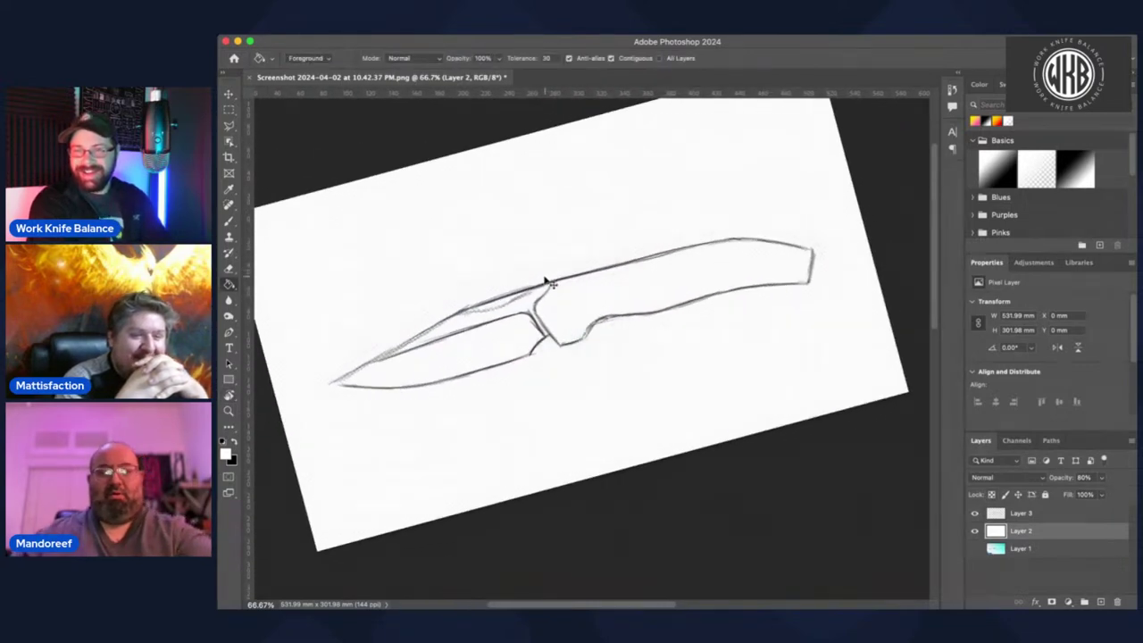
key(super+plus)
key(super+plus)
key(super+plus)
scroll(548, 280, down, 5)
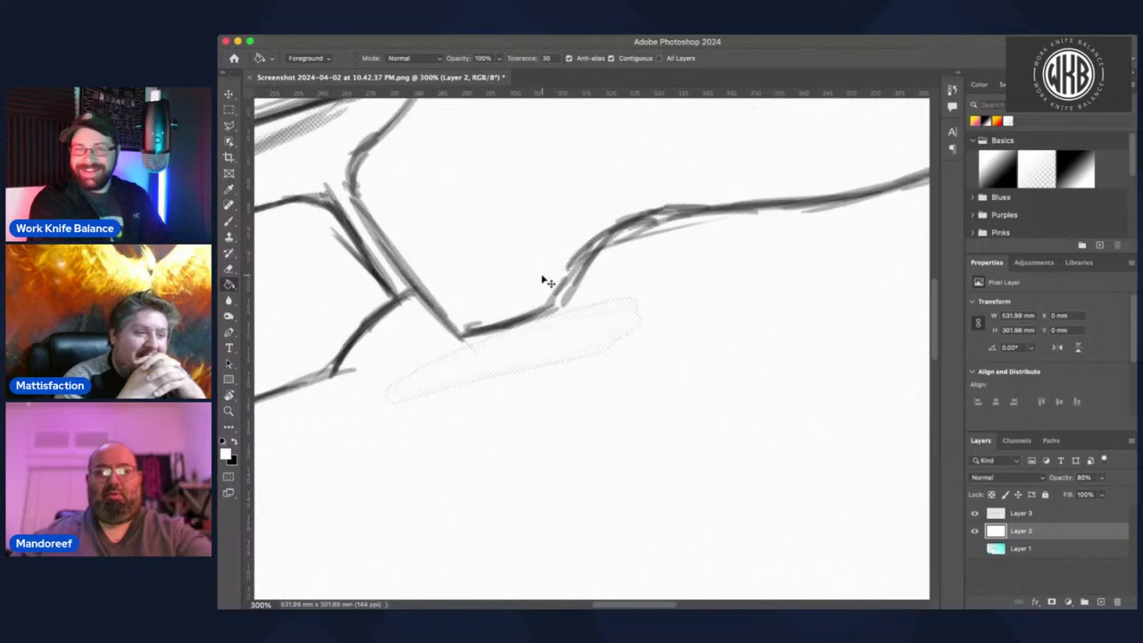
drag(670, 190, 627, 240)
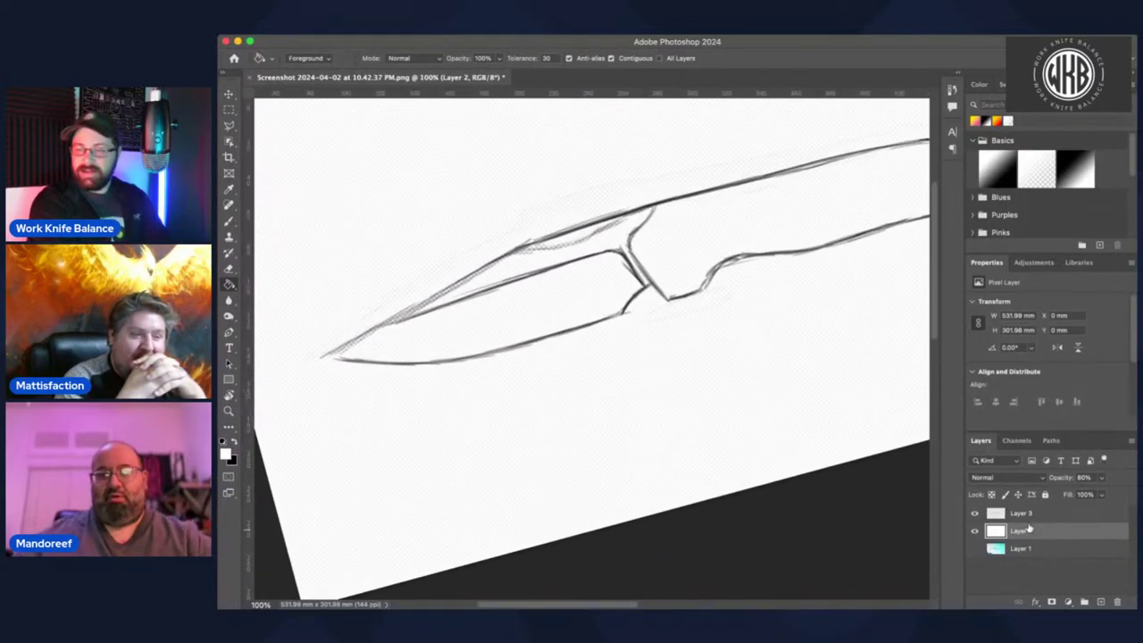
- Paint over the faint stray marks around the knife on Layer 2 with a 250-size white brush at 100% opacity
key(b)
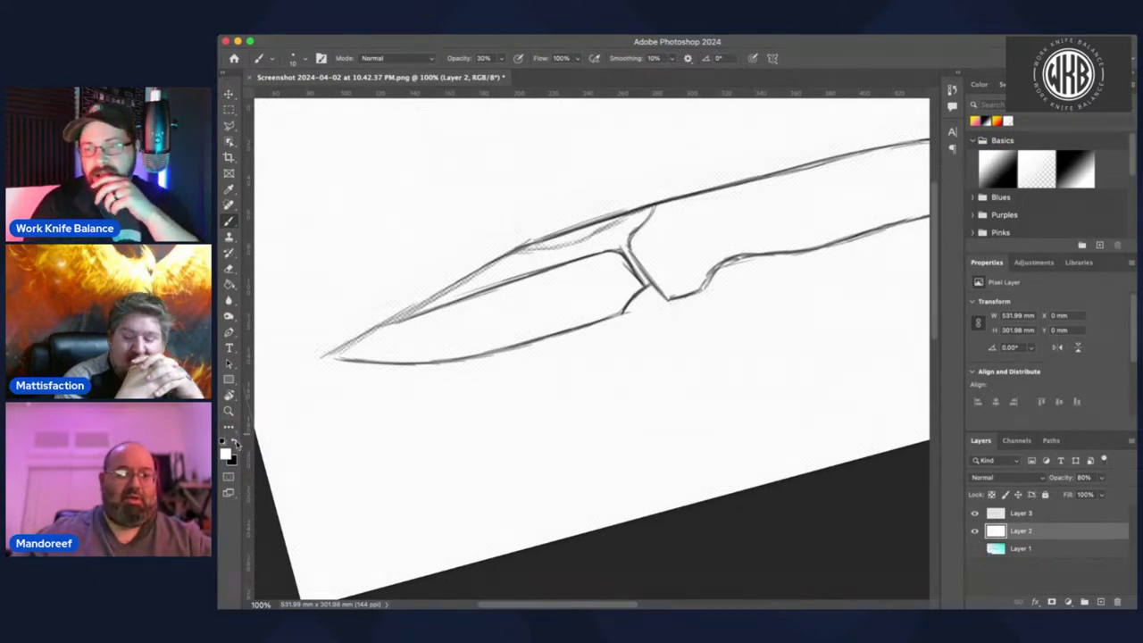
click(235, 442)
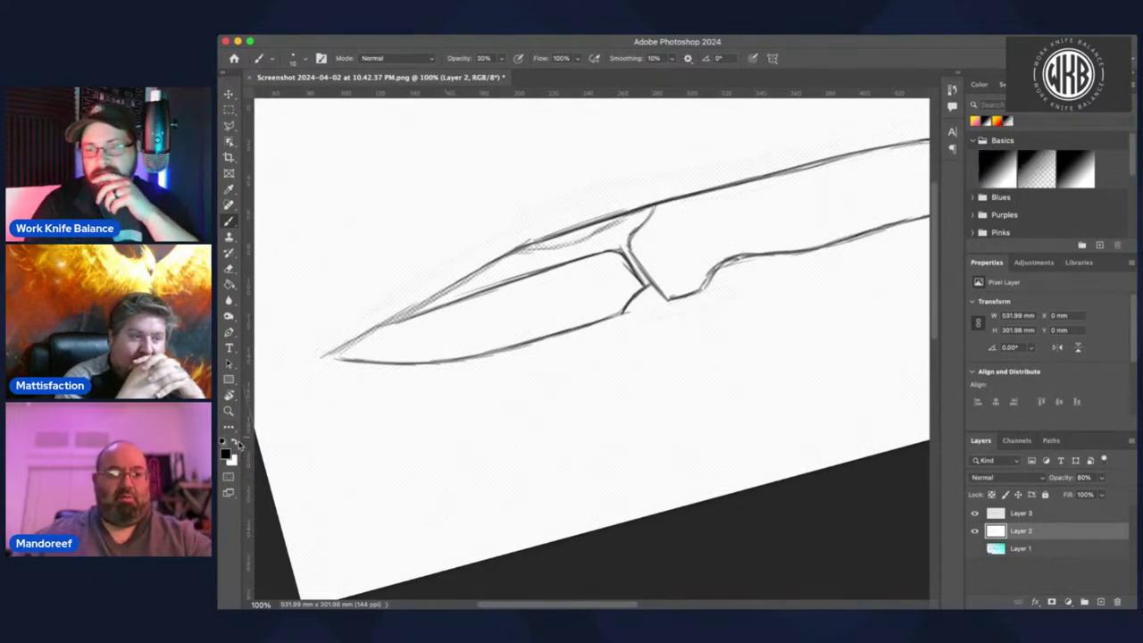
click(237, 444)
key(bracketright)
key(bracketright)
key(bracketright)
key(bracketright)
key(bracketright)
key(bracketright)
key(bracketright)
key(bracketright)
key(bracketright)
key(bracketright)
key(bracketright)
key(bracketright)
key(bracketright)
key(bracketright)
key(bracketright)
key(bracketright)
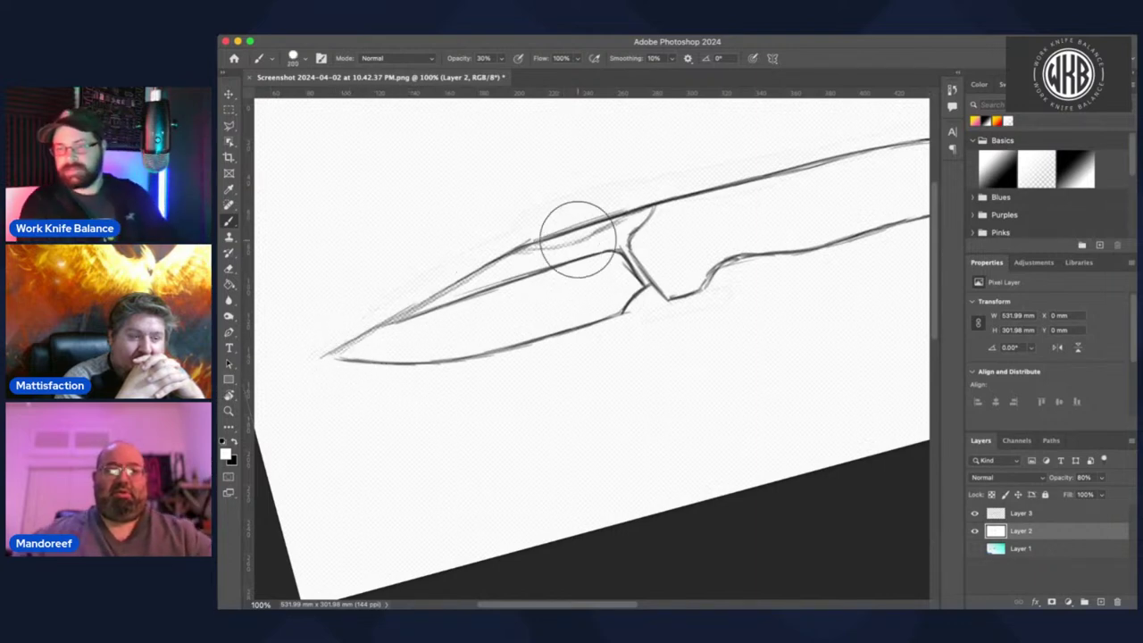
key(0)
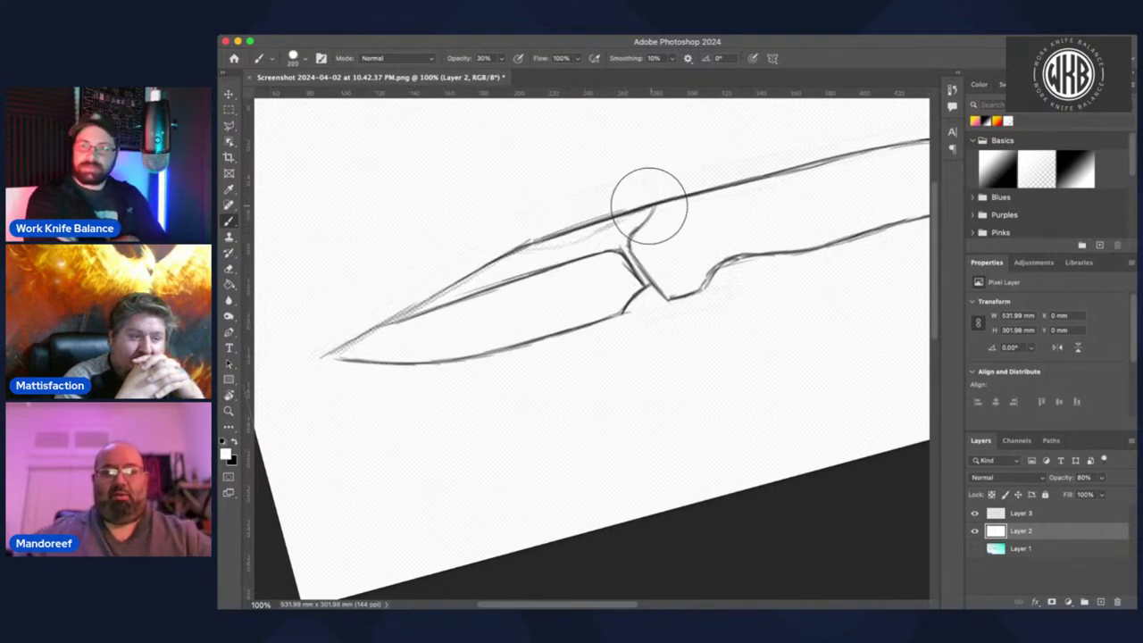
drag(313, 340, 549, 231)
mouse_move(363, 322)
mouse_down()
mouse_move(616, 208)
mouse_move(649, 261)
mouse_move(612, 300)
mouse_move(505, 327)
mouse_up()
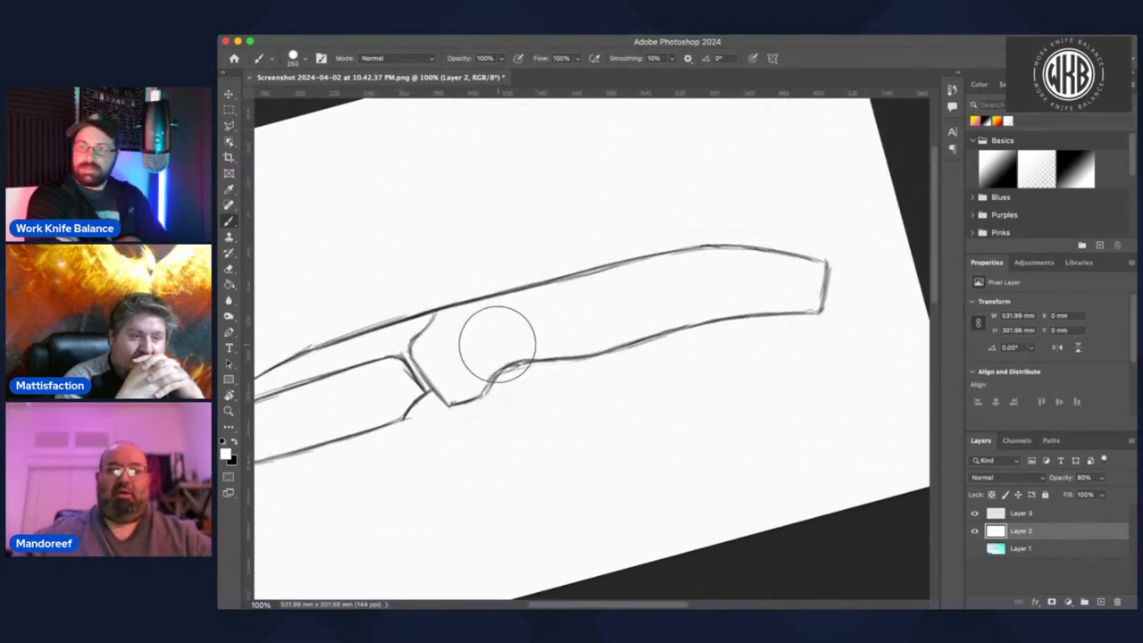
drag(467, 369, 709, 288)
drag(526, 340, 472, 346)
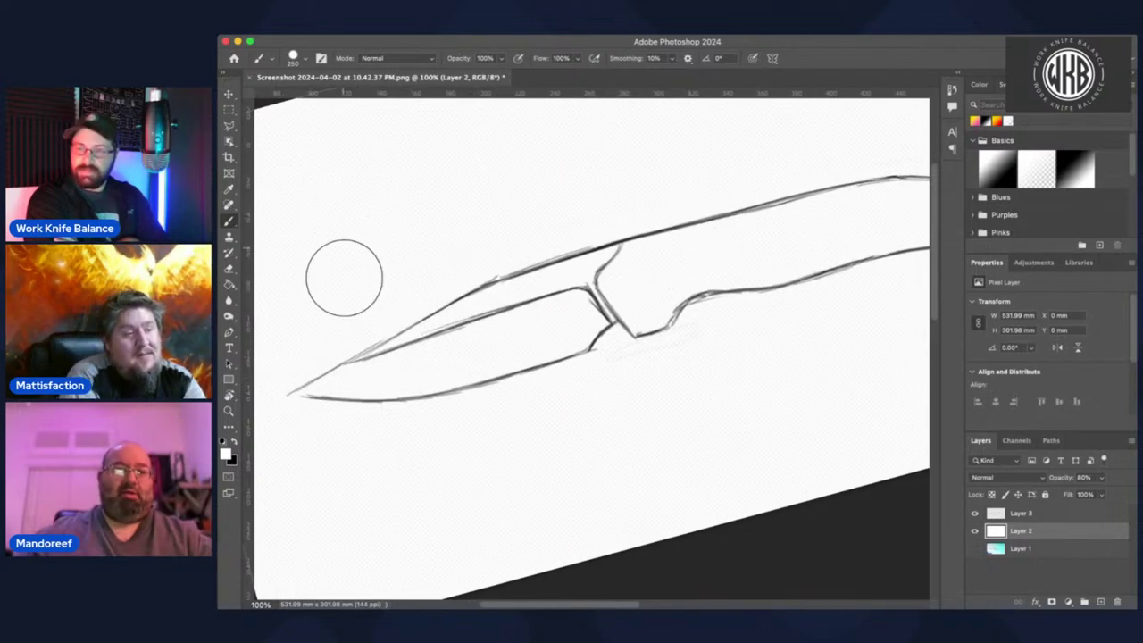
- Switch the brush back to black at size 10 and make Layer 3 the active layer
click(234, 442)
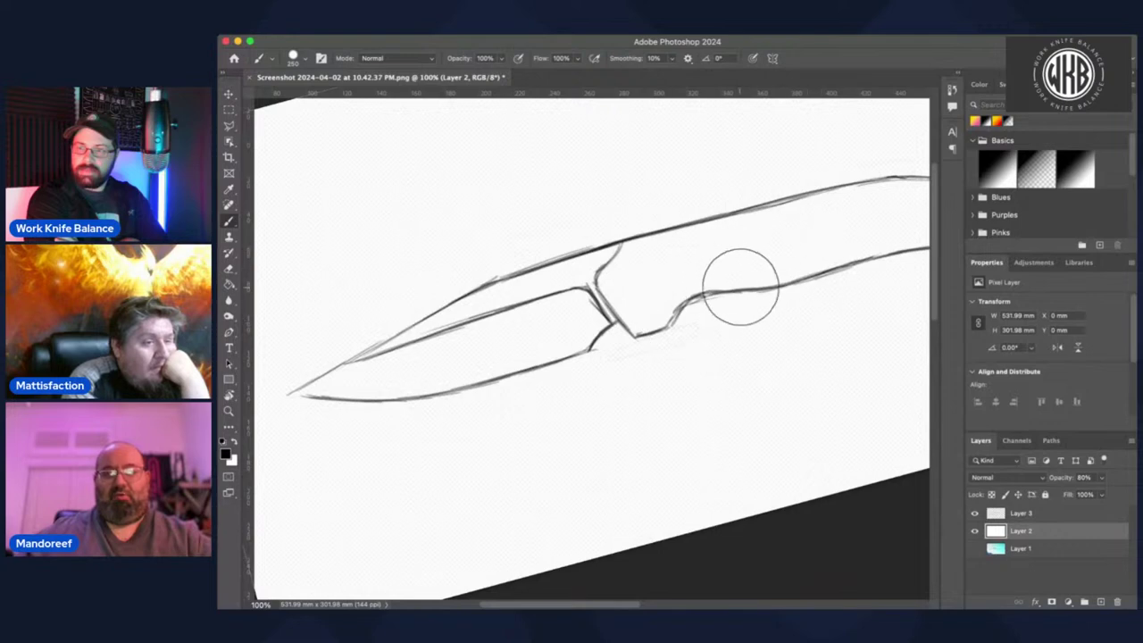
key(bracketleft)
key(bracketleft)
key(bracketleft)
key(bracketleft)
key(bracketleft)
key(bracketleft)
key(bracketleft)
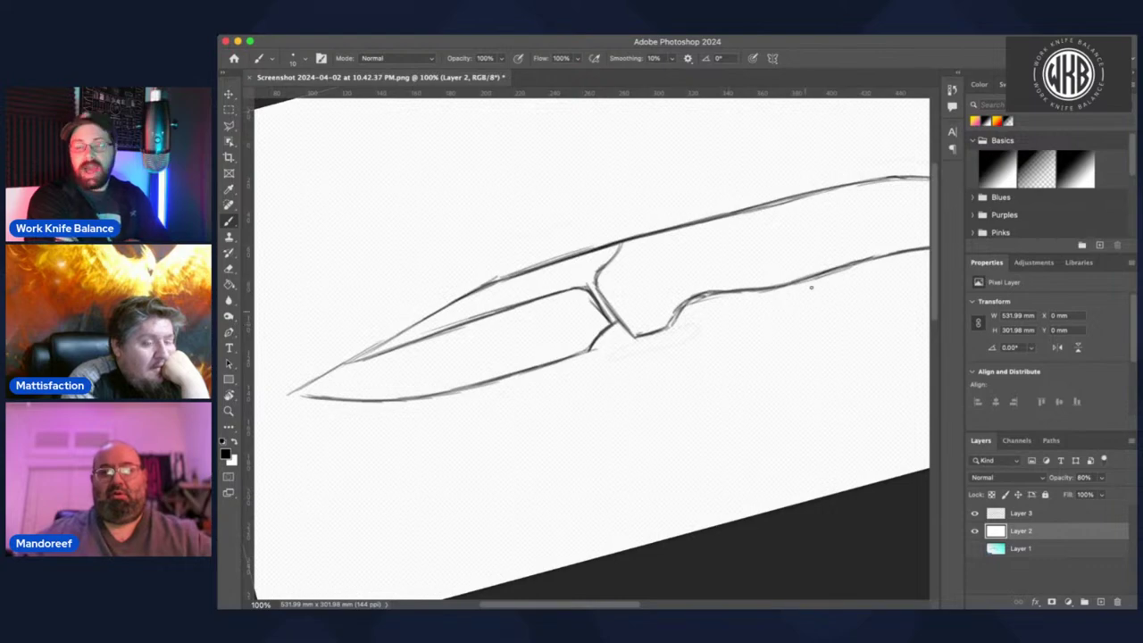
click(996, 516)
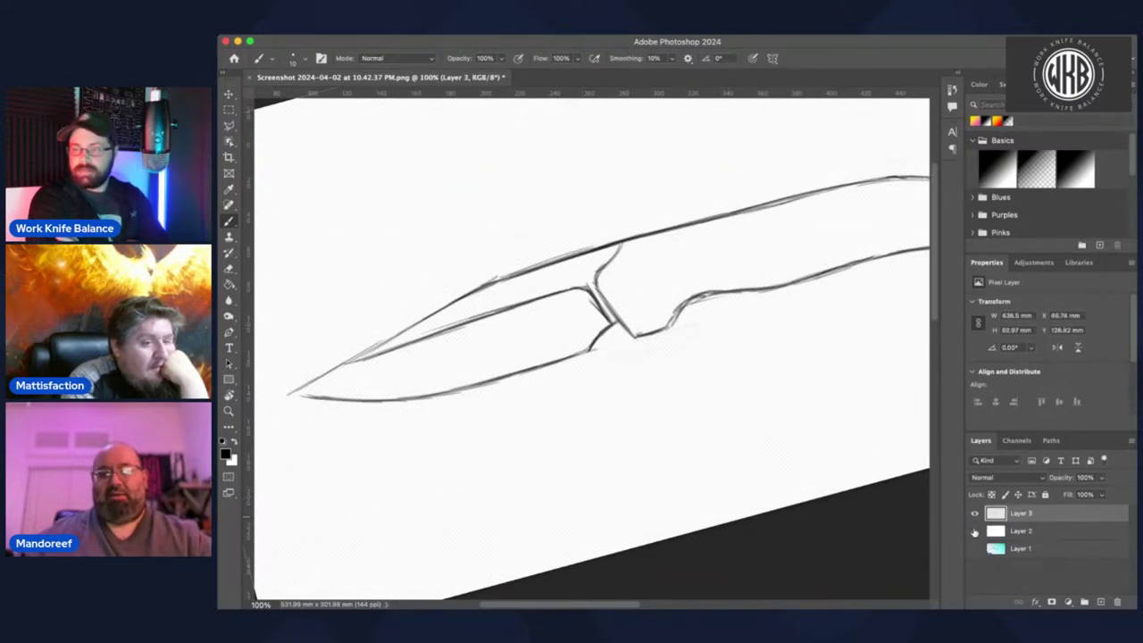
- Hide Layer 2 and briefly show the Layer 1 sketch to compare it with the outline
click(974, 531)
click(974, 549)
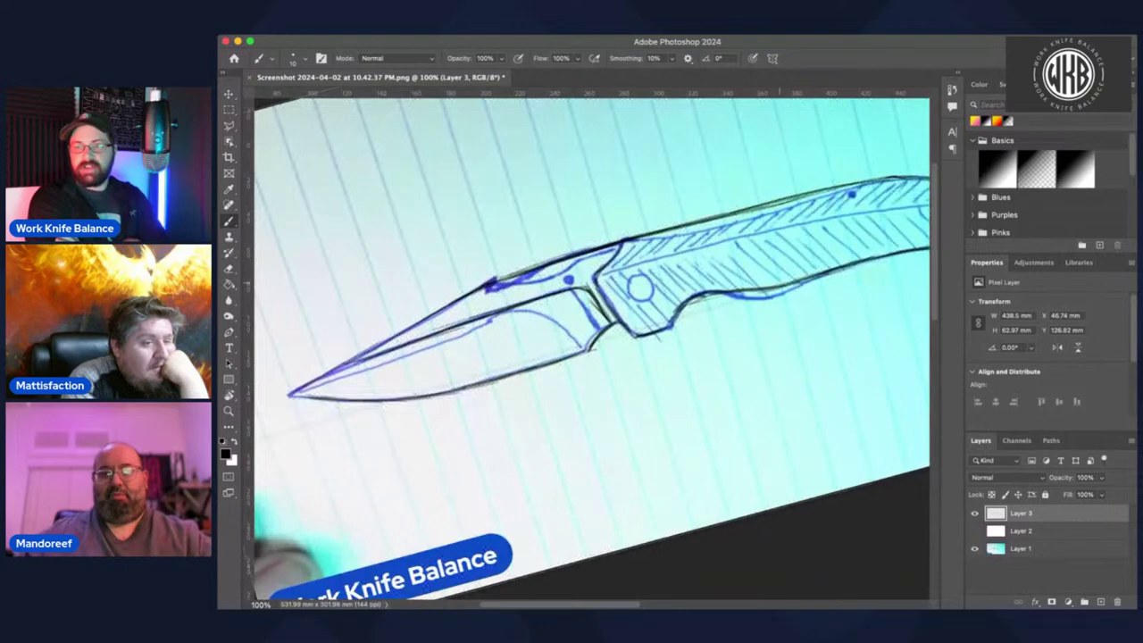
click(975, 549)
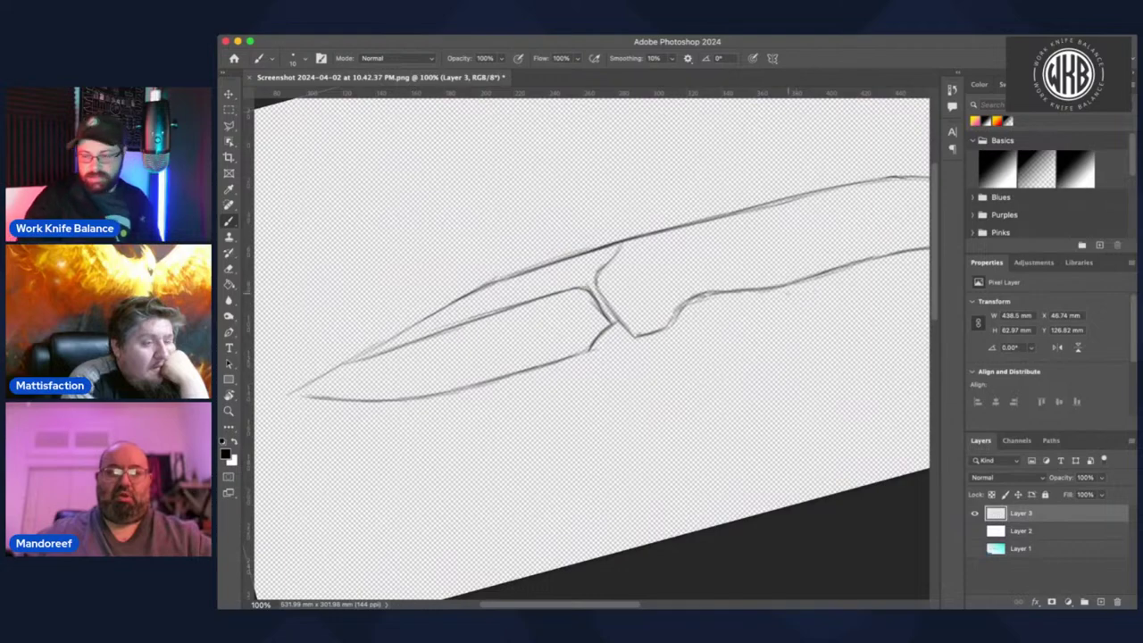
- Reinforce the blade's spine line from the tip backwards in black with the brush at 30% opacity
key(r)
click(504, 268)
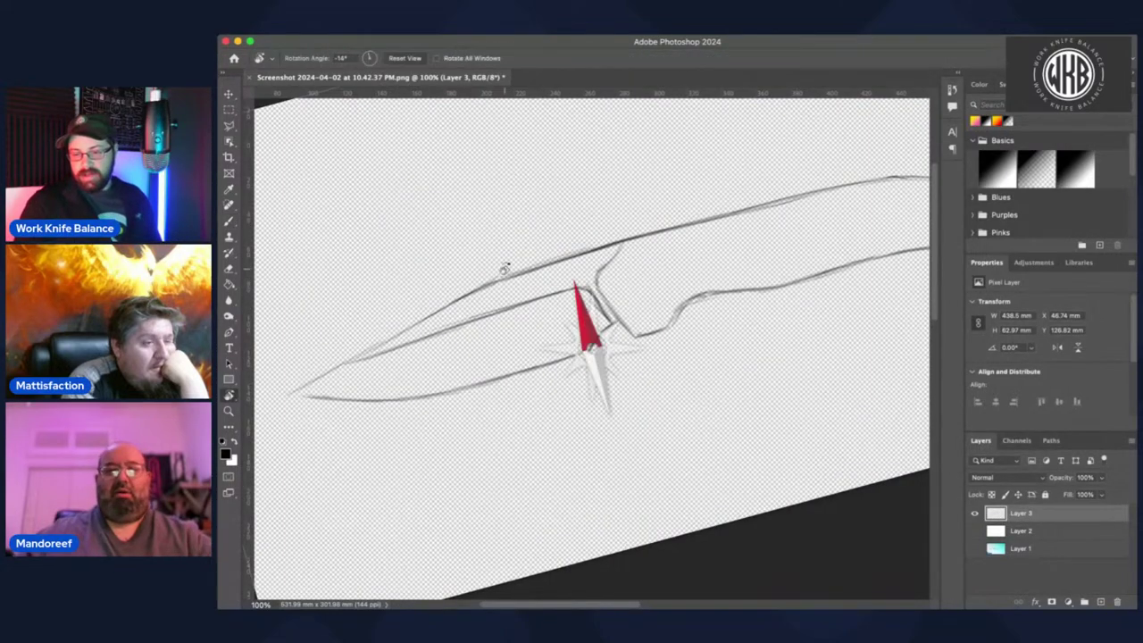
mouse_move(504, 268)
mouse_down()
mouse_move(534, 278)
mouse_move(646, 247)
mouse_move(681, 223)
mouse_up()
key(b)
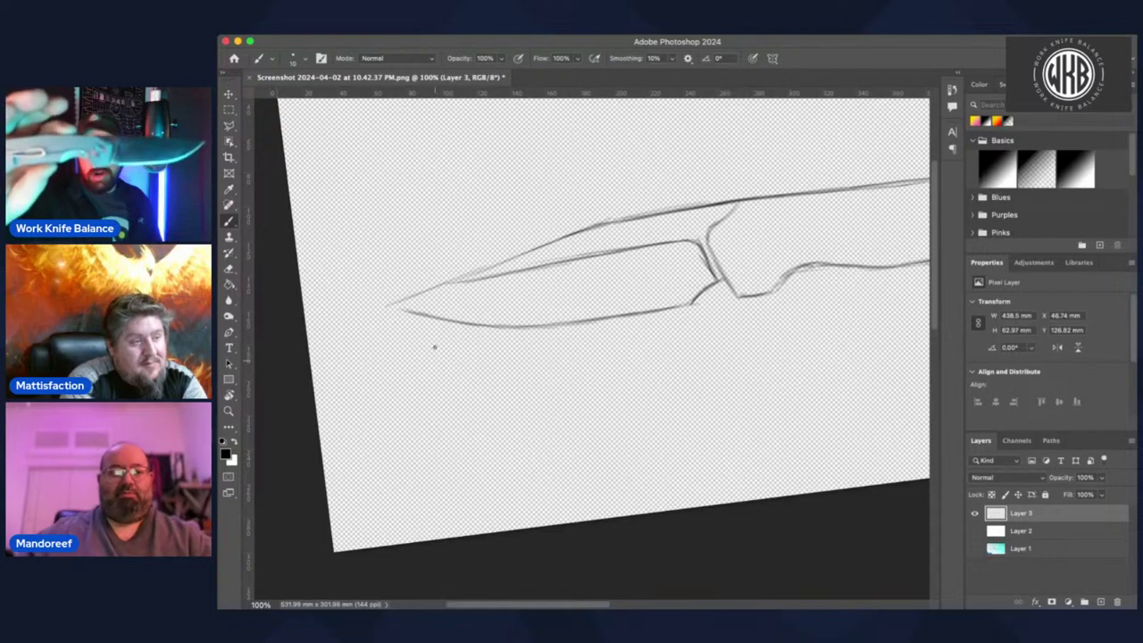
key(3)
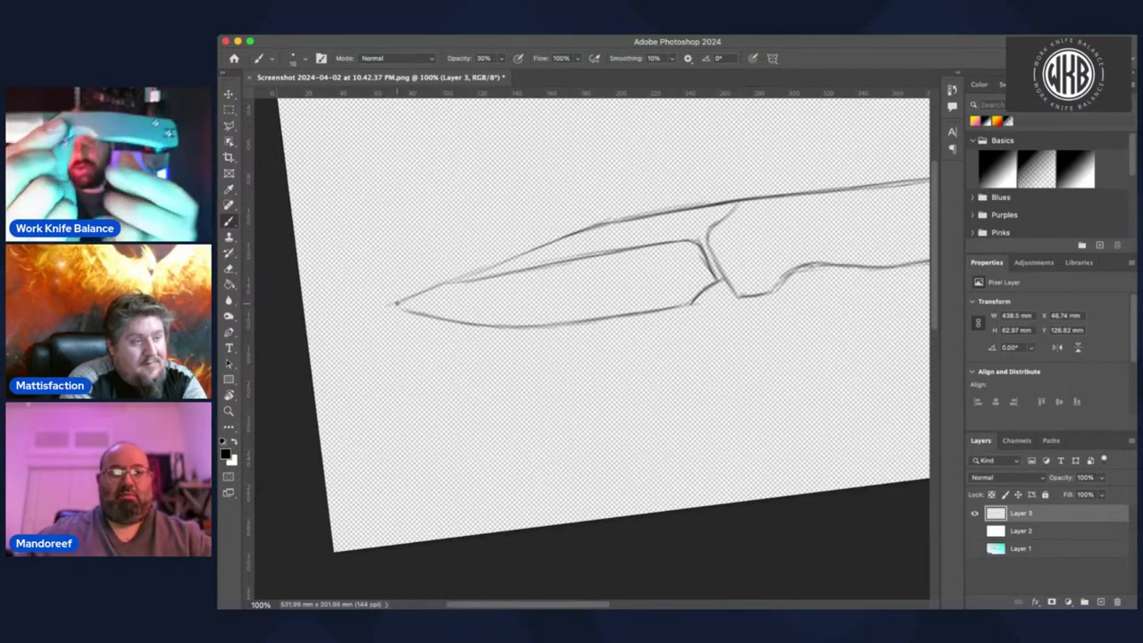
drag(397, 304, 560, 240)
drag(487, 270, 561, 239)
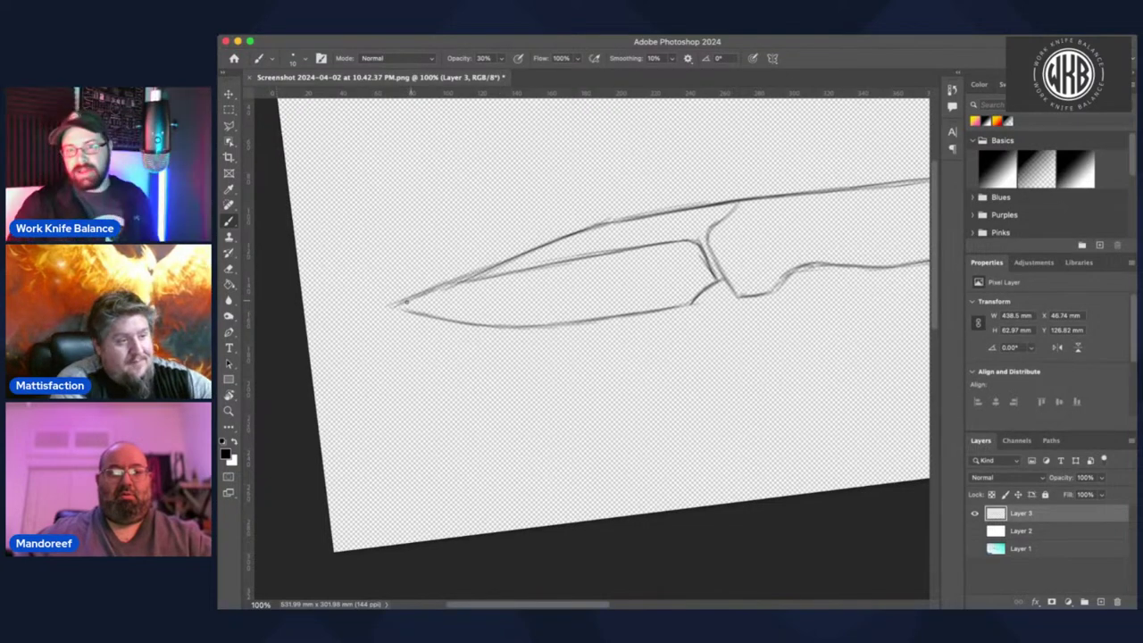
- Try redrawing the handle's lower edge as a higher curve running back from the finger groove
scroll(442, 301, right, 5)
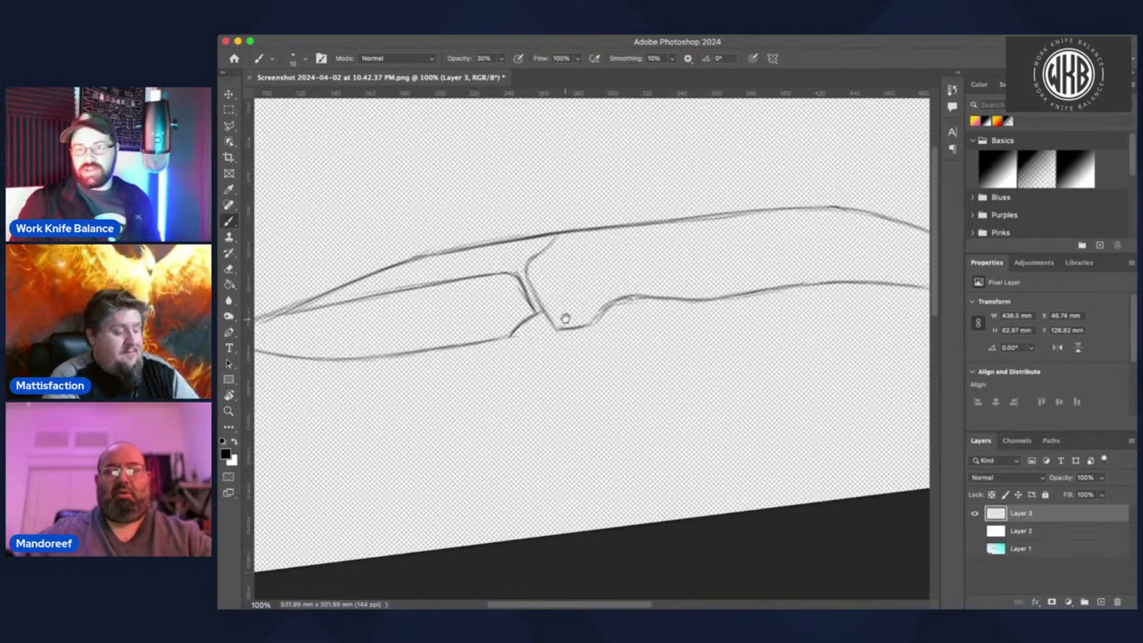
key(r)
drag(684, 242, 649, 219)
key(b)
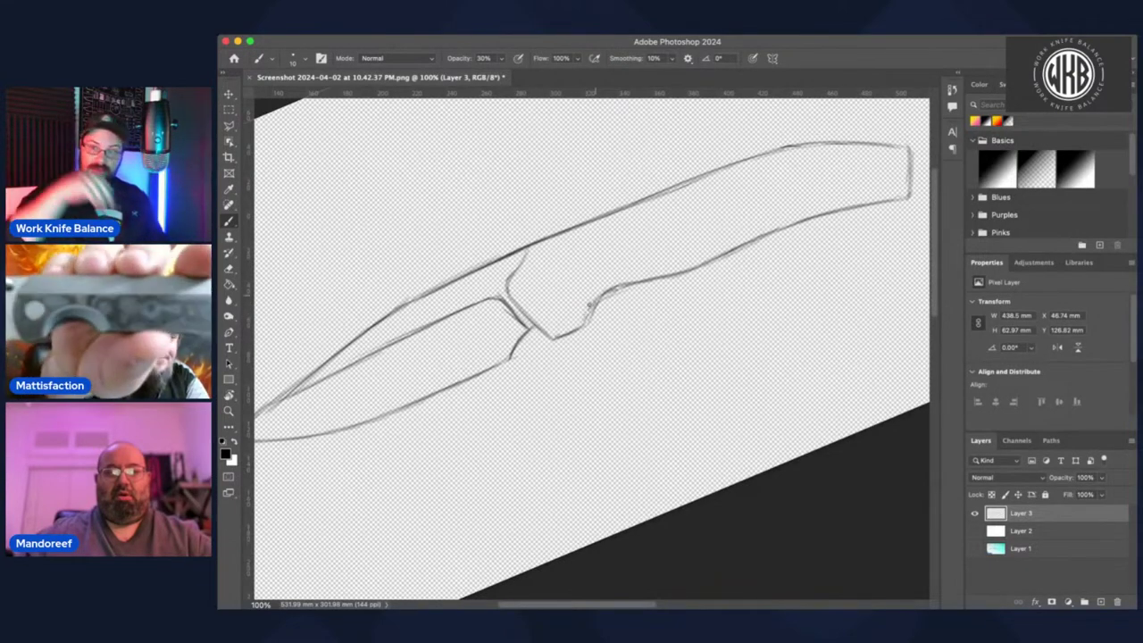
mouse_move(586, 310)
mouse_down()
mouse_move(624, 272)
mouse_move(610, 282)
mouse_move(670, 256)
mouse_move(631, 262)
mouse_move(773, 229)
mouse_move(731, 249)
mouse_move(806, 218)
mouse_up()
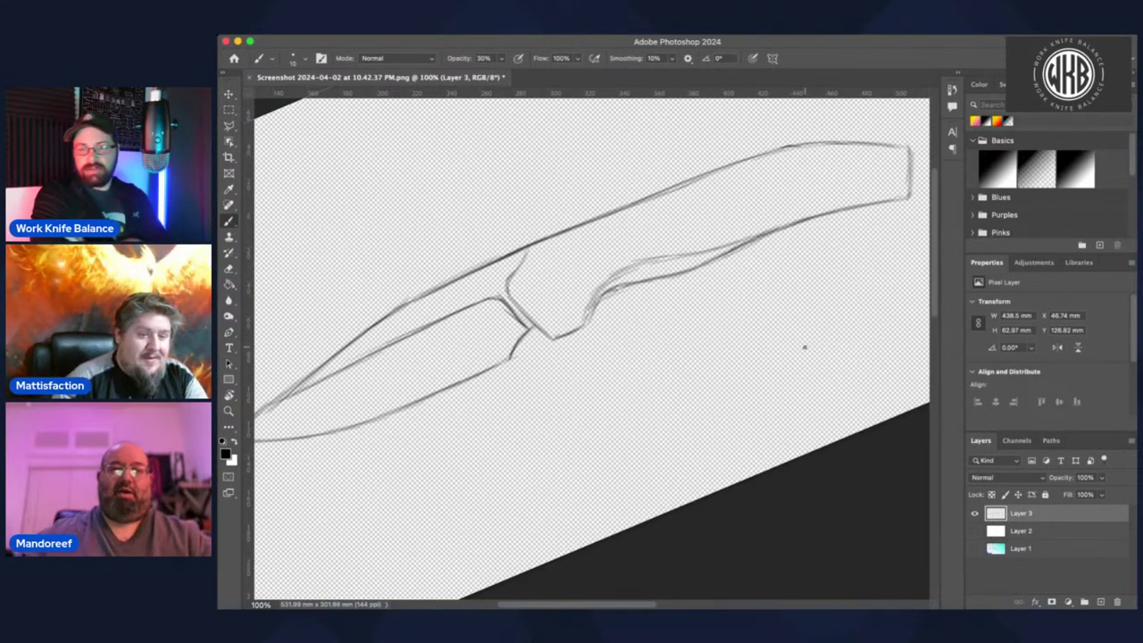
- Undo the trial strokes along the handle's lower edge behind the finger groove
key(super+z)
key(super+z)
key(super+z)
key(super+z)
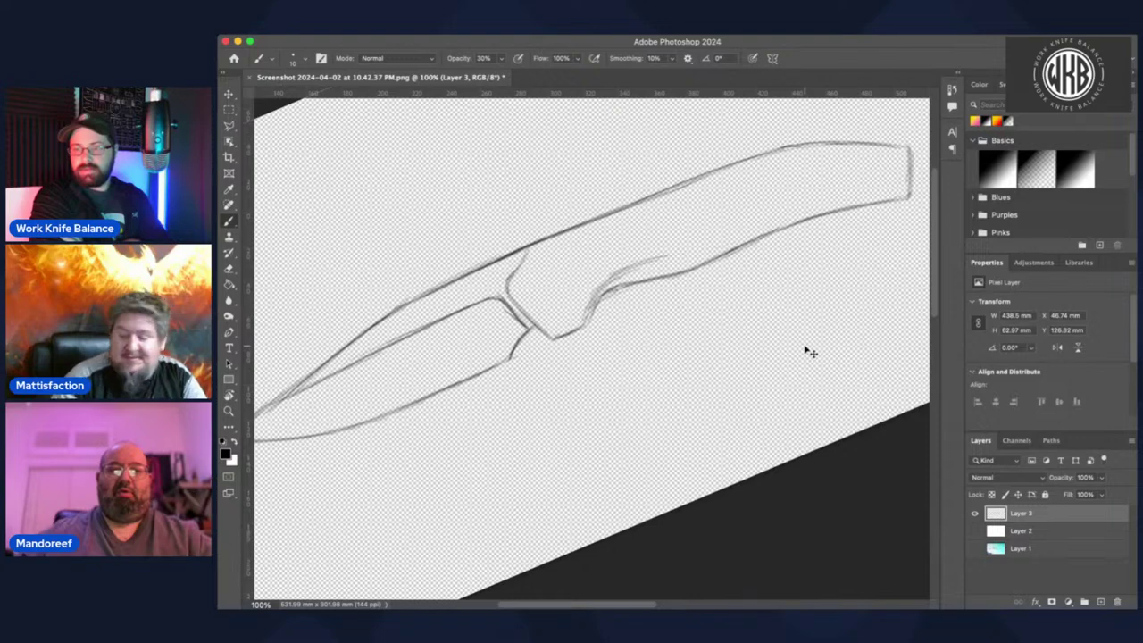
key(super+z)
key(super+z)
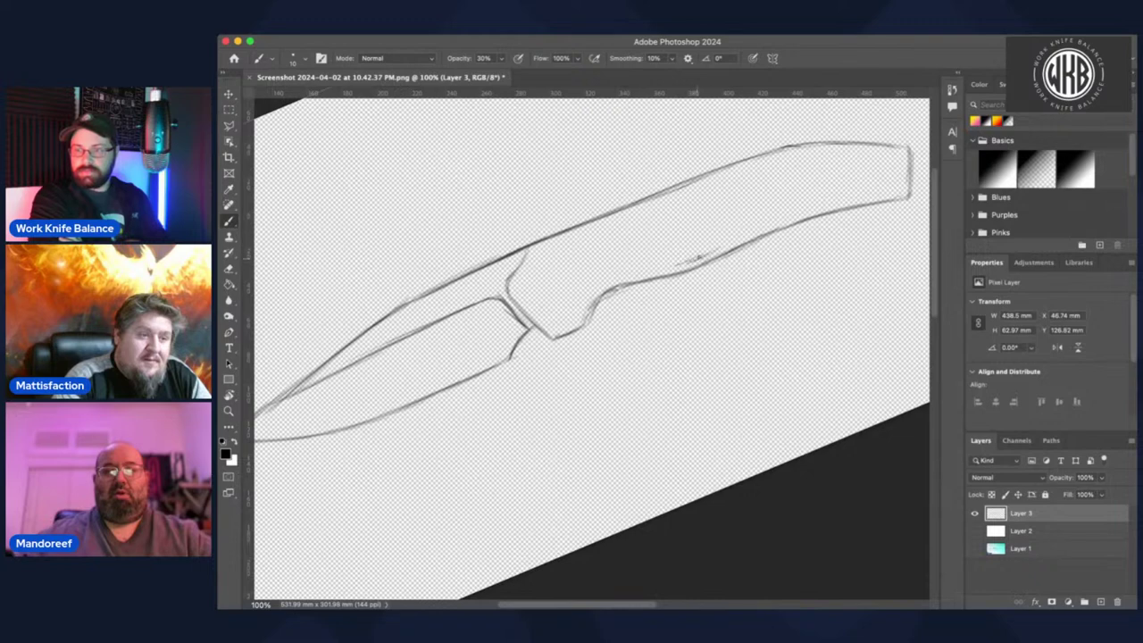
- Try a second scooped curve along the handle's lower edge towards the butt end, and undo its strokes
mouse_move(752, 227)
mouse_down()
mouse_move(809, 196)
mouse_move(742, 233)
mouse_move(838, 189)
mouse_up()
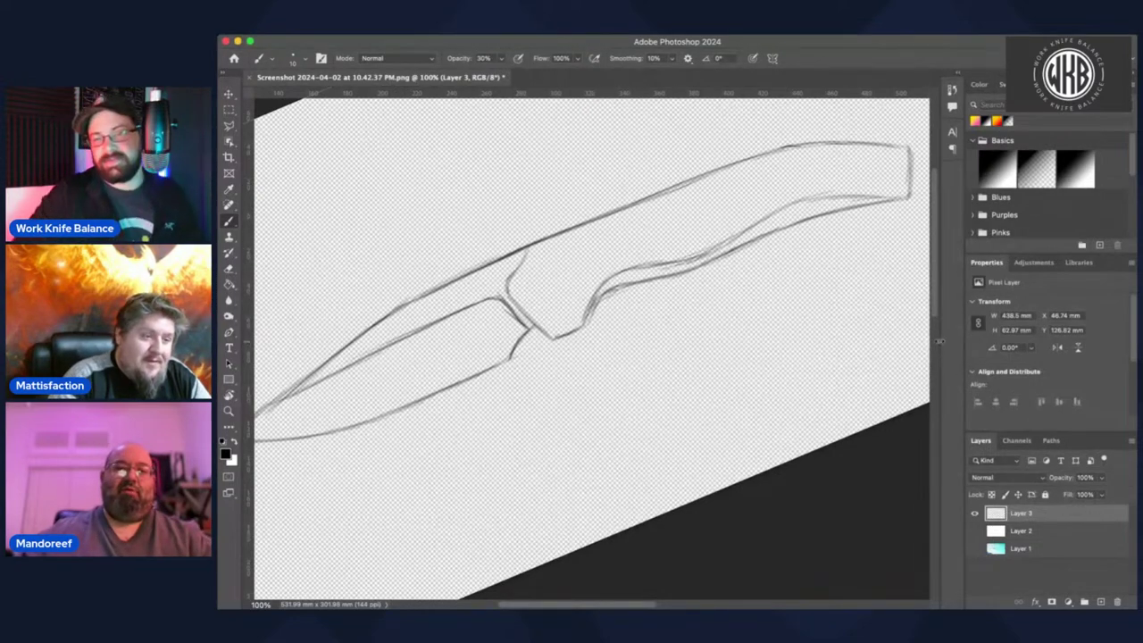
key(super+z)
key(super+z)
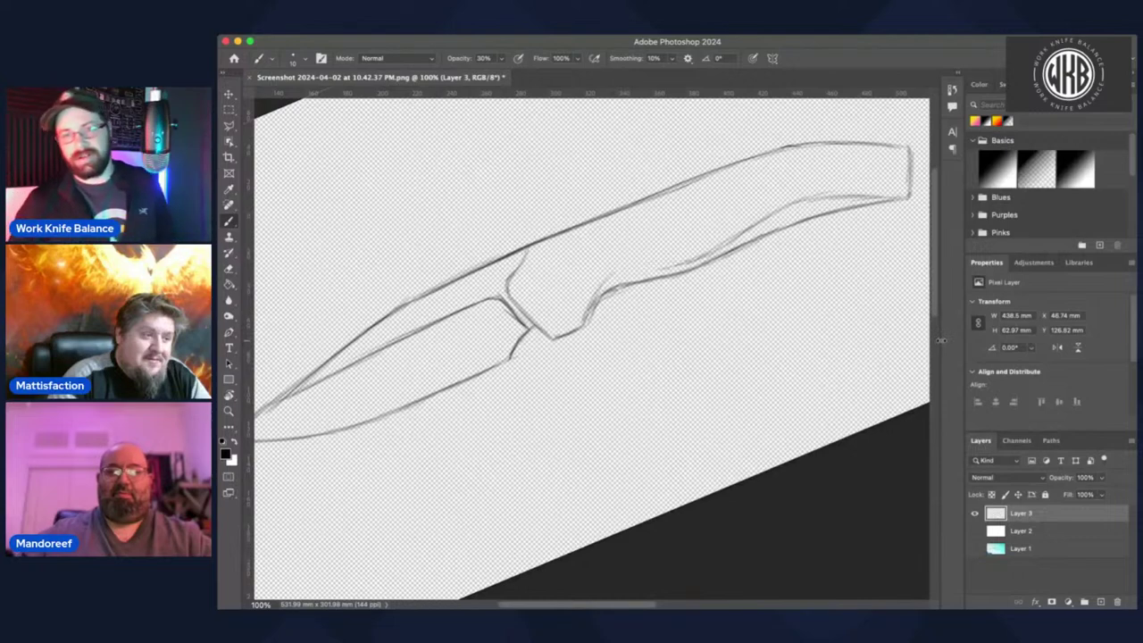
key(super+z)
key(super+z)
key(super+z)
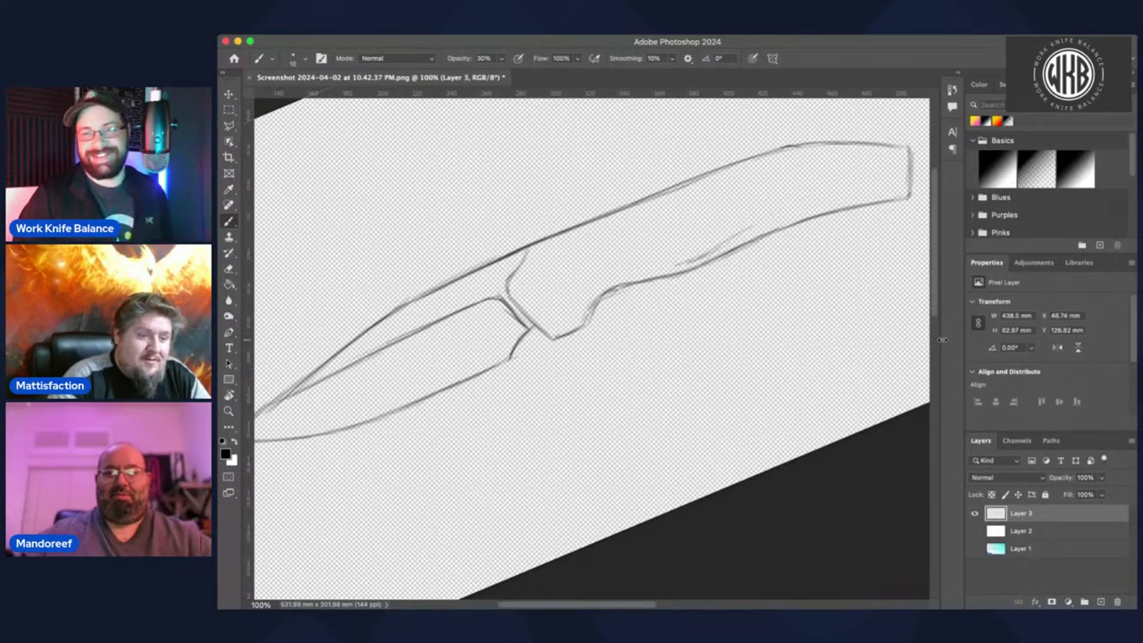
key(super+z)
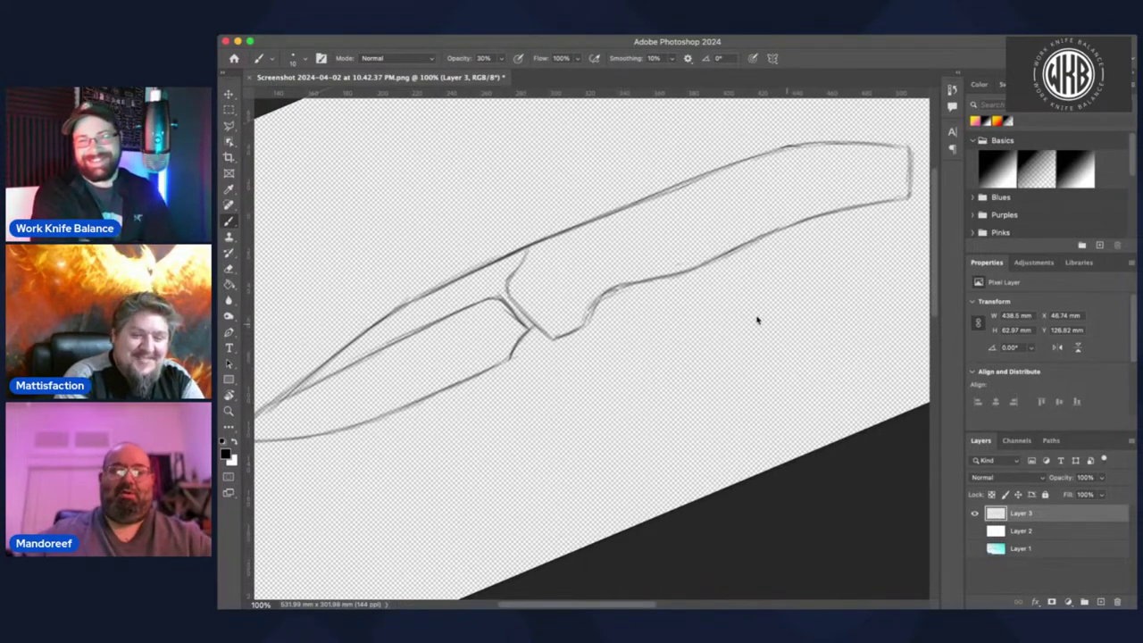
- Compare the blade and front handle outline with the Layer 1 sketch by toggling that layer's visibility
mouse_move(571, 244)
mouse_down()
mouse_move(676, 261)
mouse_move(681, 212)
mouse_up()
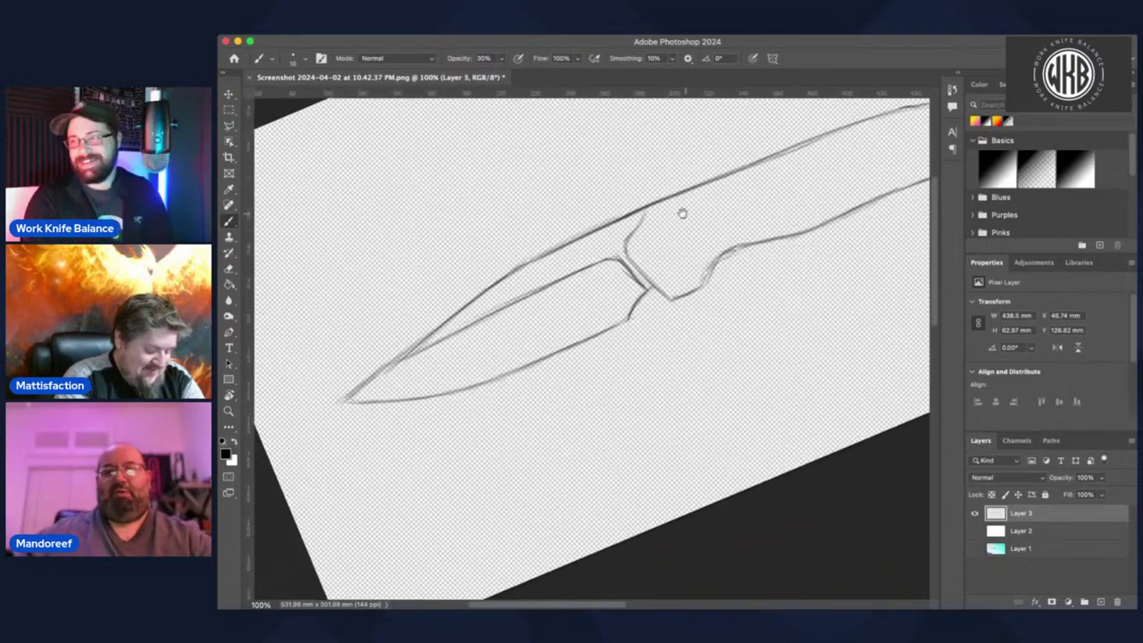
click(975, 549)
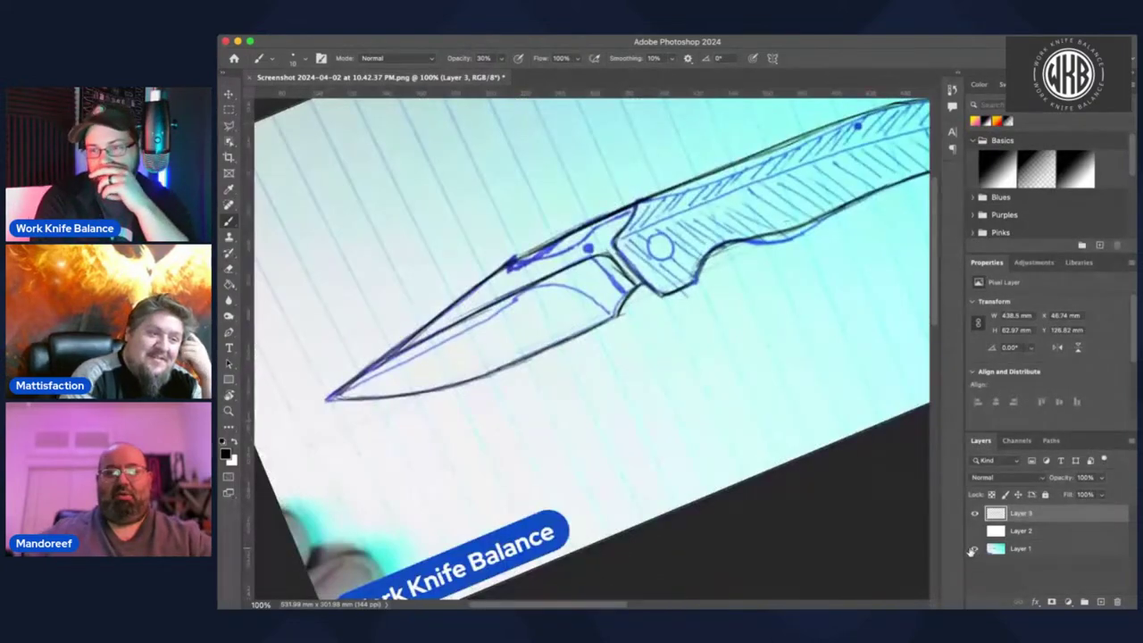
click(975, 548)
- Draw a concave black curve inside the spine, from the front of the handle to the blade's spine corner
key(r)
mouse_move(523, 235)
mouse_down()
mouse_move(706, 431)
mouse_move(676, 446)
mouse_up()
key(b)
drag(676, 405, 641, 243)
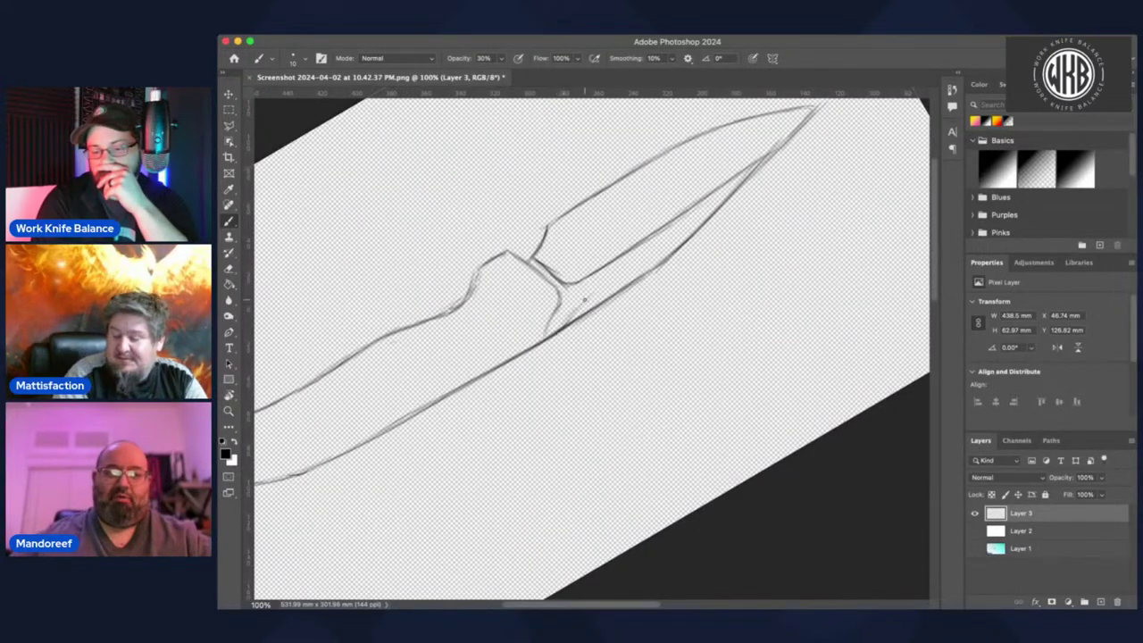
drag(593, 292, 647, 266)
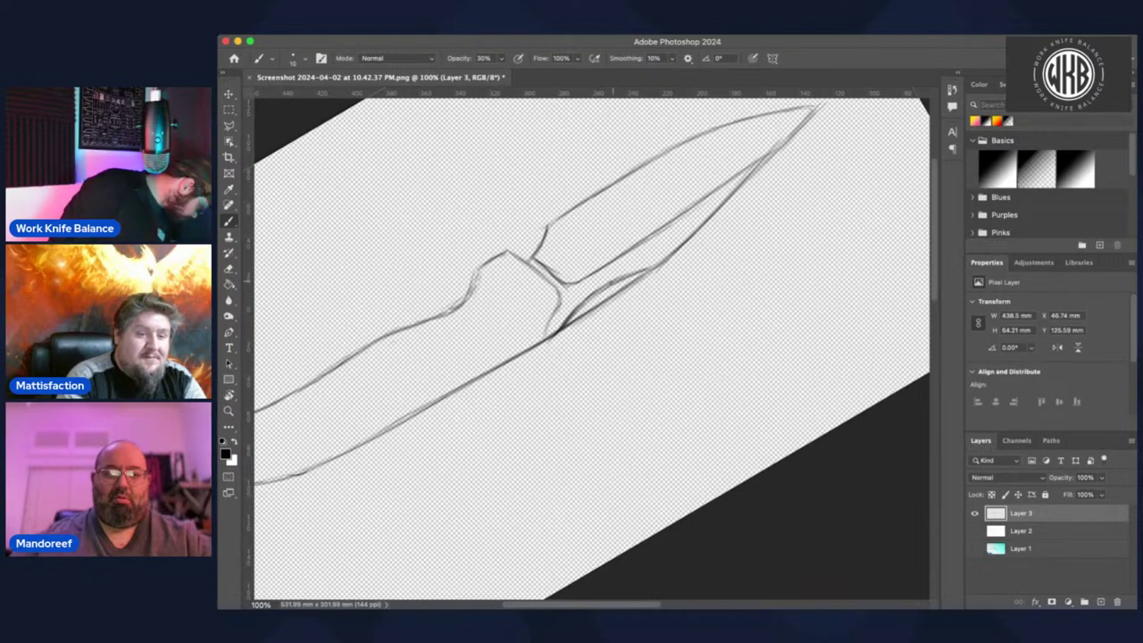
drag(614, 281, 655, 266)
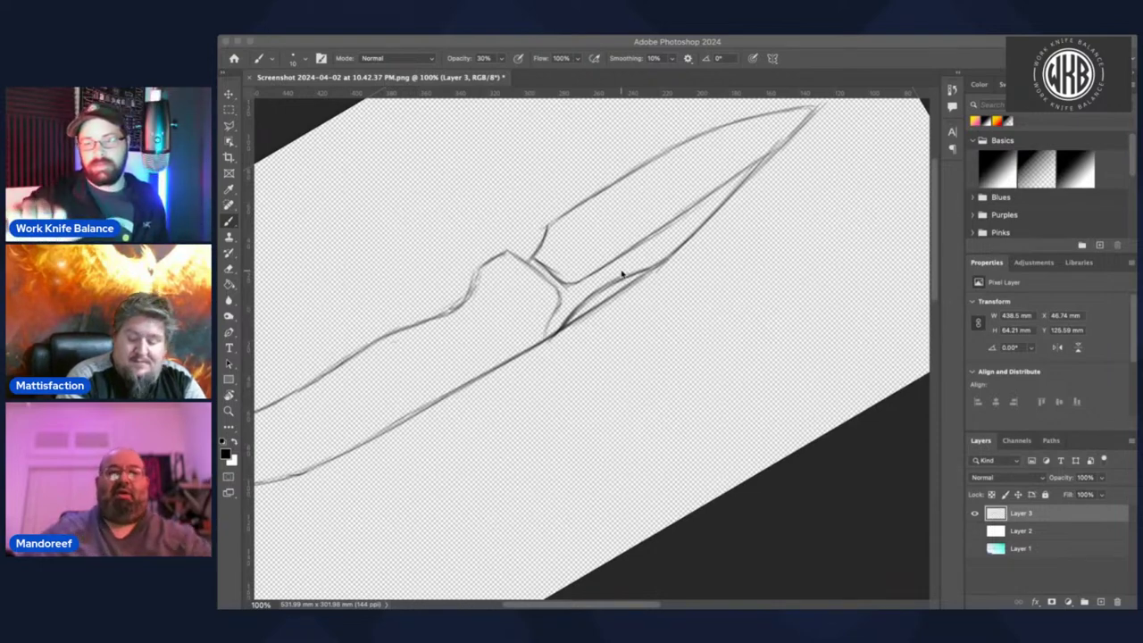
click(598, 67)
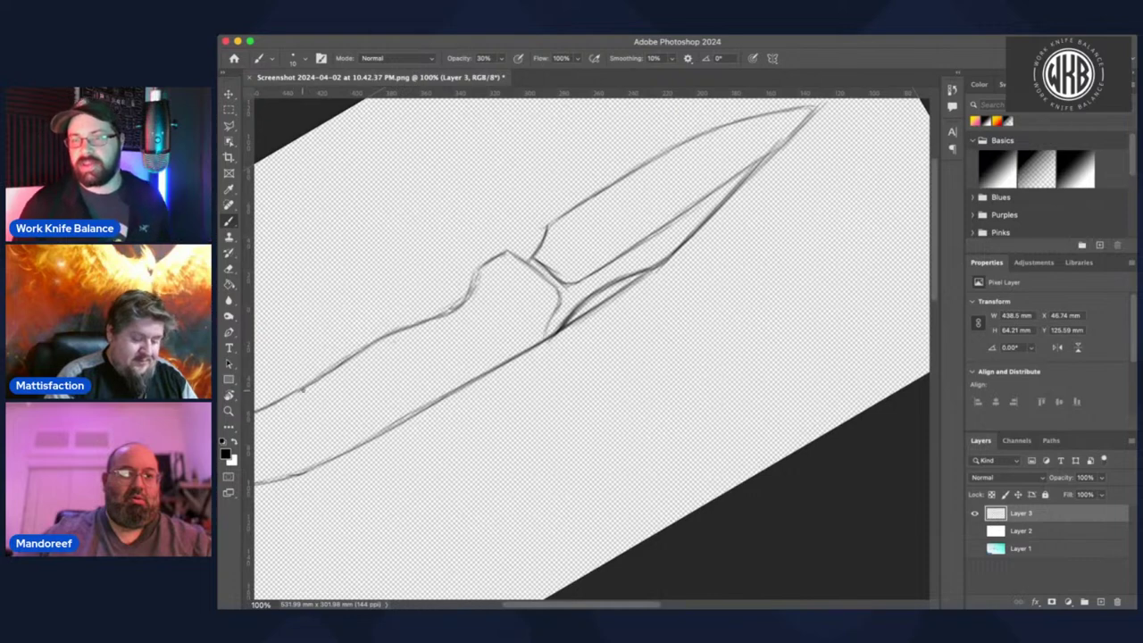
- Erase the old straight spine line outside the new concave curve with the Eraser at 80% opacity
key(e)
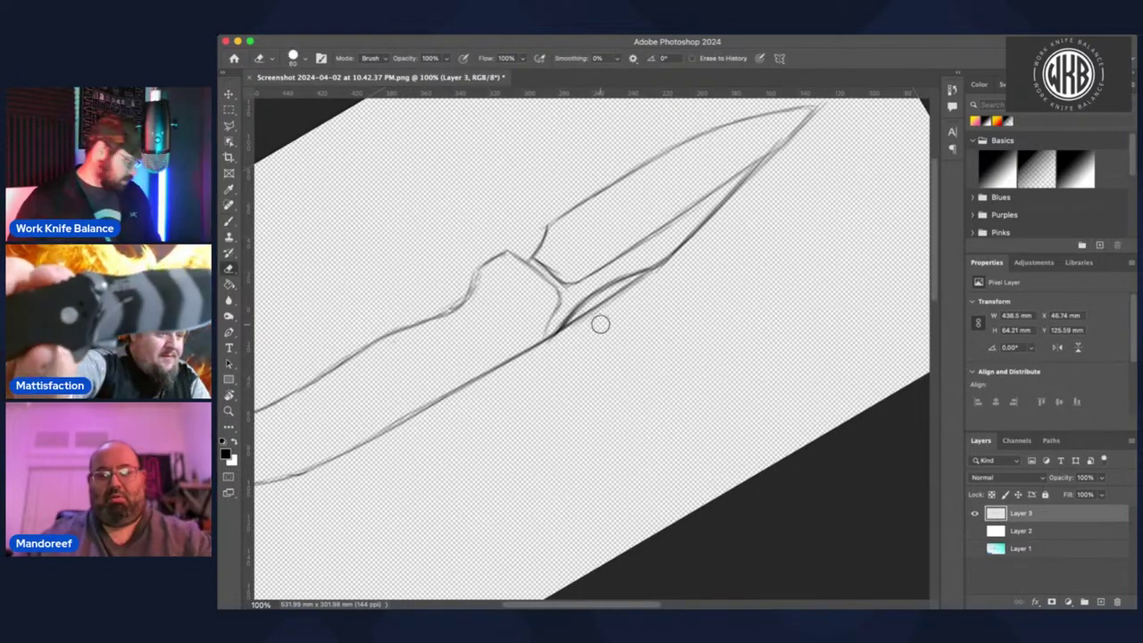
key(8)
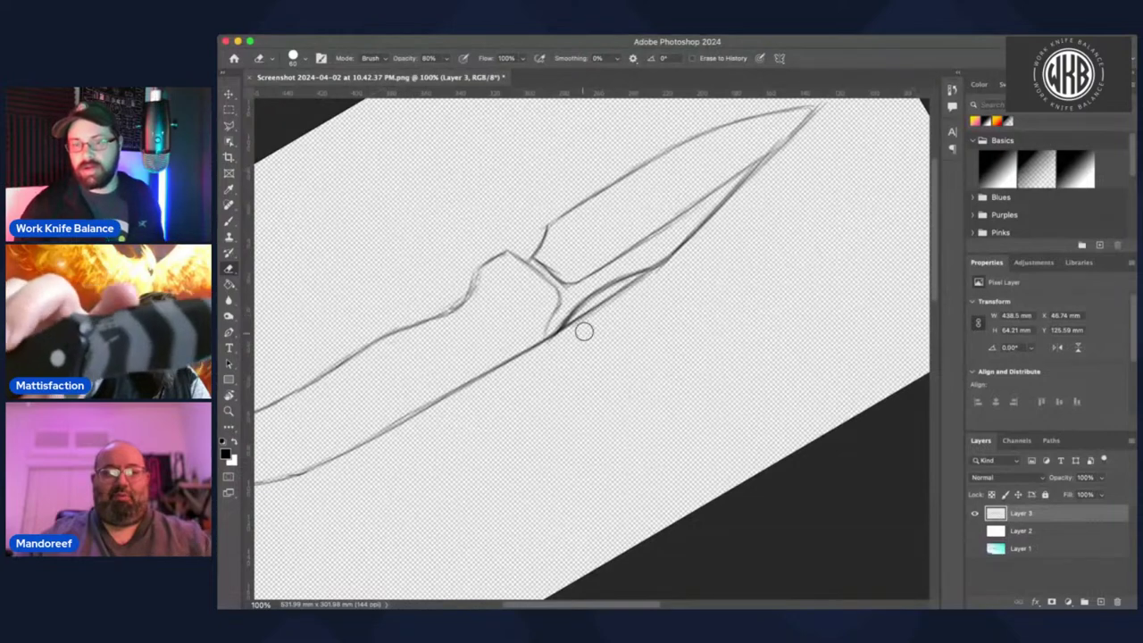
mouse_move(584, 319)
mouse_down()
mouse_move(569, 334)
mouse_move(666, 271)
mouse_up()
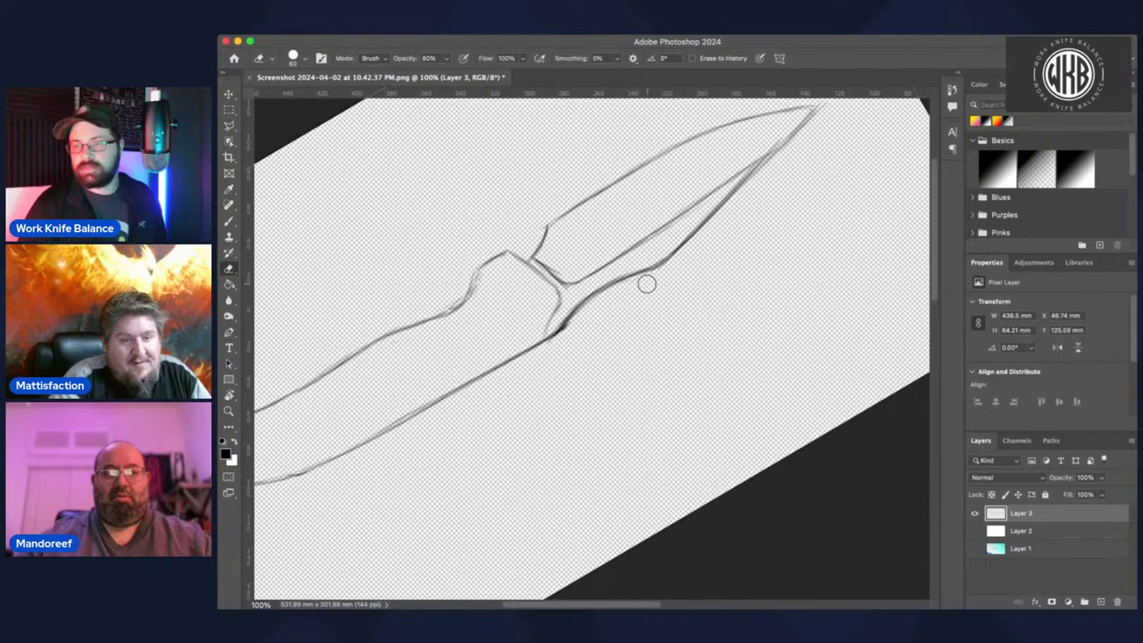
- Rotate the view back and show the Layer 1 sketch to compare it with the reshaped spine
key(r)
mouse_move(647, 219)
mouse_down()
mouse_move(444, 212)
mouse_move(546, 424)
mouse_move(542, 412)
mouse_up()
key(e)
drag(712, 324, 663, 228)
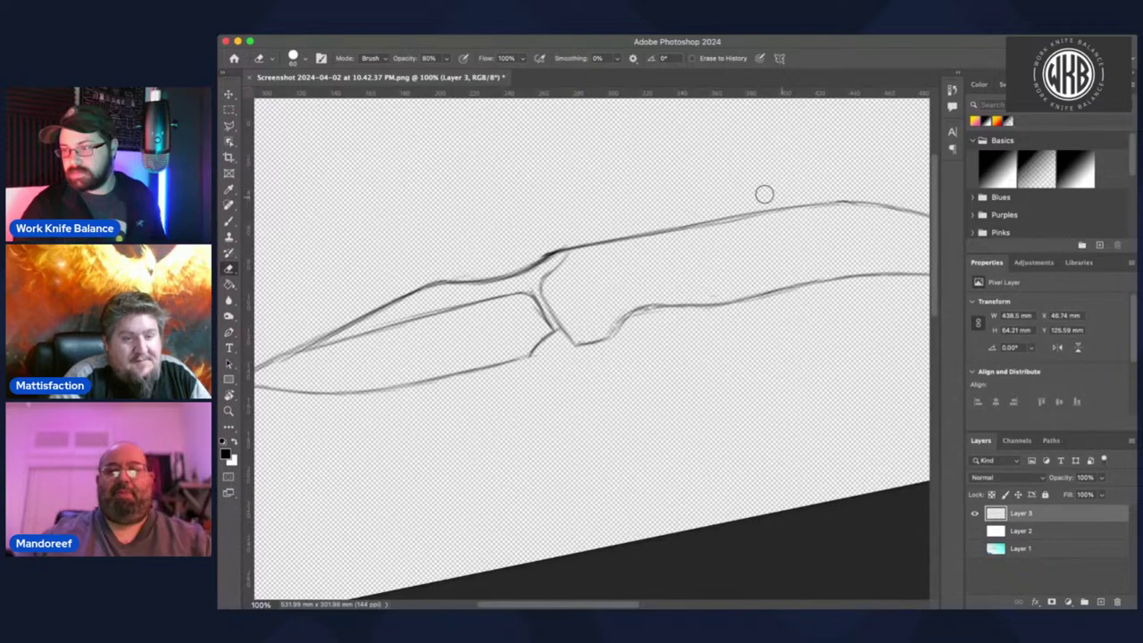
click(974, 548)
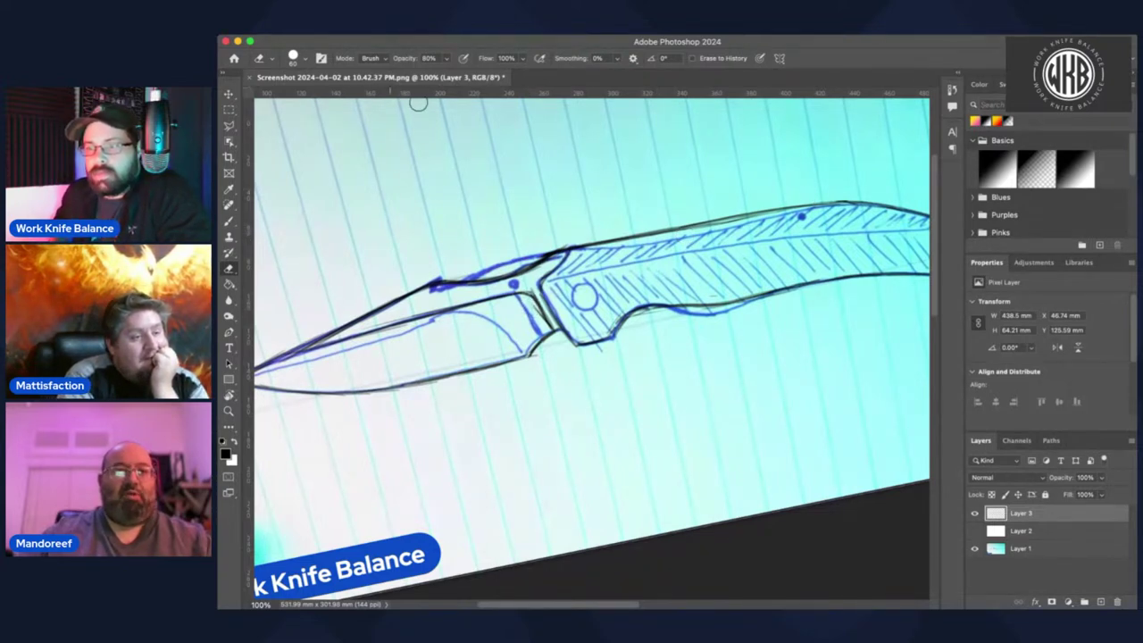
- Show Layer 2 again and brush a black circle around the sketched pivot at the front of the handle
click(974, 547)
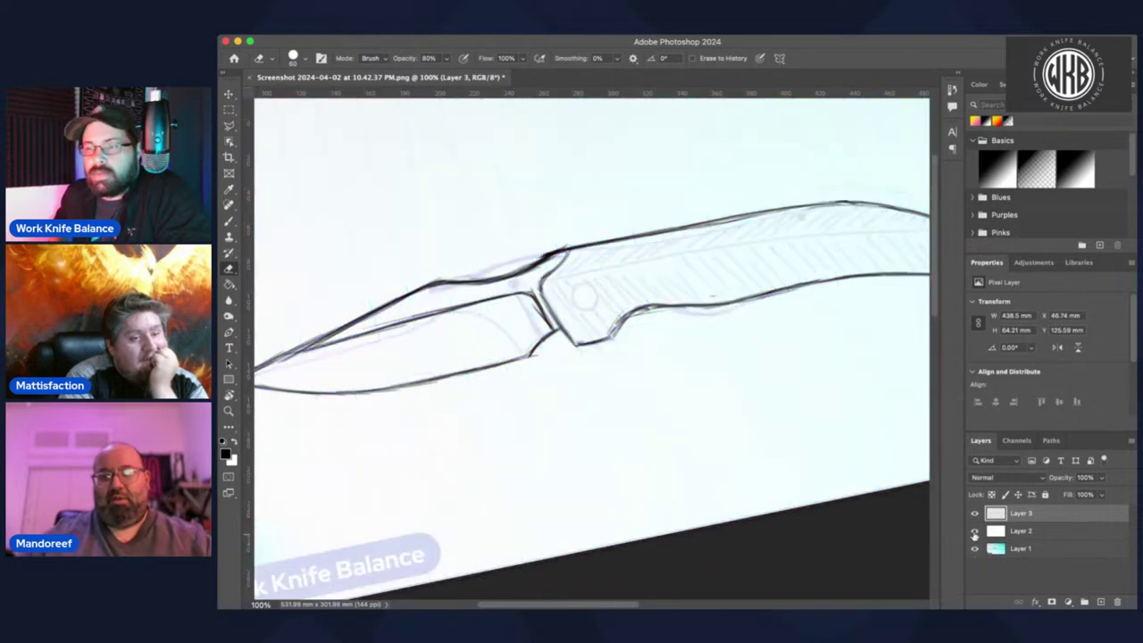
key(b)
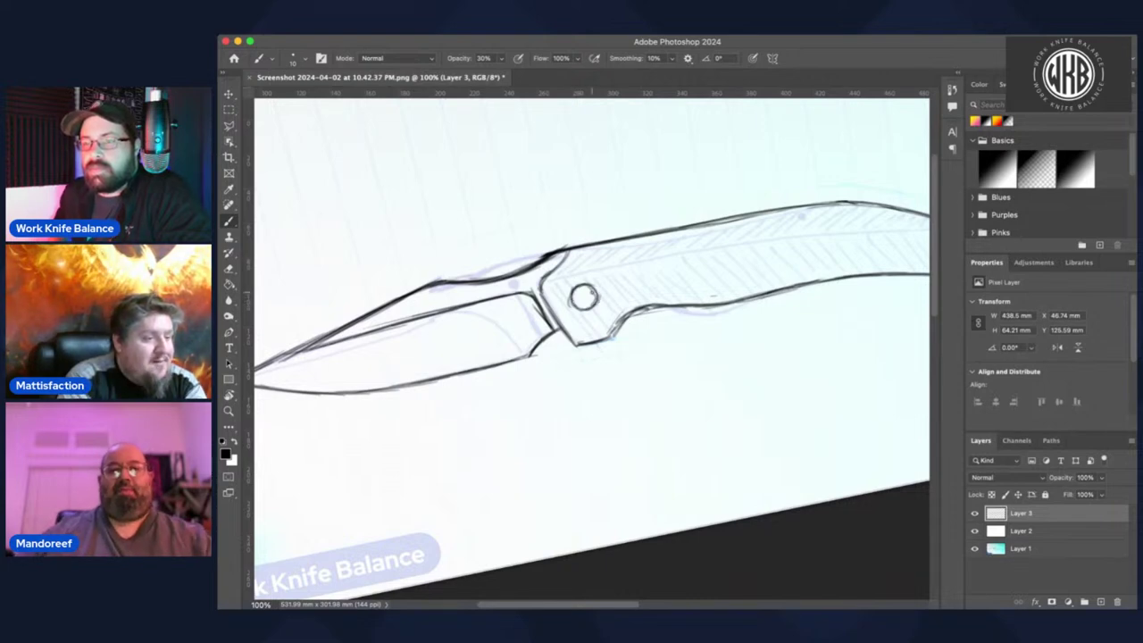
key(super+Tab)
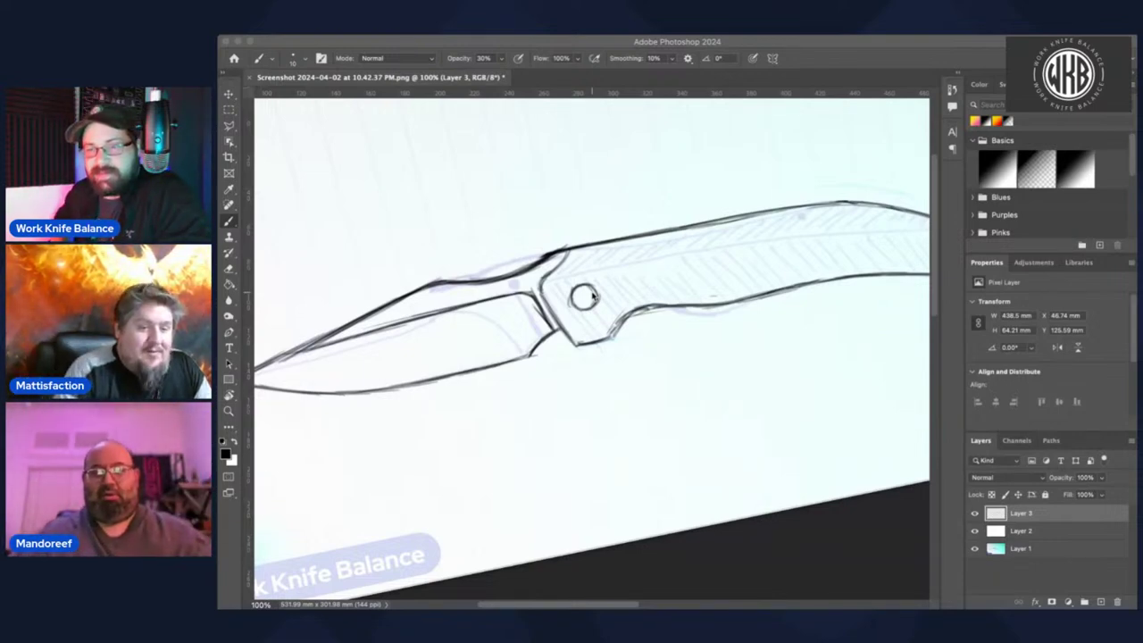
click(592, 294)
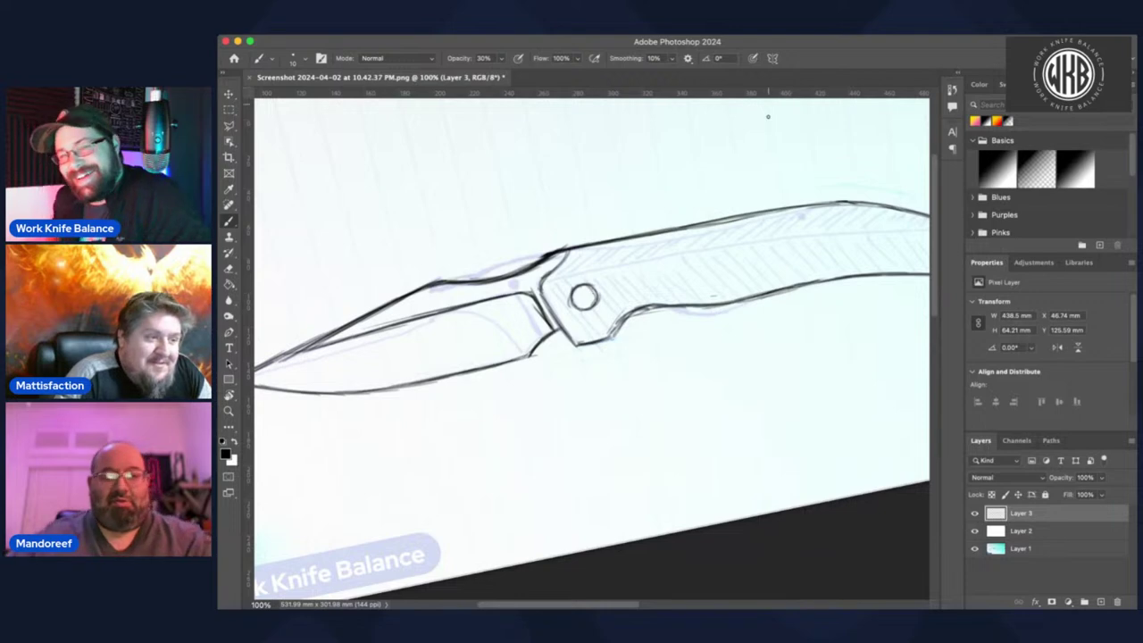
- Add an empty layer, outline the blade and pivot area on Layer 3 with the Polygonal Lasso, and copy that selection to a new layer
click(1100, 602)
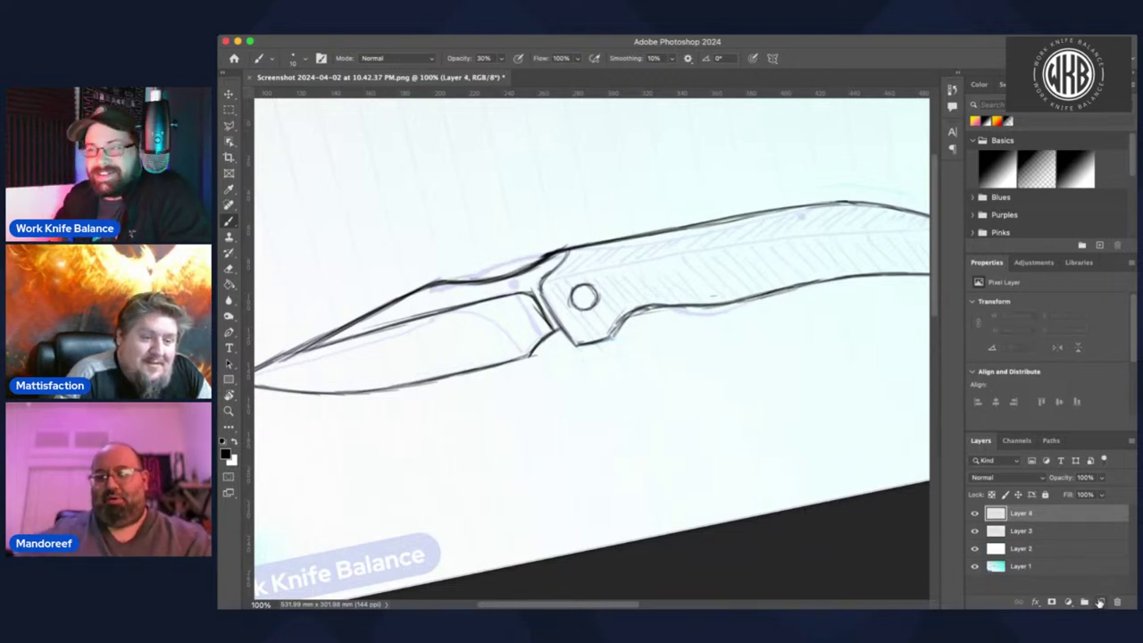
click(1026, 532)
key(super+minus)
key(super+minus)
key(super+plus)
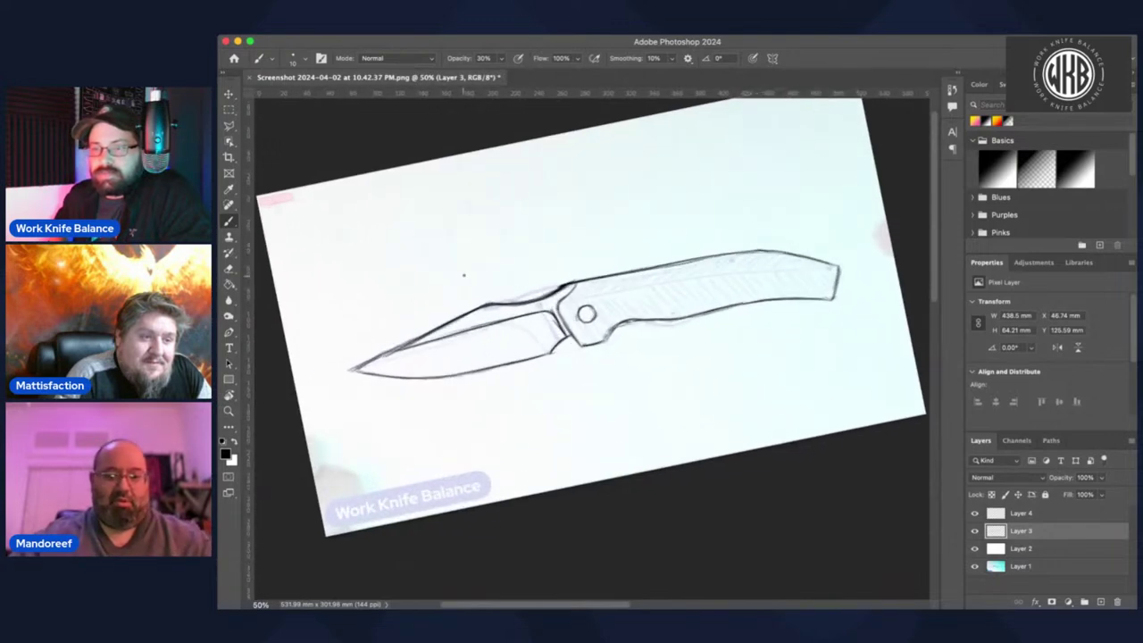
key(m)
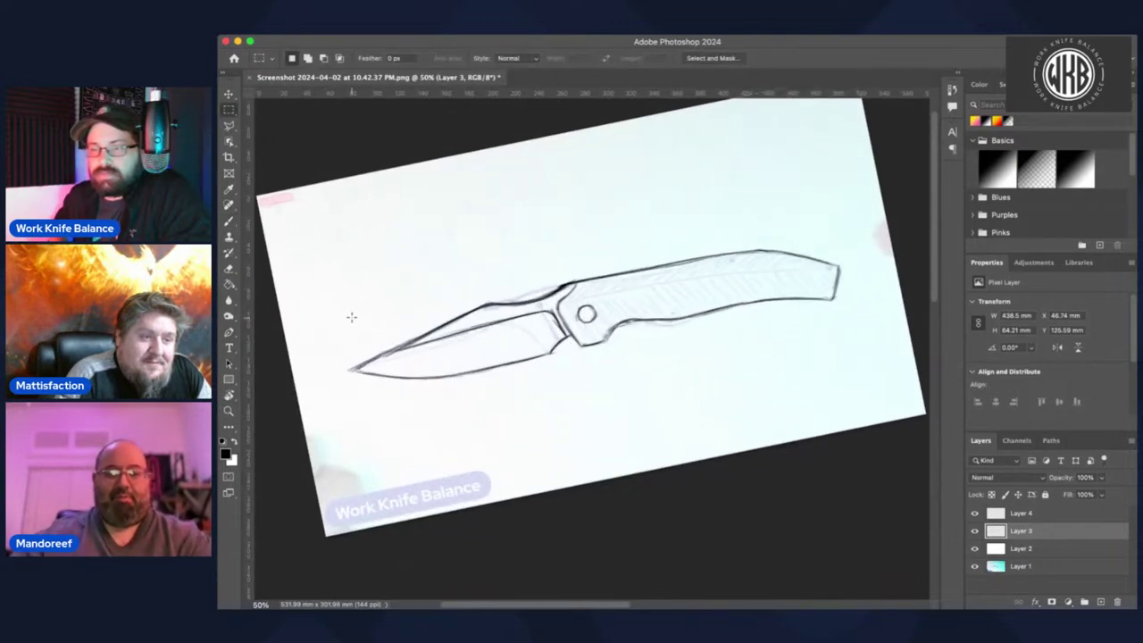
key(l)
click(337, 353)
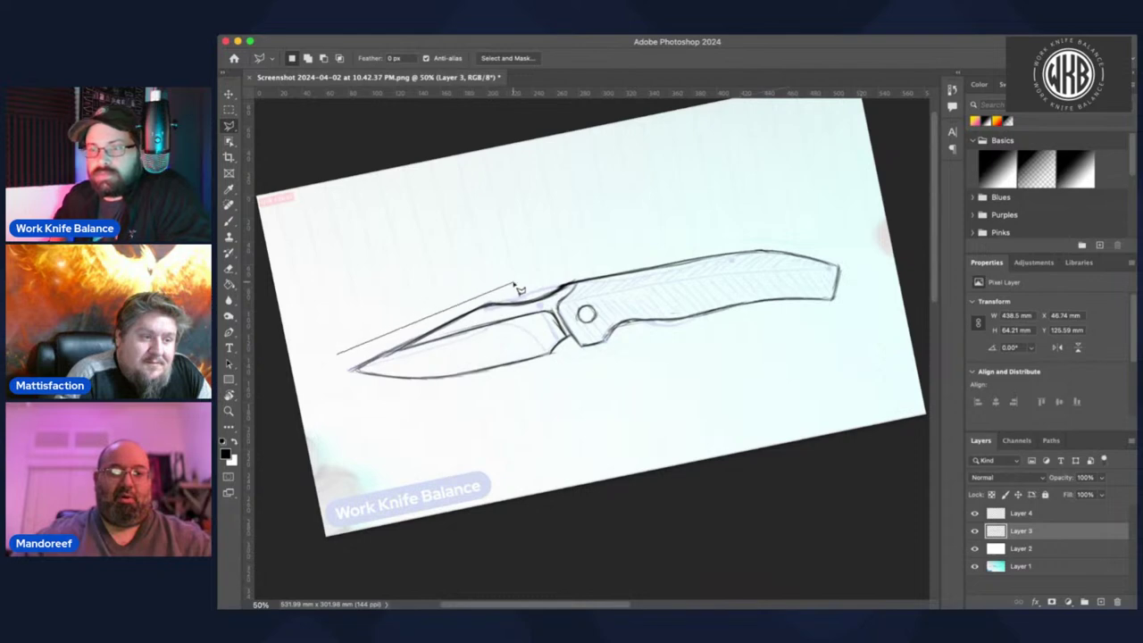
click(505, 283)
click(583, 273)
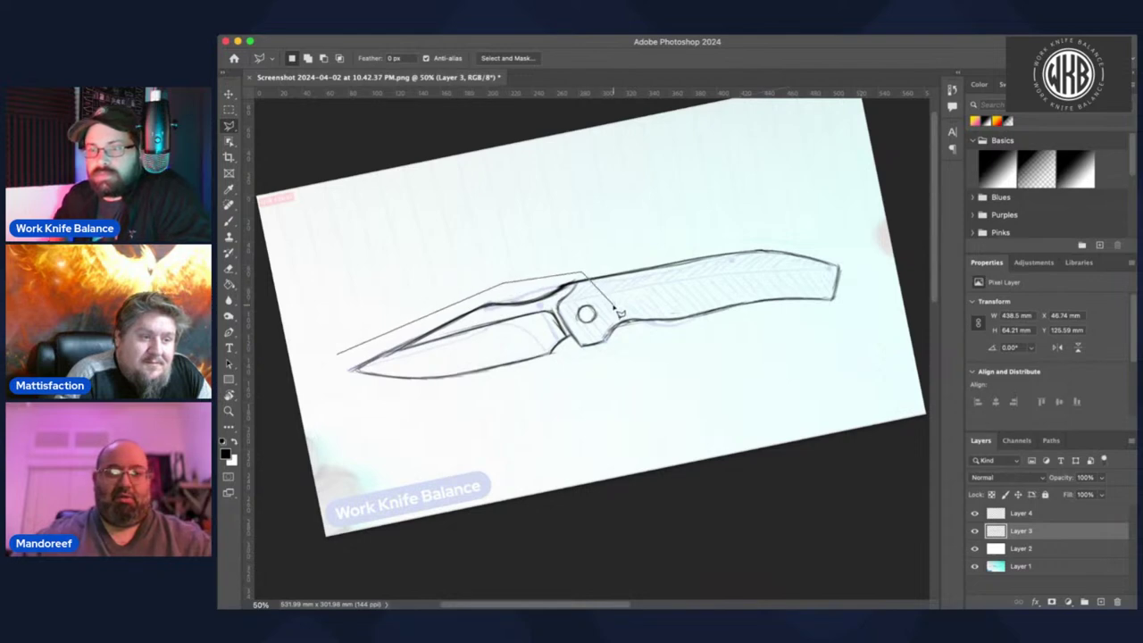
click(616, 355)
click(501, 388)
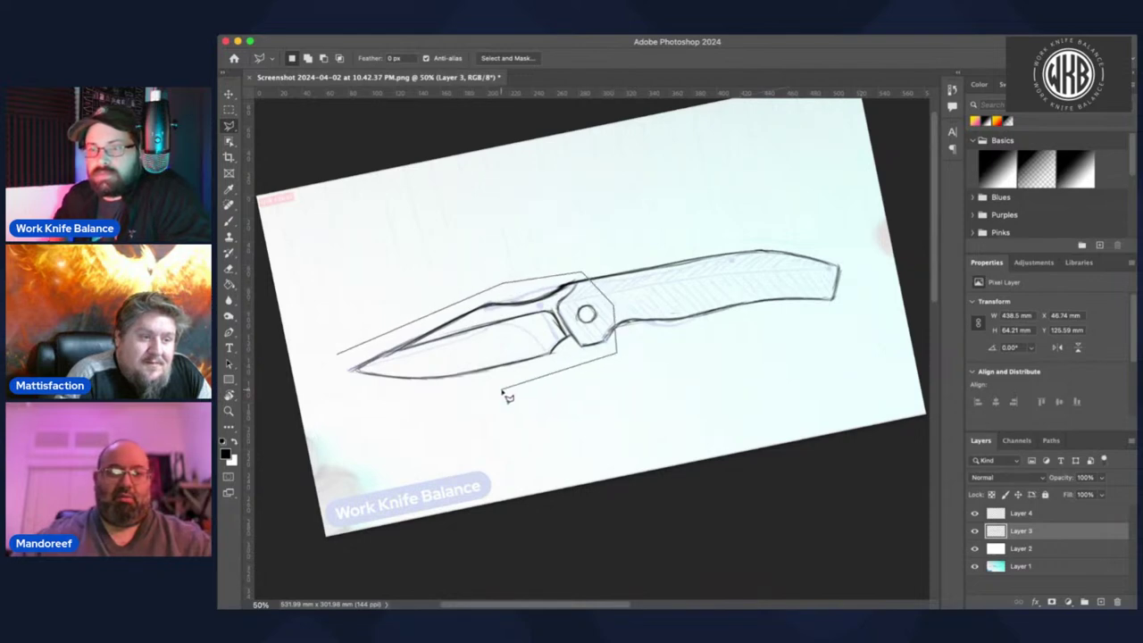
click(340, 359)
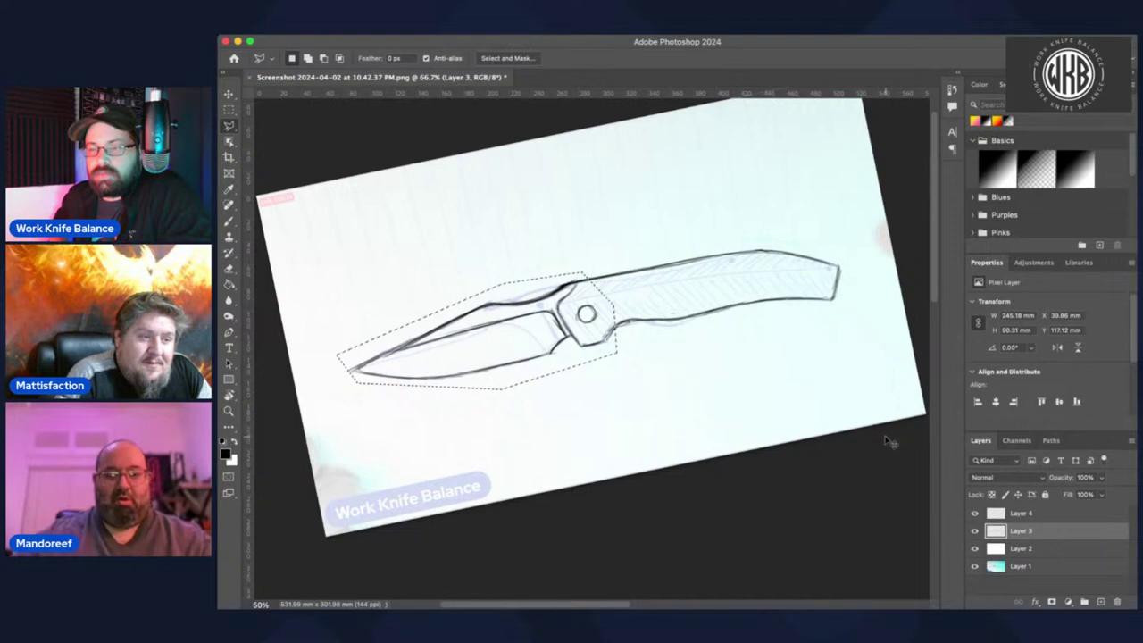
key(super+j)
- Rotate the blade copy to about -173.19° and move it over the handle so the blade folds around the pivot circle
key(super+t)
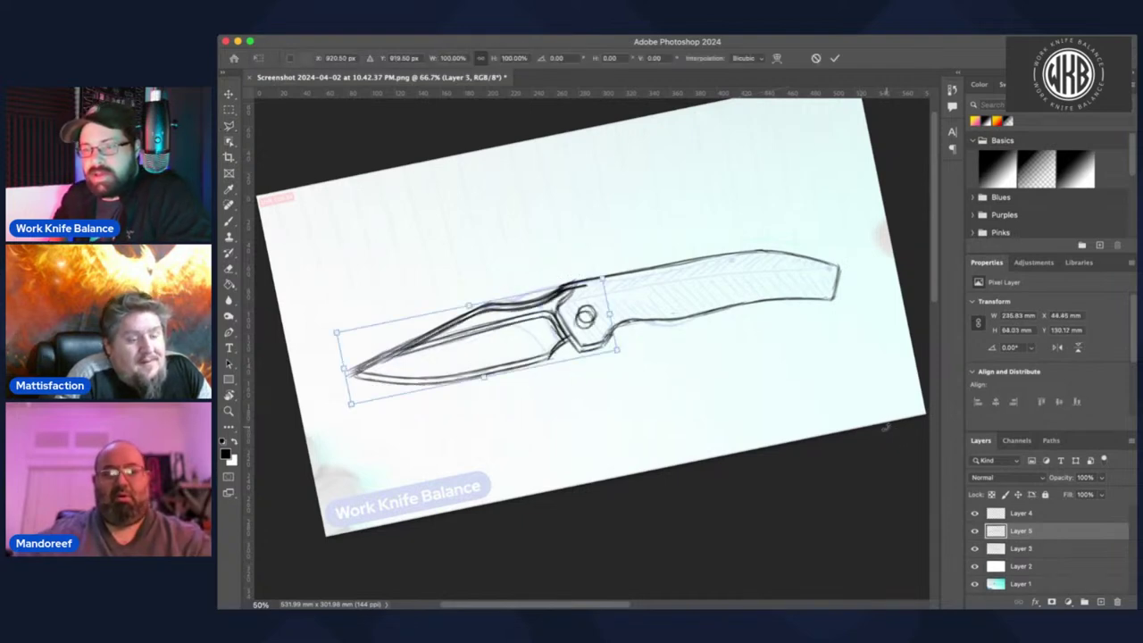
drag(670, 375, 598, 335)
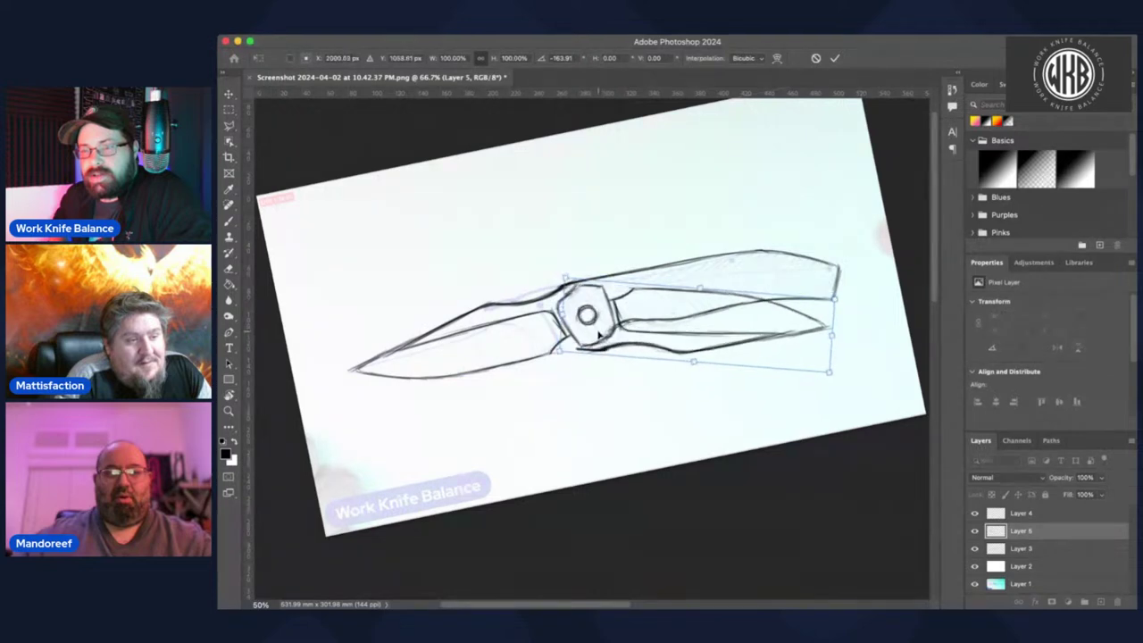
drag(833, 386, 842, 363)
drag(743, 314, 752, 283)
key(Up)
key(Up)
key(Up)
key(Up)
key(Up)
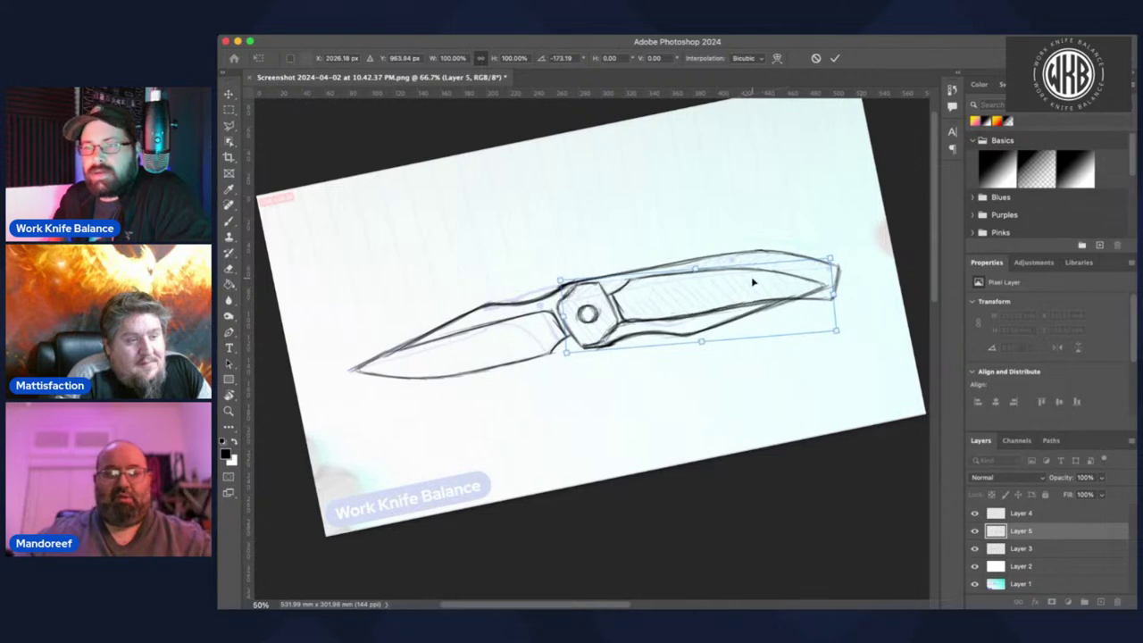
- Nudge the rotated blade copy to the left to line up its pivot circle with the handle's pivot circle
key(super+plus)
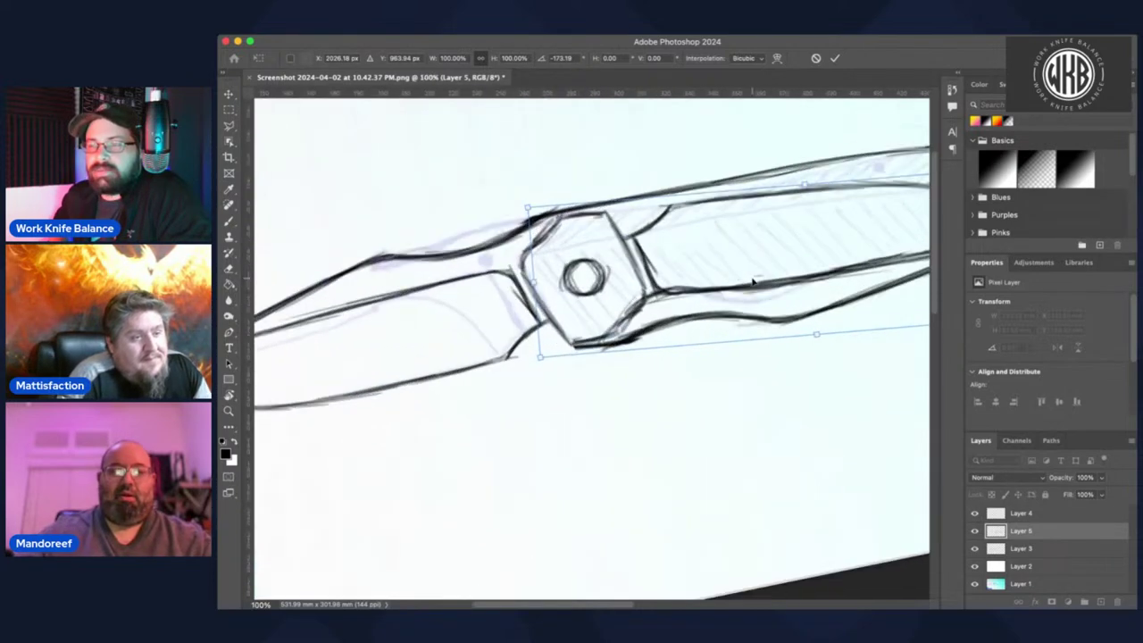
key(super+plus)
key(super+plus)
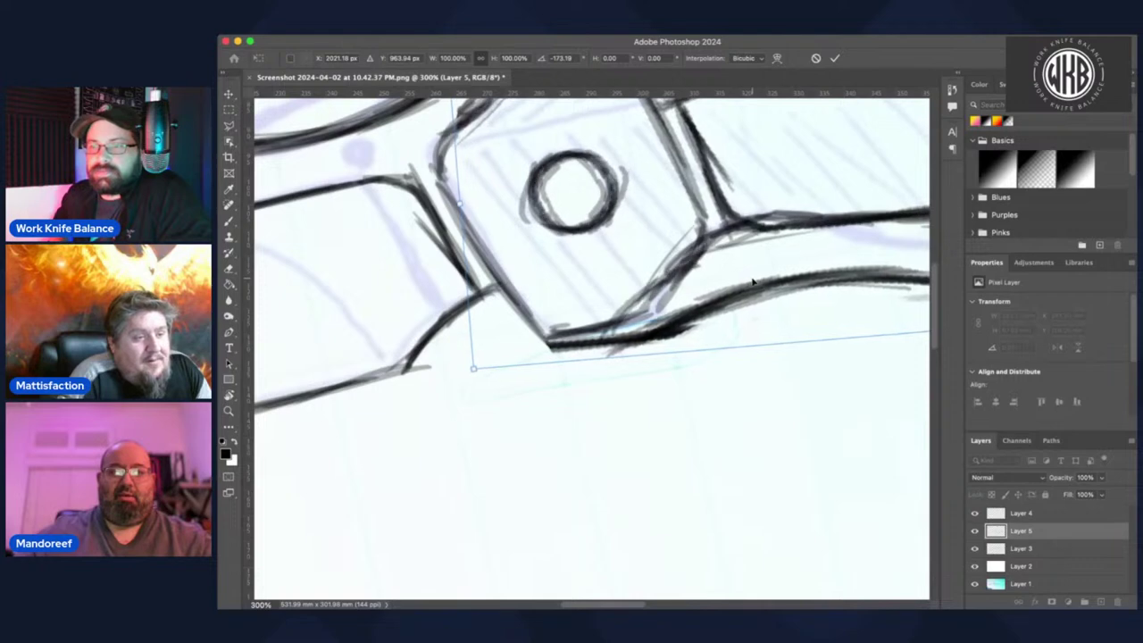
key(Left)
key(Left)
key(Left)
key(Left)
key(Left)
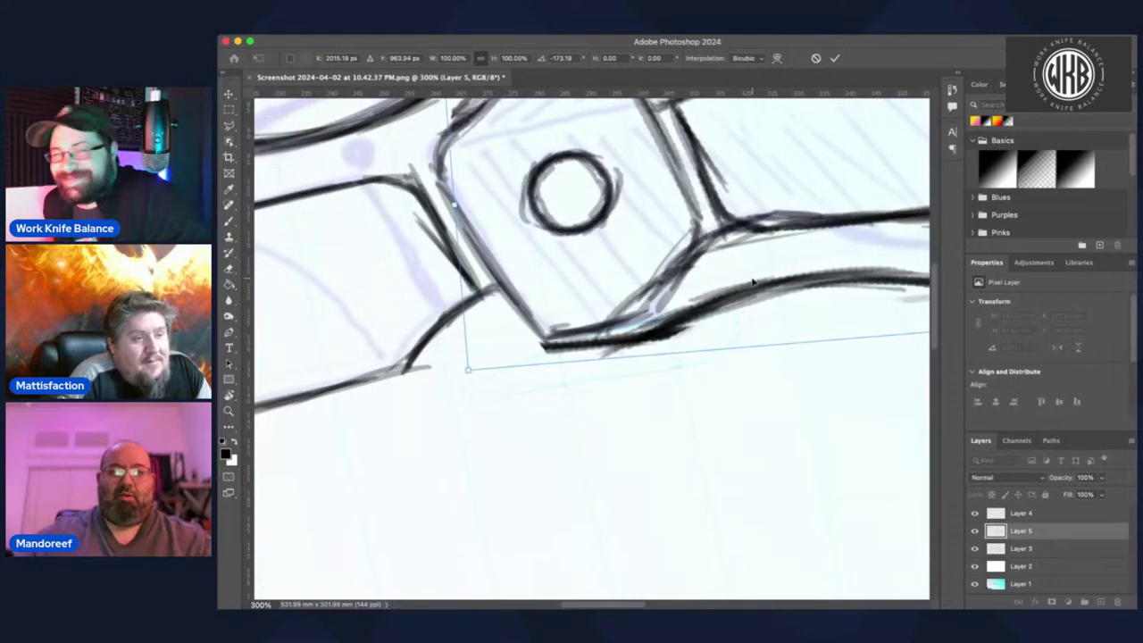
key(super+minus)
key(super+minus)
key(super+minus)
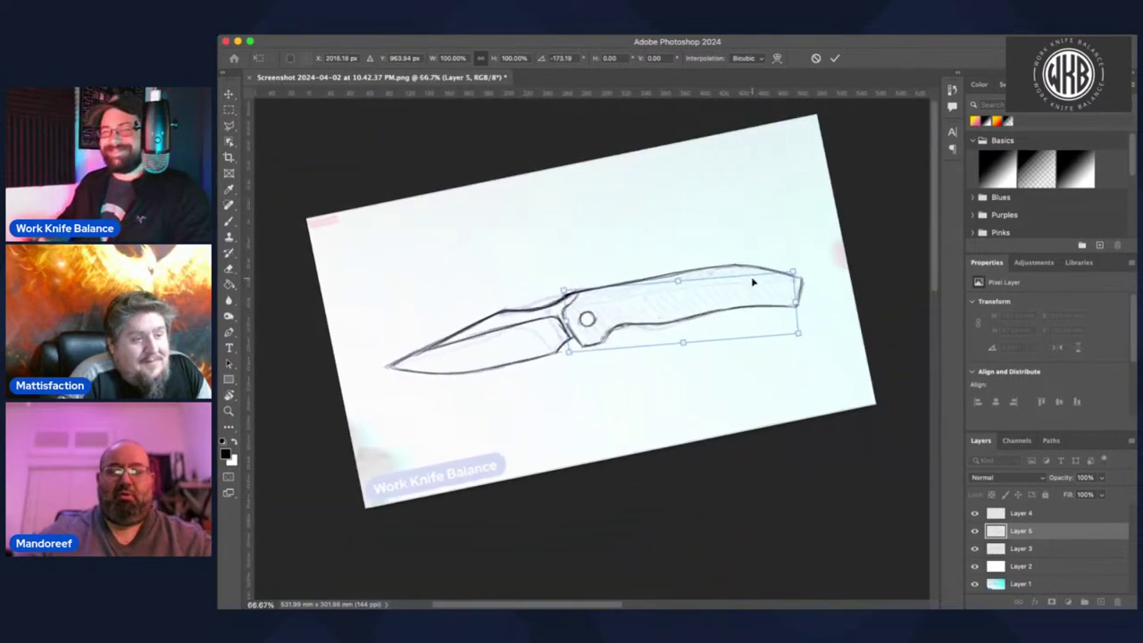
- Try a further adjustment of the folded blade copy's rotation, undo it, and commit the transform
key(super+plus)
key(super+plus)
drag(836, 164, 624, 197)
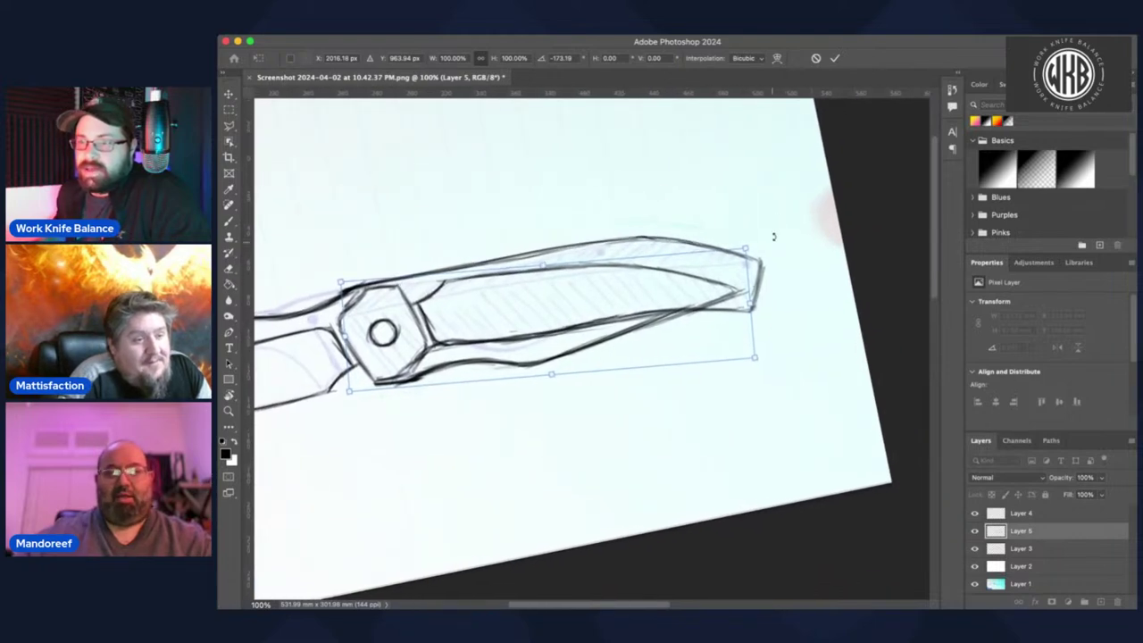
drag(773, 236, 693, 217)
key(super+z)
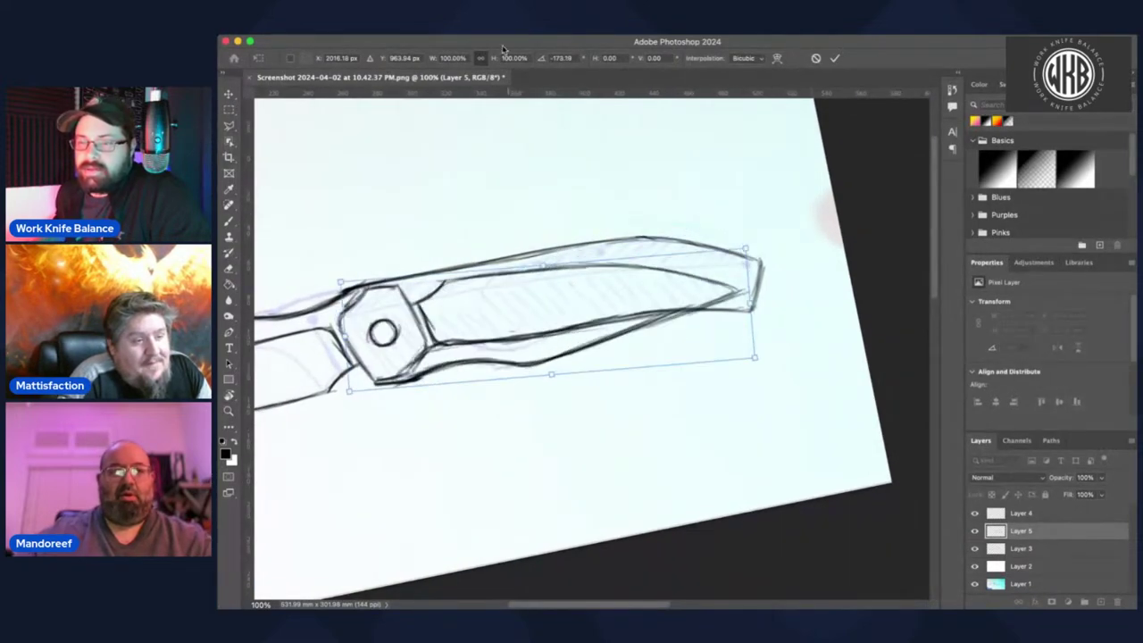
click(833, 58)
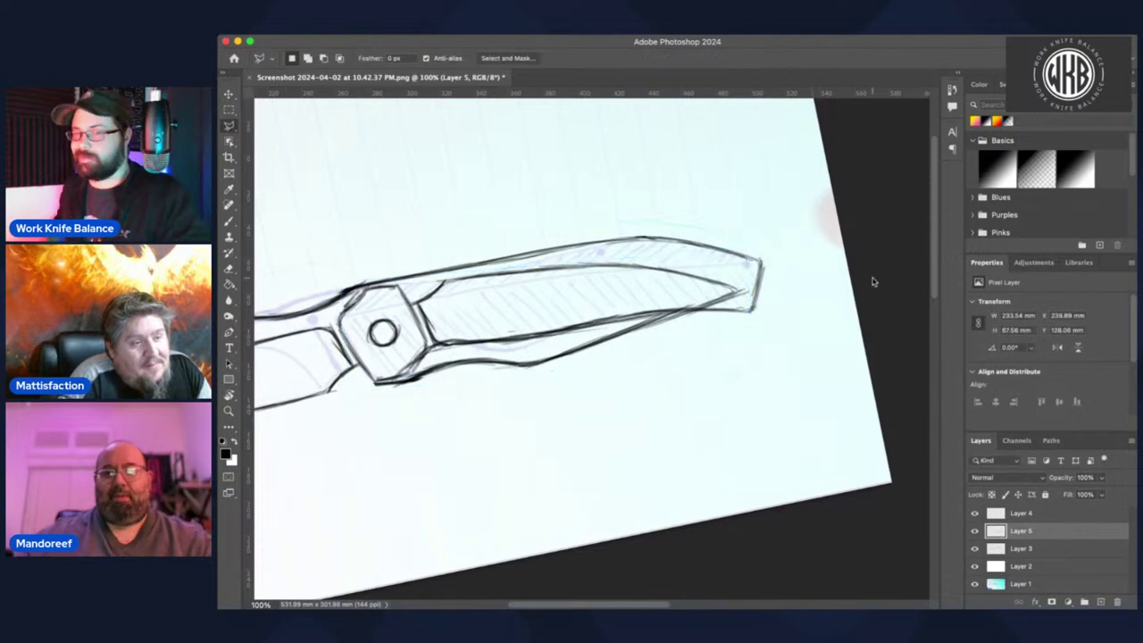
- Toggle Layer 3's visibility to compare the folded blade with the handle, and delete the empty Layer 4
click(974, 549)
click(974, 549)
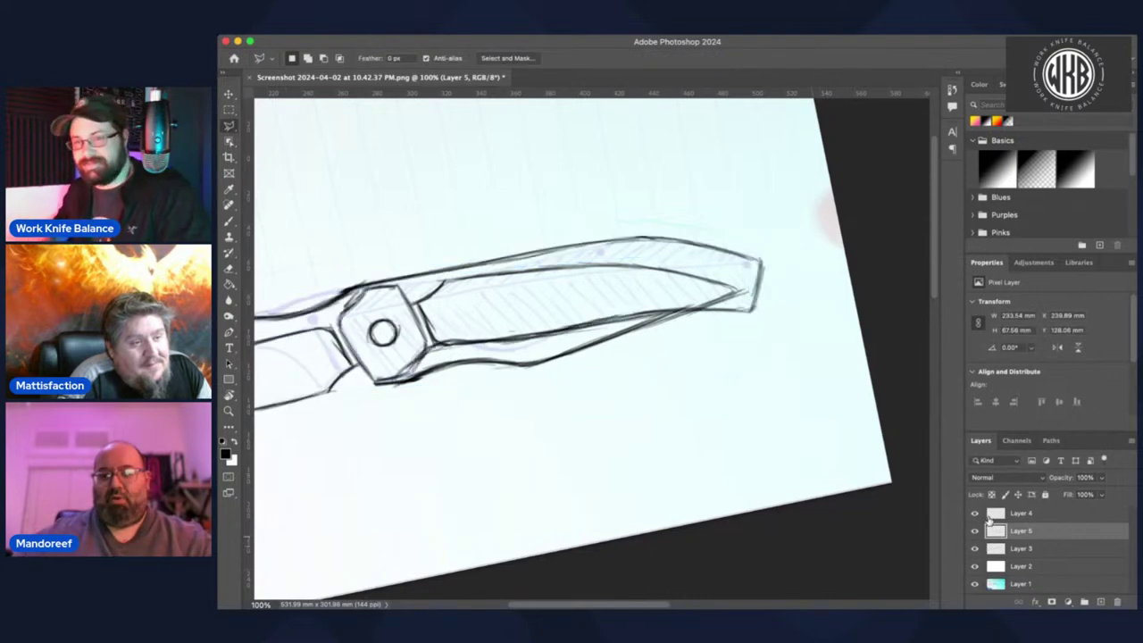
click(1028, 513)
drag(1042, 514, 1116, 602)
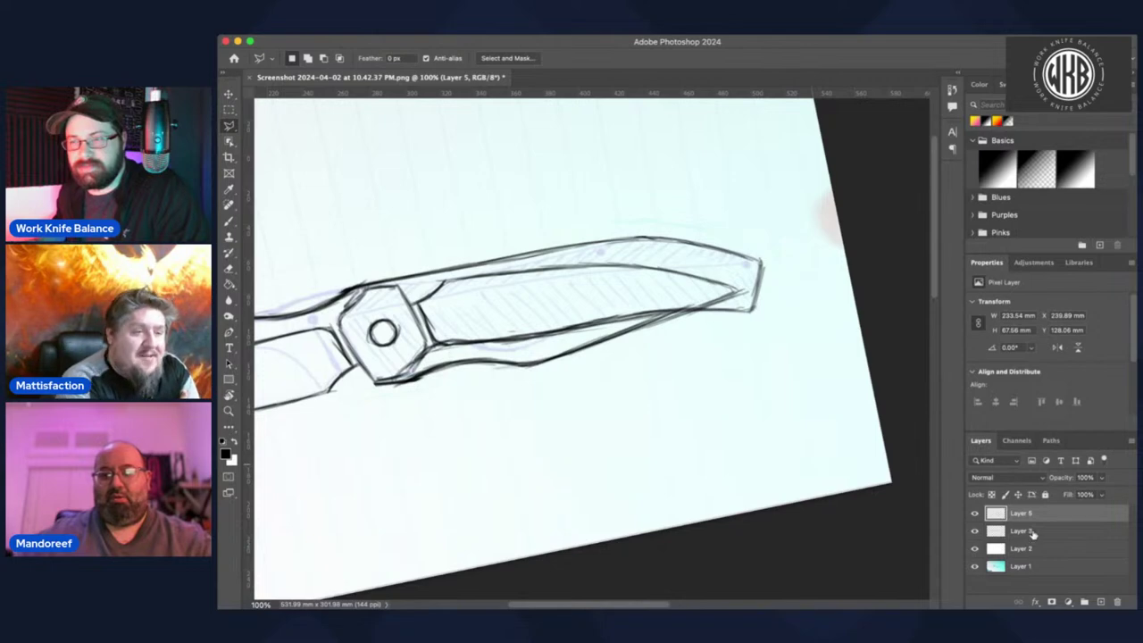
- On Layer 3, brush a black curve just outside the folded blade's cutting-side arc, running inside the handle spine to the butt end
click(1033, 532)
key(r)
drag(683, 189, 562, 182)
key(l)
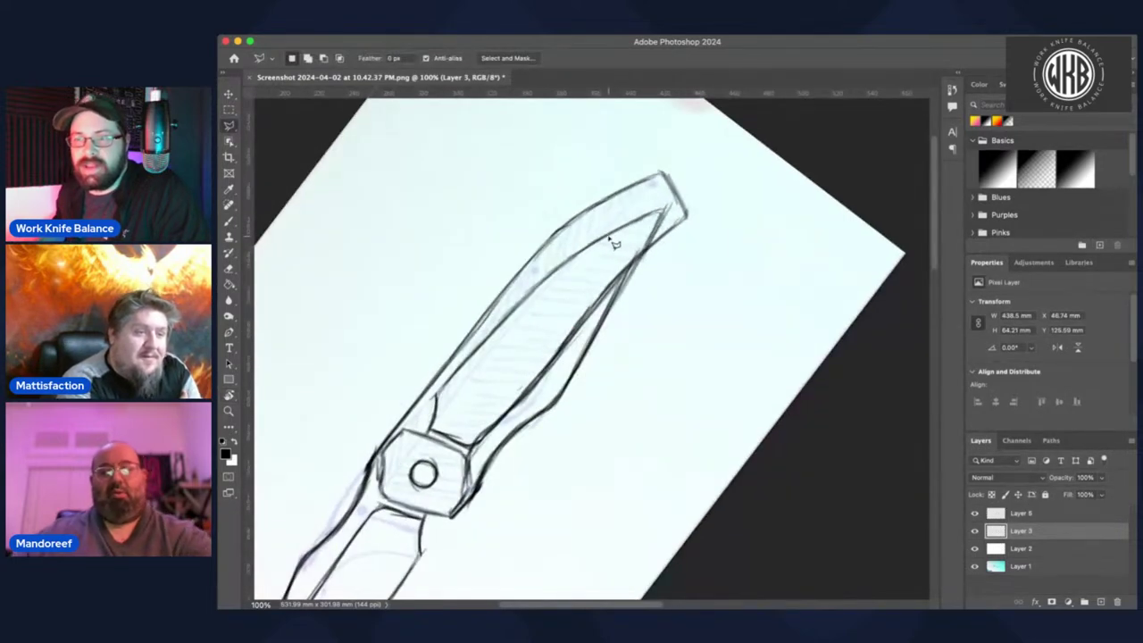
key(super+plus)
key(super+plus)
key(super+minus)
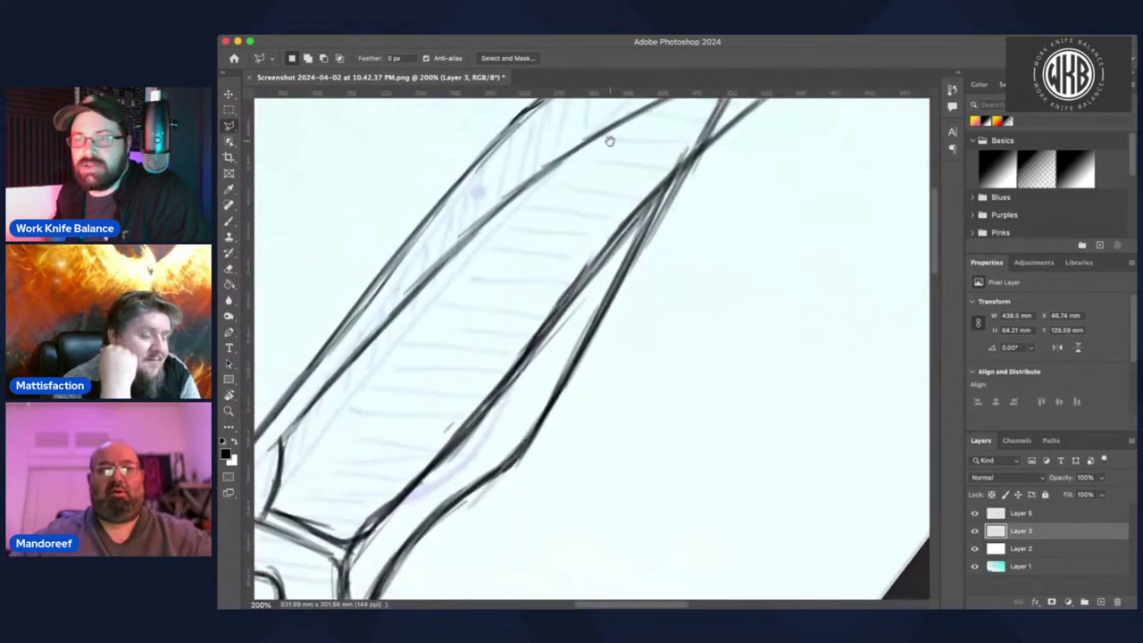
drag(609, 141, 556, 282)
key(b)
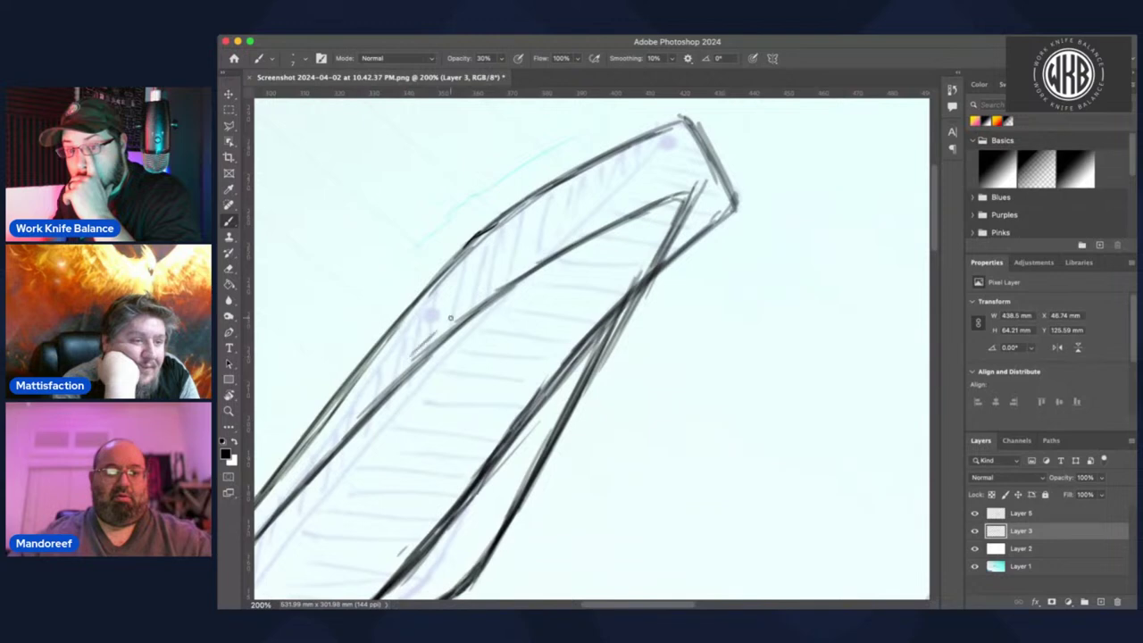
drag(458, 312, 580, 235)
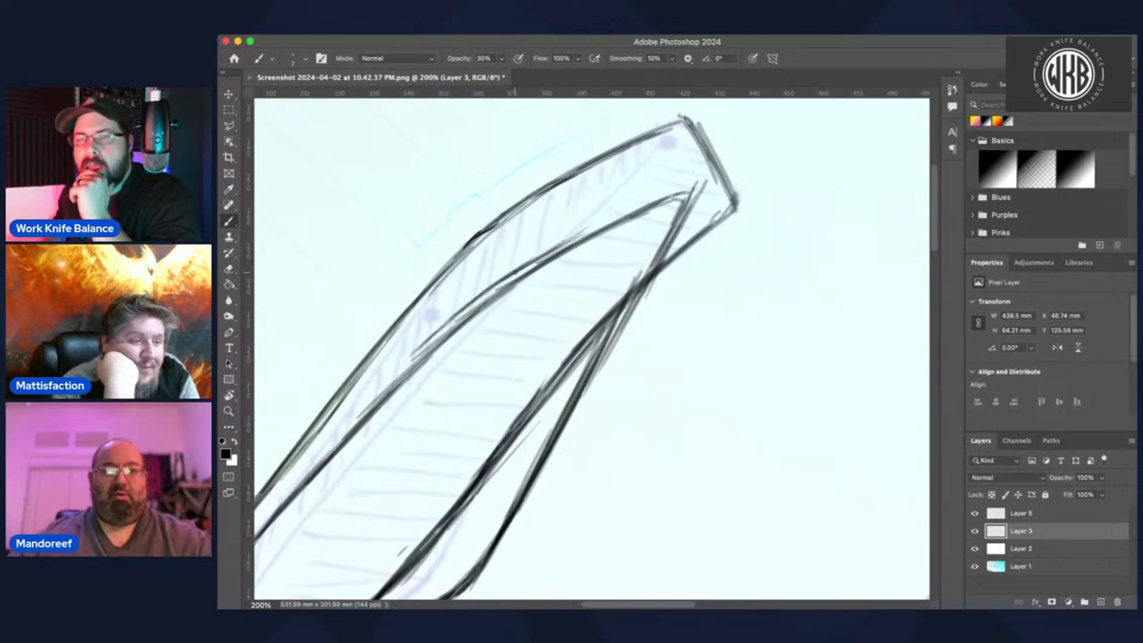
drag(515, 272, 592, 226)
drag(538, 257, 634, 207)
drag(624, 207, 665, 190)
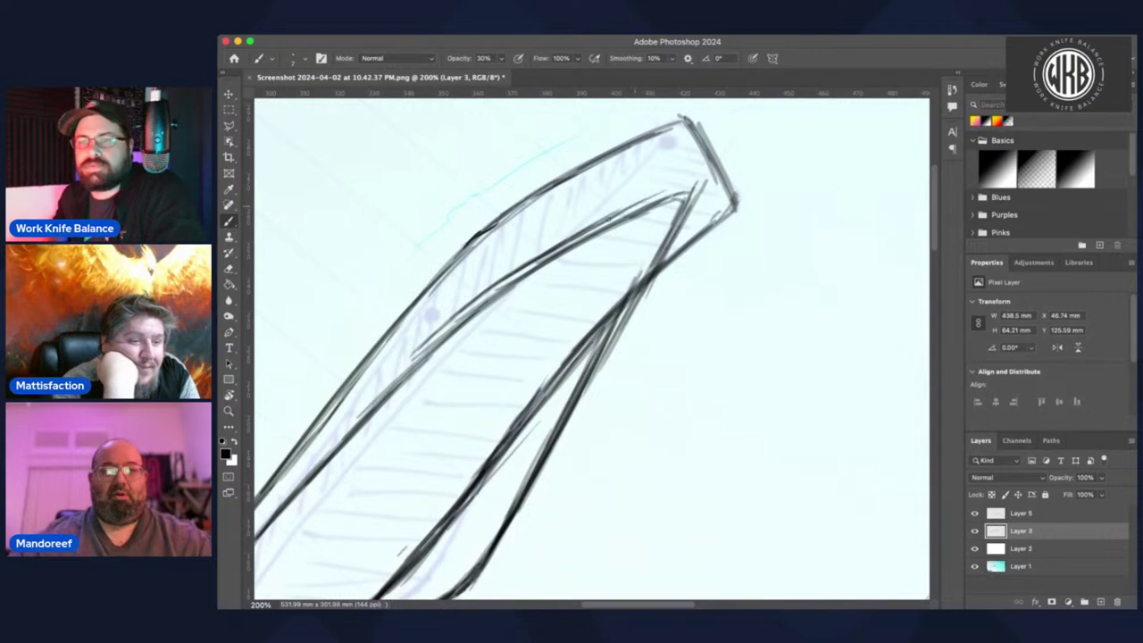
drag(589, 229, 694, 177)
drag(617, 215, 701, 176)
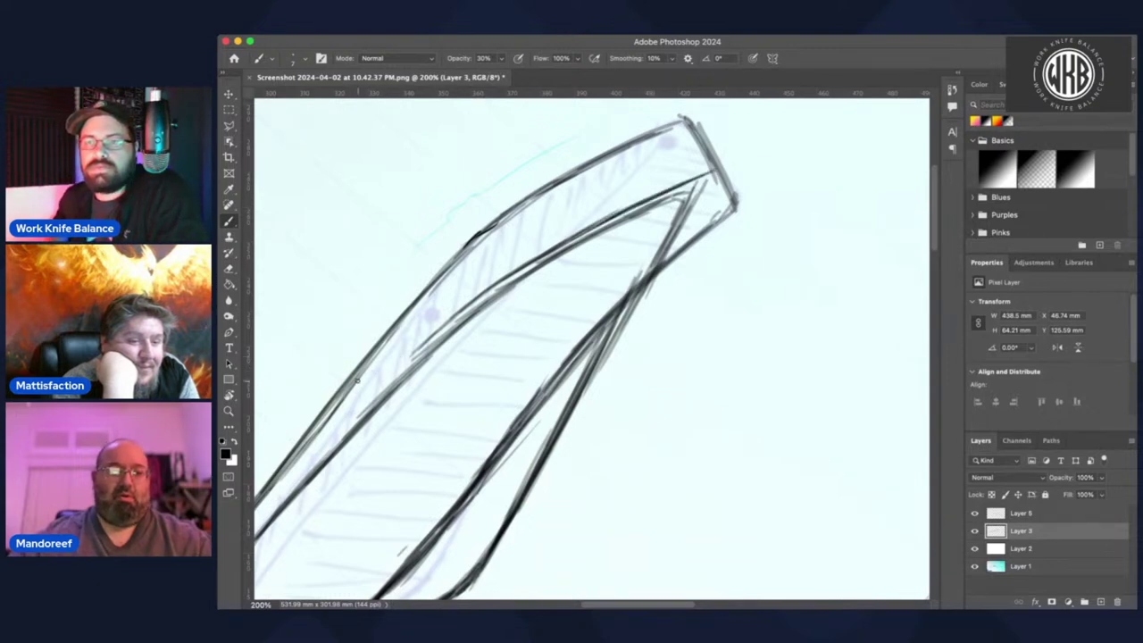
- Draw a curved front end joining the new inner line to the handle spine, and add small screw circles near its front and rear
mouse_move(360, 380)
mouse_down()
mouse_move(400, 368)
mouse_move(540, 257)
mouse_up()
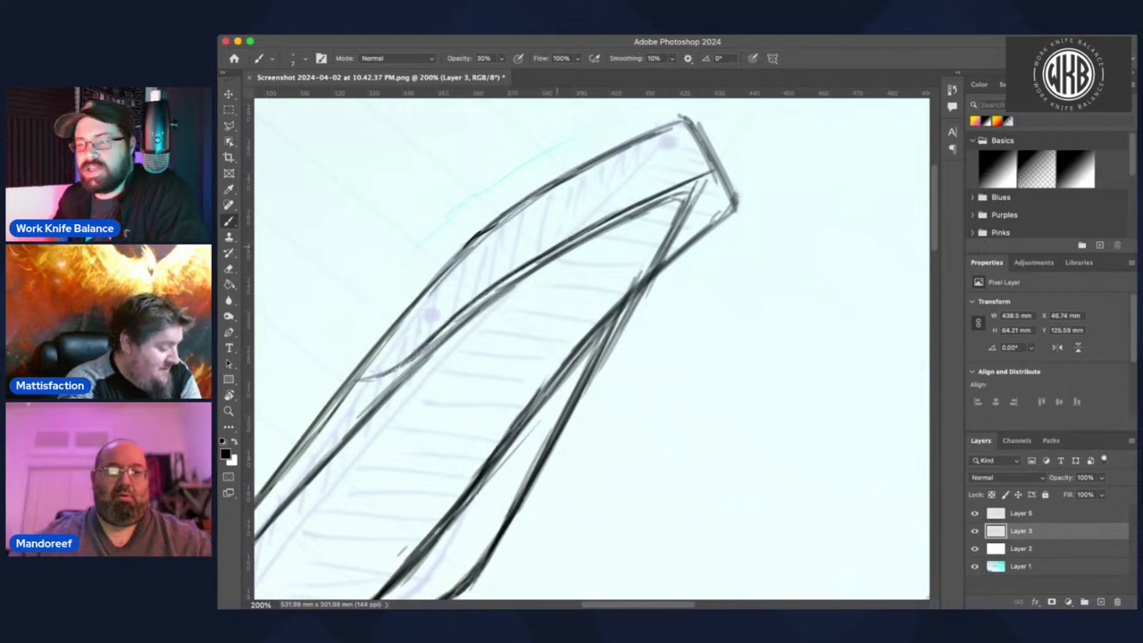
drag(658, 194, 712, 172)
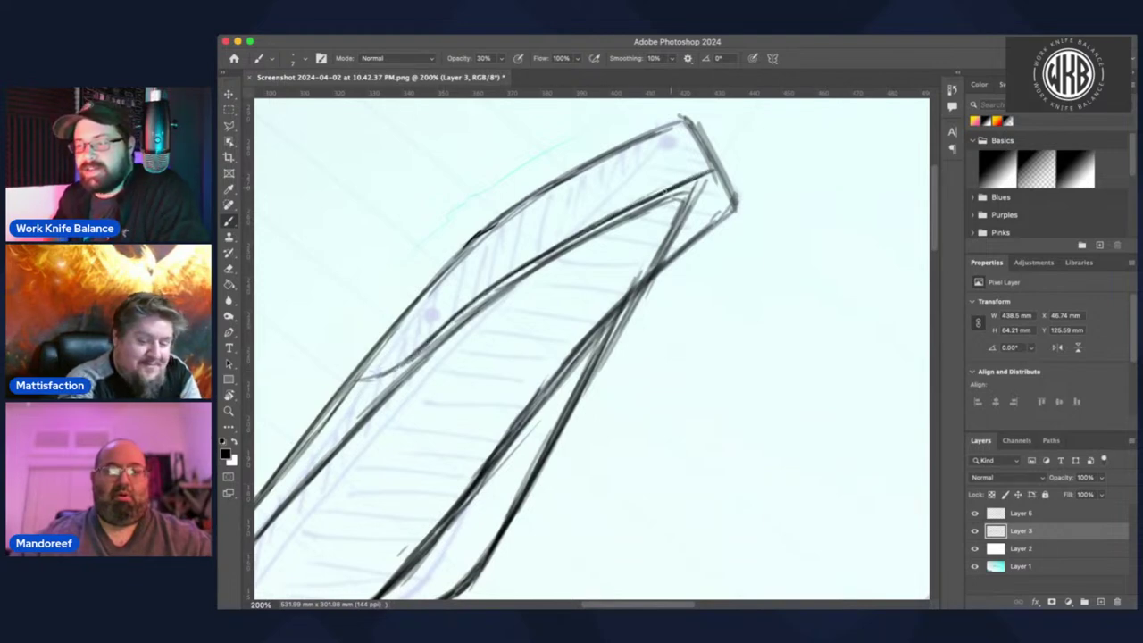
drag(355, 381, 425, 345)
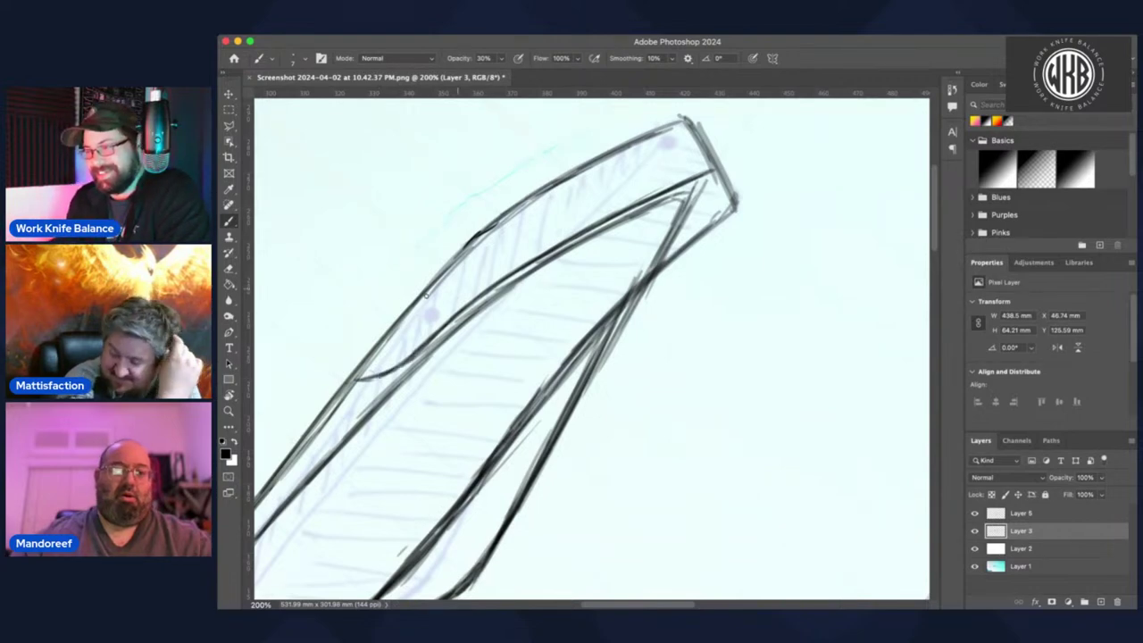
drag(427, 318, 446, 305)
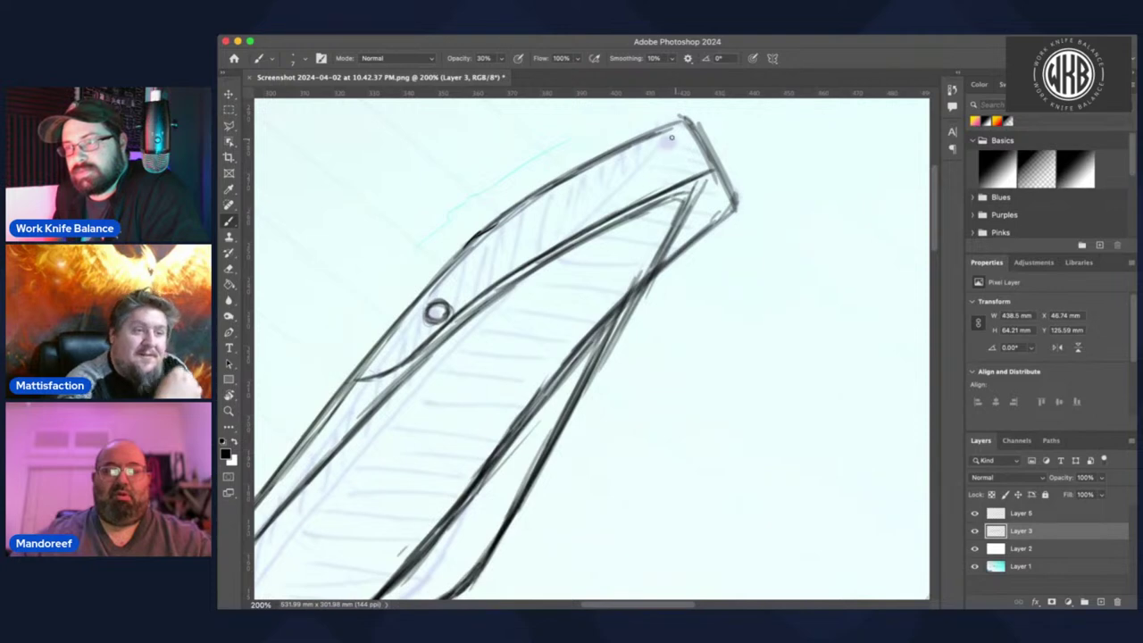
drag(649, 158, 666, 160)
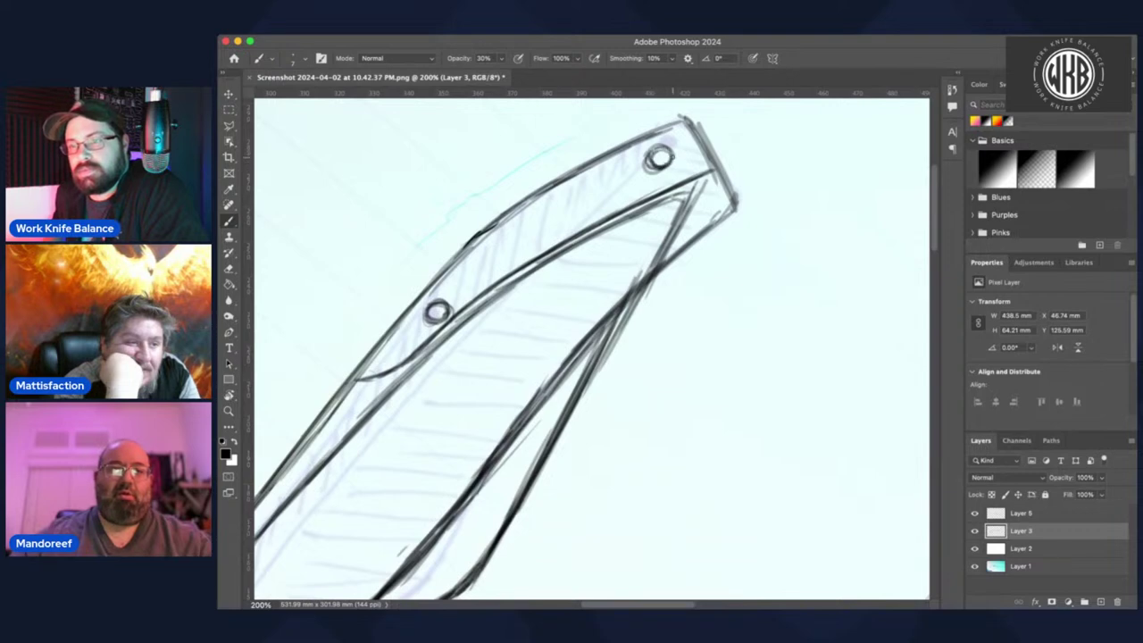
- Hide the white Layer 2 to reveal the original sketch beneath the black handle outline
key(r)
drag(617, 244, 690, 309)
key(space)
drag(683, 365, 801, 340)
mouse_move(331, 279)
mouse_down()
mouse_move(674, 228)
mouse_move(452, 351)
mouse_up()
key(r)
drag(693, 214, 655, 179)
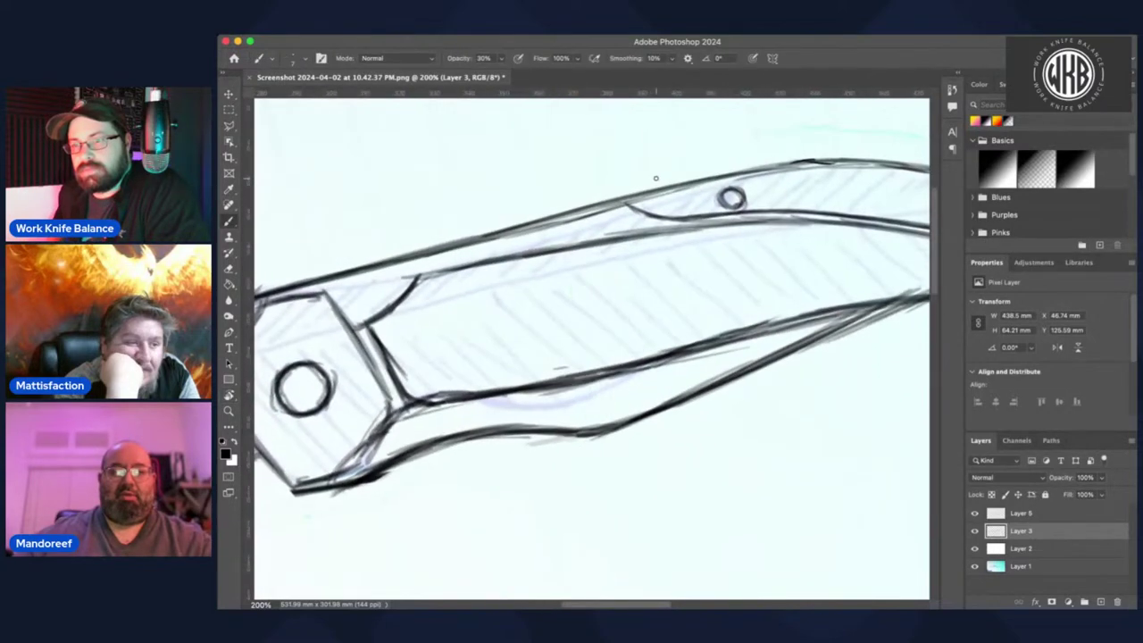
key(space)
drag(622, 353, 665, 298)
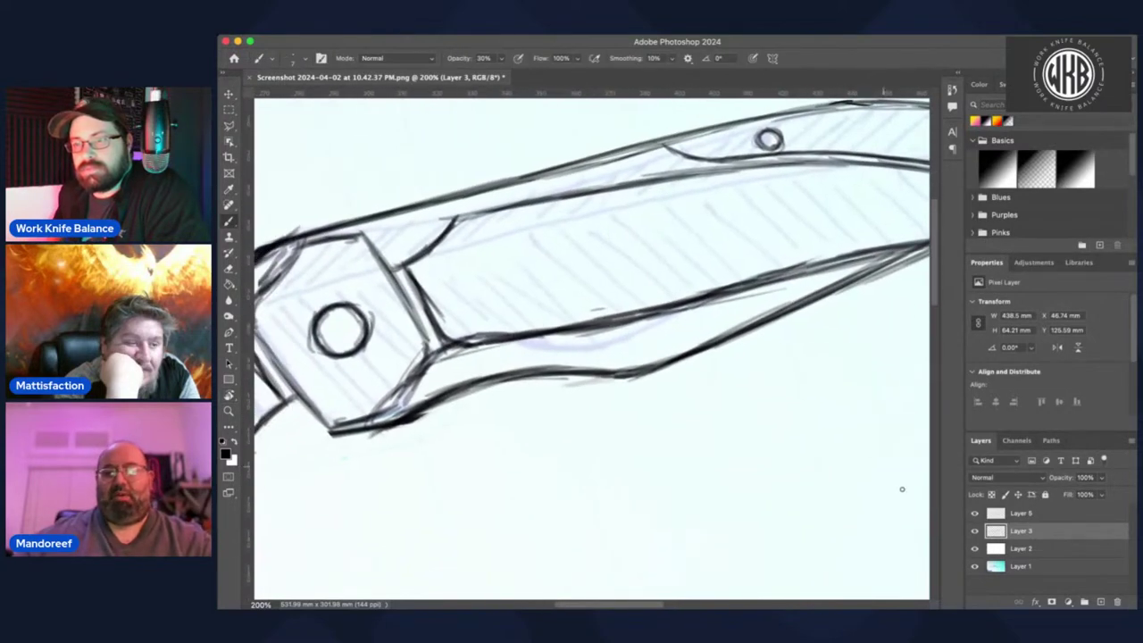
click(974, 548)
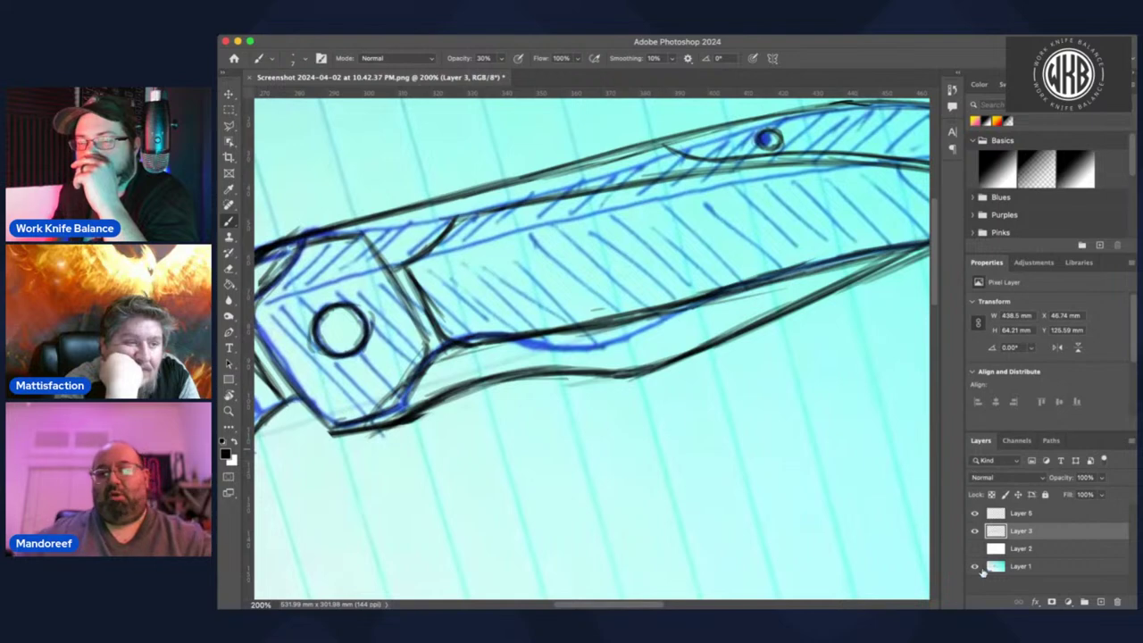
- On Layer 3, brush over the handle's spine line between the rear spacer's front end and the pivot area to strengthen it
key(r)
mouse_move(505, 232)
mouse_down()
mouse_move(732, 313)
mouse_move(737, 375)
mouse_move(601, 214)
mouse_move(589, 216)
mouse_up()
key(r)
drag(706, 138, 770, 228)
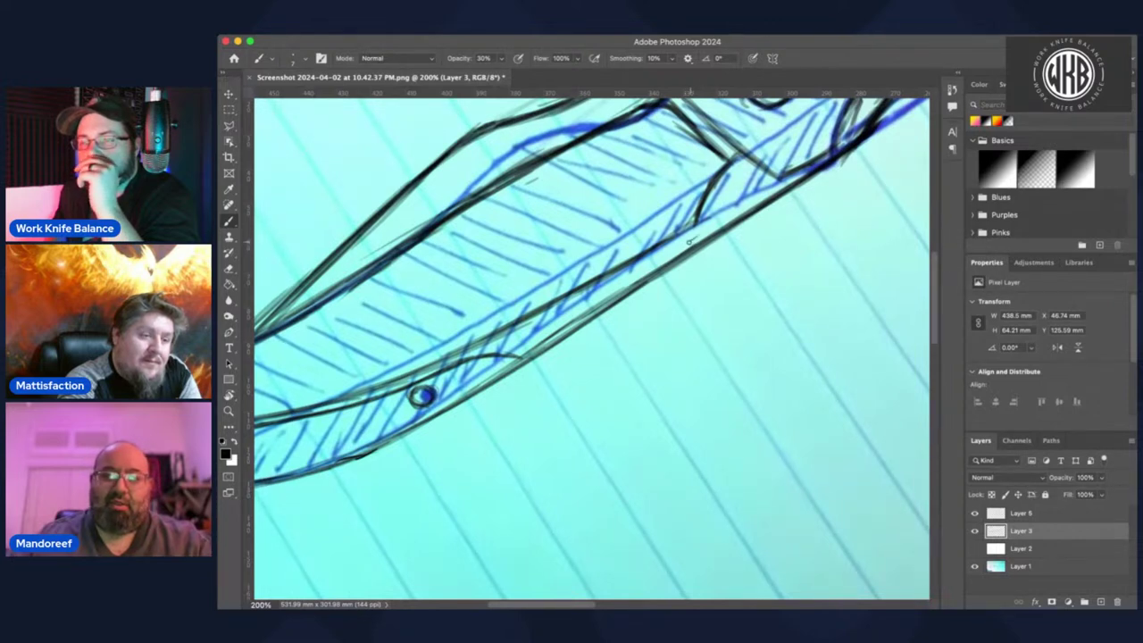
drag(700, 237, 808, 173)
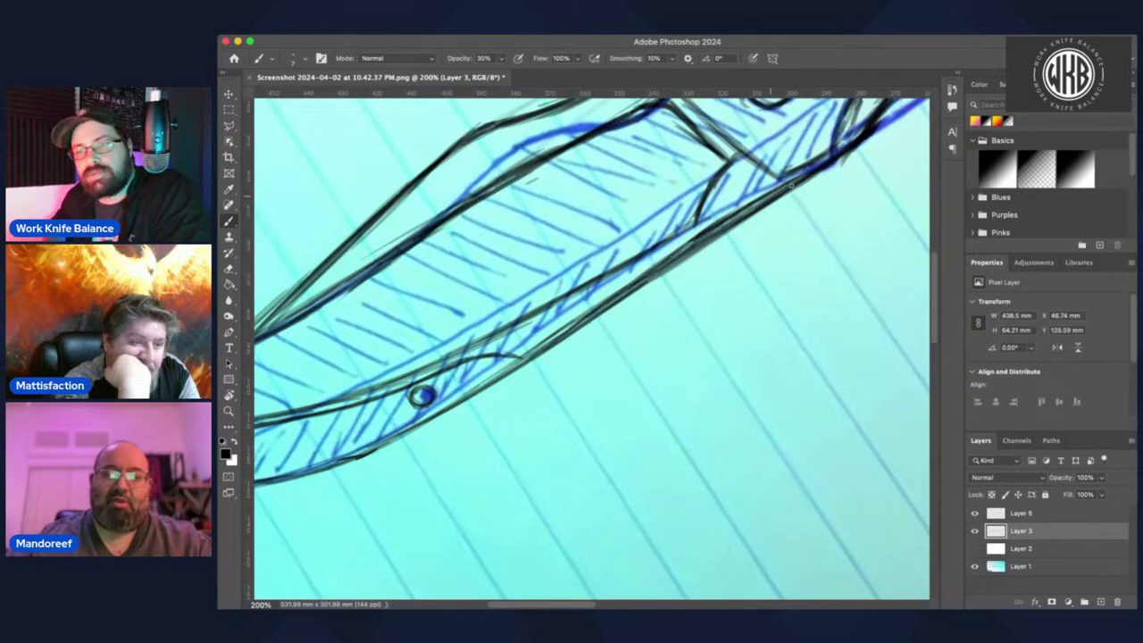
- Hide Layer 1 and examine the whole knife as bare line work, with the canvas rotation reset
click(975, 566)
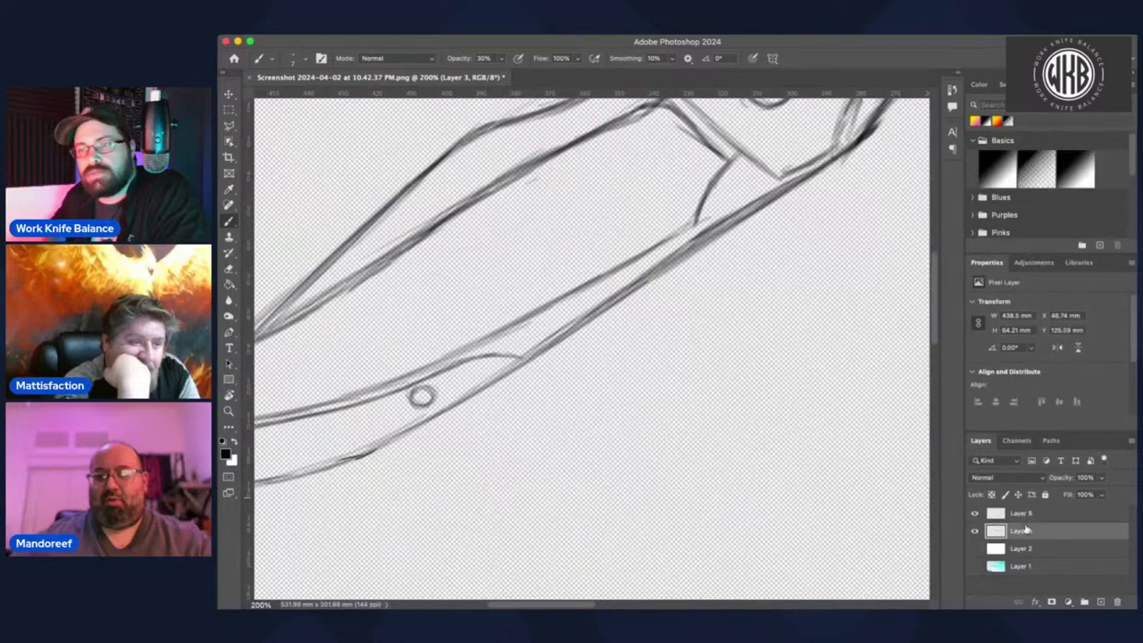
key(e)
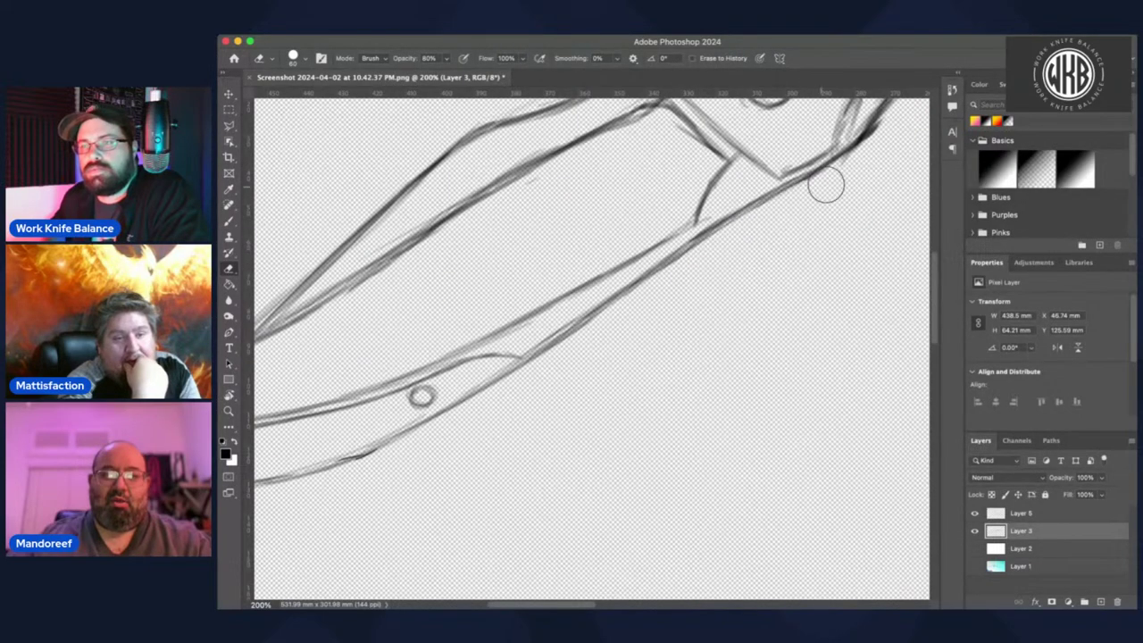
key(r)
mouse_move(795, 220)
mouse_down()
mouse_move(500, 286)
mouse_move(600, 376)
mouse_up()
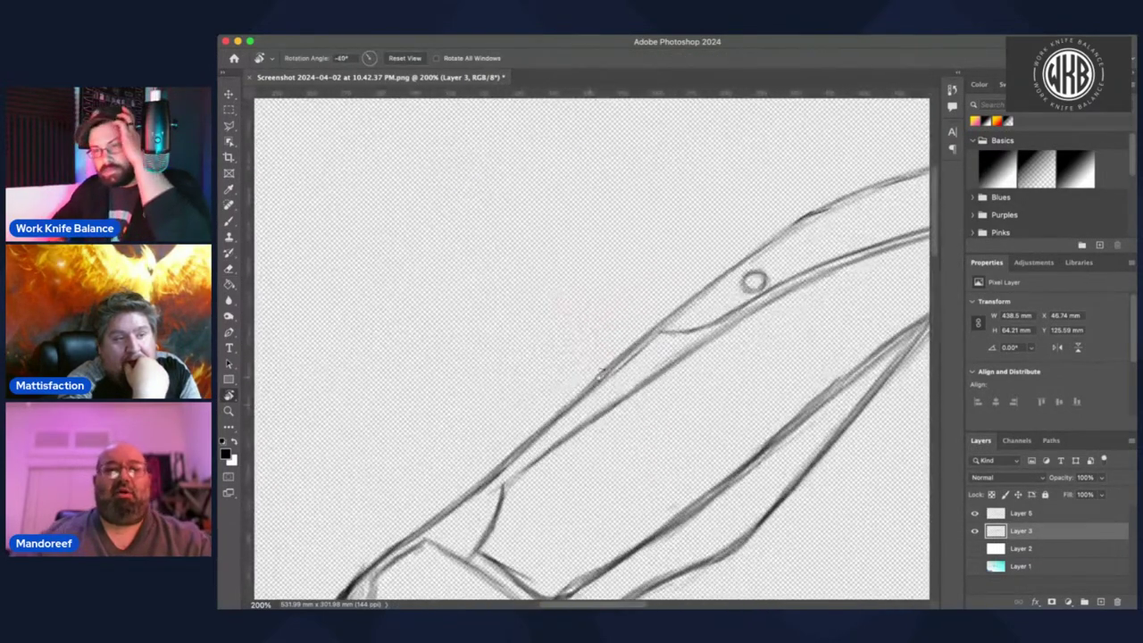
key(e)
drag(692, 354, 706, 250)
key(r)
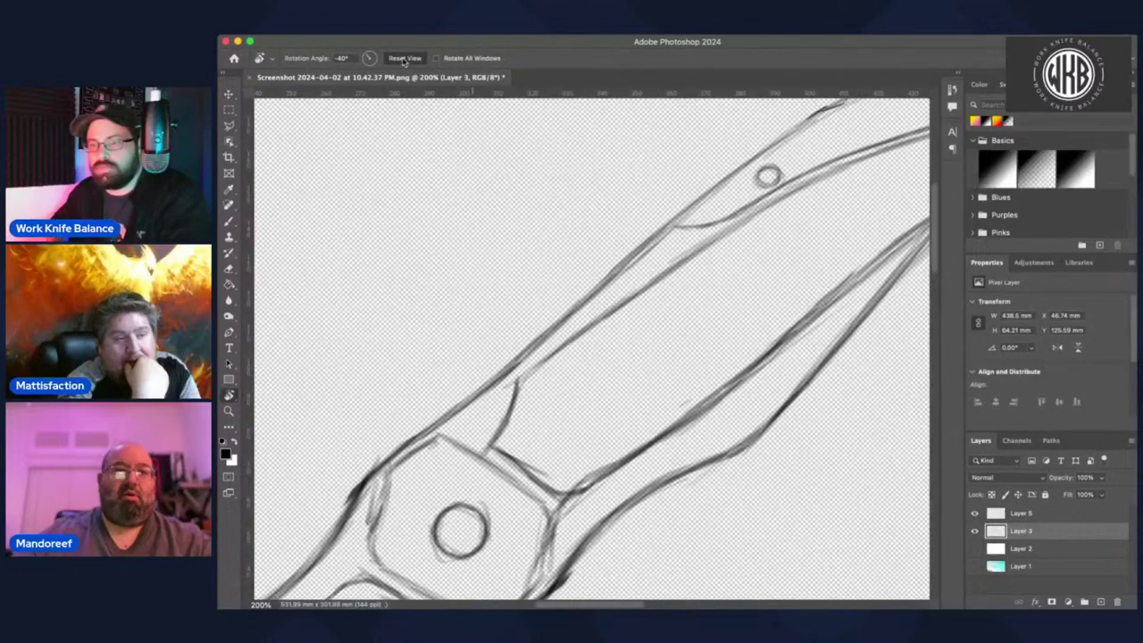
click(403, 59)
key(e)
key(super+minus)
key(super+minus)
key(super+minus)
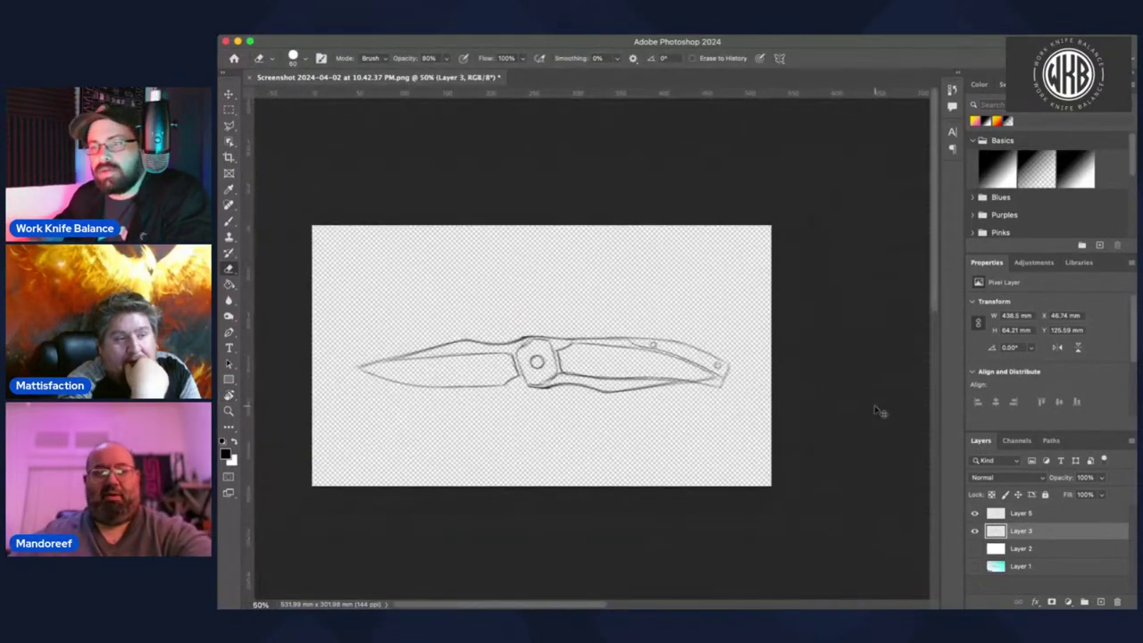
- Hide Layer 5 to inspect the handle without the folded blade, and show it again
click(974, 513)
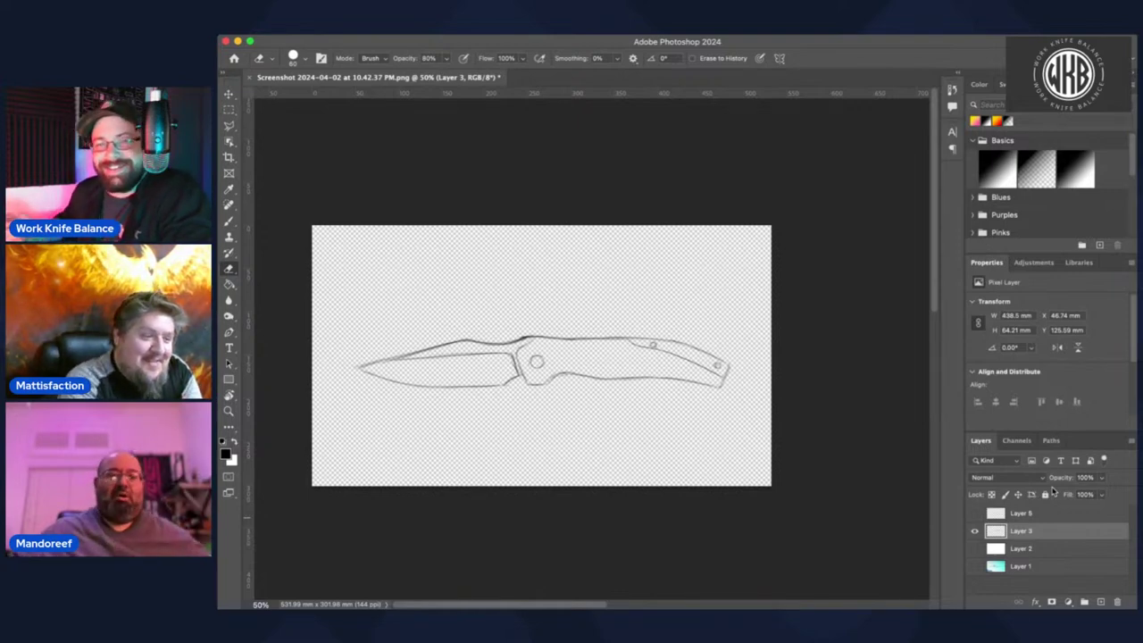
key(super+plus)
key(super+plus)
key(super+plus)
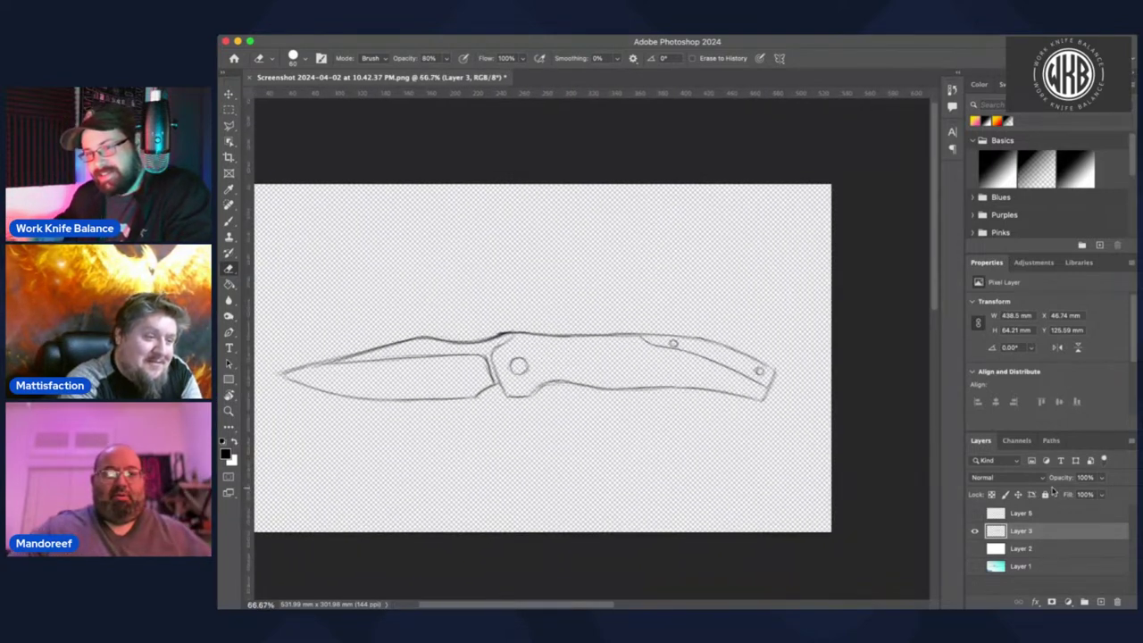
key(super+equal)
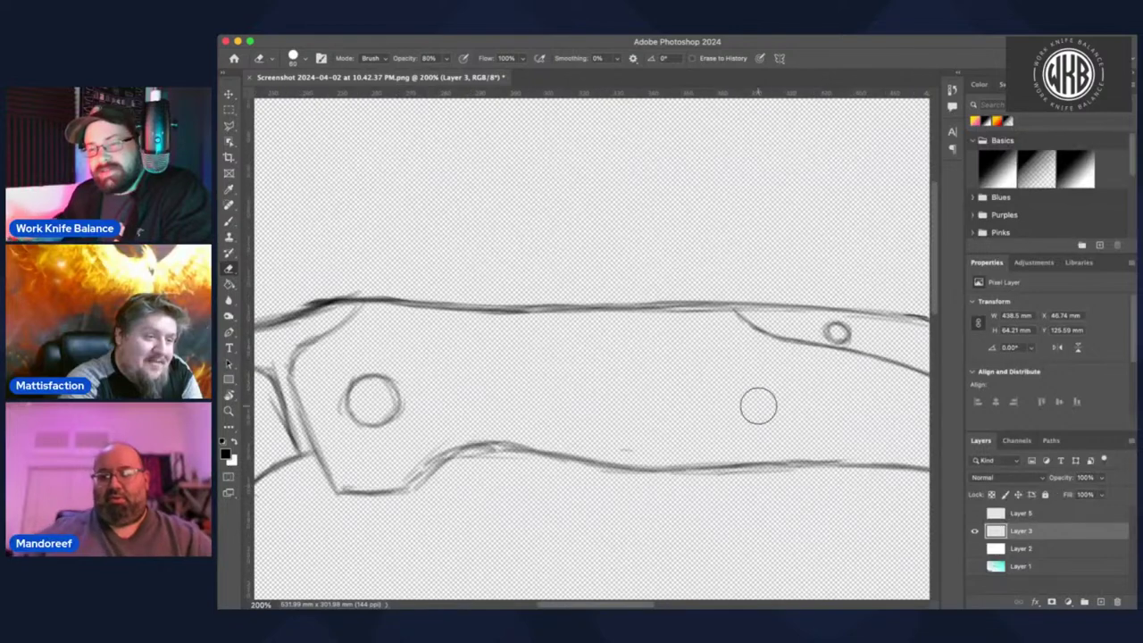
click(975, 514)
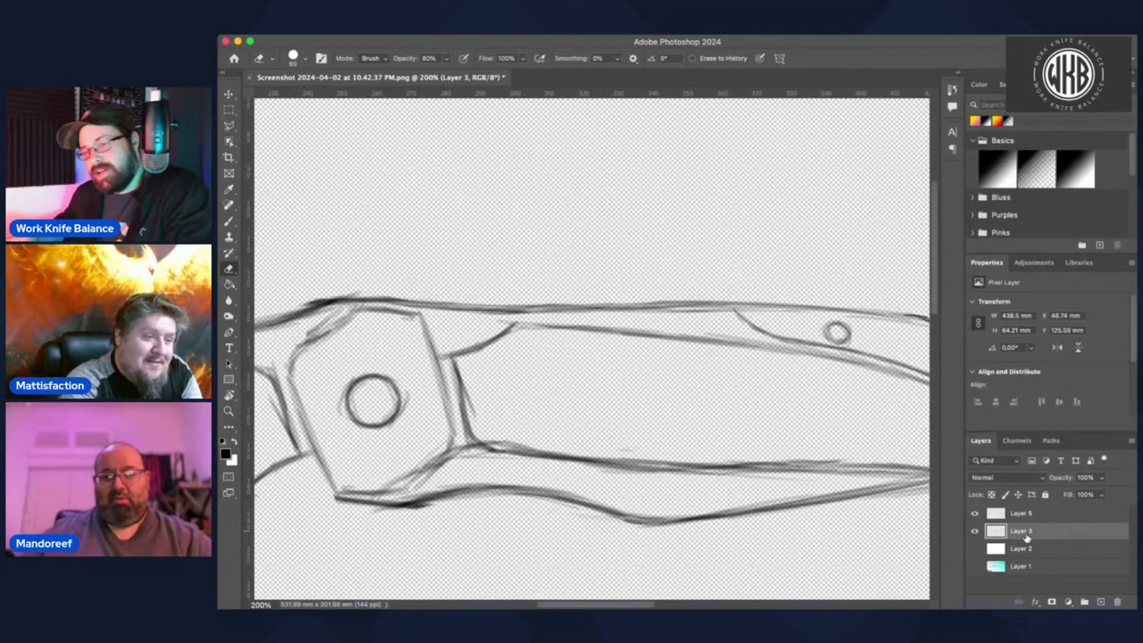
- Add a new layer above Layer 3 and brush a small pin circle behind the pivot with a short line up to the spine
click(1098, 603)
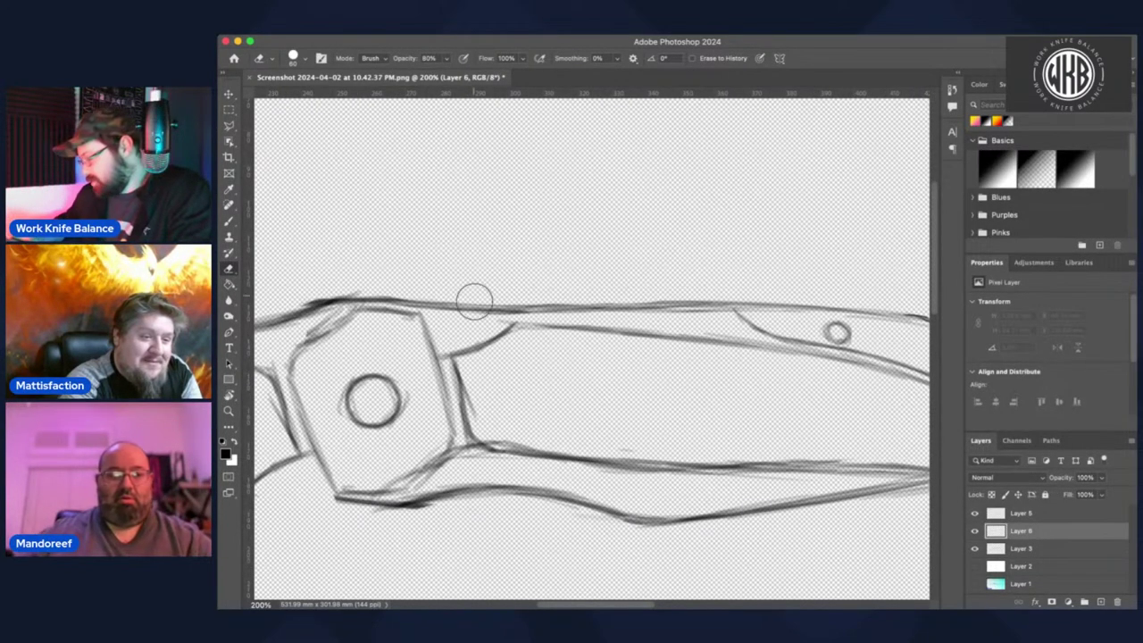
key(b)
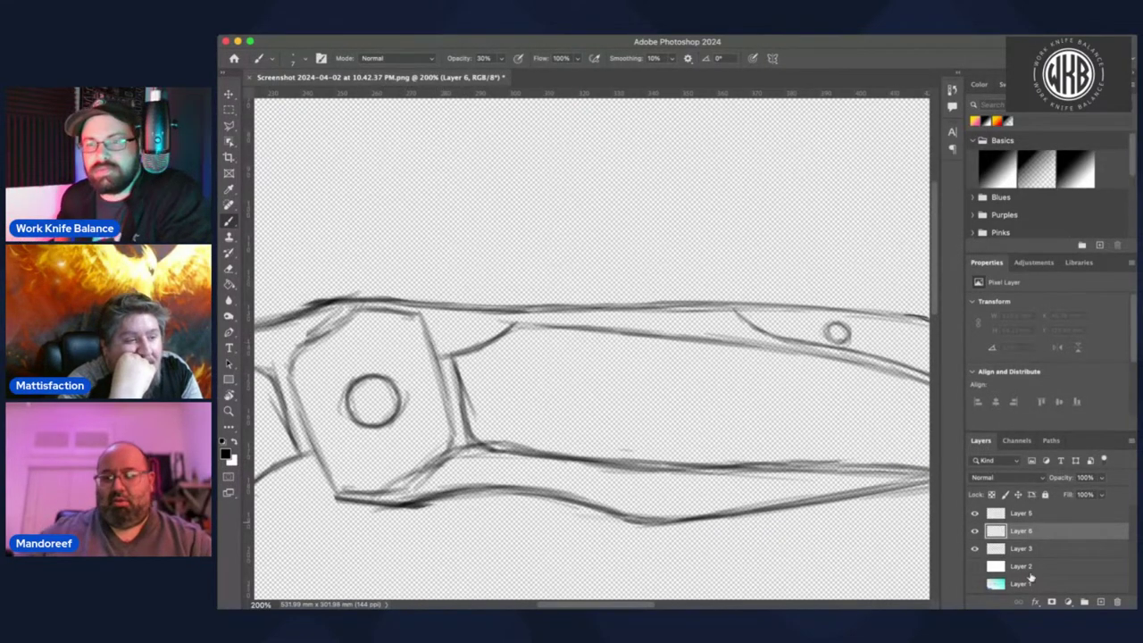
click(974, 531)
click(974, 531)
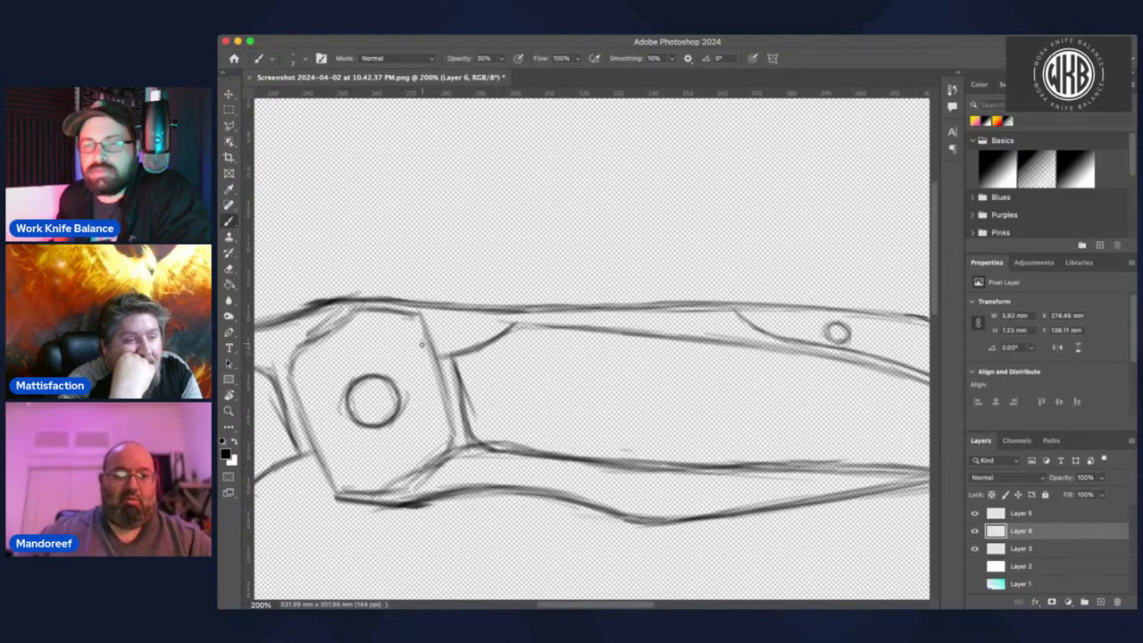
drag(440, 354, 429, 320)
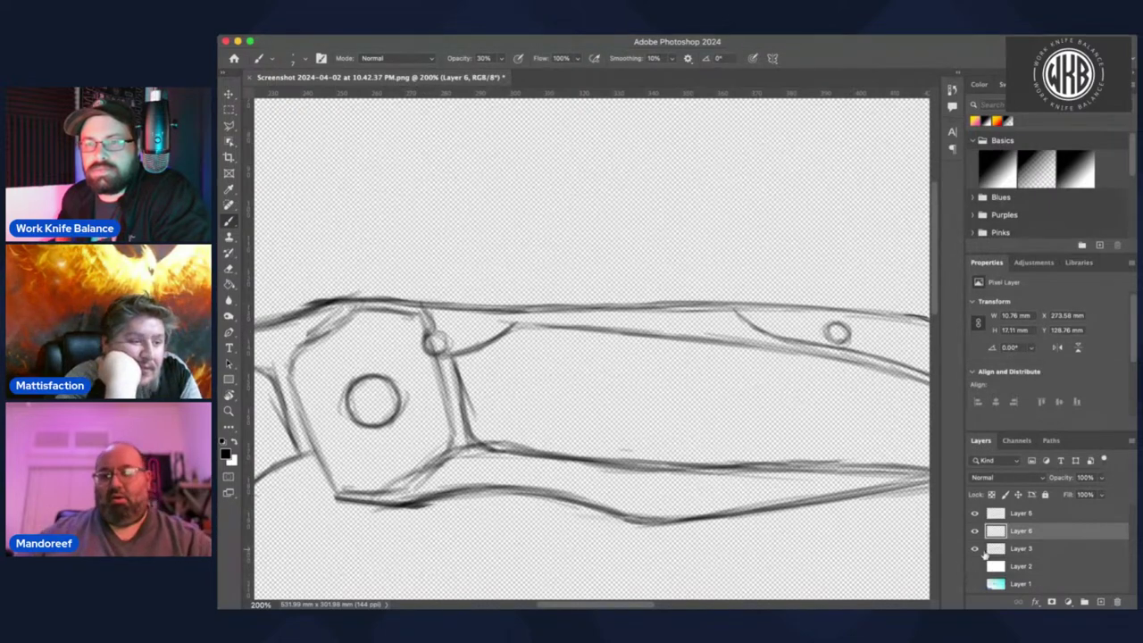
- Hide Layer 5 and brush a short upright lock face from the handle's lower edge behind the pivot, angled rearward at its upper end
click(974, 514)
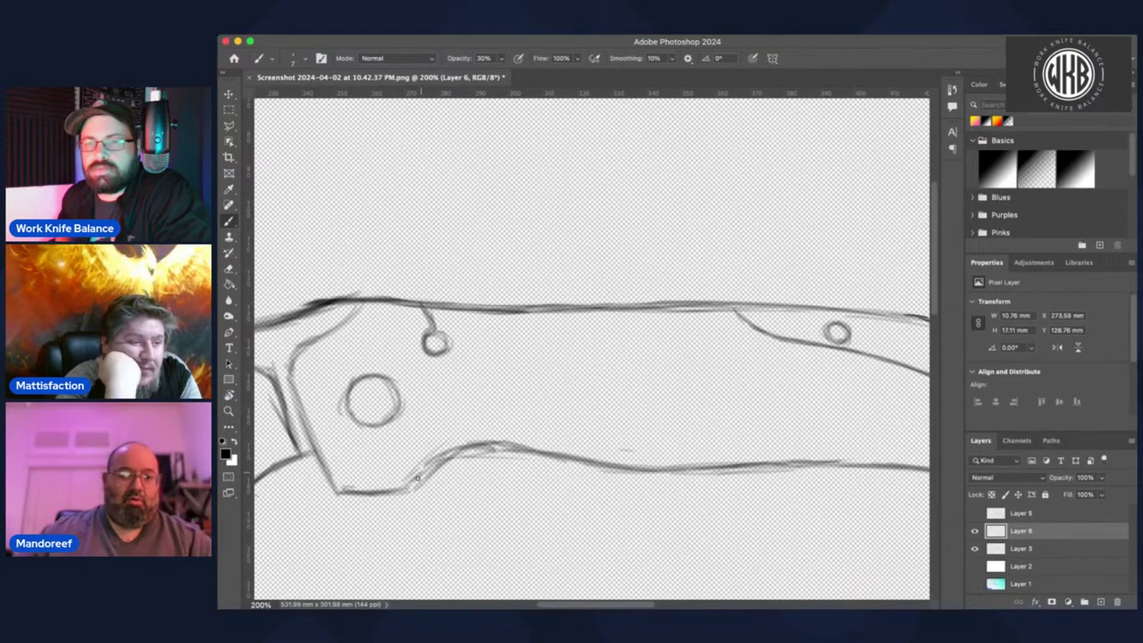
drag(425, 464, 418, 474)
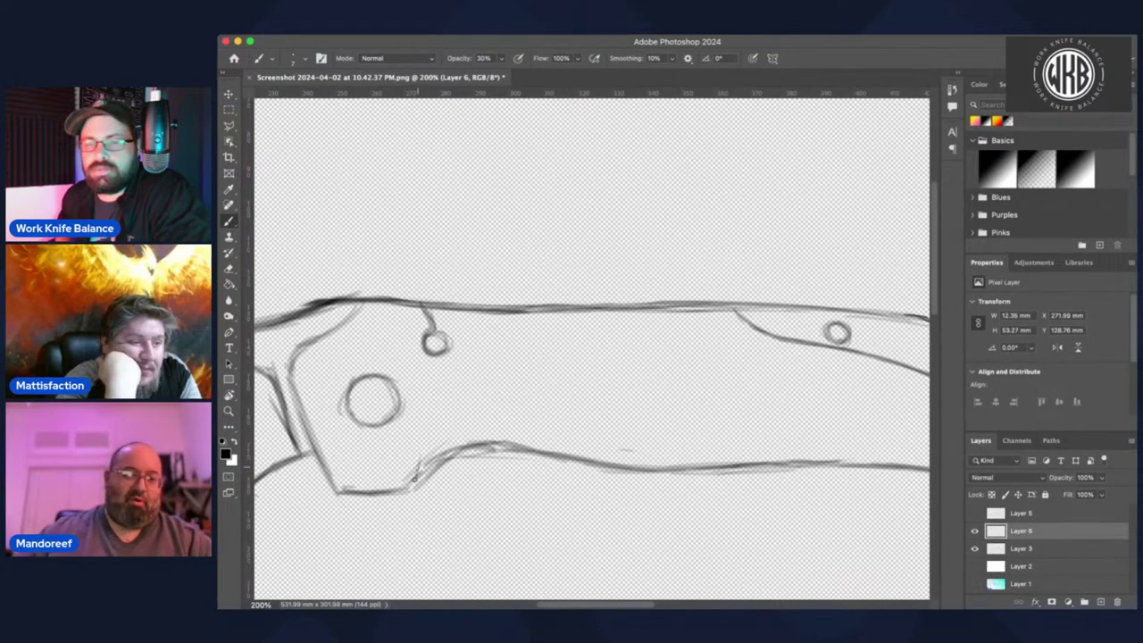
drag(415, 476, 418, 414)
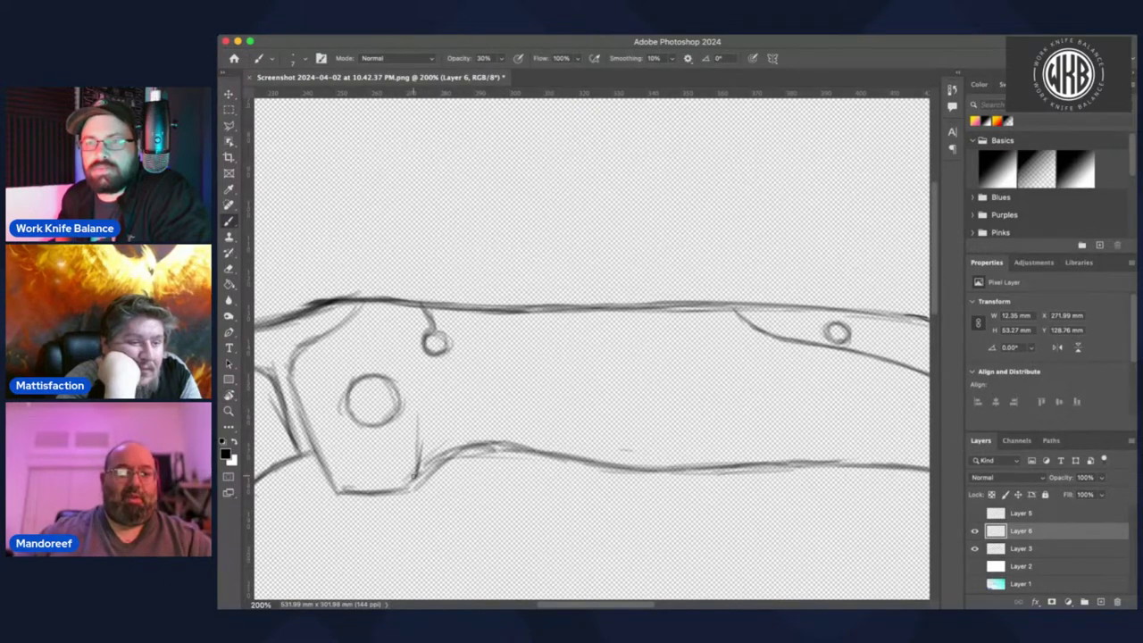
drag(414, 476, 413, 478)
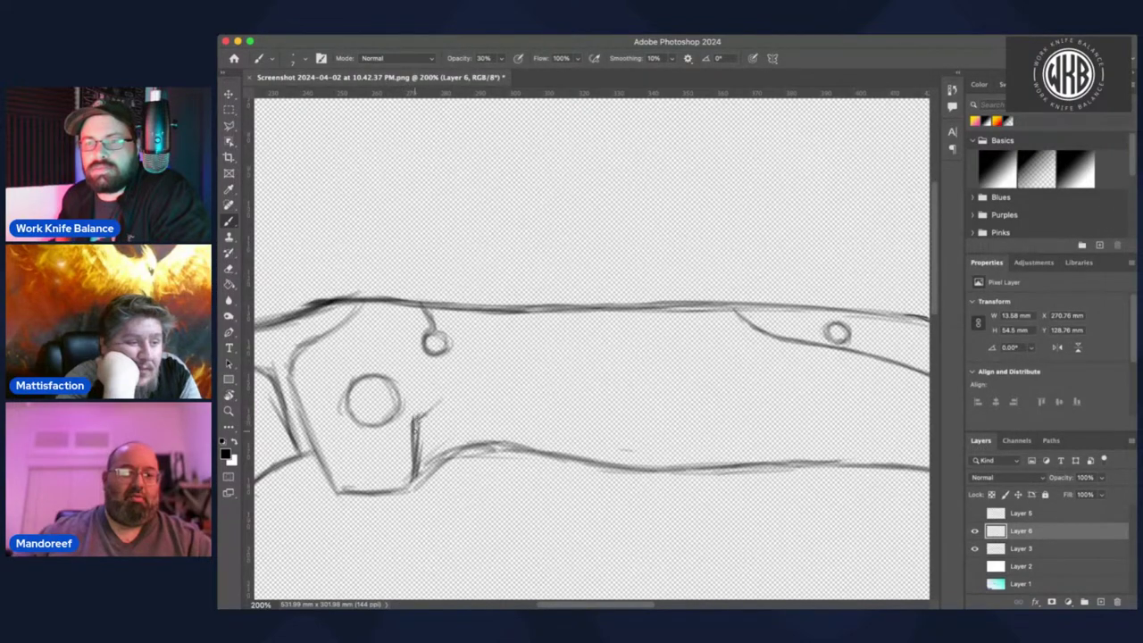
- Extend the lock outline rearward with a long straight line along the handle's middle, and darken its corner and lower-edge junction
key(r)
mouse_move(615, 330)
mouse_down()
mouse_move(598, 340)
mouse_move(548, 249)
mouse_up()
key(r)
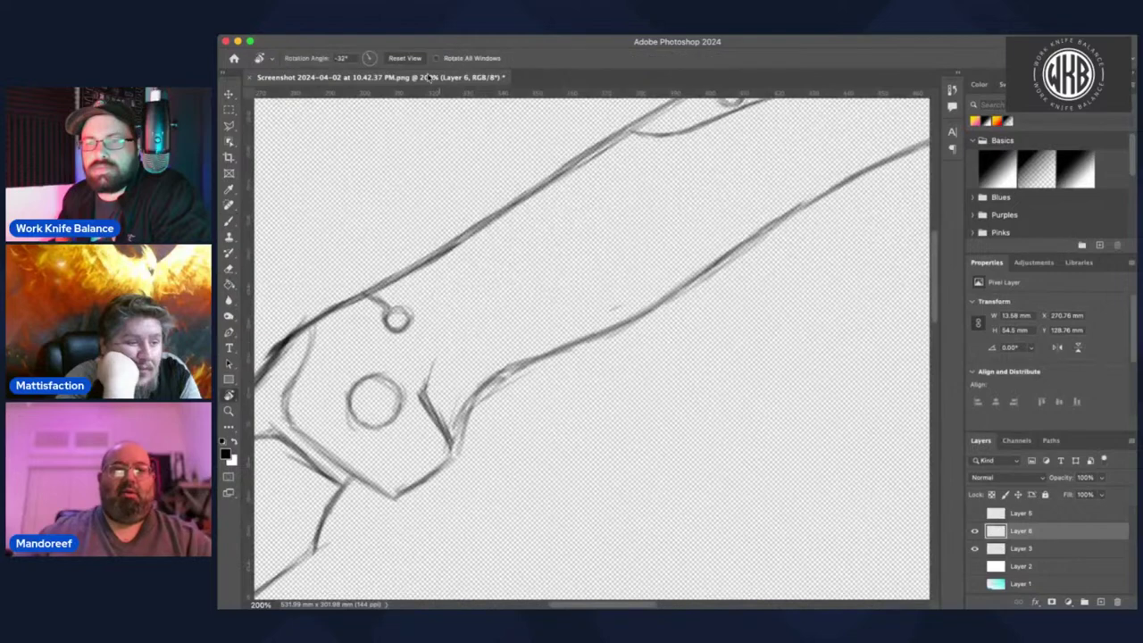
click(403, 57)
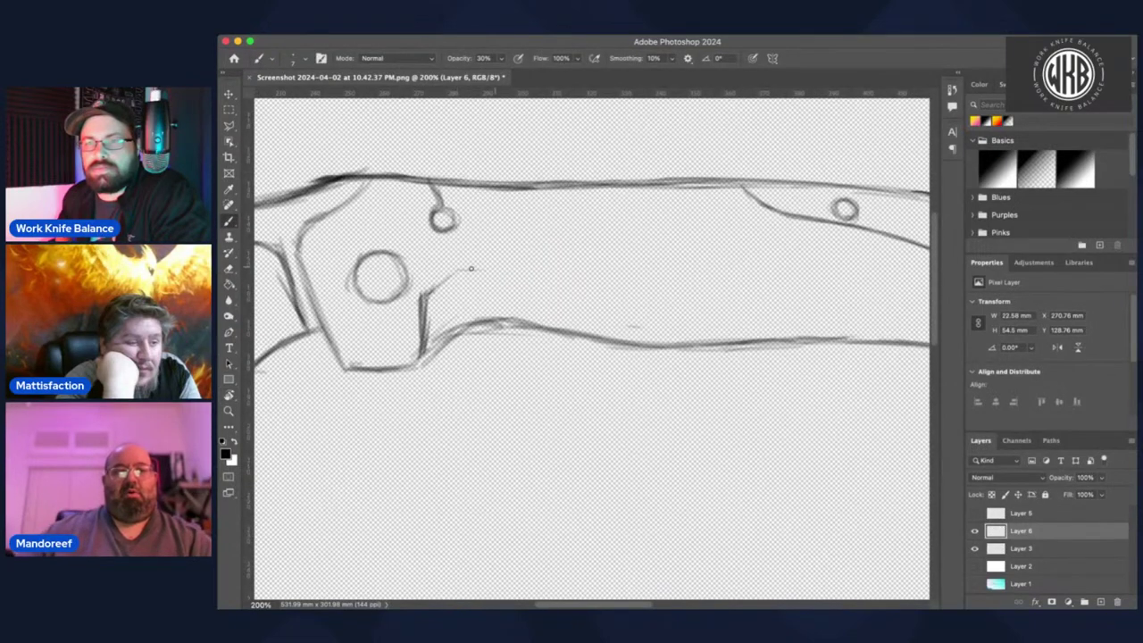
drag(468, 268, 759, 268)
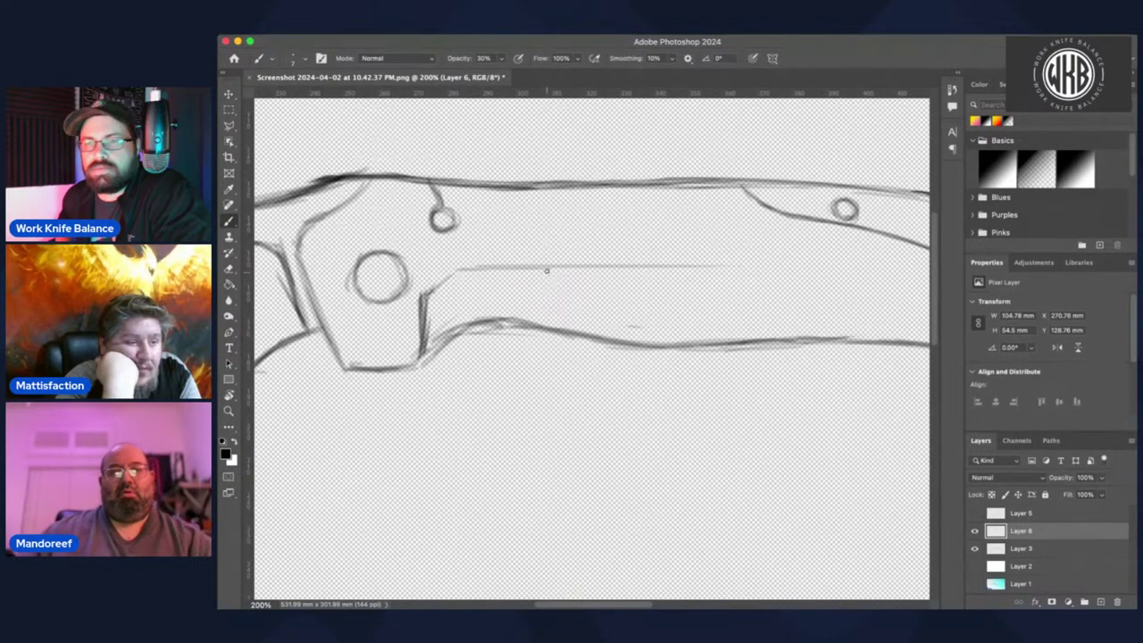
drag(458, 269, 773, 272)
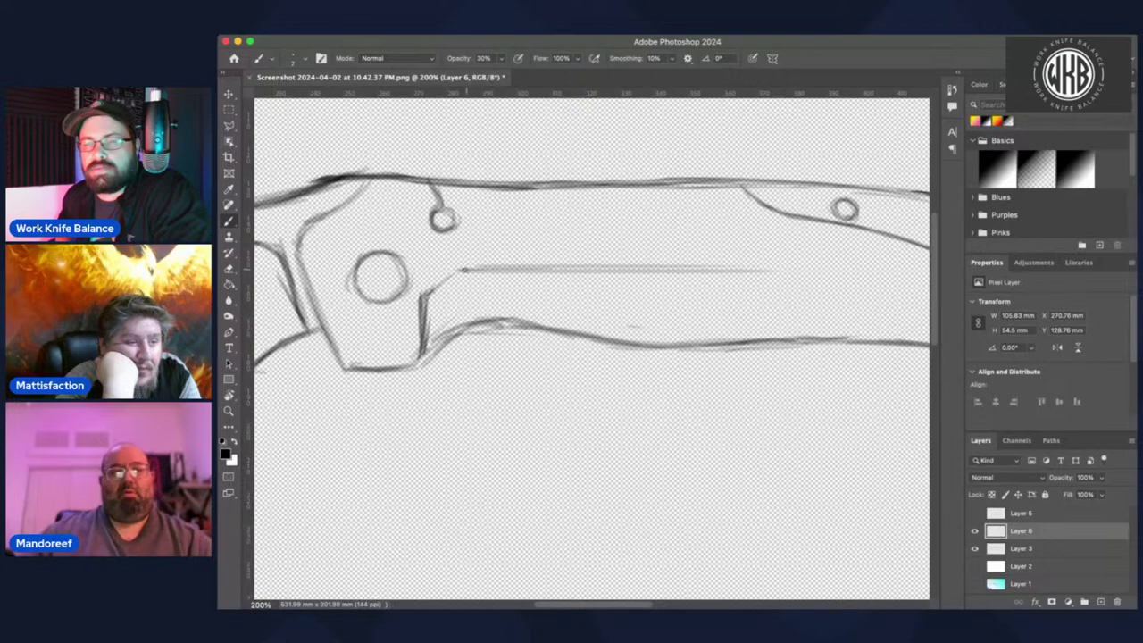
drag(464, 269, 799, 269)
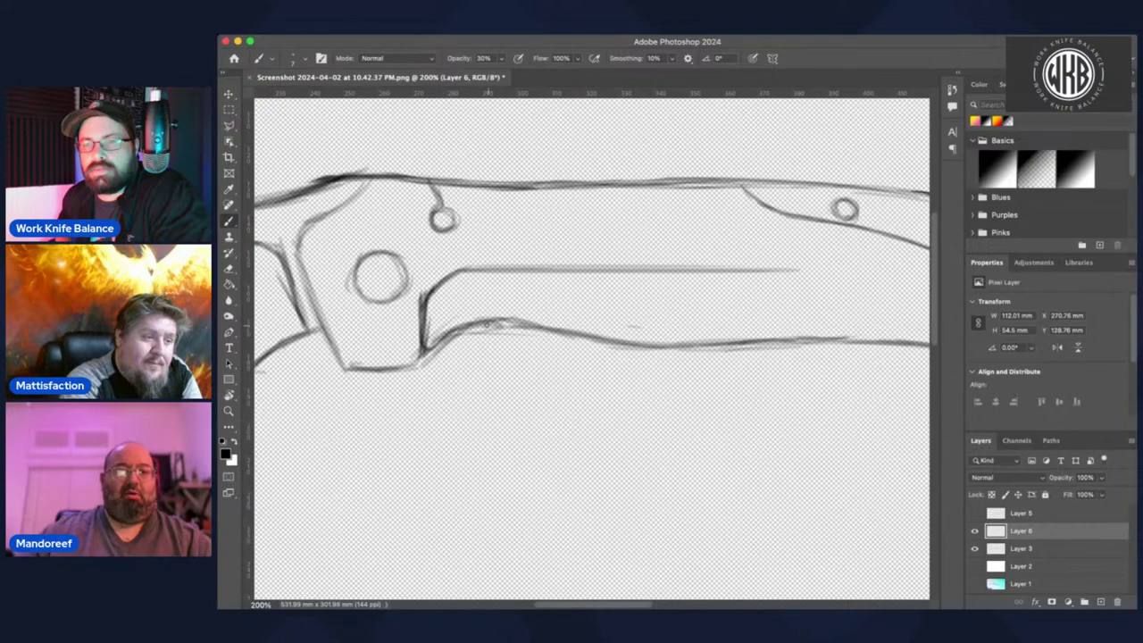
drag(451, 332, 417, 363)
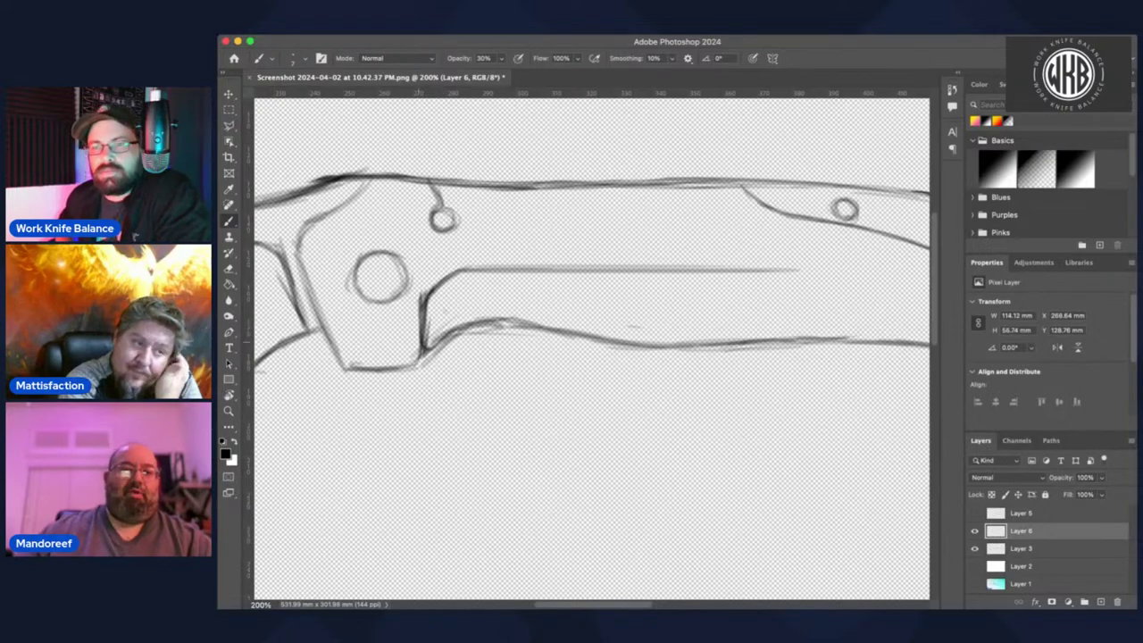
- Brush a curved tang edge from the lock face around the pivot to the blade, and add a small dot beside the lock face
key(r)
mouse_move(464, 215)
mouse_down()
mouse_move(566, 438)
mouse_move(707, 326)
mouse_move(674, 245)
mouse_move(688, 259)
mouse_up()
drag(816, 230, 630, 230)
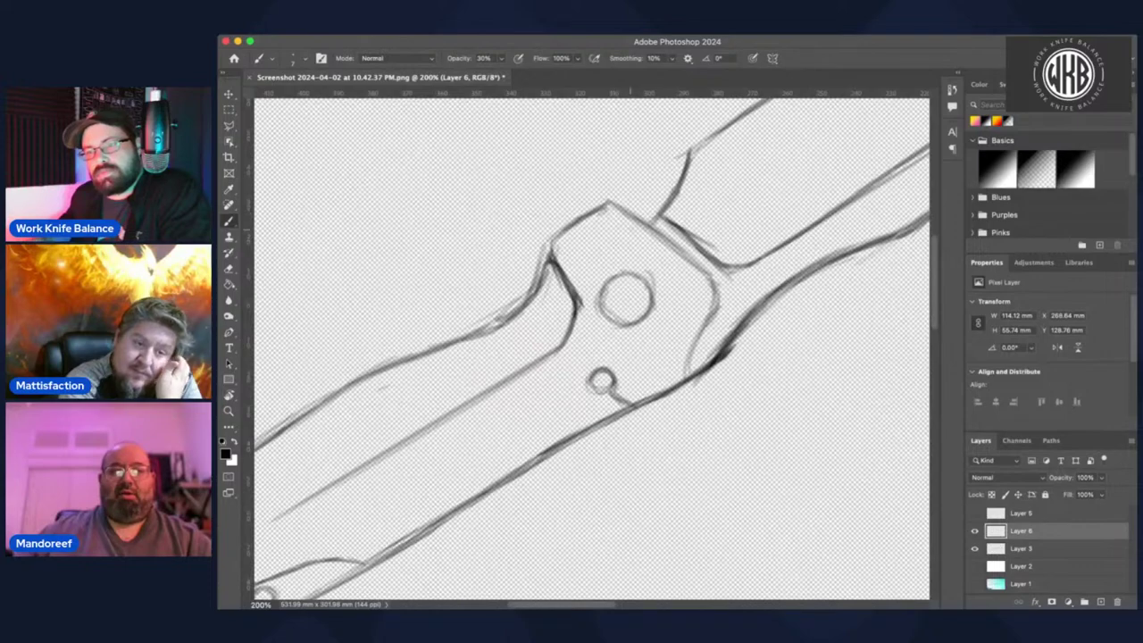
mouse_move(569, 275)
mouse_down()
mouse_move(593, 242)
mouse_move(643, 226)
mouse_up()
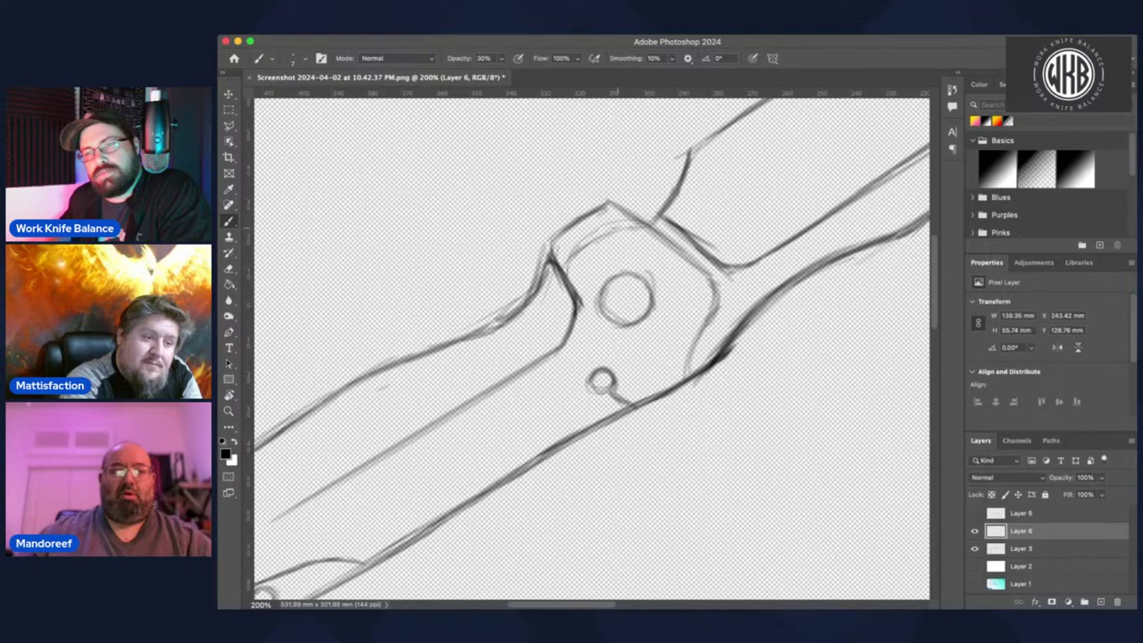
drag(616, 230, 650, 217)
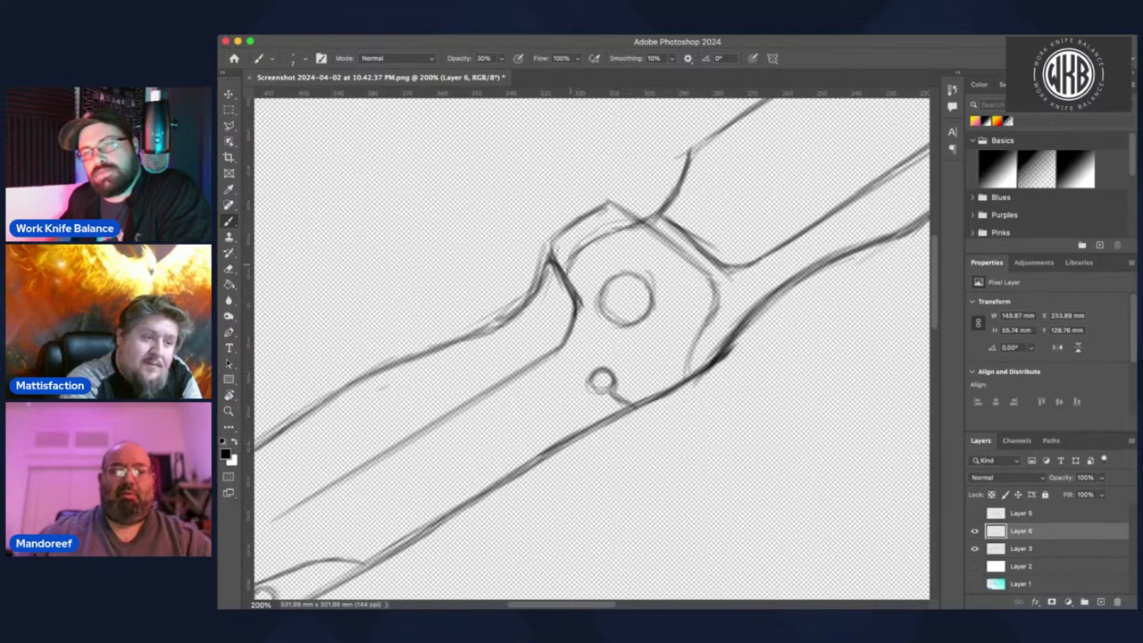
drag(573, 256, 640, 221)
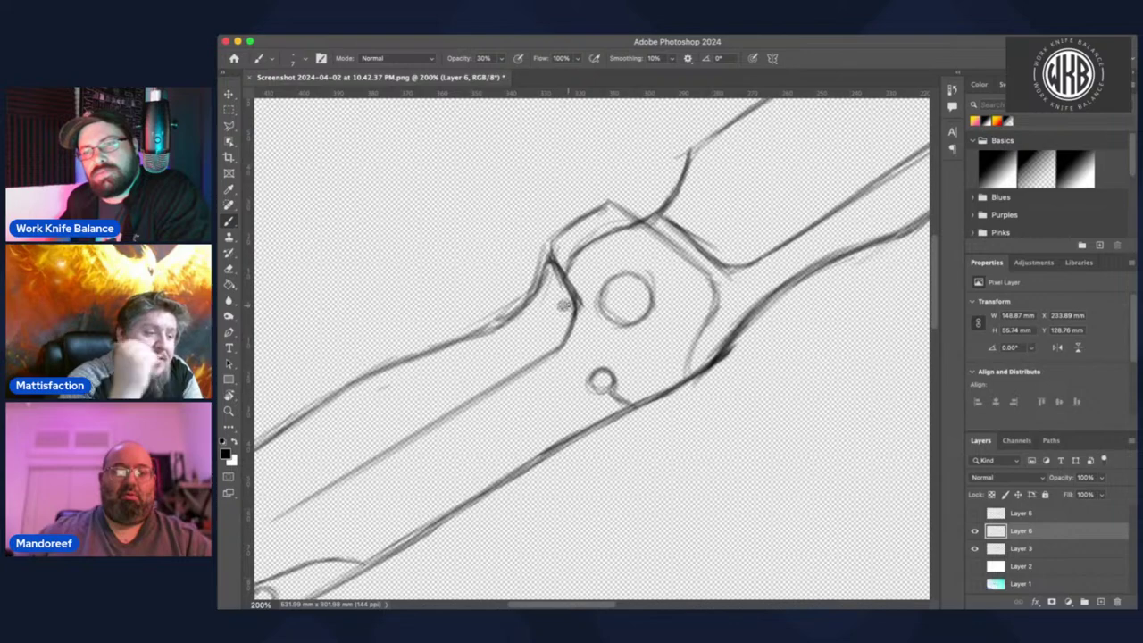
- Show Layer 1 to compare the pivot and lock drawing with the original sketch, and hide it again
key(r)
mouse_move(565, 305)
mouse_down()
mouse_move(625, 313)
mouse_move(571, 331)
mouse_move(551, 407)
mouse_up()
key(b)
drag(719, 391, 651, 294)
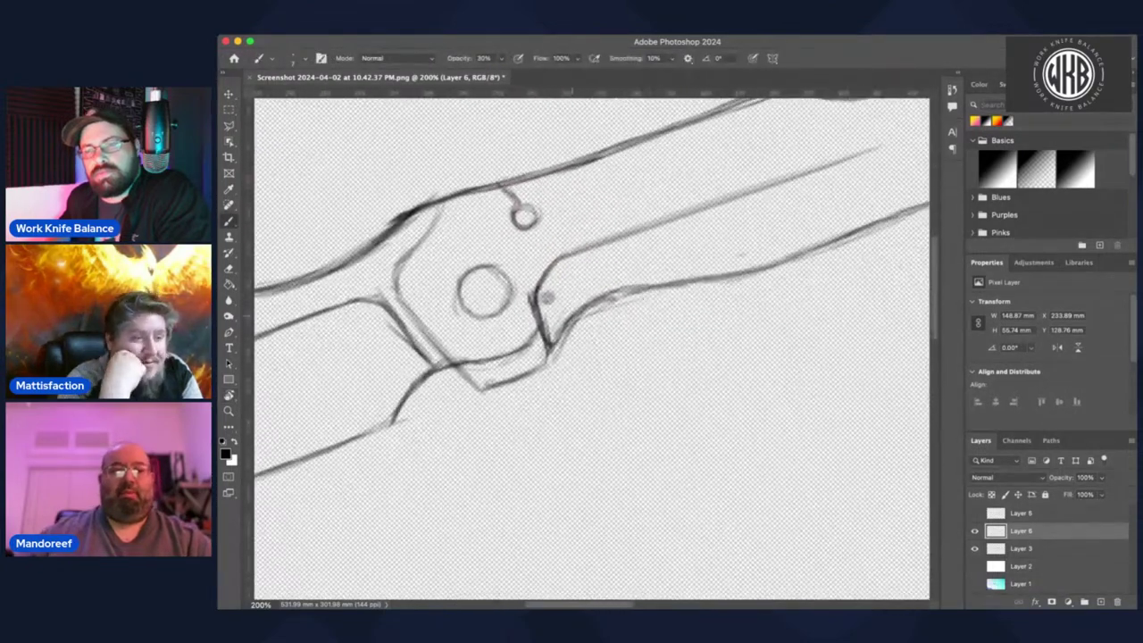
click(975, 586)
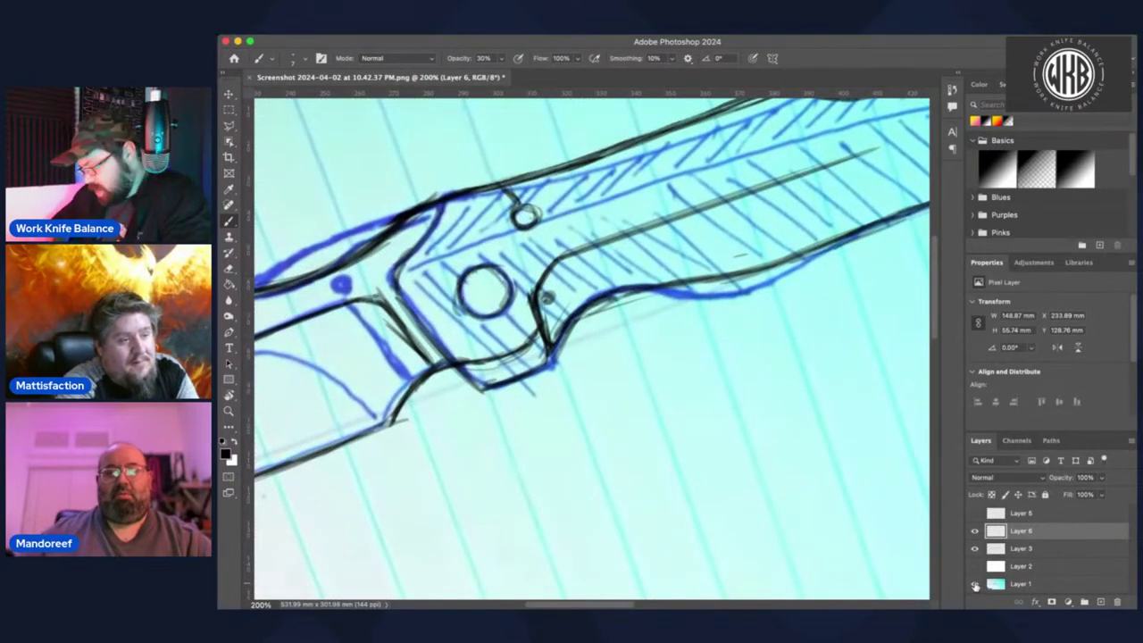
click(975, 585)
scroll(617, 245, right, 5)
scroll(616, 244, up, 2)
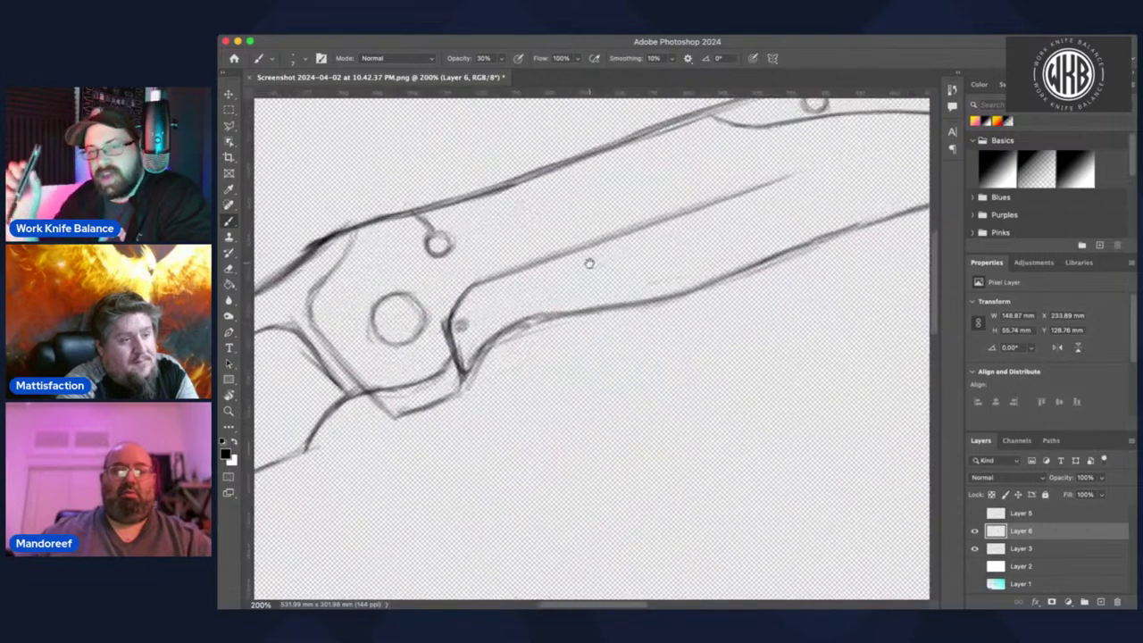
- Erase the slanted upper end of the lock face up to where the long lock line starts, using a much smaller eraser
key(e)
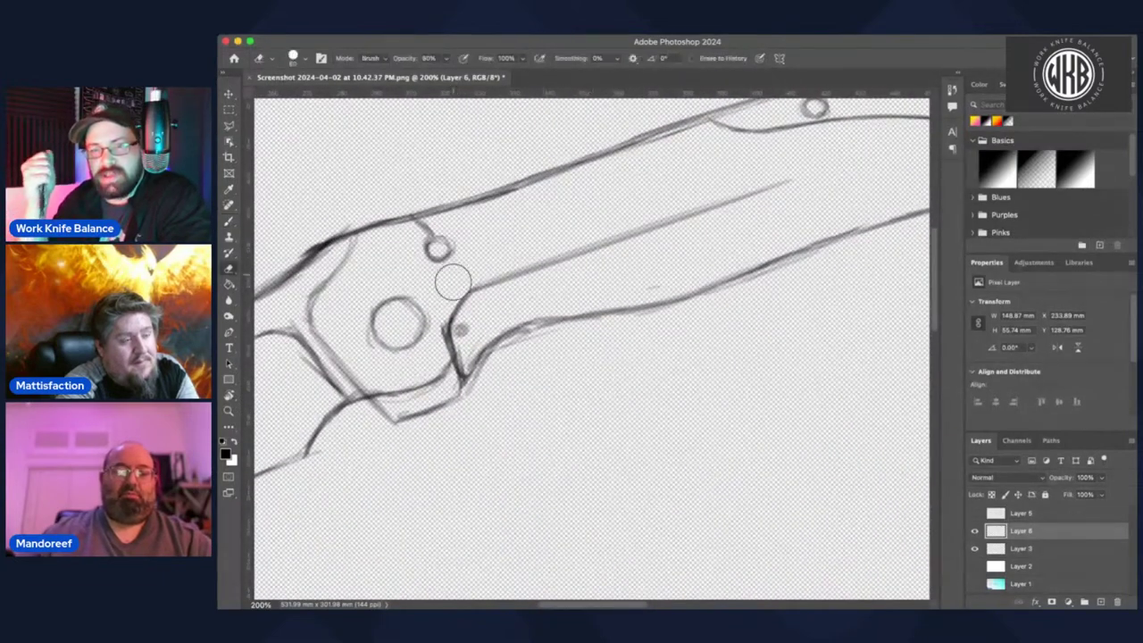
key(bracketleft)
key(bracketleft)
key(bracketleft)
key(bracketleft)
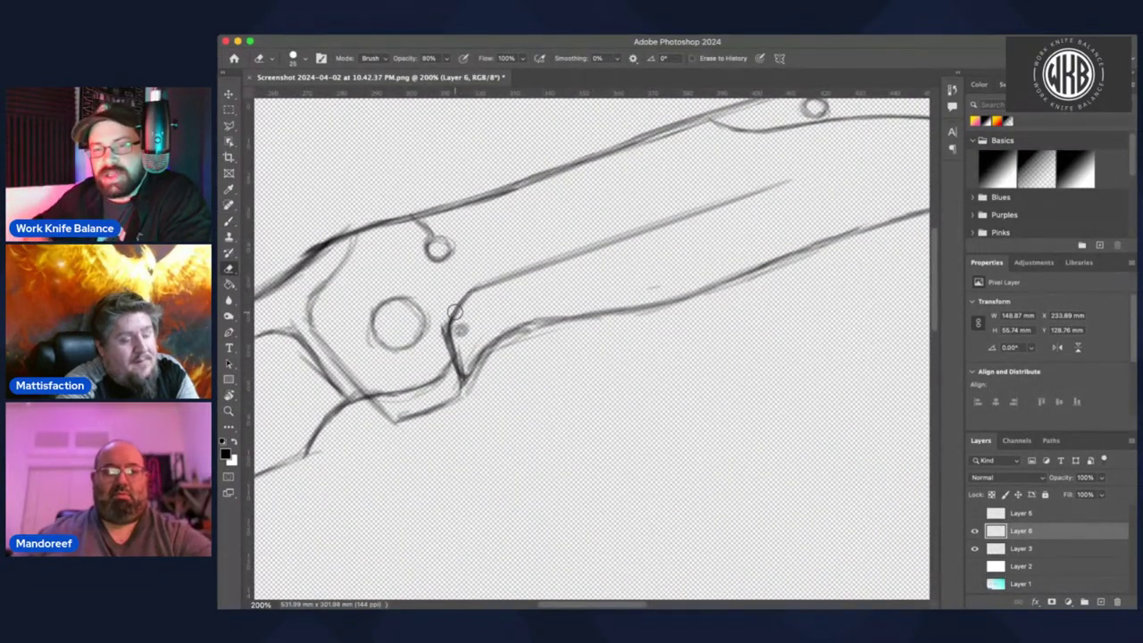
drag(450, 326, 467, 291)
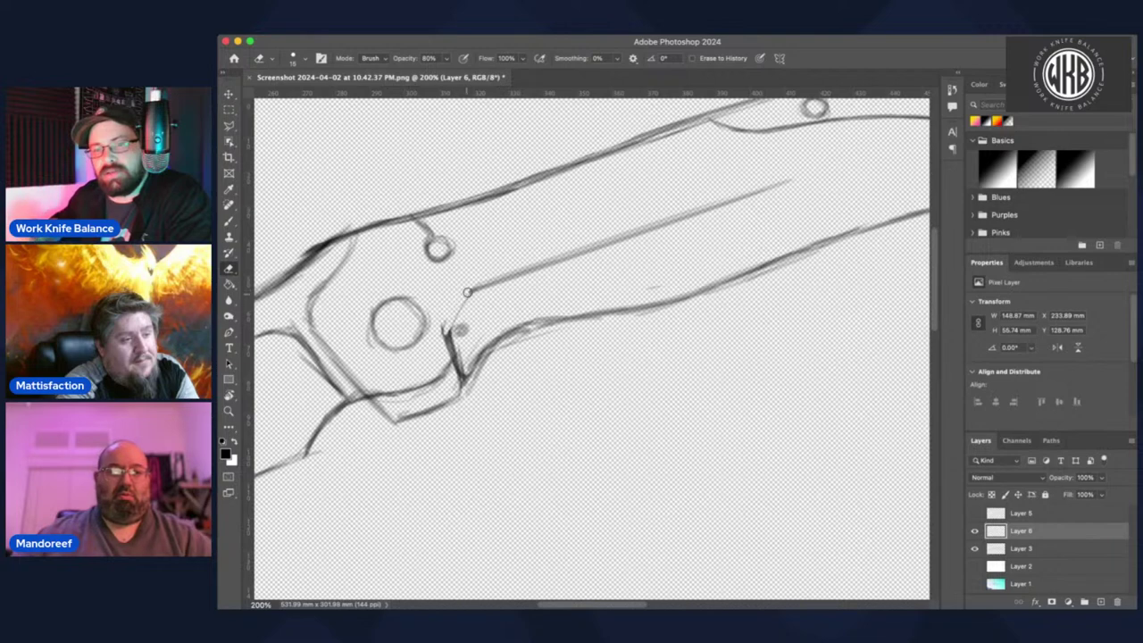
- Brush a tight rounded corner joining the lock face to the long lock line, and extend the rear tang edge up to the stop pin
key(b)
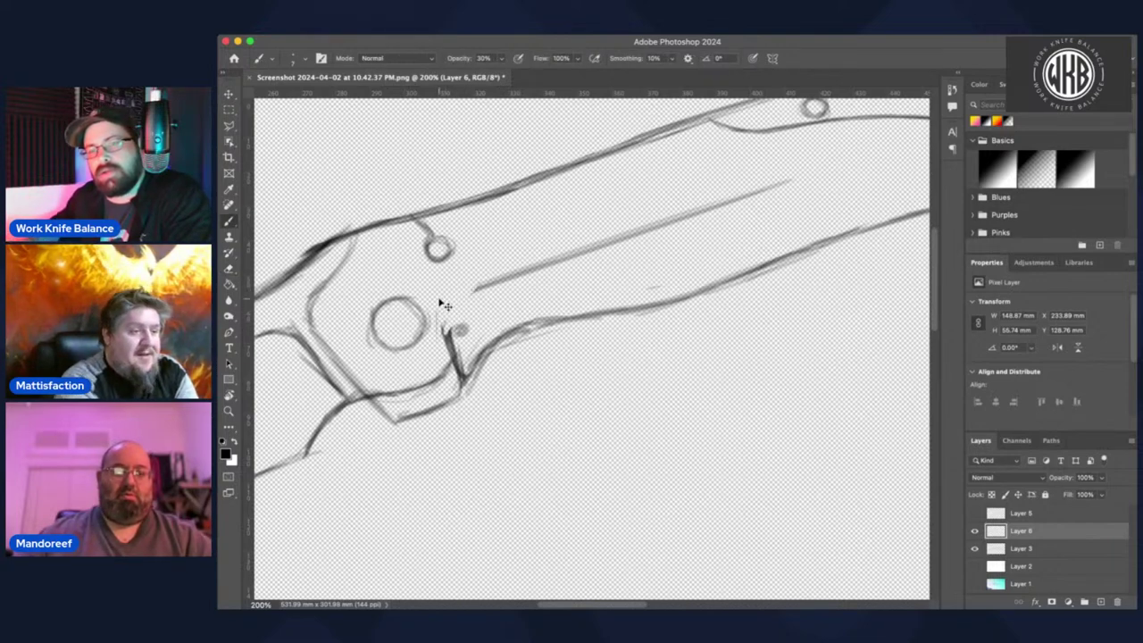
key(r)
click(404, 60)
key(b)
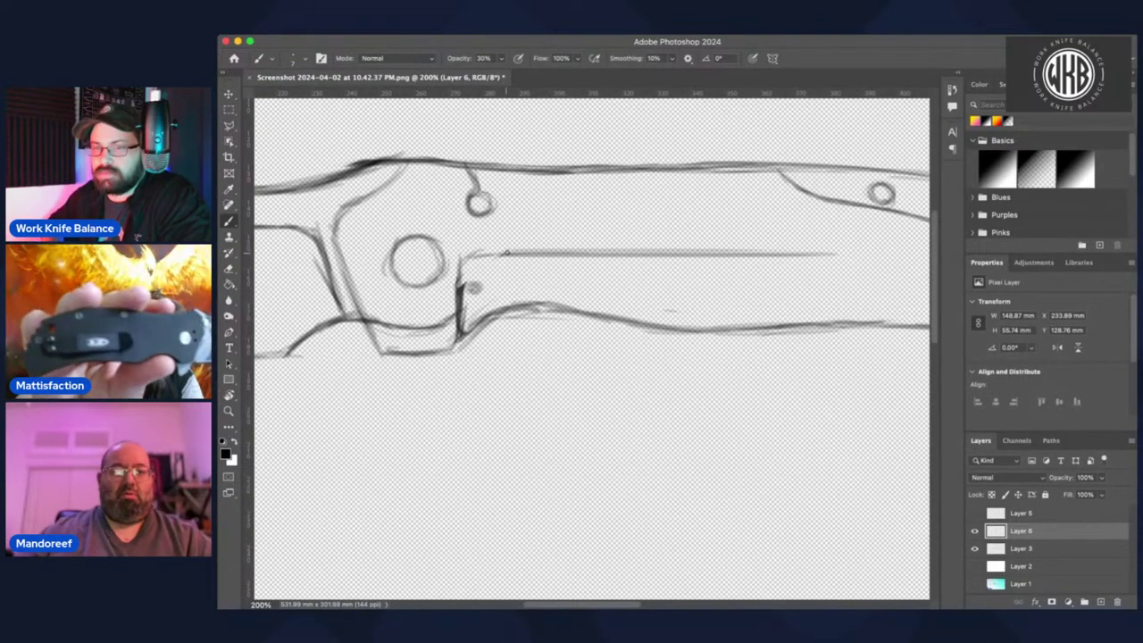
drag(506, 254, 468, 258)
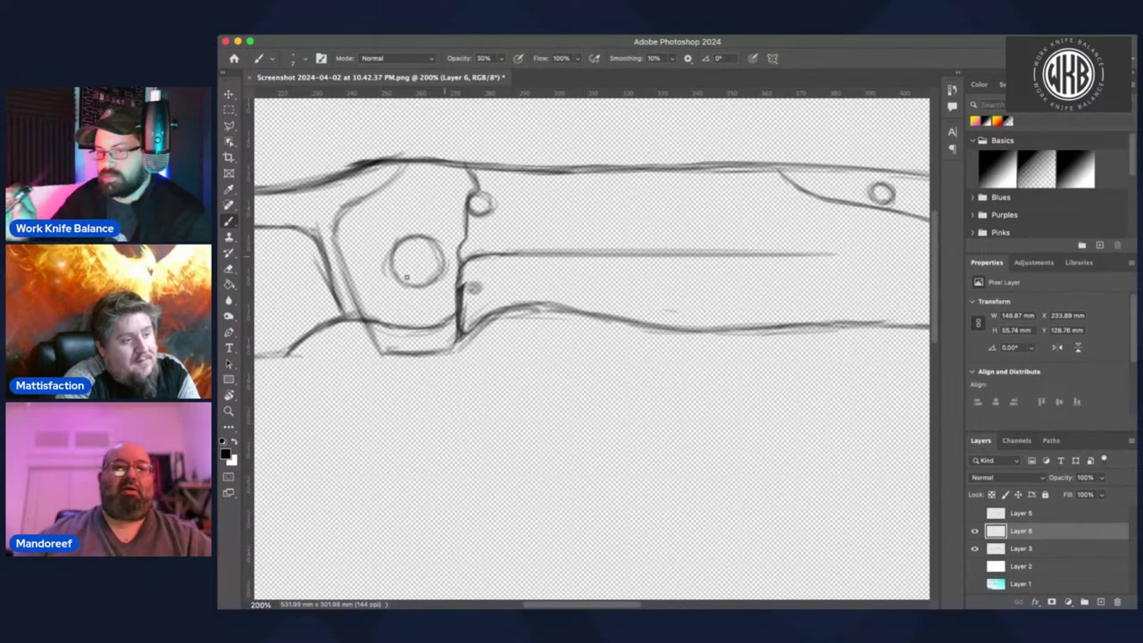
key(r)
mouse_move(407, 276)
mouse_down()
mouse_move(420, 223)
mouse_move(452, 240)
mouse_move(464, 198)
mouse_up()
click(405, 58)
key(b)
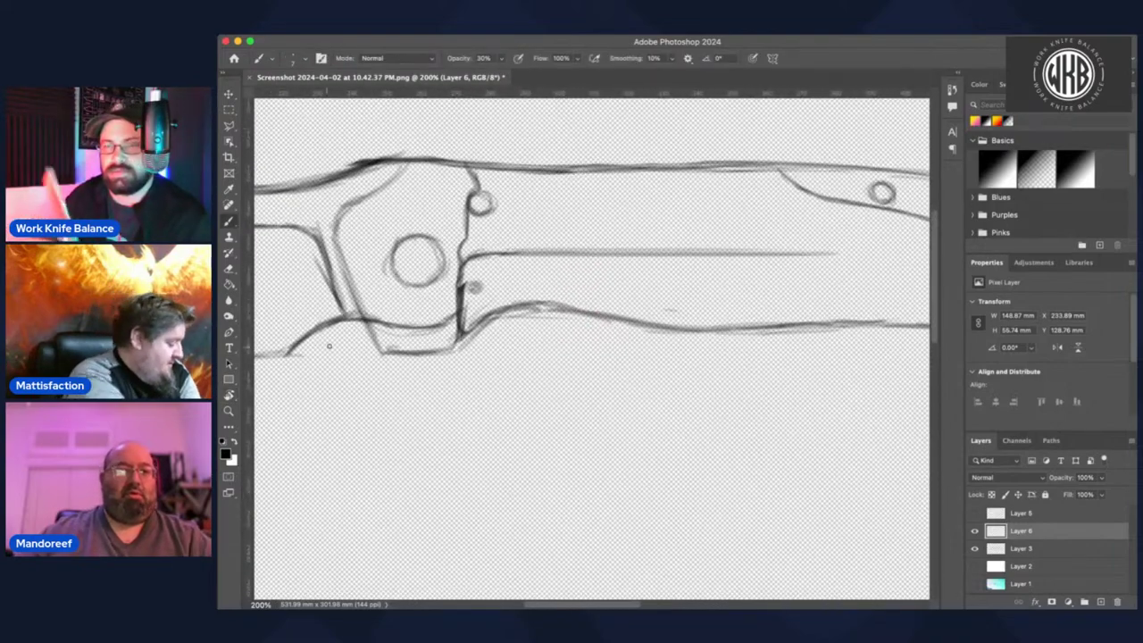
- Add a layer and draw an ellipse around the pivot with no fill and a black outline about 5 px thick
click(1100, 602)
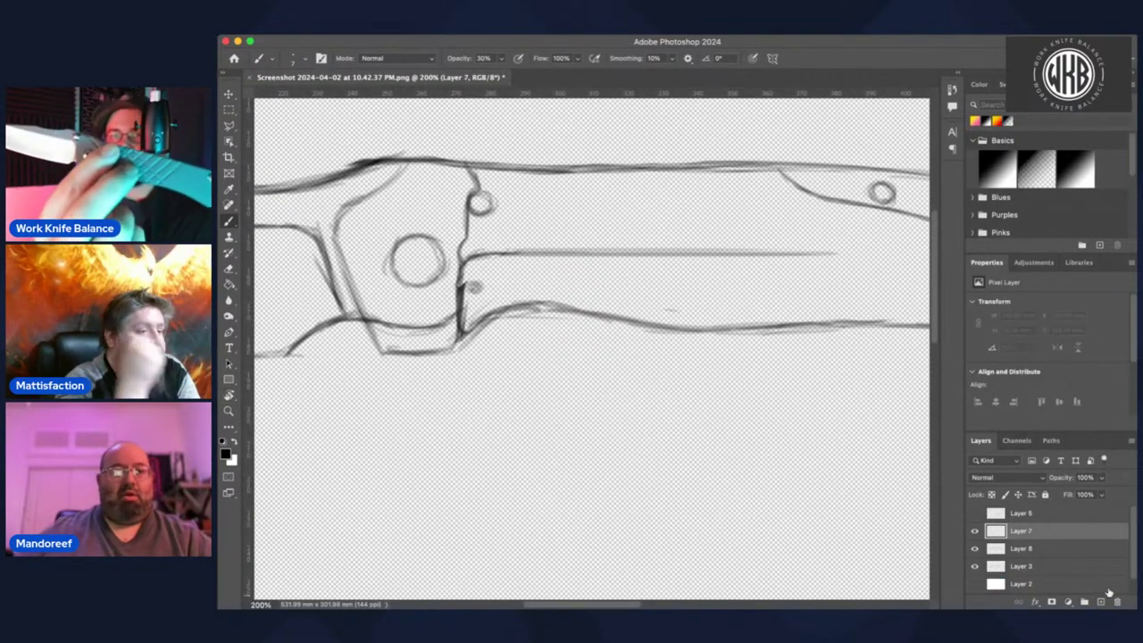
click(230, 379)
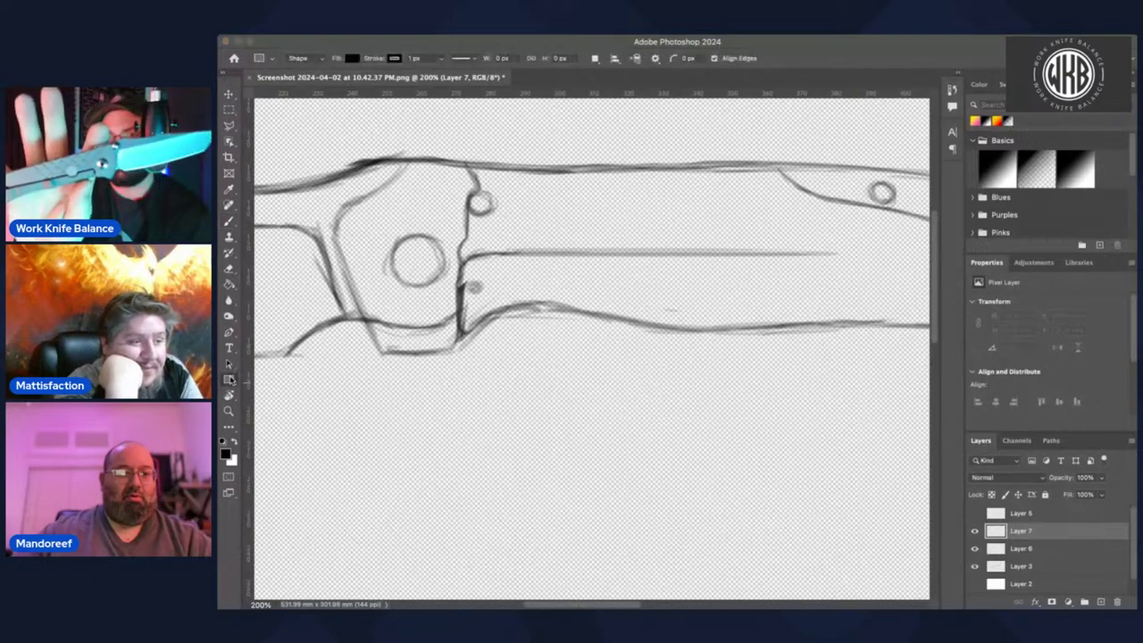
key(shift+u)
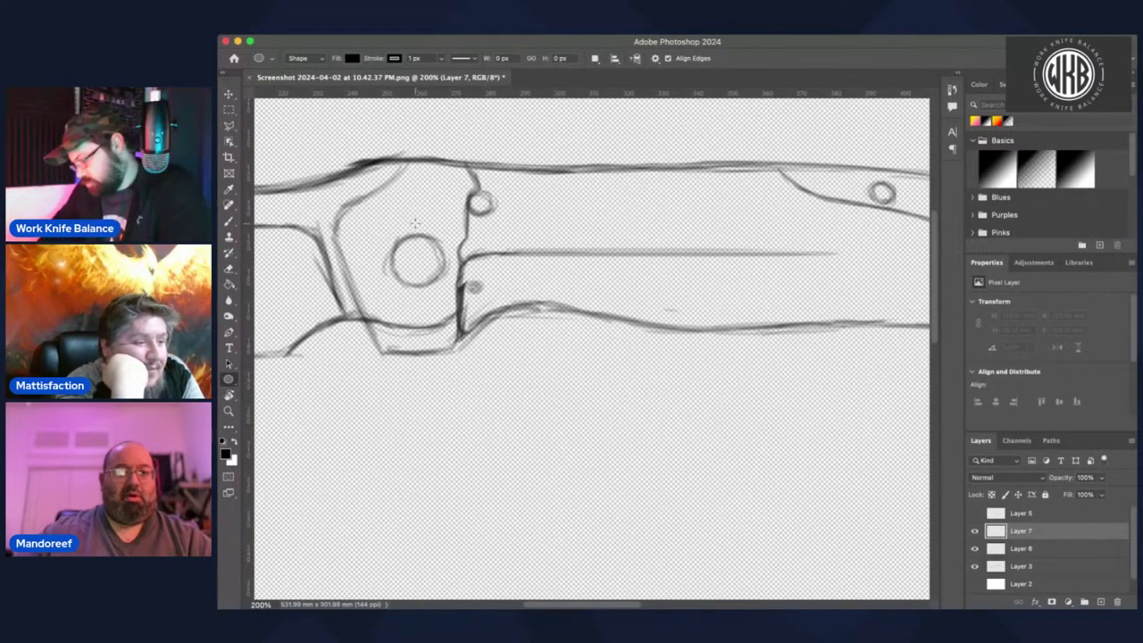
drag(369, 208, 485, 330)
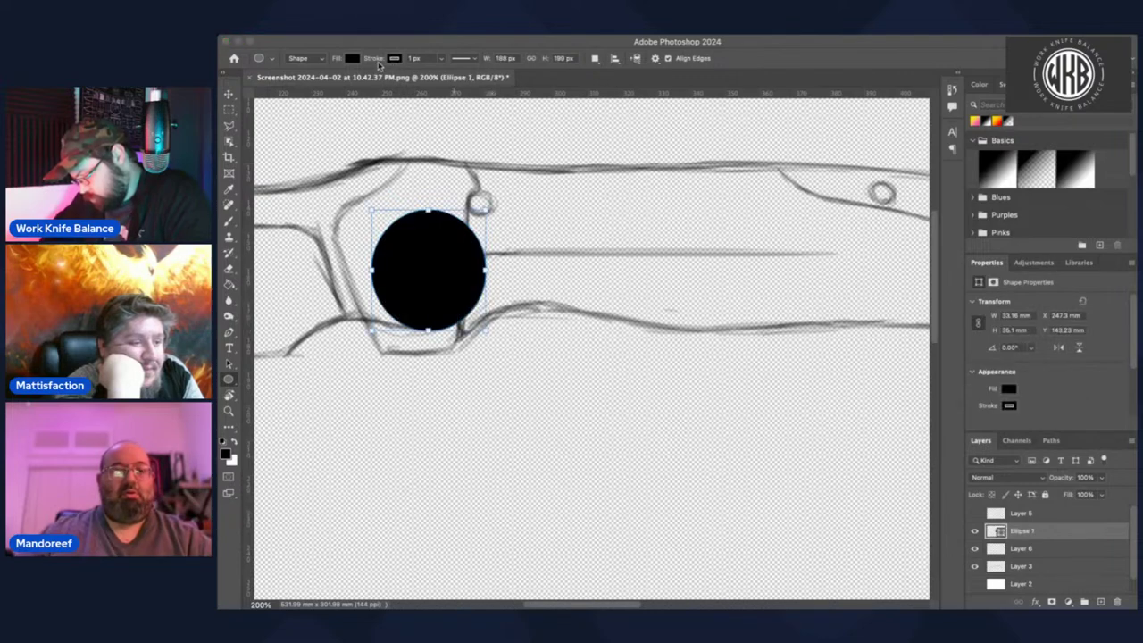
click(282, 78)
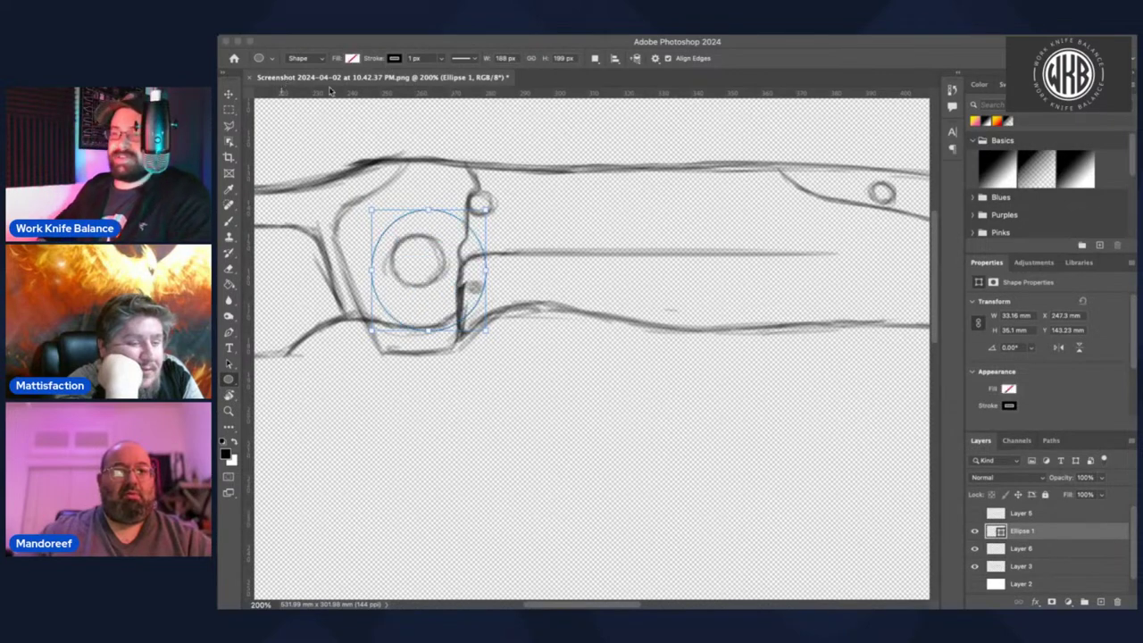
click(439, 59)
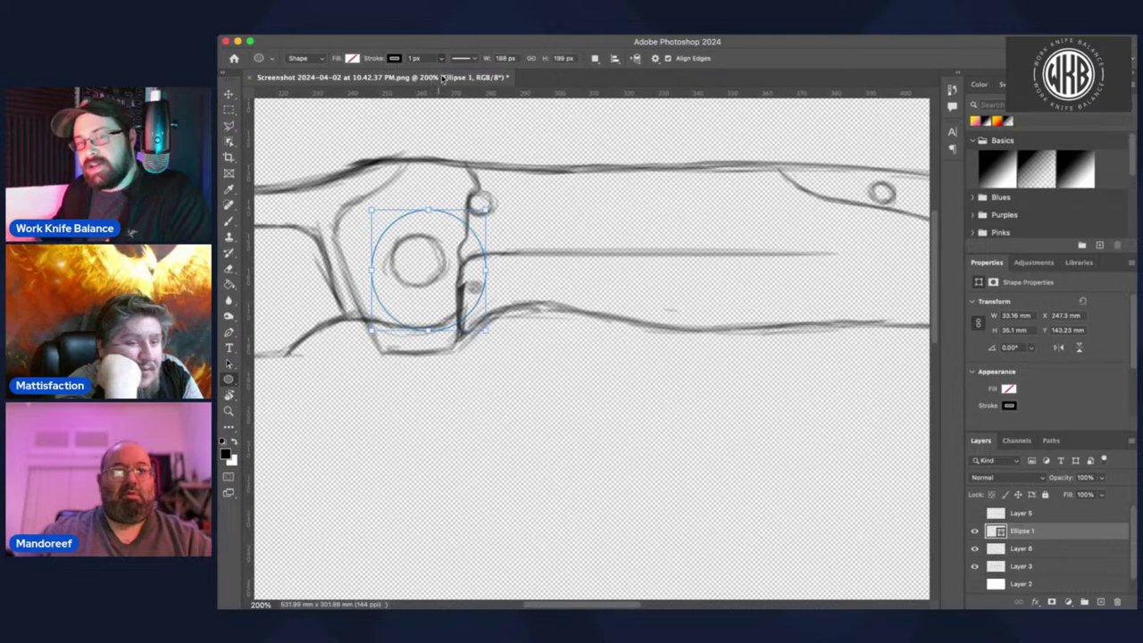
text(4.08)
key(Return)
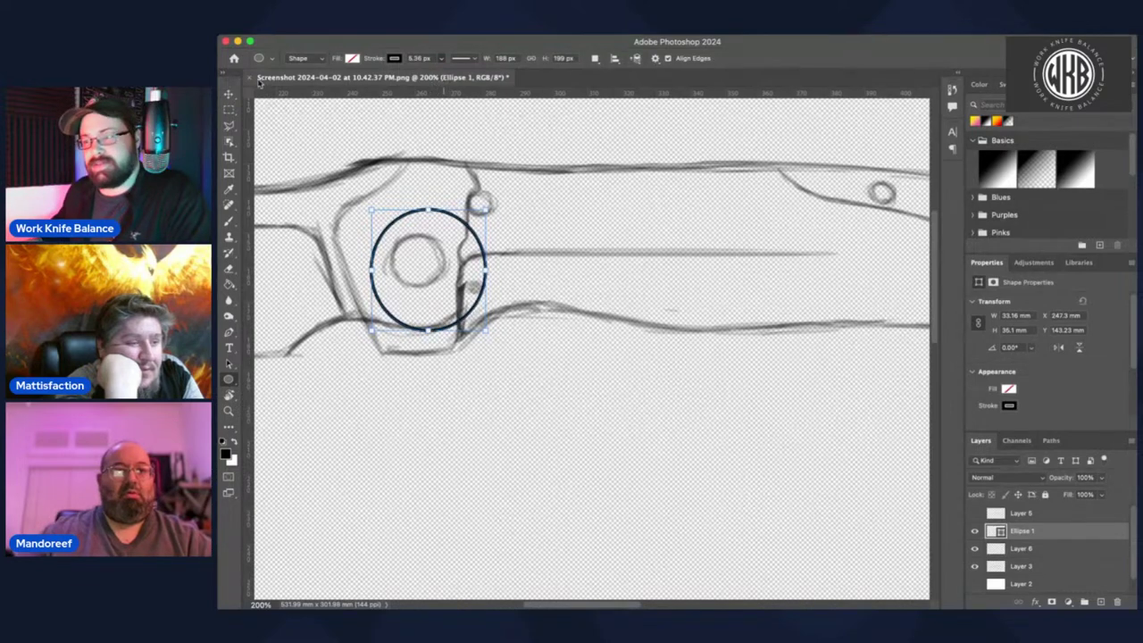
- Undo the ellipse drawn around the pivot
key(v)
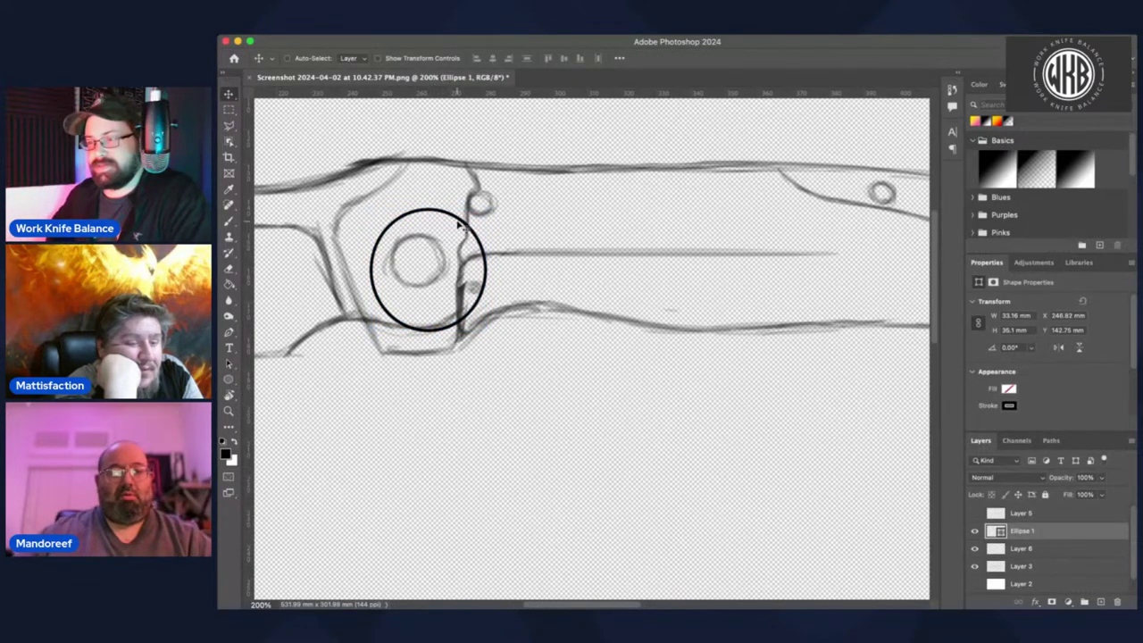
key(super+z)
key(super+z)
key(super+z)
key(super+z)
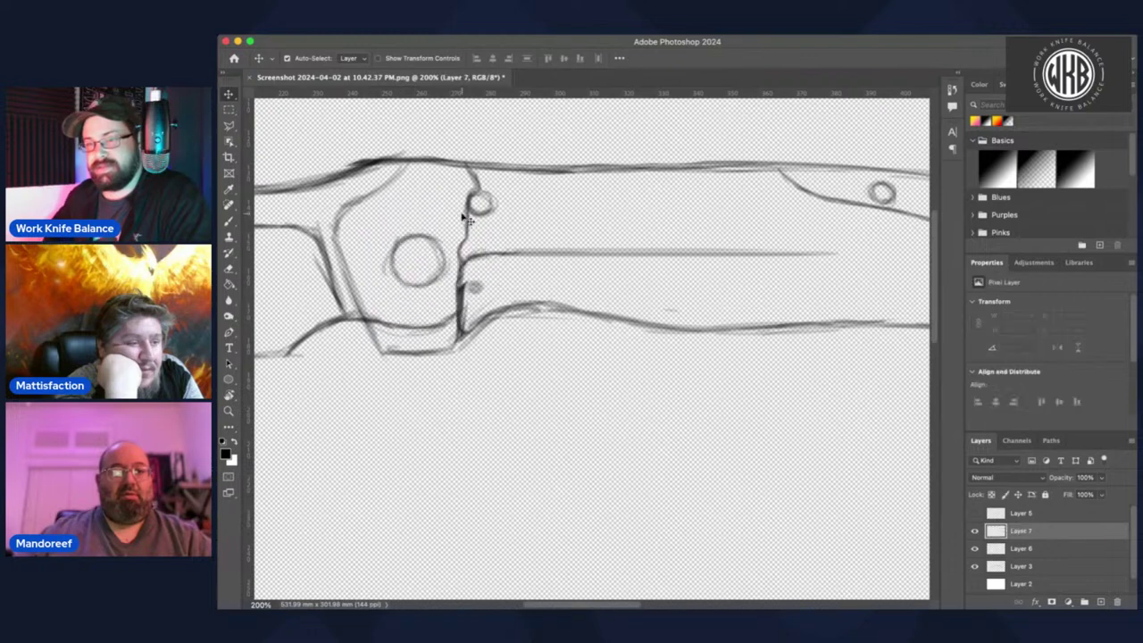
- Draw an unfilled circle about 212 px in diameter and centre it on the pivot hole
click(229, 379)
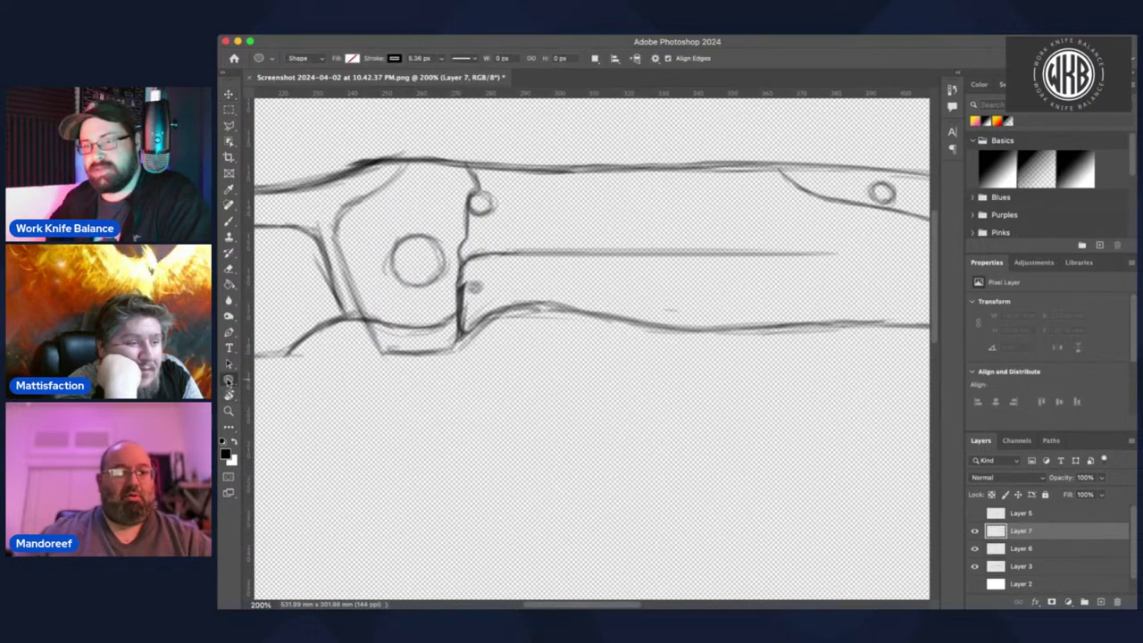
drag(413, 248, 507, 335)
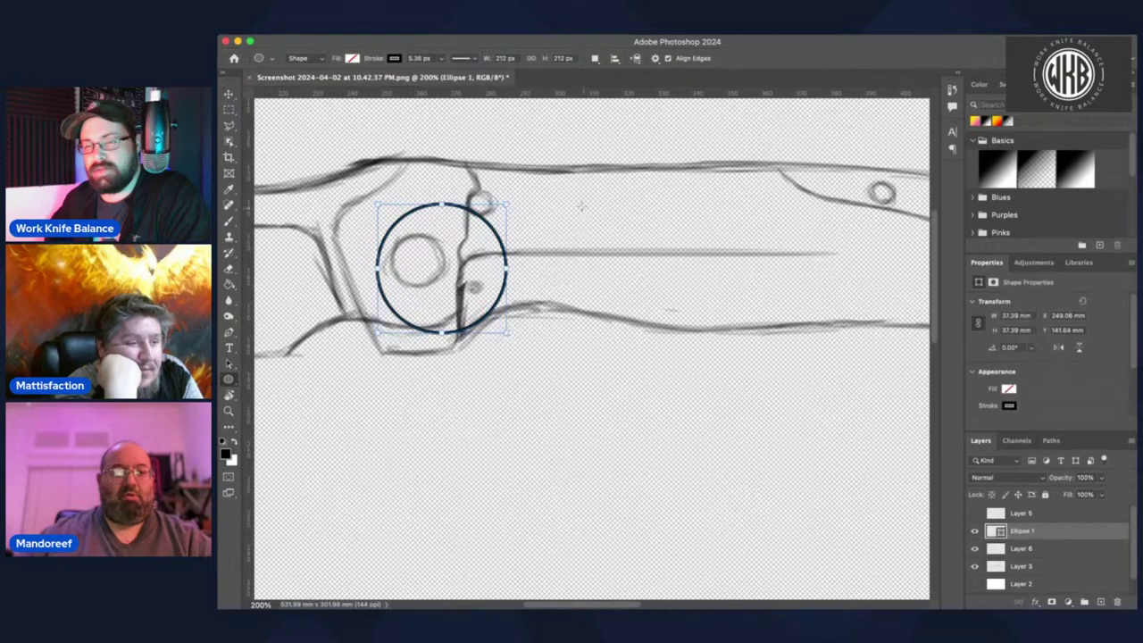
key(v)
mouse_move(500, 248)
mouse_down()
mouse_move(467, 235)
mouse_move(480, 227)
mouse_move(470, 243)
mouse_move(488, 250)
mouse_up()
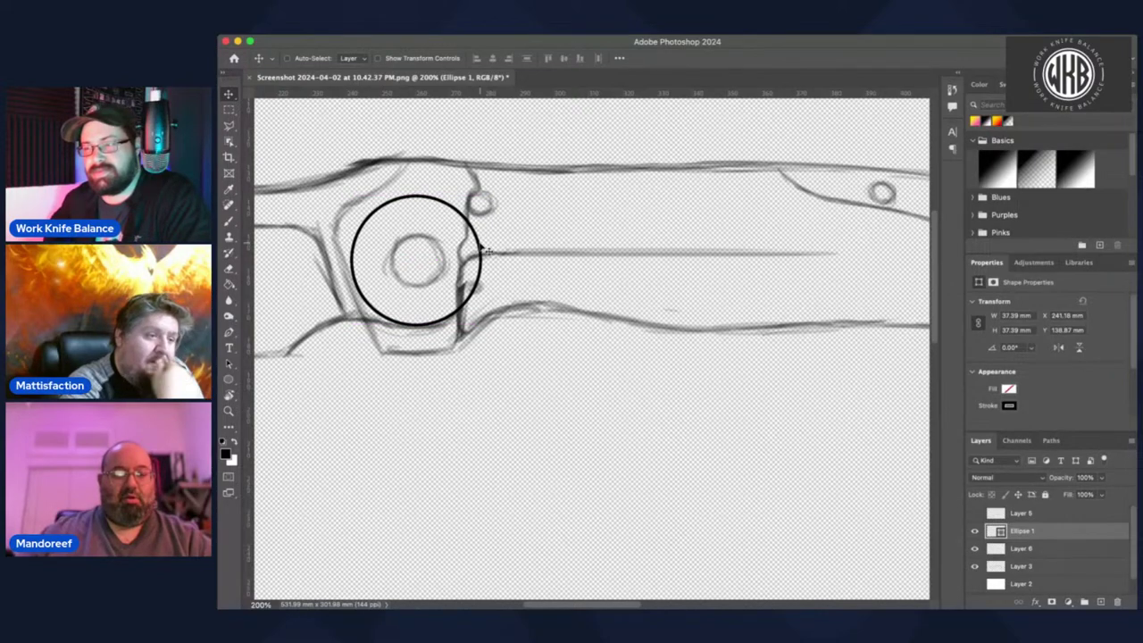
- On Layer 6, brush the lower tang edge as a smooth arc following the circle around the pivot
click(1015, 552)
key(r)
drag(527, 237, 811, 458)
drag(762, 329, 672, 251)
key(b)
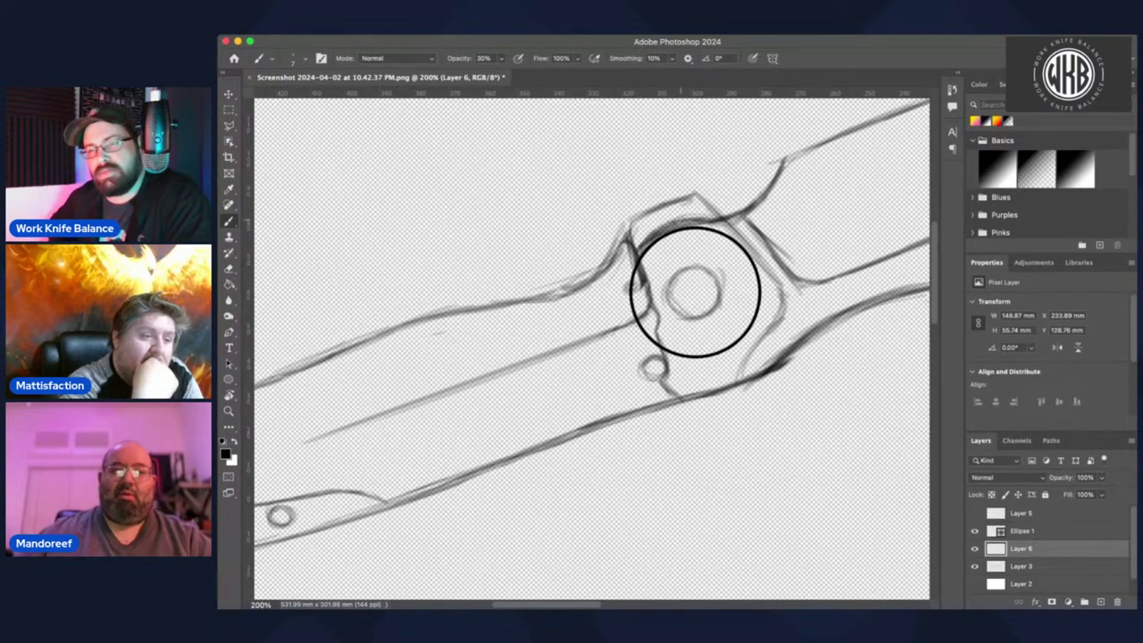
- Hide the Ellipse 1 circle and examine the whole knife drawing
key(r)
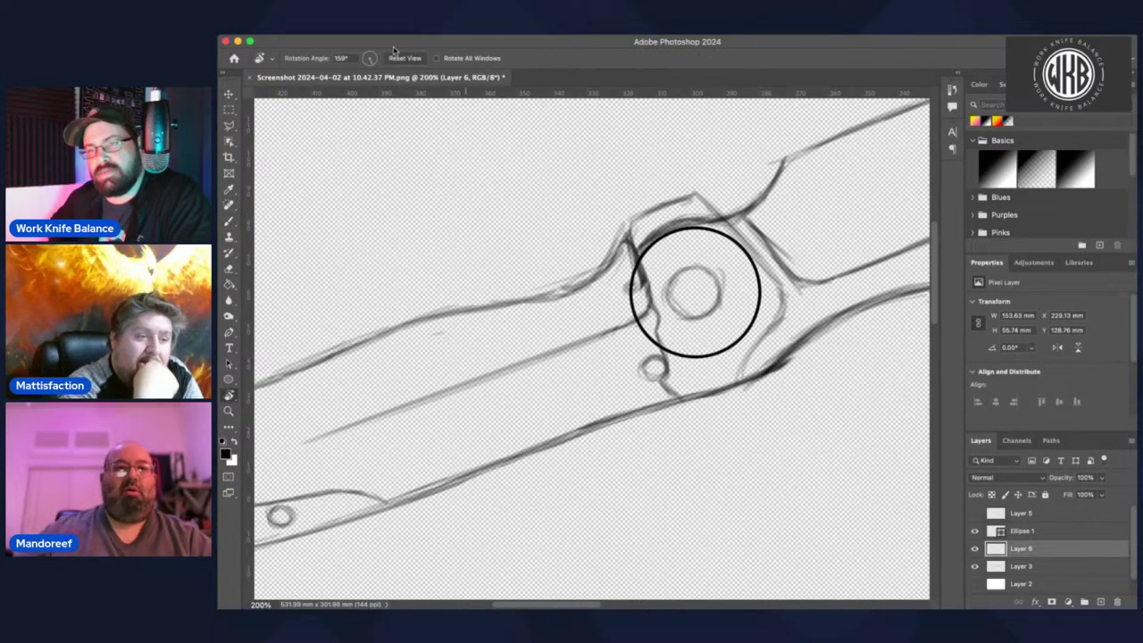
click(404, 58)
key(b)
key(super+minus)
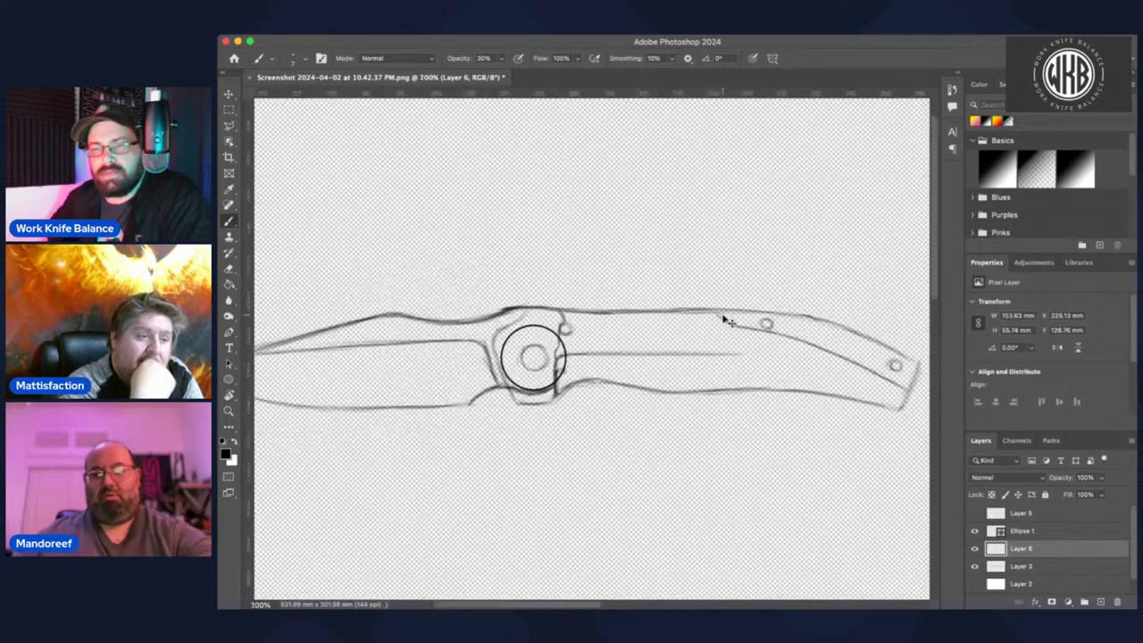
key(super+minus)
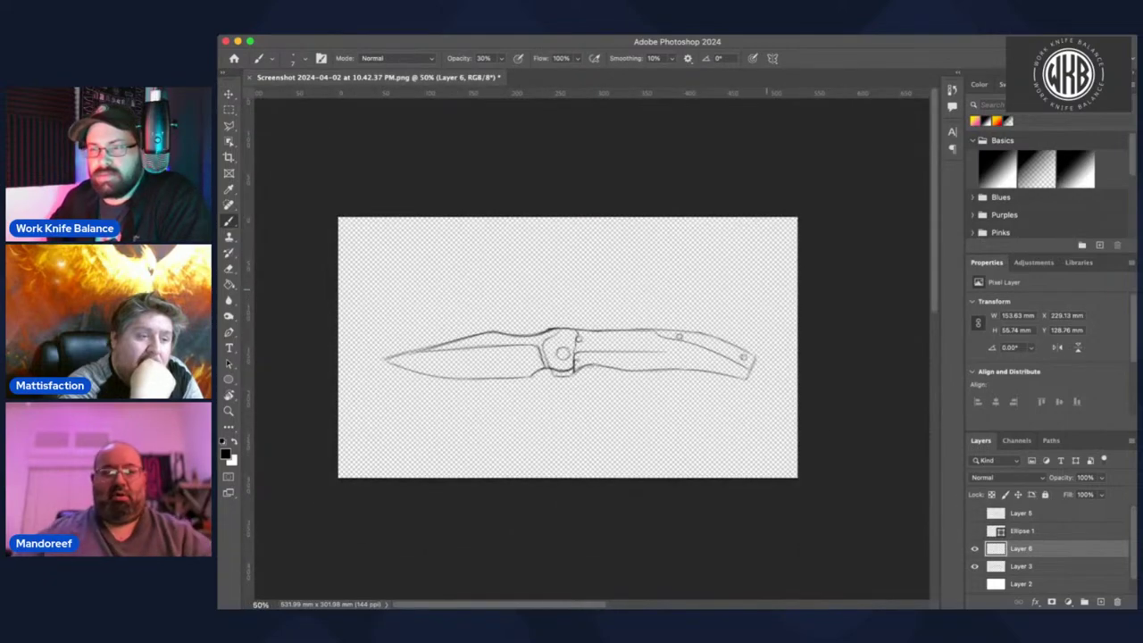
key(super+plus)
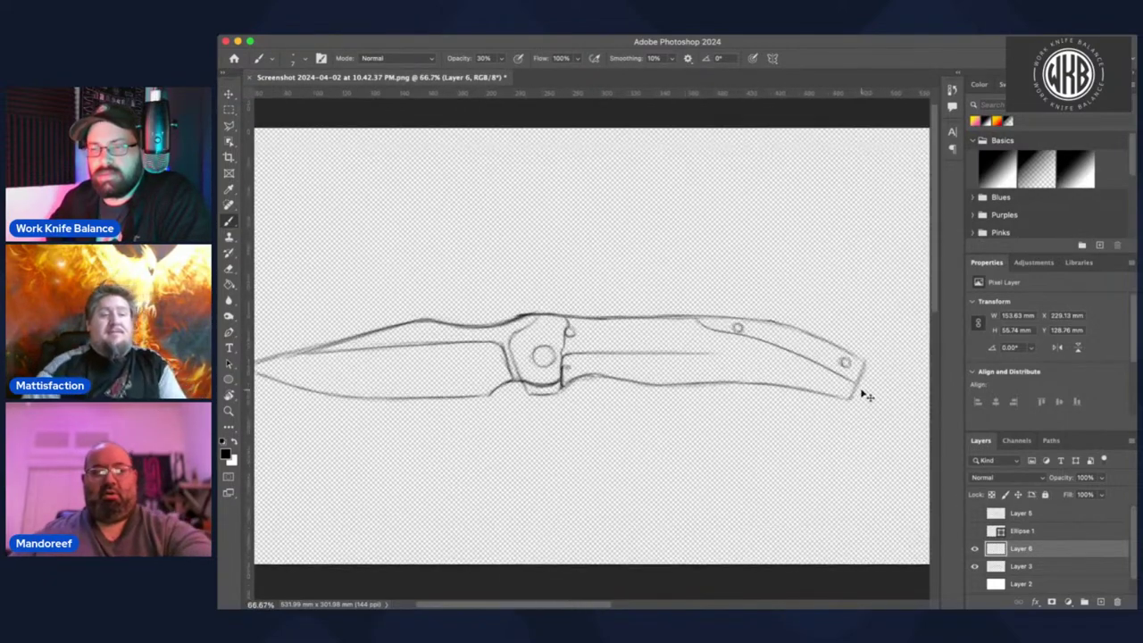
key(super+minus)
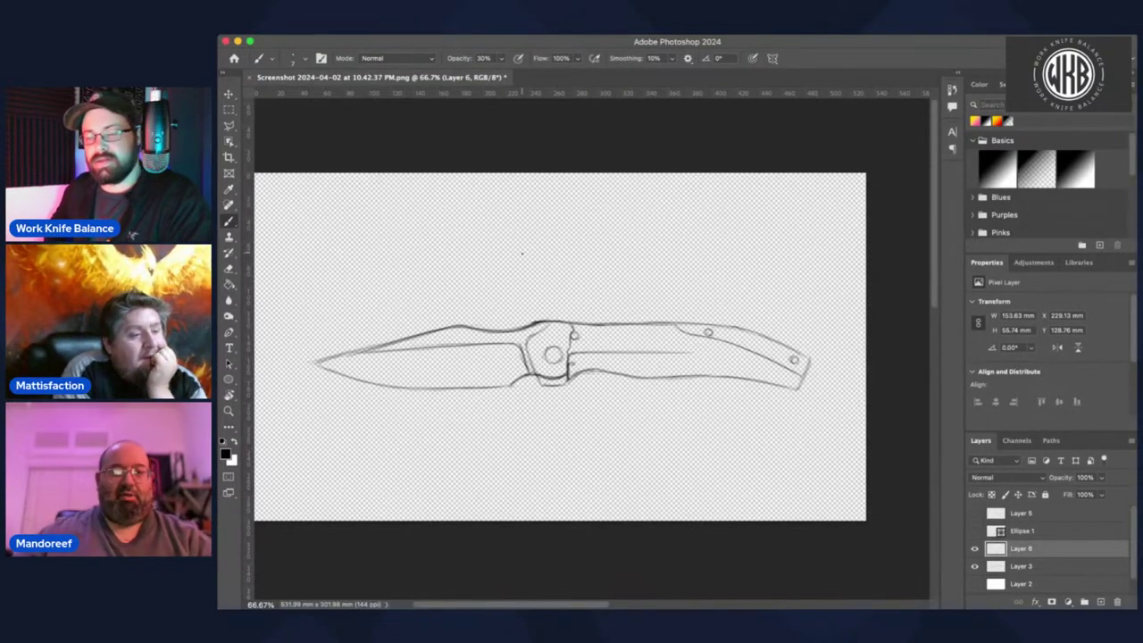
- Brush a second line just inside the blade's spine, running from near the tip back to the spine's peak
key(super+plus)
key(super+plus)
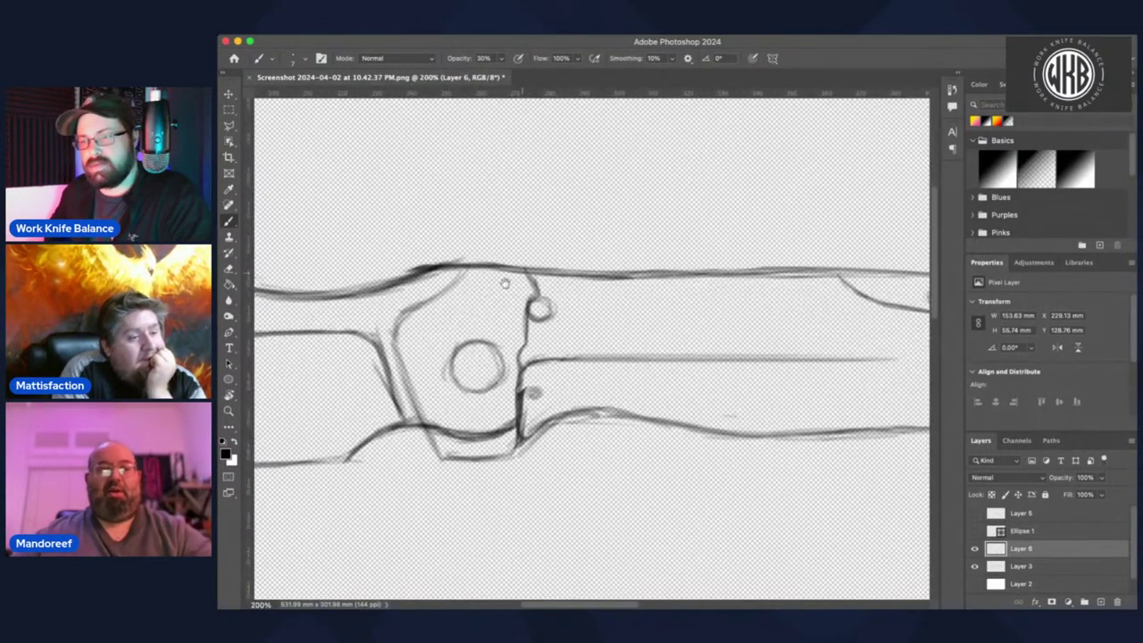
drag(503, 280, 919, 98)
drag(546, 134, 681, 275)
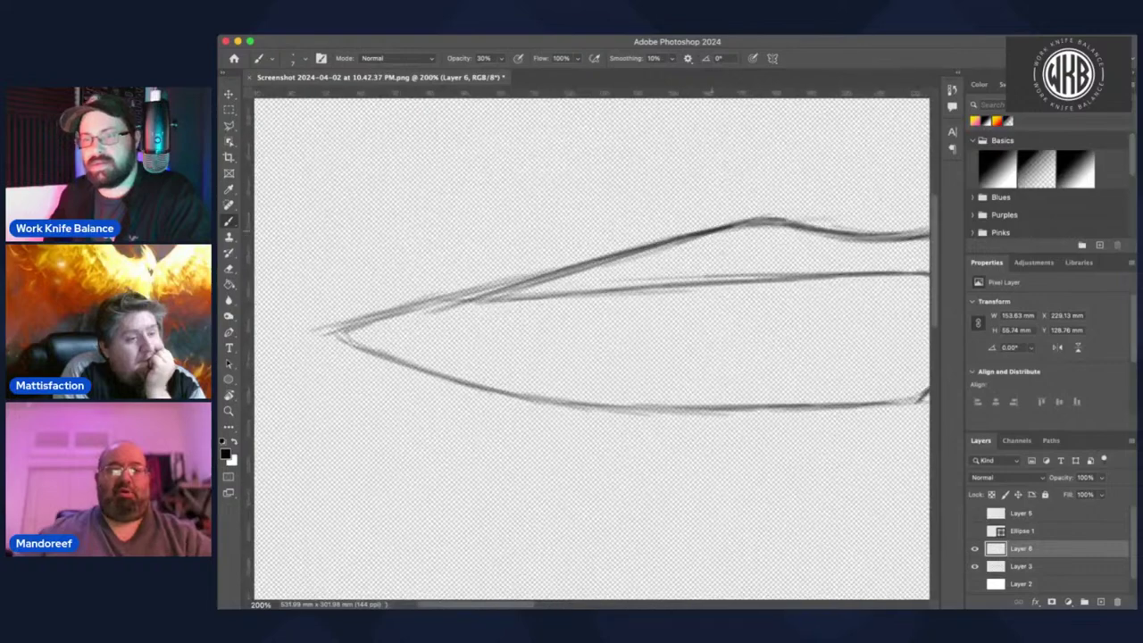
key(r)
drag(616, 205, 534, 208)
key(b)
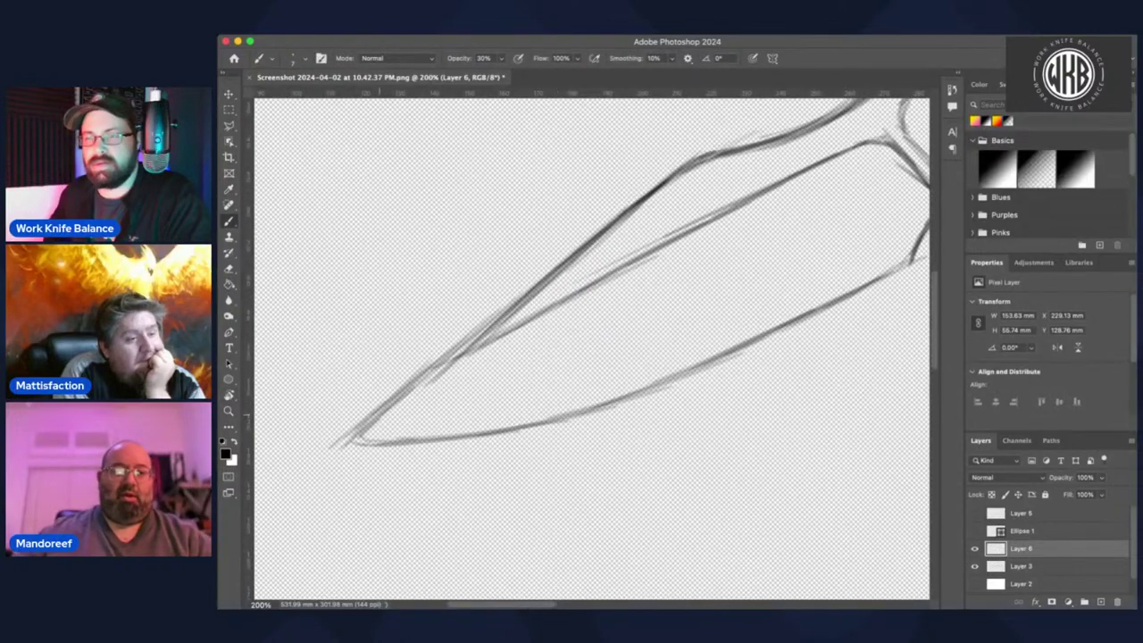
drag(387, 410, 518, 313)
drag(457, 361, 546, 293)
drag(496, 332, 565, 278)
drag(518, 316, 604, 247)
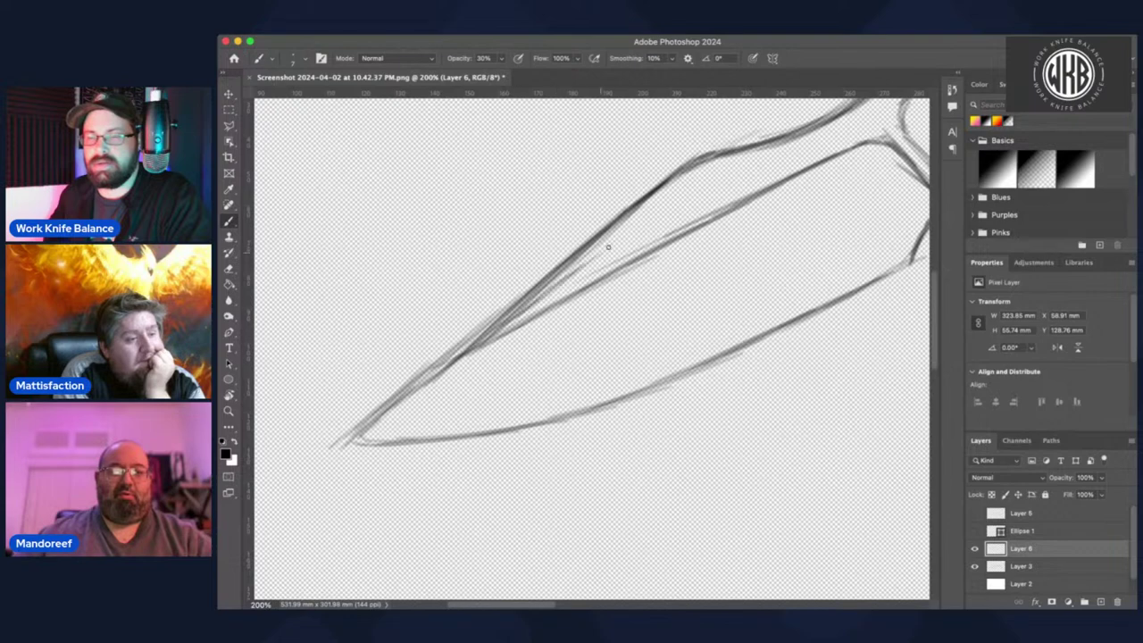
drag(552, 293, 664, 205)
drag(587, 266, 682, 188)
drag(607, 248, 694, 180)
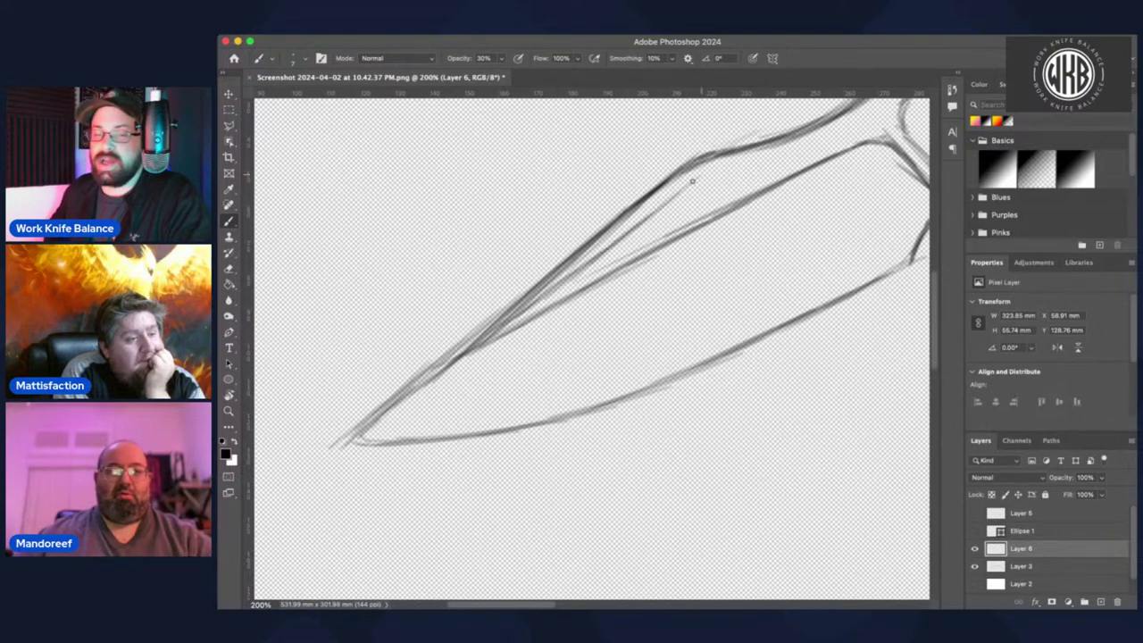
drag(647, 219, 724, 160)
drag(616, 241, 693, 184)
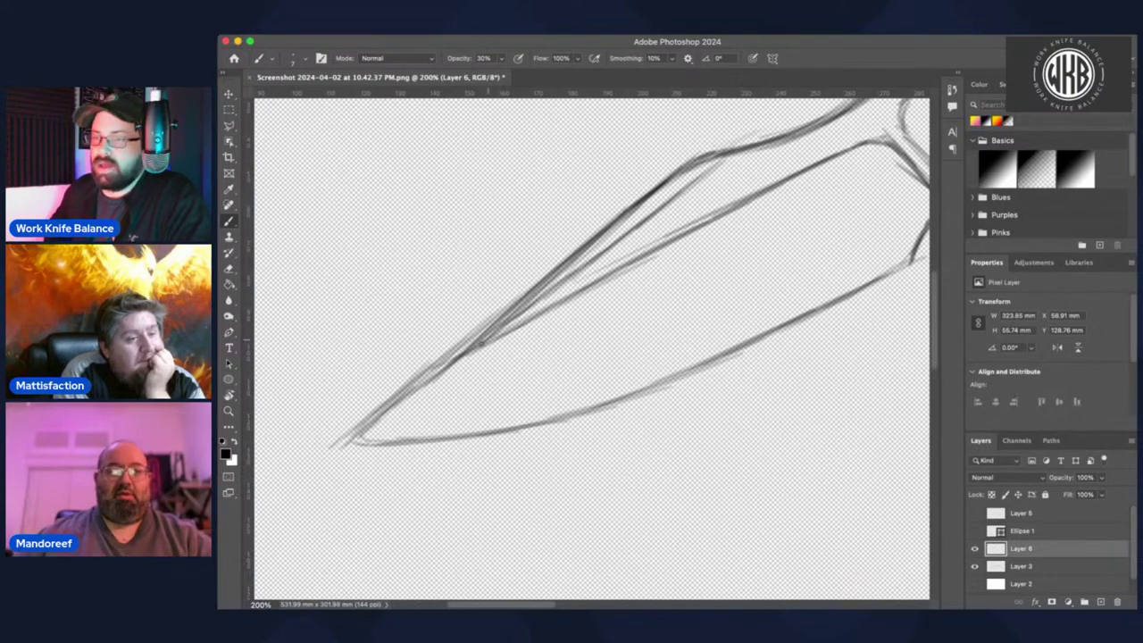
- Darken the blade's spine and the line inside it with overlapping strokes from the tip toward the peak
drag(522, 312, 361, 435)
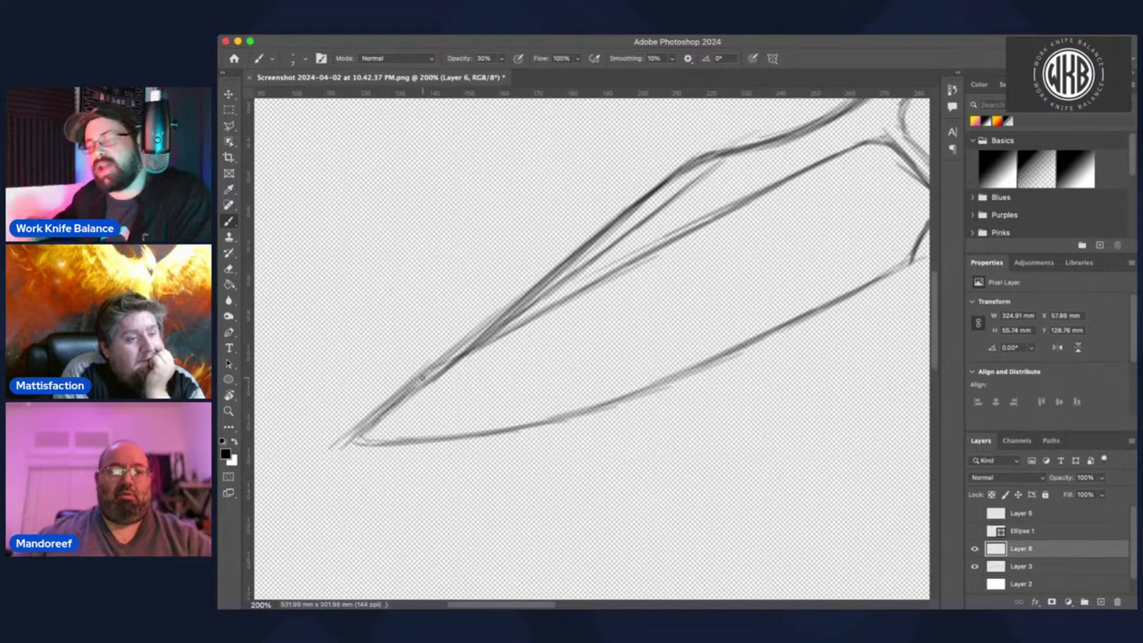
drag(482, 329, 416, 386)
mouse_move(523, 298)
mouse_down()
mouse_move(446, 357)
mouse_move(568, 260)
mouse_up()
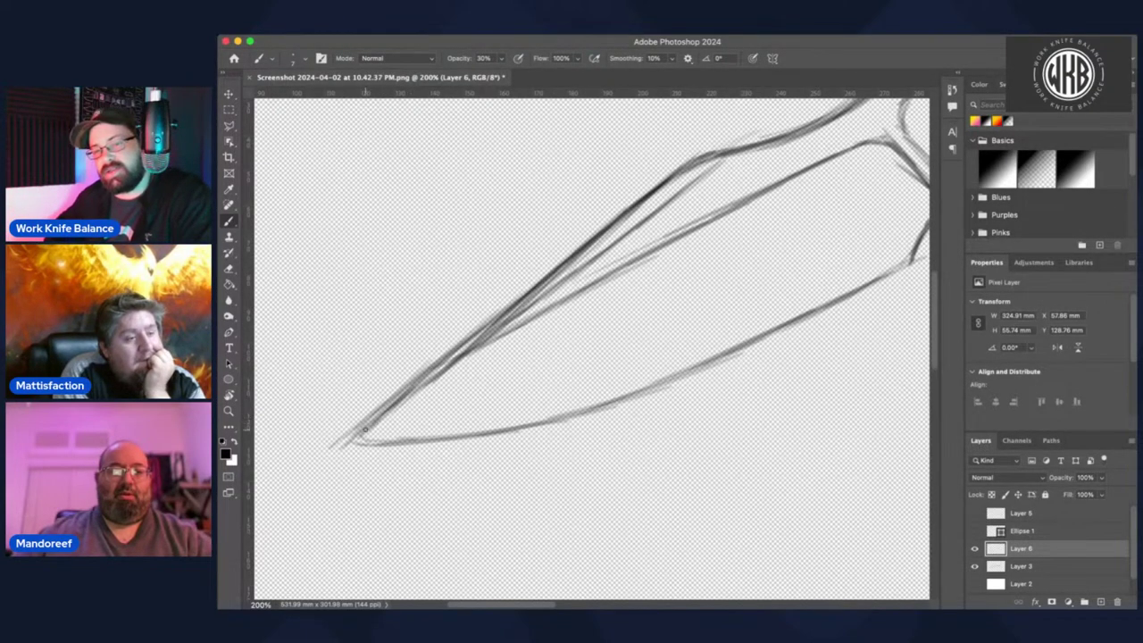
drag(535, 306, 441, 375)
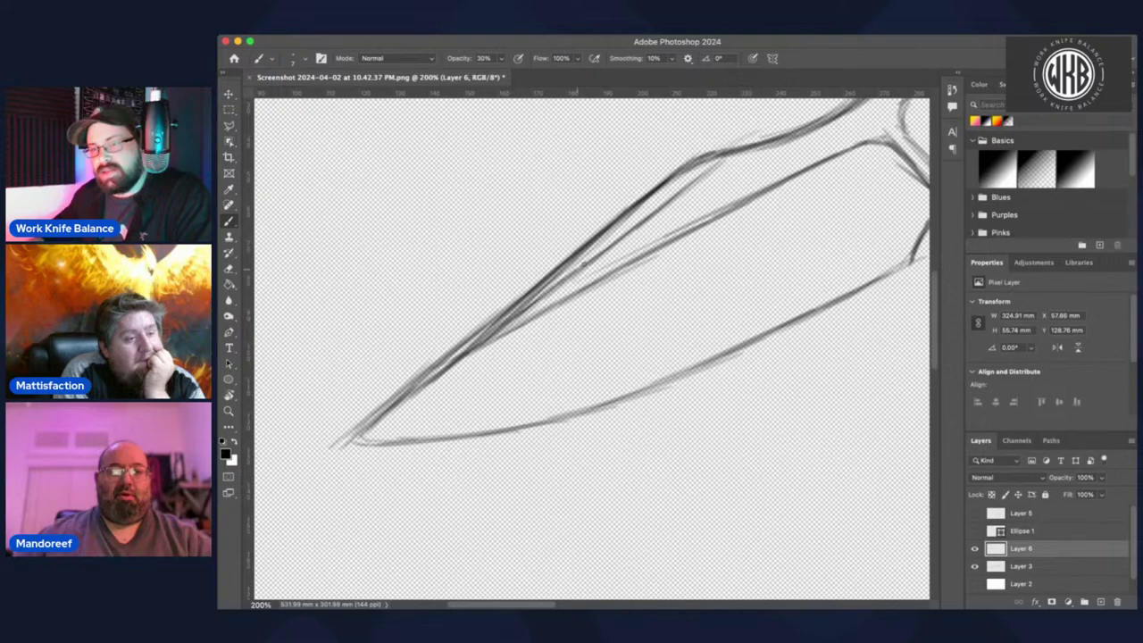
drag(629, 229, 532, 303)
drag(671, 198, 571, 272)
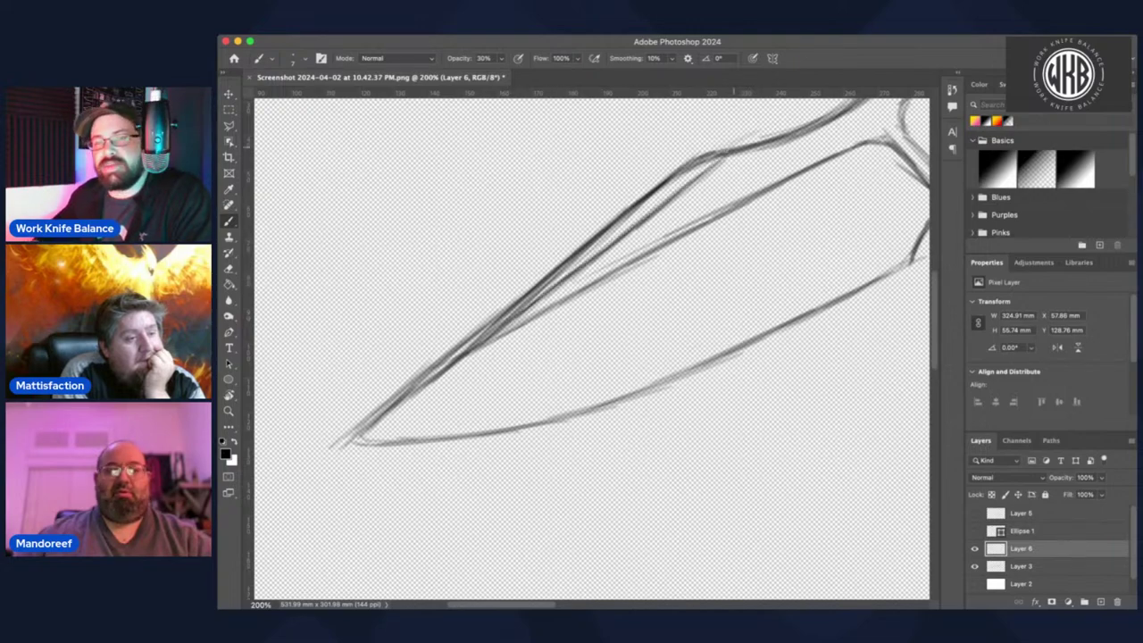
- Brush a second line just inside the blade's cutting edge, running from the heel to about mid-blade
key(r)
drag(667, 197, 719, 474)
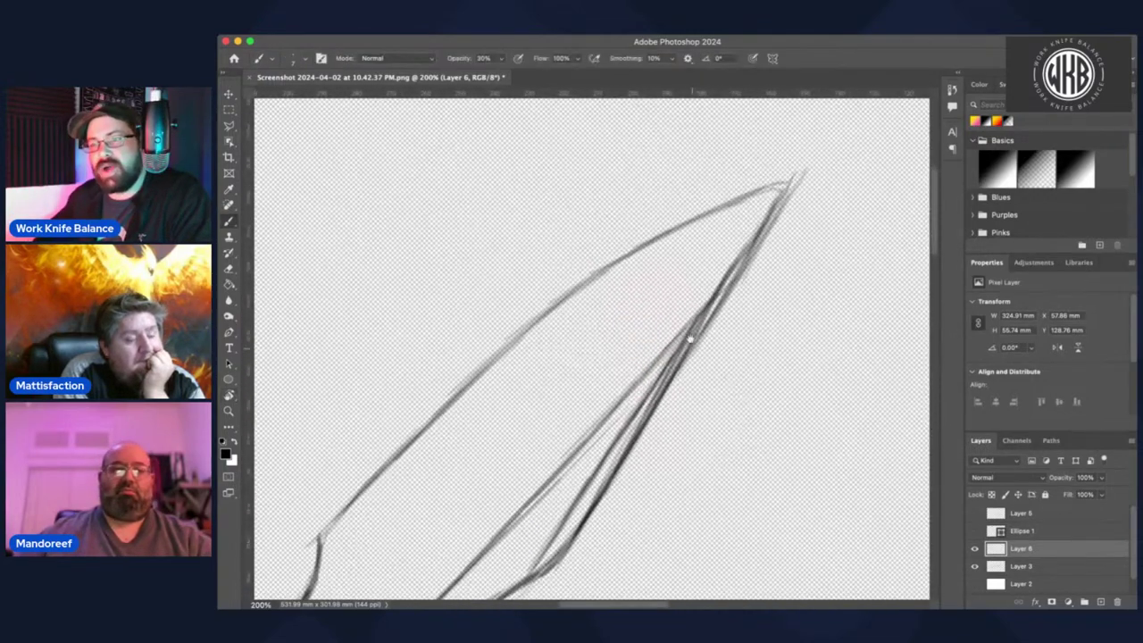
mouse_move(688, 339)
mouse_down()
mouse_move(706, 199)
mouse_move(688, 242)
mouse_move(718, 201)
mouse_move(734, 216)
mouse_up()
key(b)
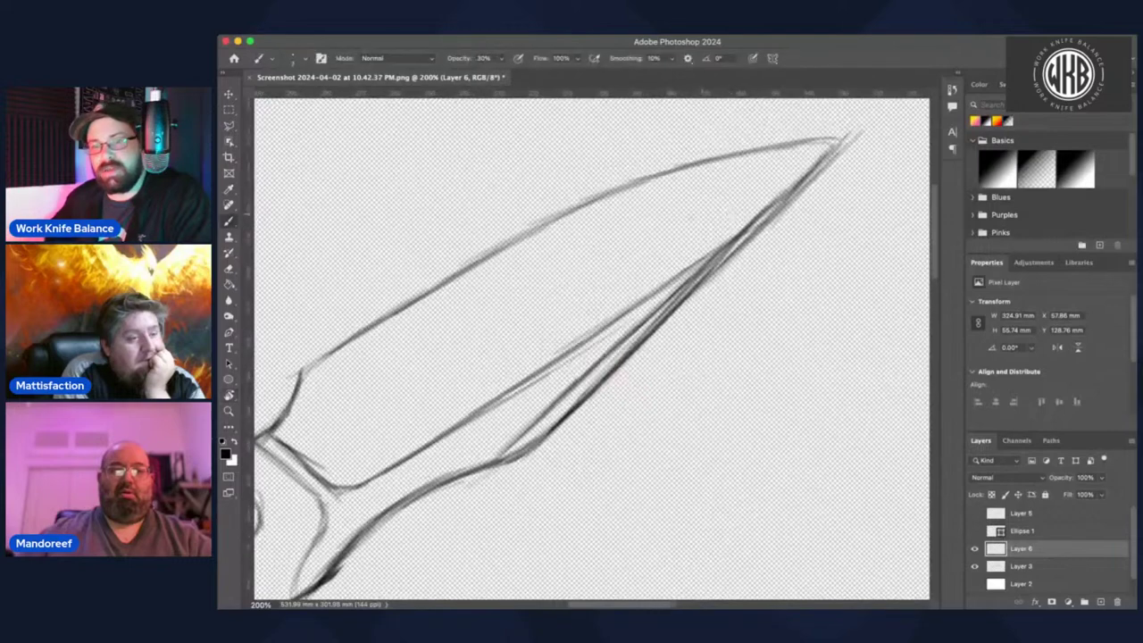
key(space)
drag(653, 210, 674, 235)
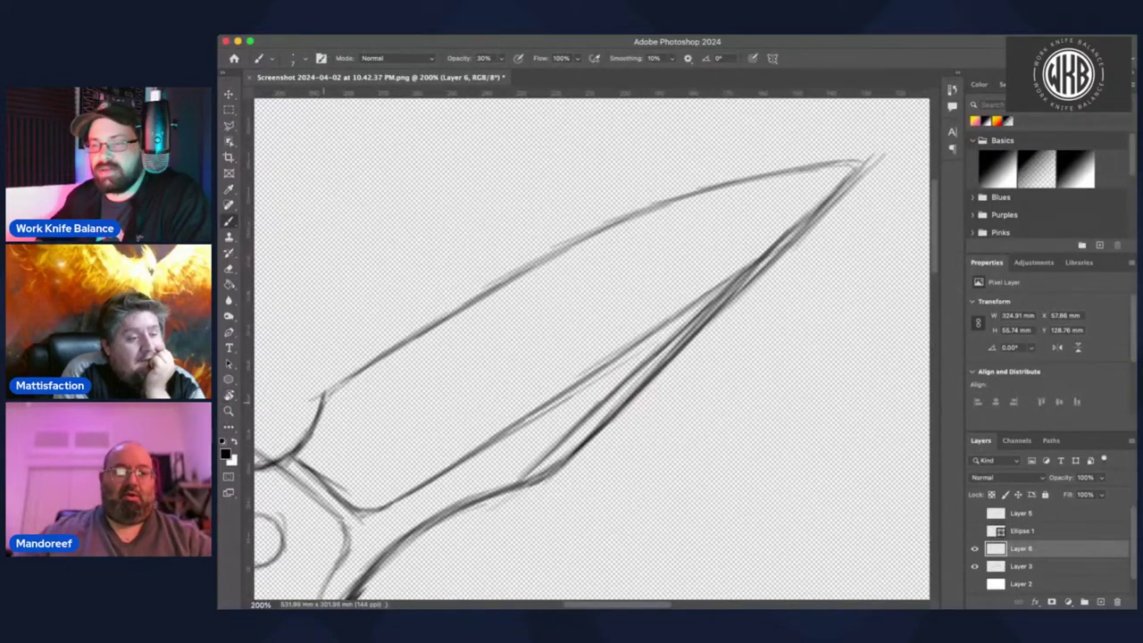
drag(327, 408, 452, 321)
drag(400, 358, 609, 239)
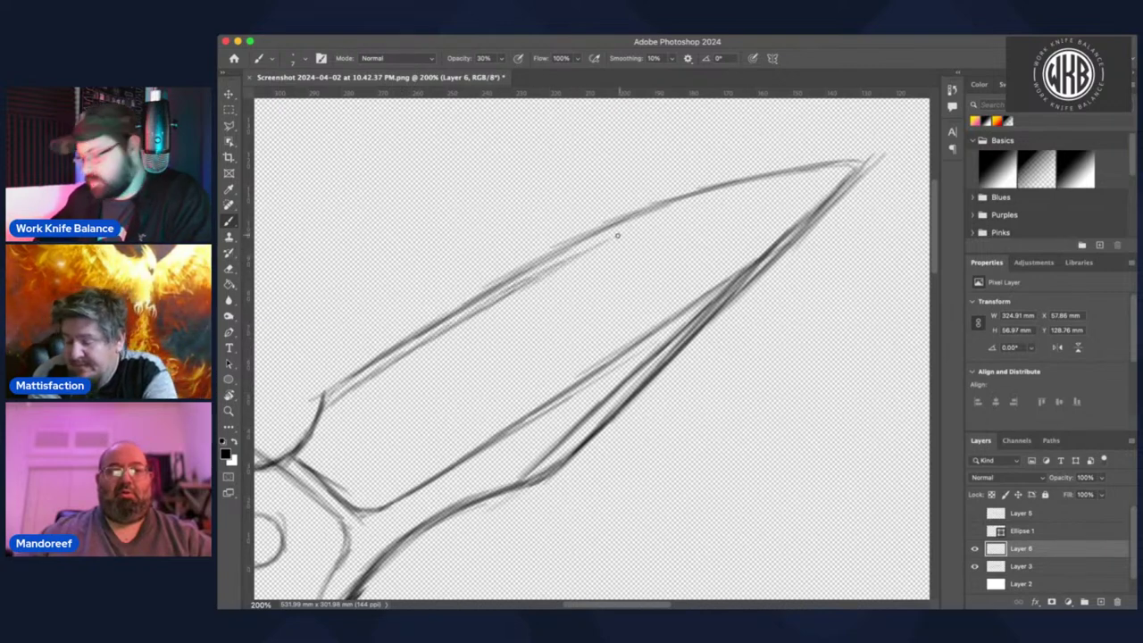
- Extend the line inside the cutting edge around the belly to the blade's tip with short overlapping strokes
drag(541, 274, 622, 229)
mouse_move(565, 259)
mouse_down()
mouse_move(637, 225)
mouse_move(613, 236)
mouse_up()
drag(611, 239, 657, 216)
drag(575, 255, 640, 223)
drag(636, 225, 677, 207)
drag(602, 239, 667, 211)
drag(664, 214, 687, 203)
drag(616, 236, 760, 188)
drag(684, 205, 806, 176)
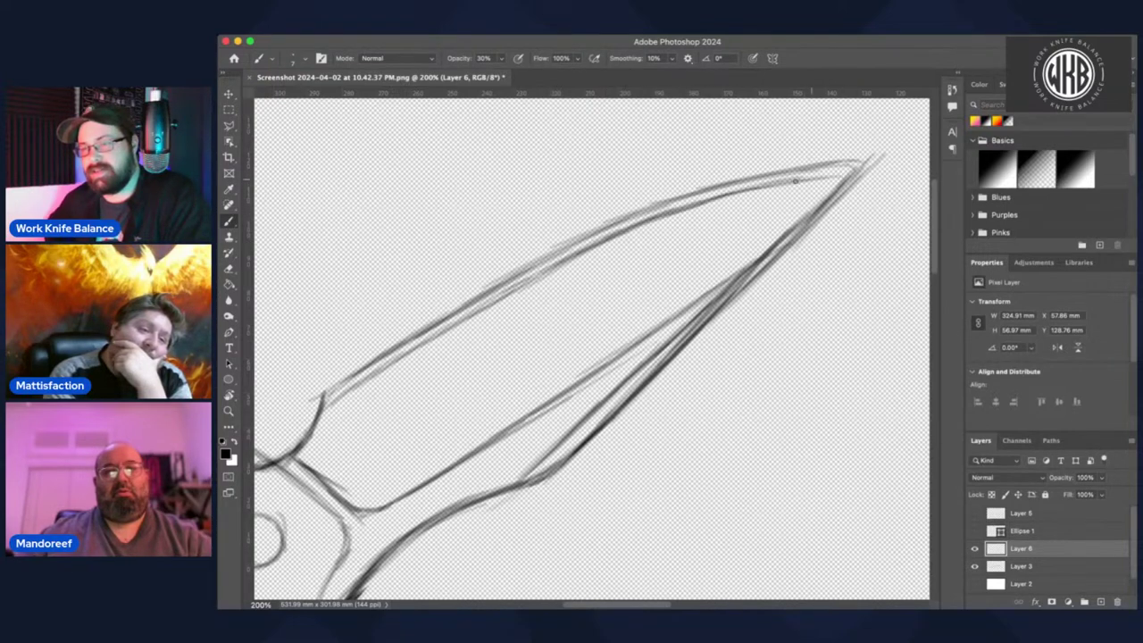
mouse_move(849, 175)
mouse_down()
mouse_move(768, 183)
mouse_move(852, 169)
mouse_move(783, 177)
mouse_up()
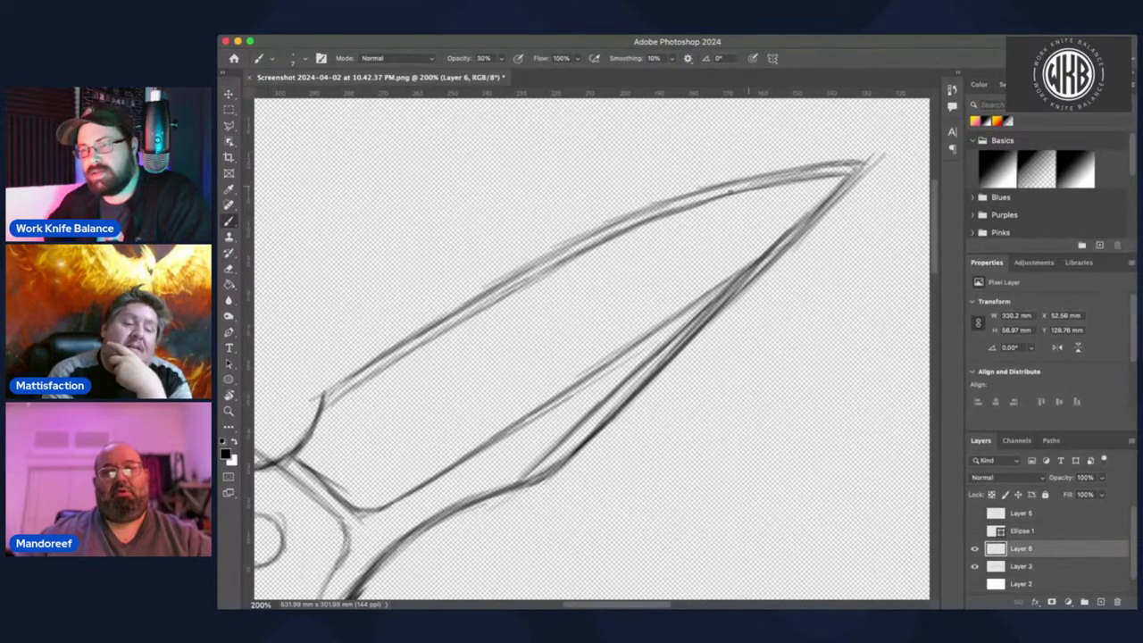
- Examine the blade outline against the white Layer 2 background and over the original hand sketch on Layer 1
key(r)
click(400, 58)
key(b)
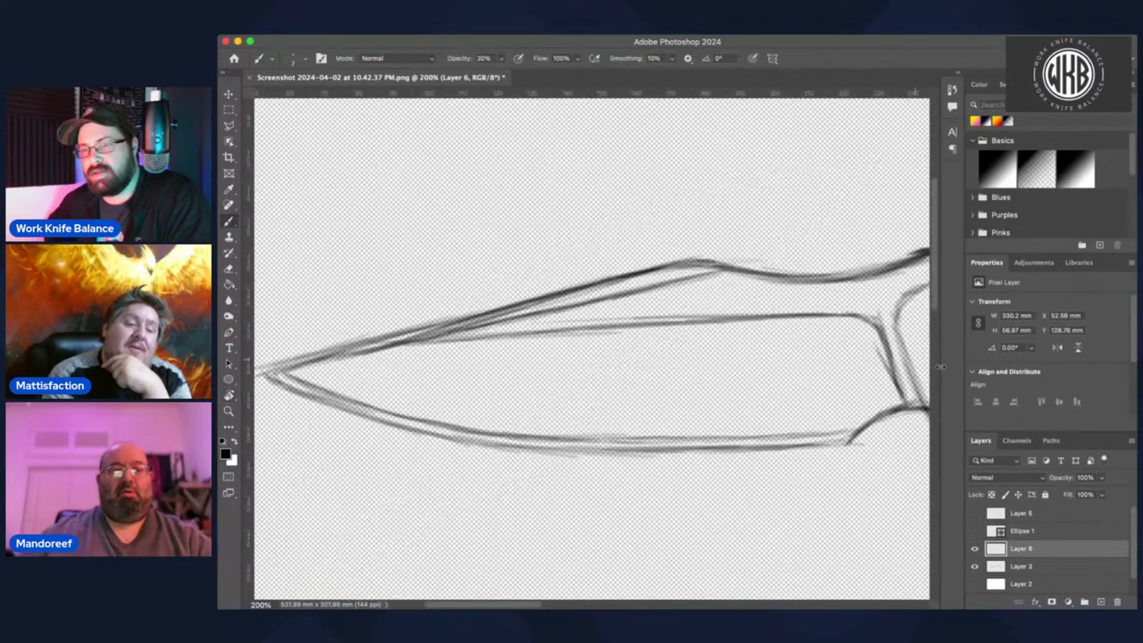
key(super+minus)
key(super+minus)
key(super+plus)
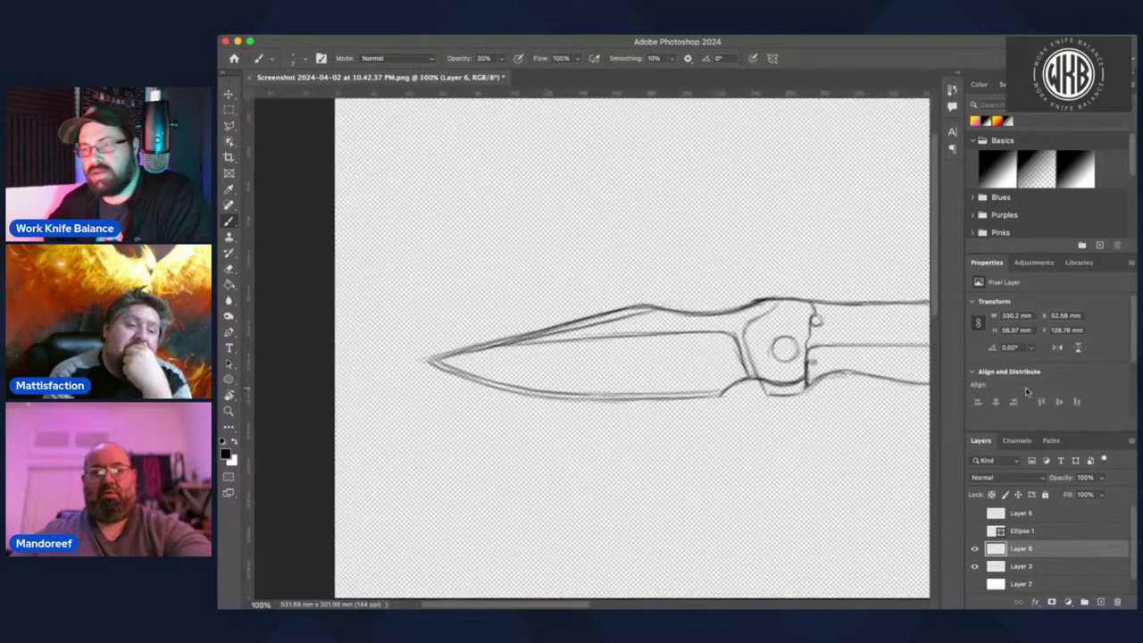
click(975, 583)
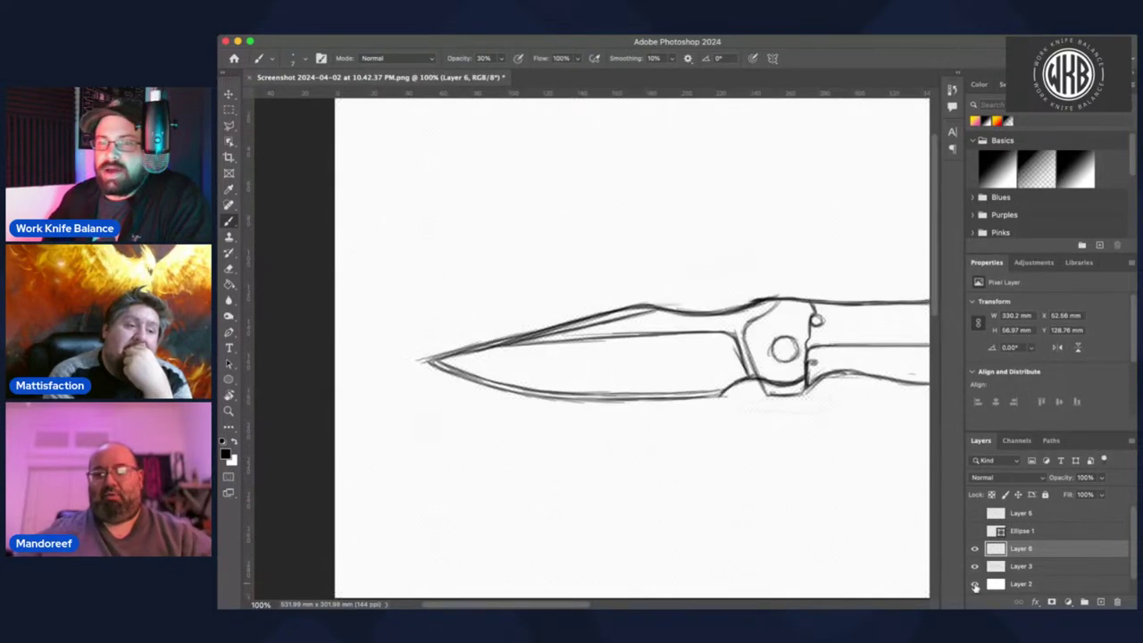
click(975, 583)
scroll(1133, 533, down, 1)
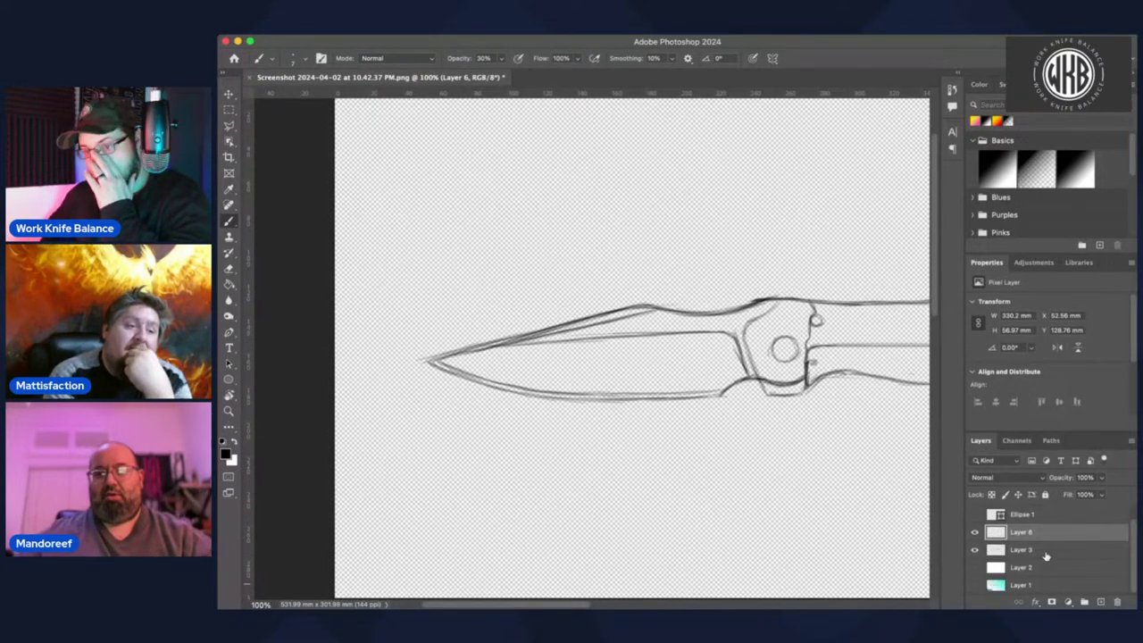
click(975, 584)
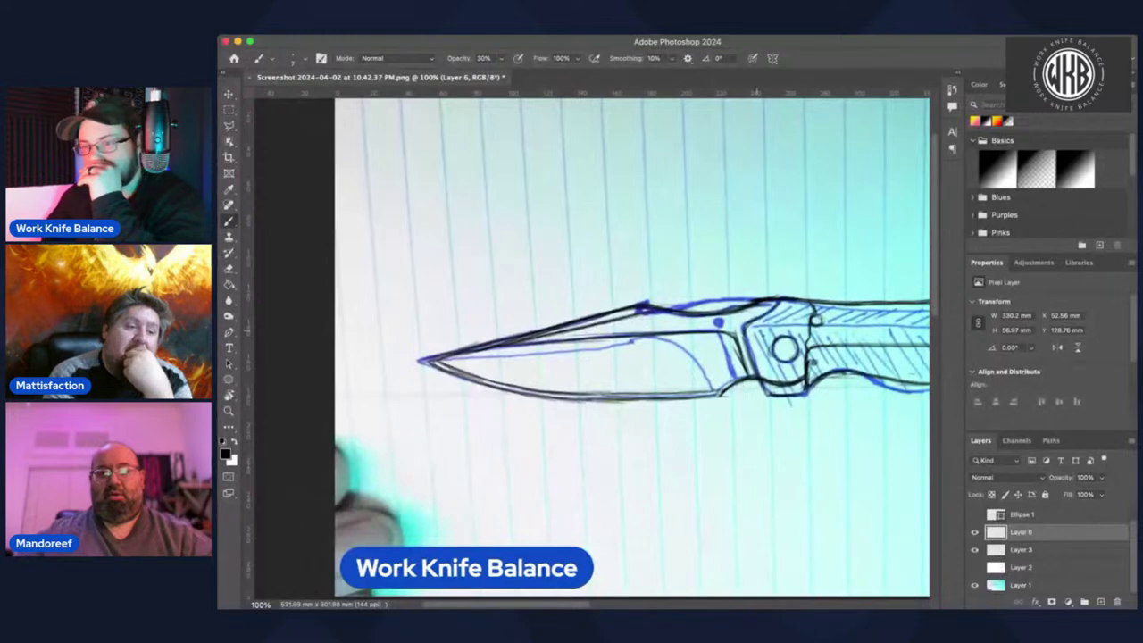
click(975, 585)
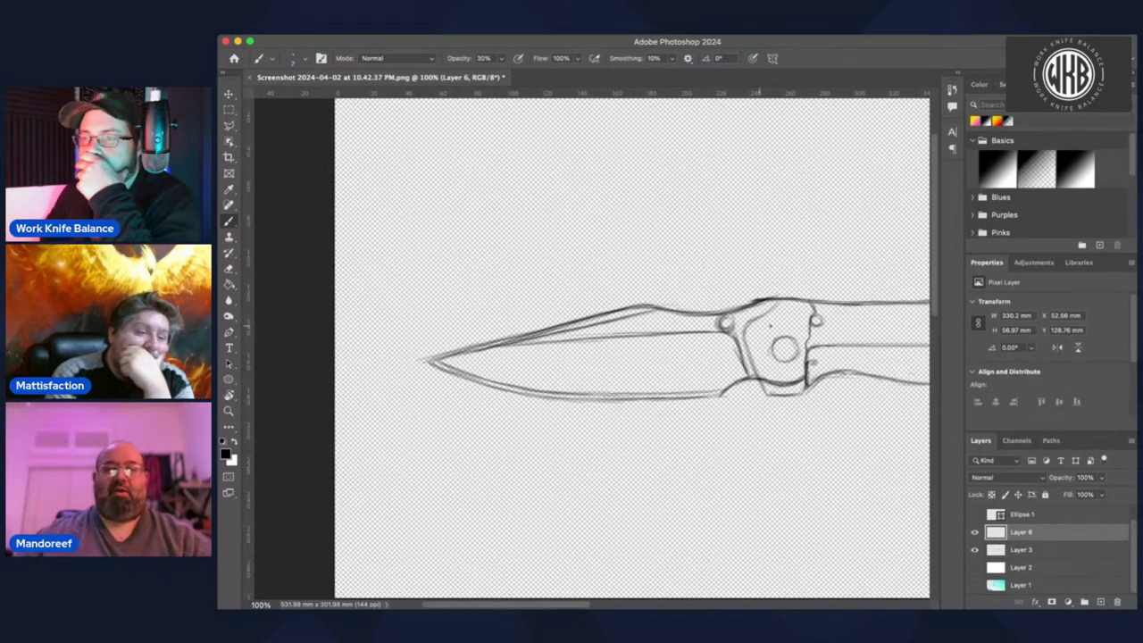
- Try a straight brush line from the small circle at the blade's base to the centre of the pivot hole
key(r)
drag(732, 120, 597, 230)
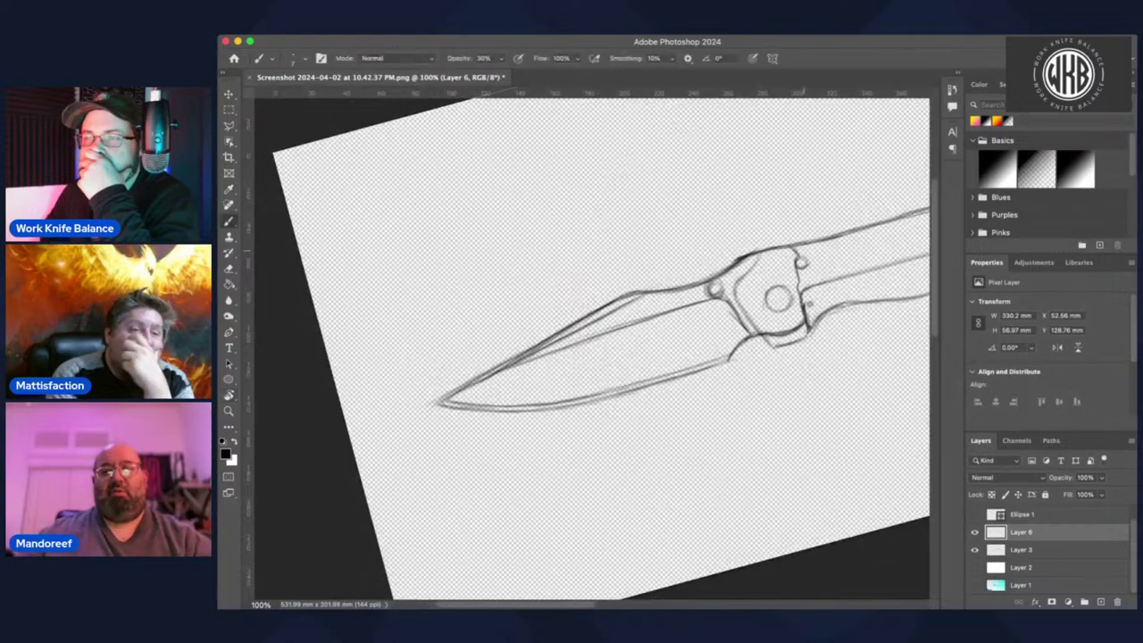
key(super+equal)
key(super+equal)
key(super+minus)
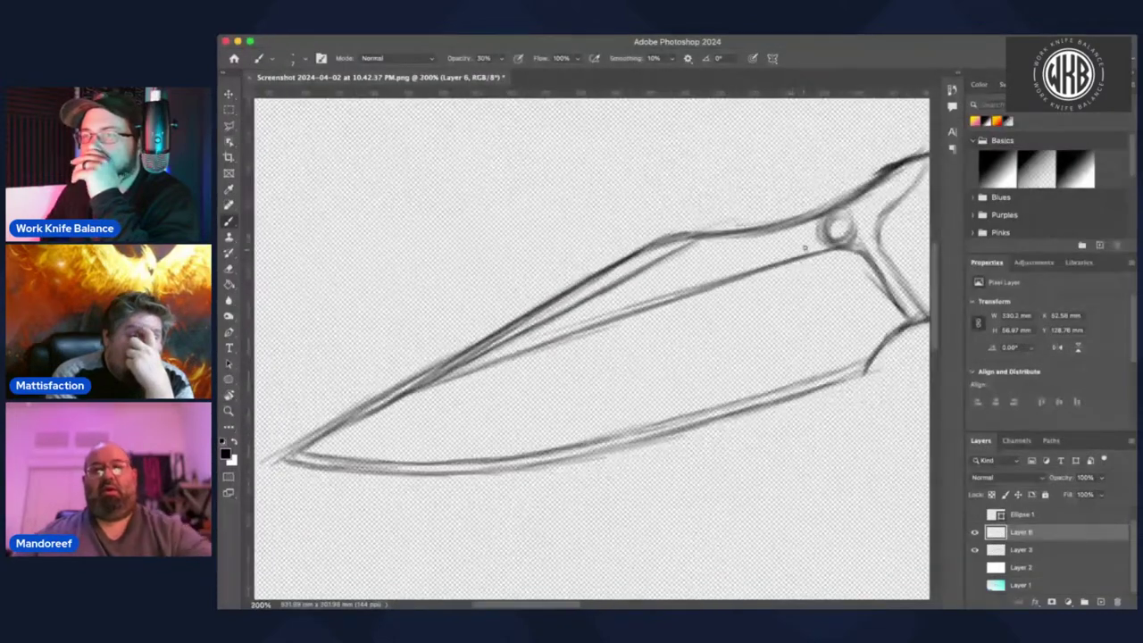
key(space)
drag(794, 197, 511, 235)
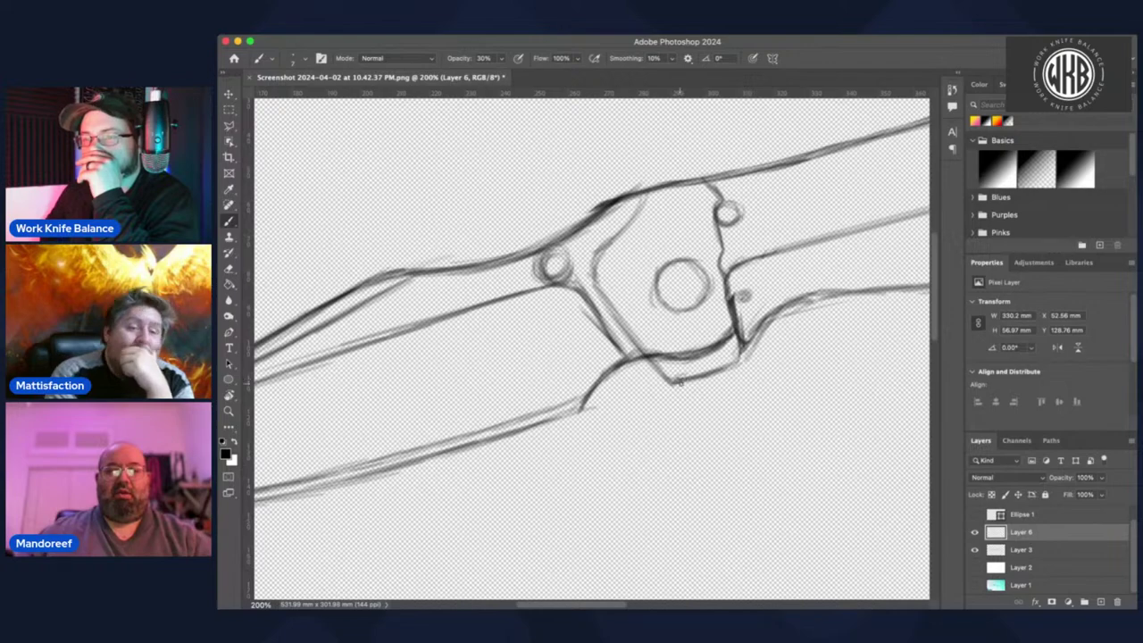
key(r)
drag(709, 241, 587, 196)
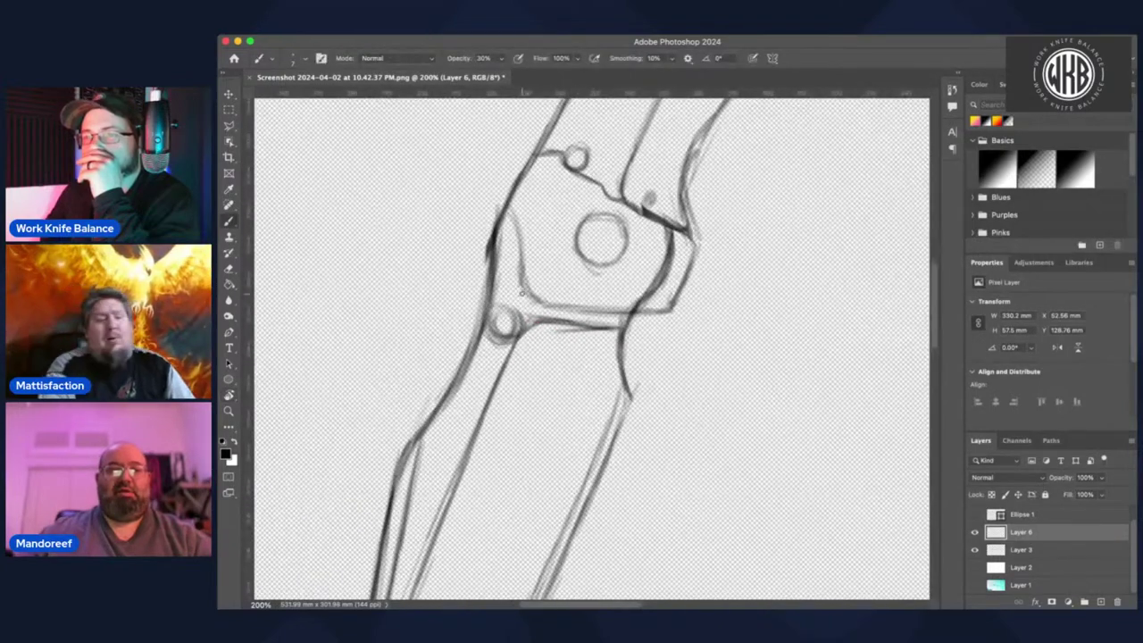
drag(534, 294, 585, 253)
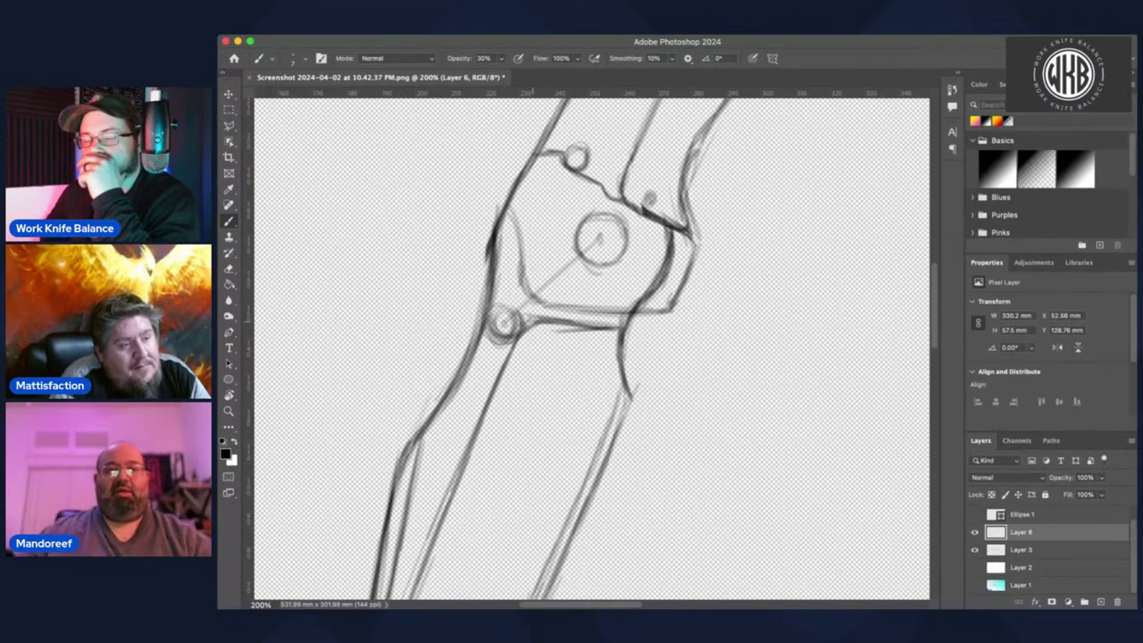
key(super+z)
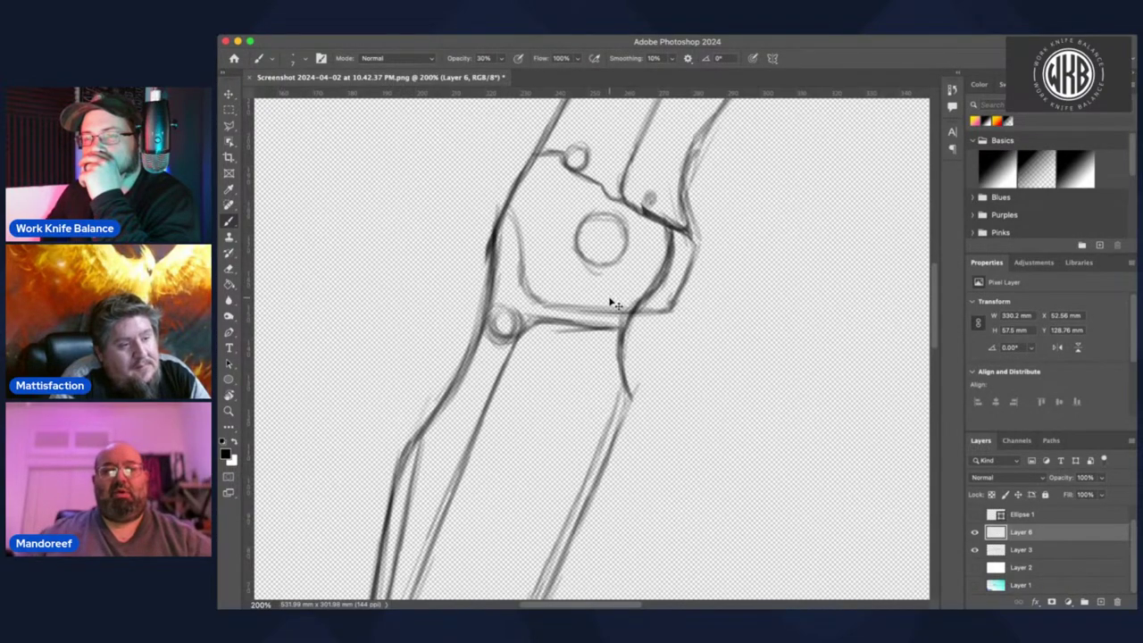
- Return the canvas to its unrotated view and examine the knife's blade, pivot area and handle together
key(r)
drag(610, 292, 752, 343)
key(super+minus)
key(super+minus)
key(super+plus)
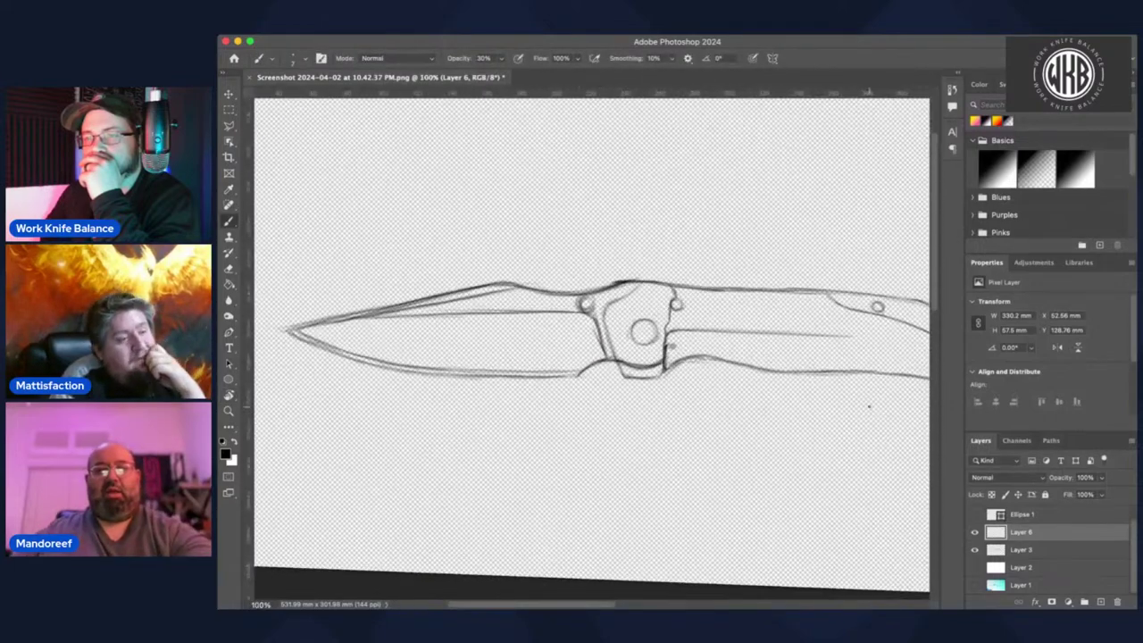
key(r)
click(410, 58)
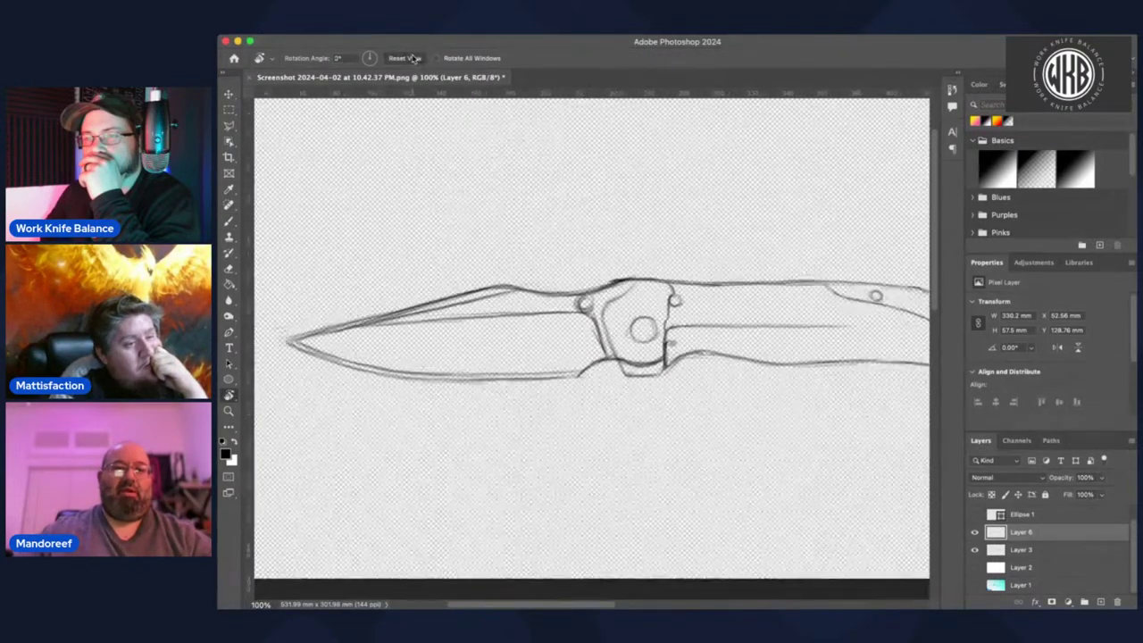
key(b)
- Check what Layer 3 and Layer 6 each contain and merge the two into a single line-art layer
click(975, 549)
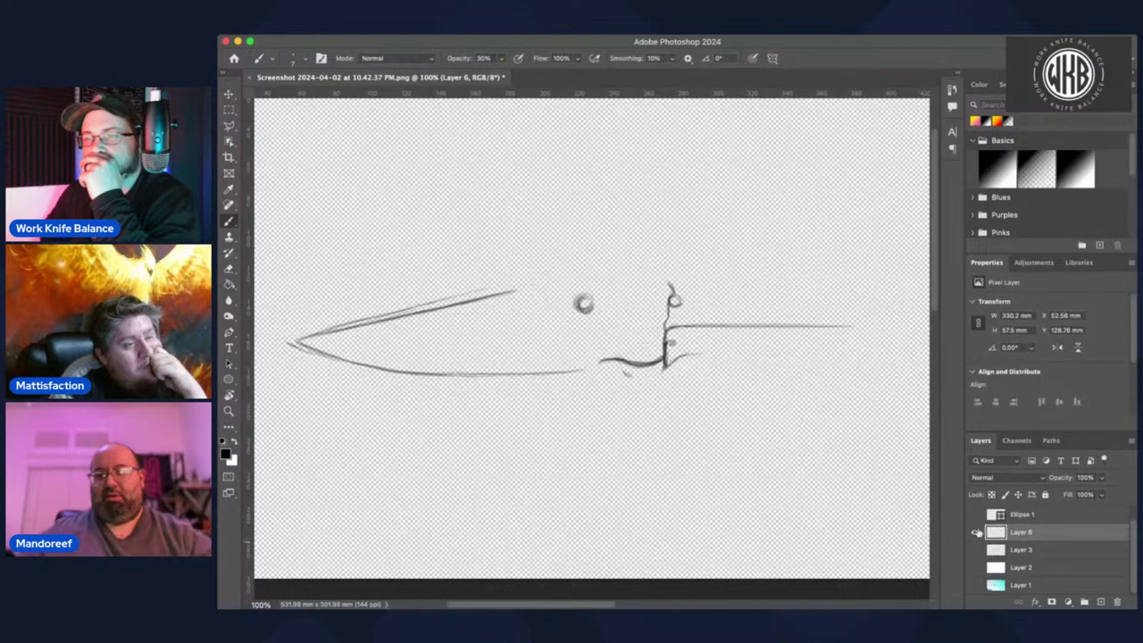
click(975, 532)
click(975, 533)
click(975, 549)
shift+click(1040, 551)
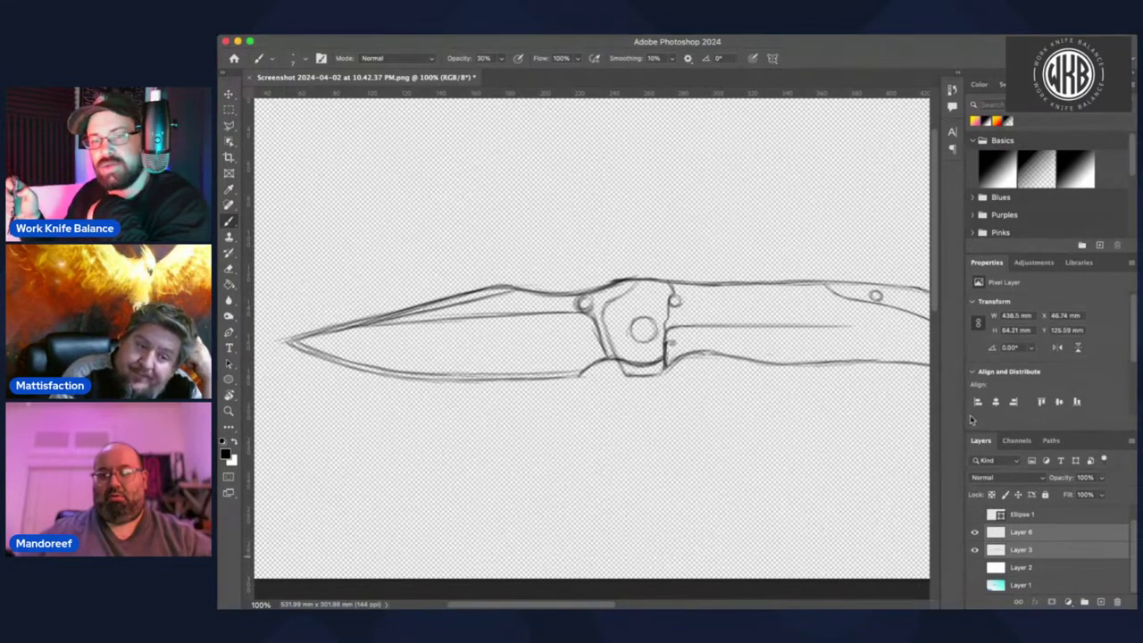
key(super+e)
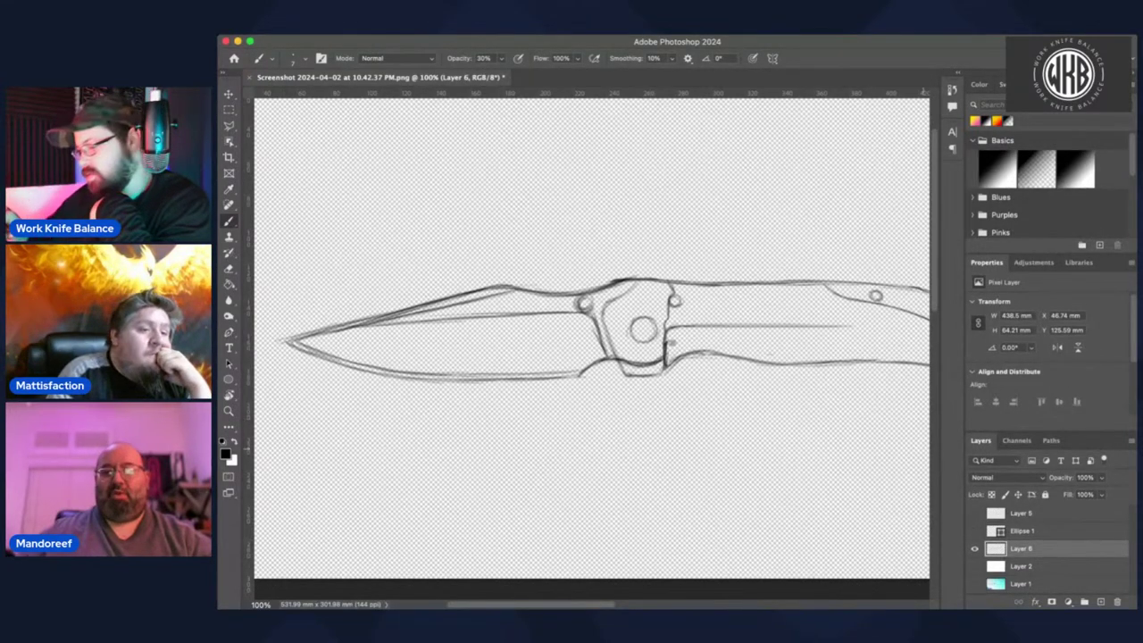
- Select the blade, tang and pivot area with a polygonal lasso outline and copy the selection to a new layer
key(l)
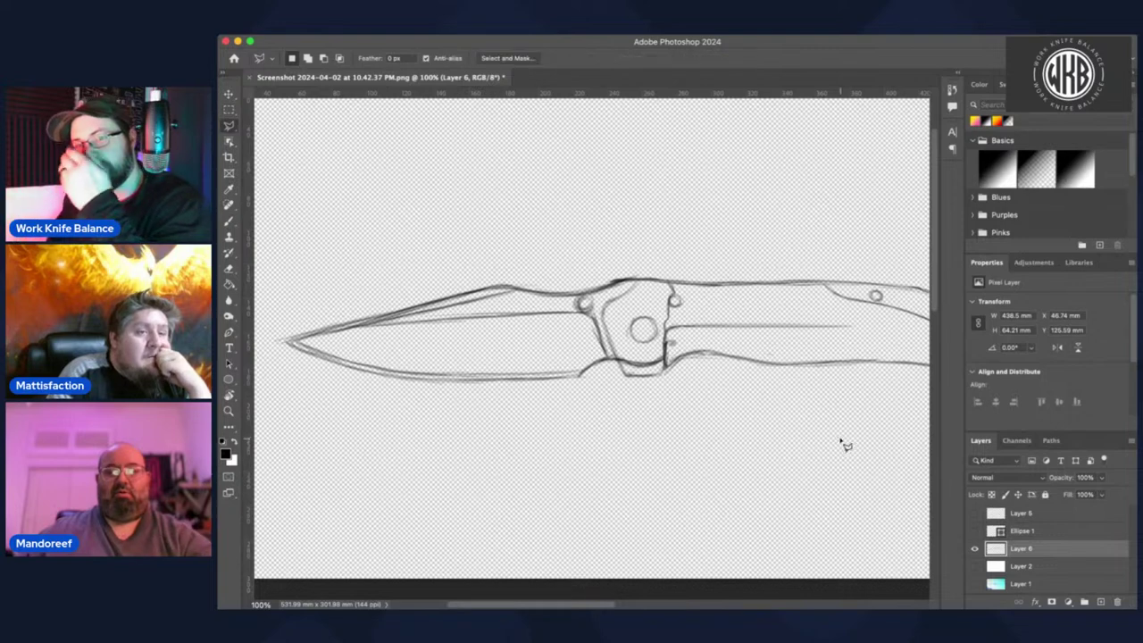
click(276, 331)
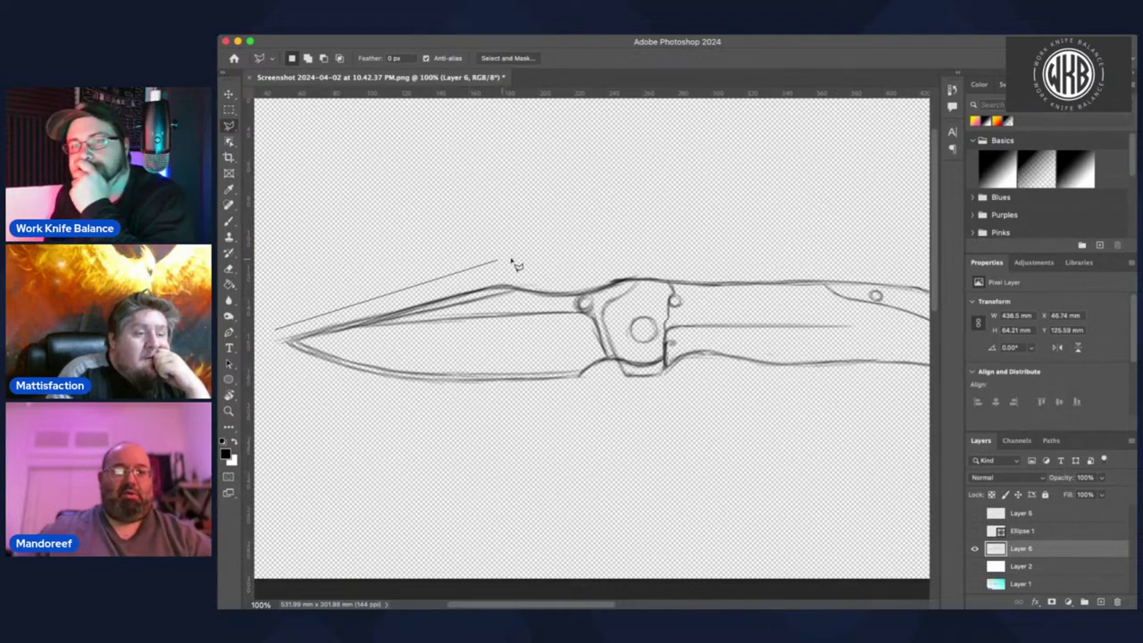
click(536, 261)
click(647, 265)
click(689, 280)
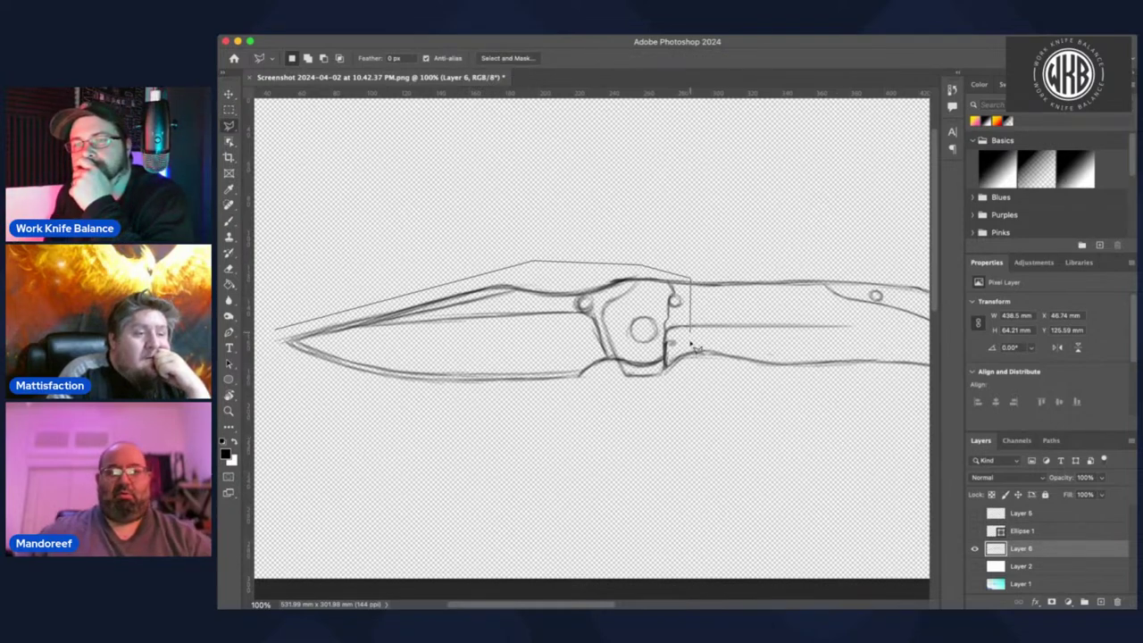
click(688, 373)
click(629, 404)
click(331, 384)
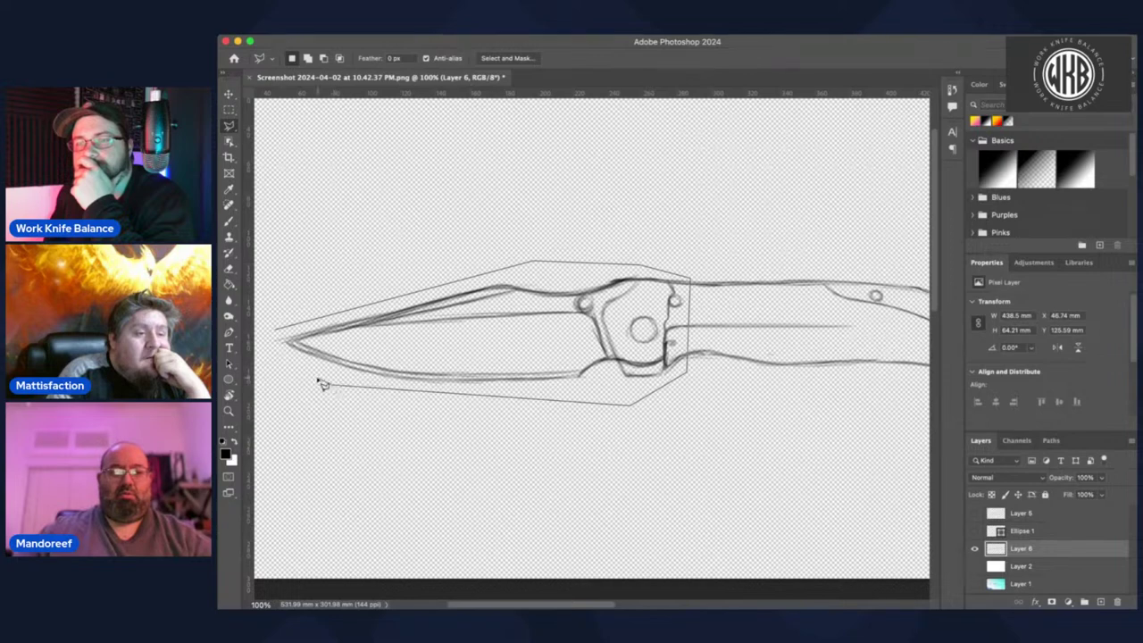
click(278, 335)
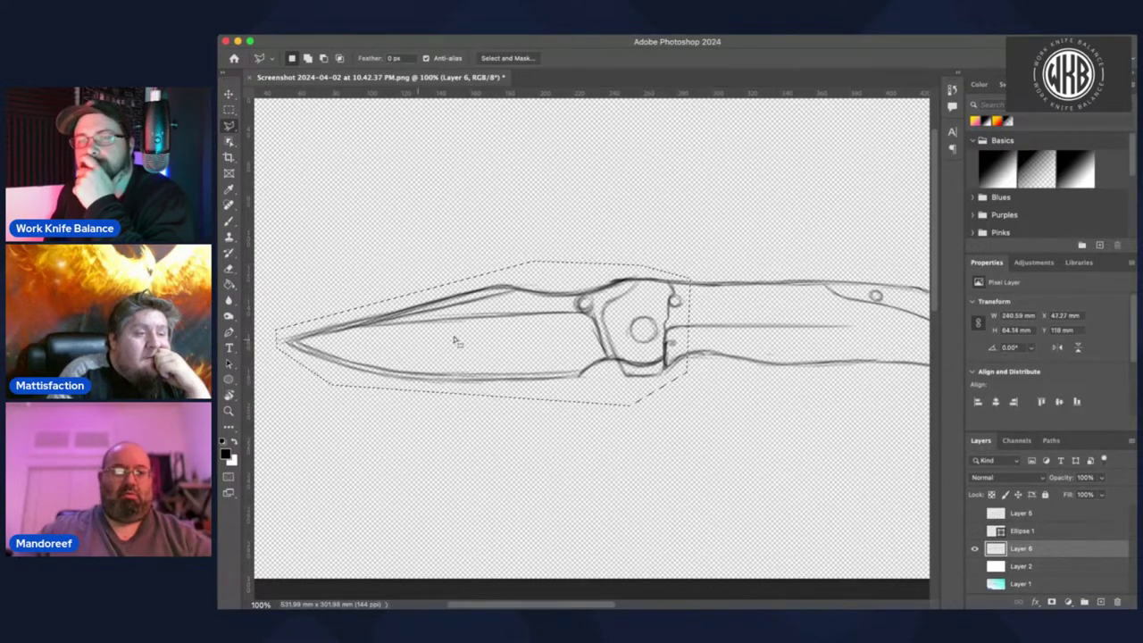
key(ctrl+j)
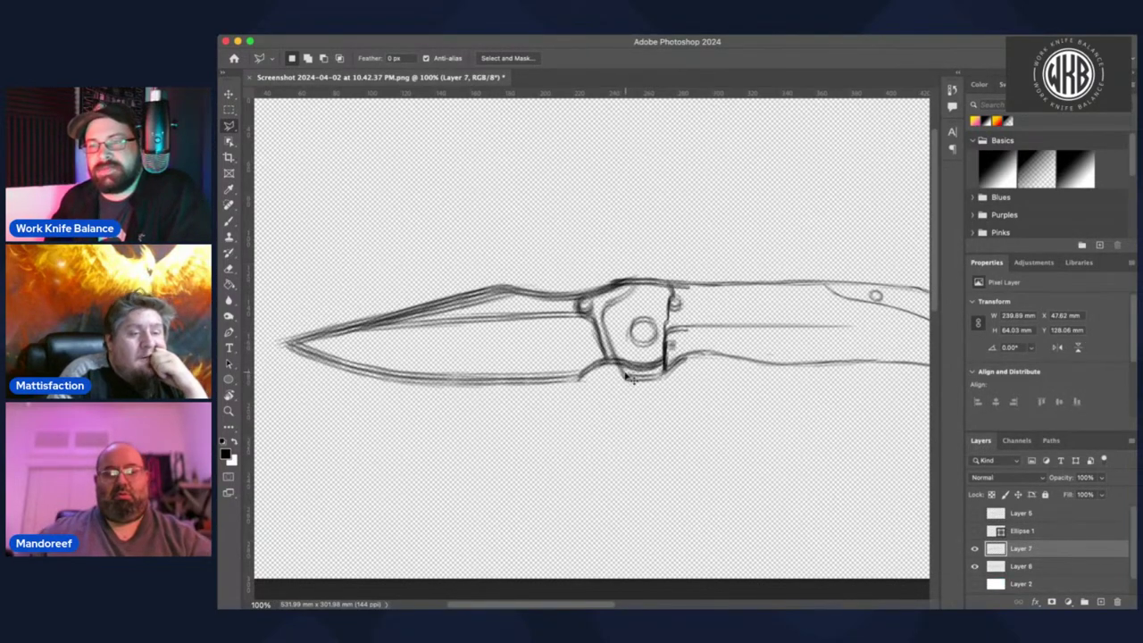
- Free-transform the blade copy, rotating it to −135° and placing its pivot hole over the knife's pivot
key(ctrl+t)
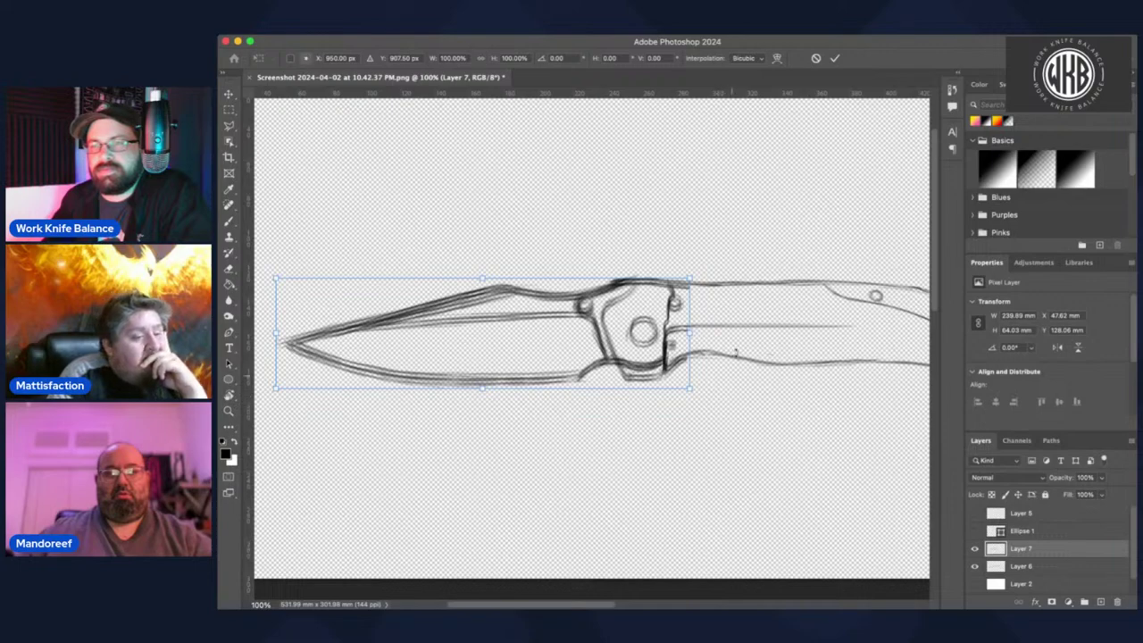
drag(722, 395, 466, 103)
drag(466, 222, 430, 273)
drag(454, 339, 734, 454)
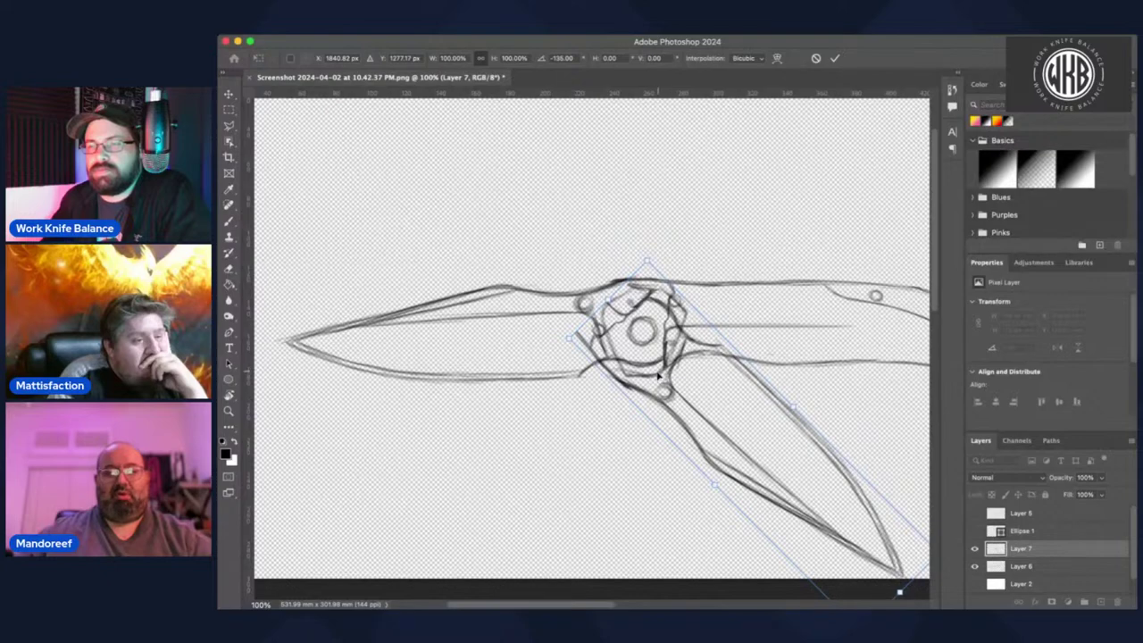
- Rotate the blade copy toward the closed position, to about −157.57°, keeping its pivot hole over the knife's pivot
drag(835, 438, 755, 460)
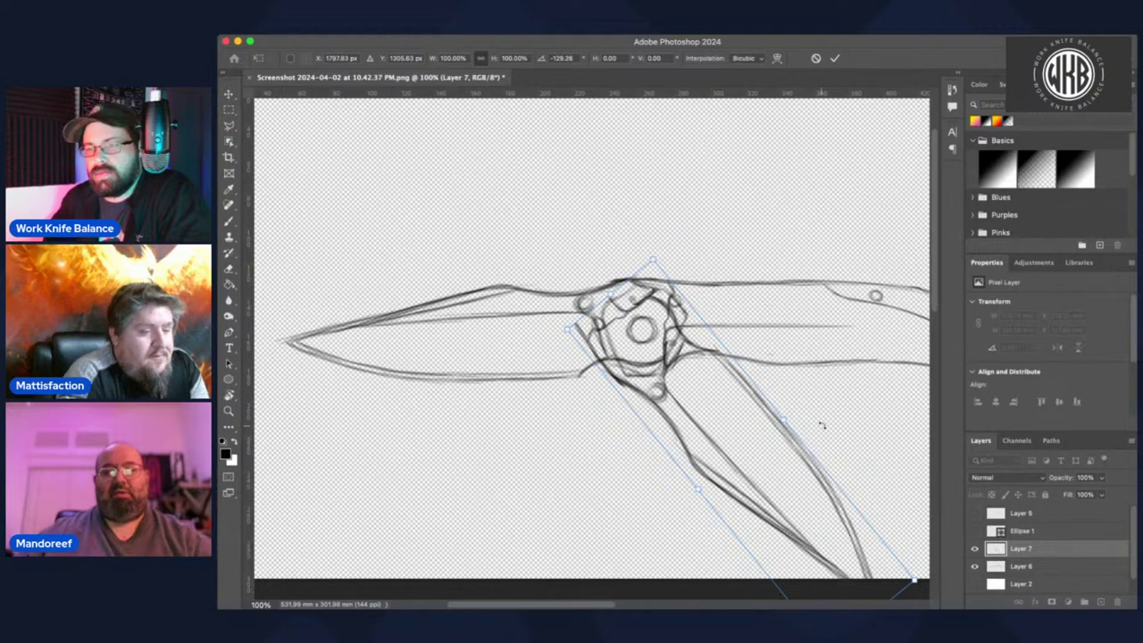
drag(821, 423, 793, 396)
drag(779, 474, 833, 406)
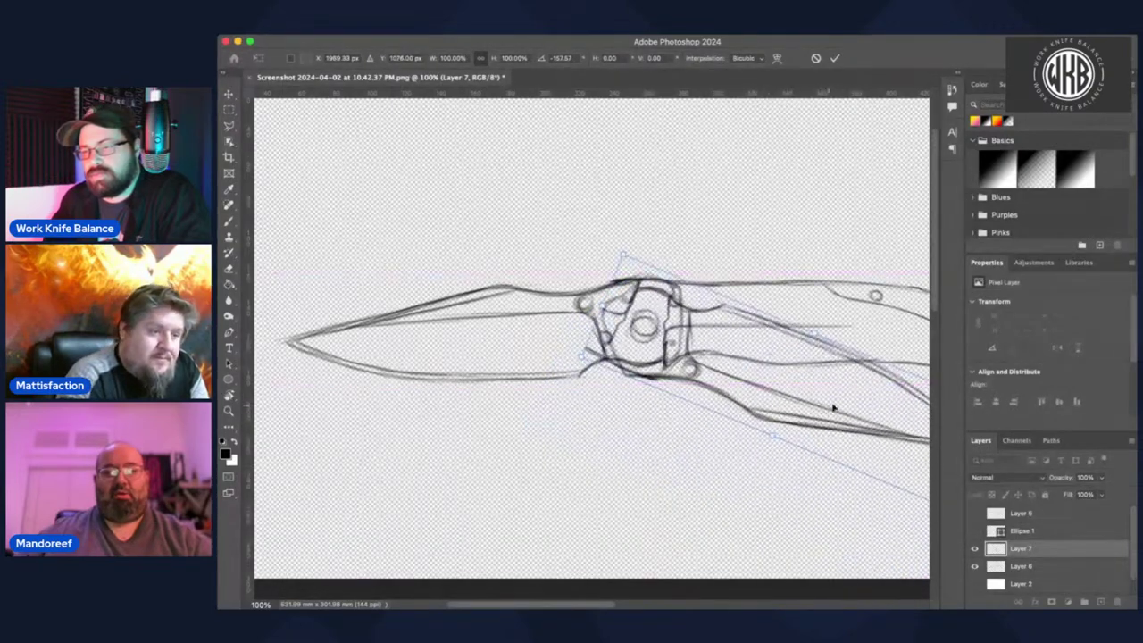
- Test the blade copy at partly folded angles of about −105.93° and −122.76°, placing its pivot hole over the knife's pivot
drag(839, 366, 582, 339)
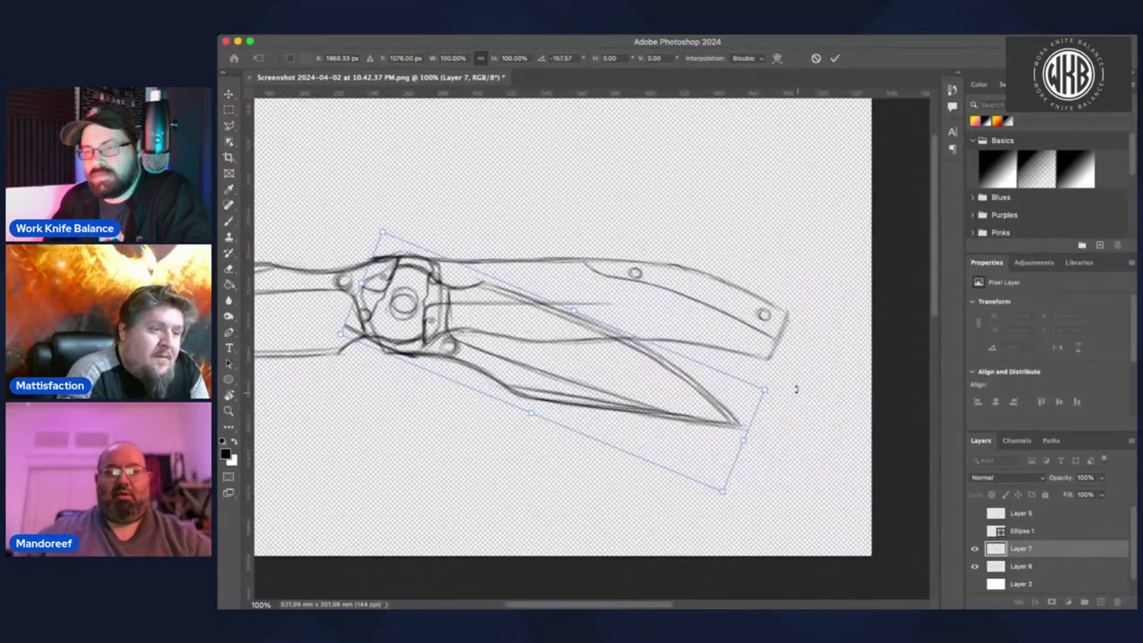
drag(798, 390, 786, 352)
drag(680, 405, 699, 379)
drag(794, 341, 666, 401)
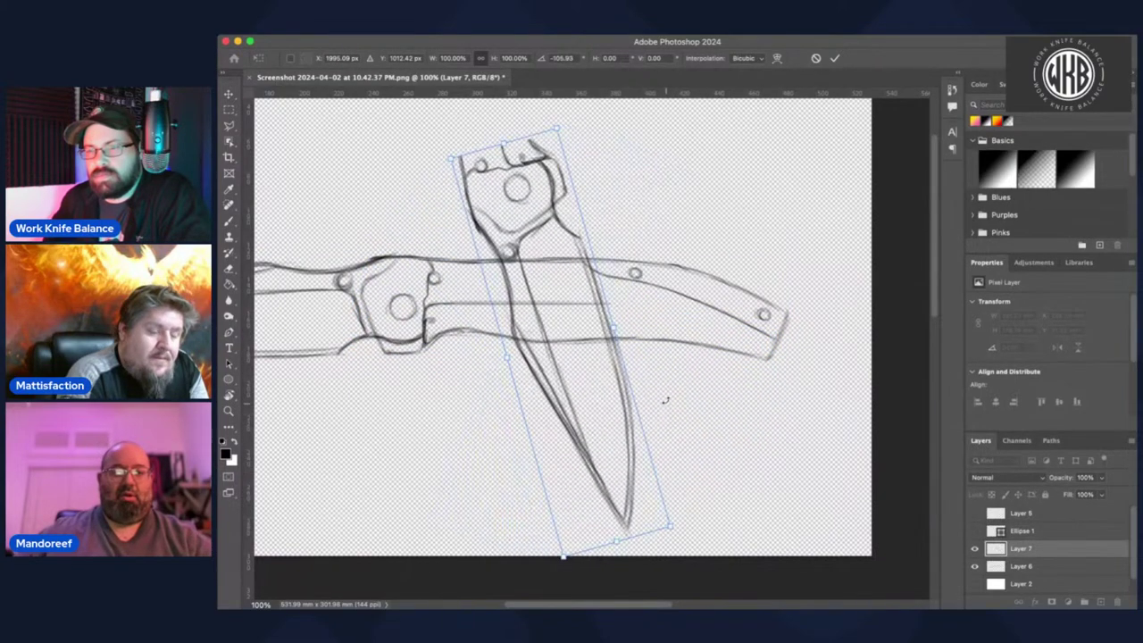
drag(592, 309, 477, 425)
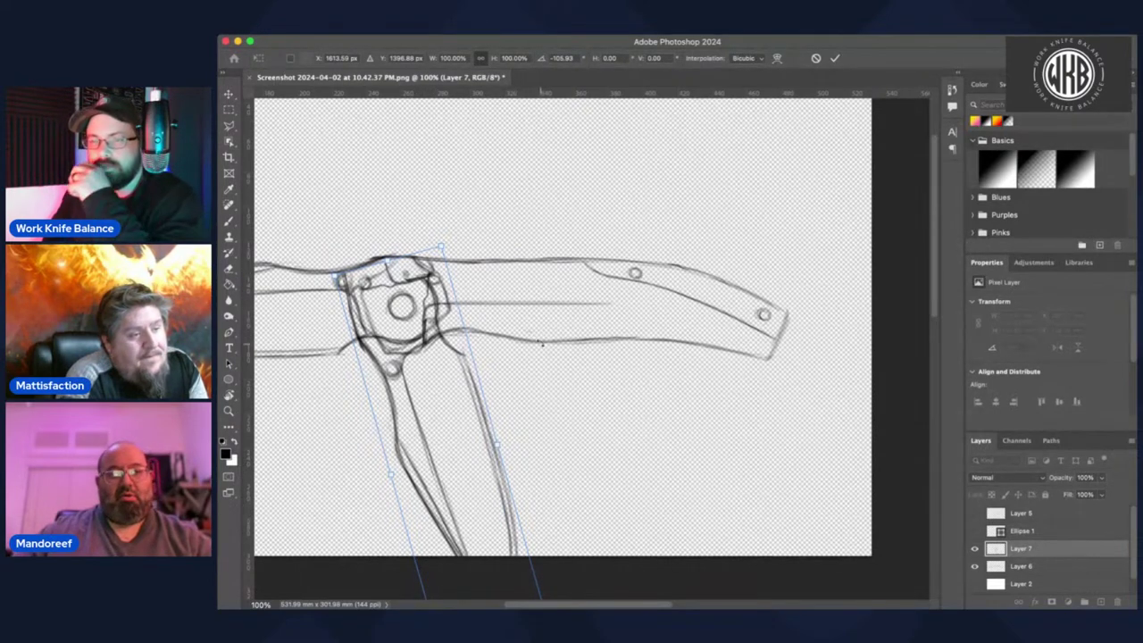
drag(543, 342, 539, 335)
drag(626, 467, 630, 420)
mouse_move(501, 523)
mouse_down()
mouse_move(565, 474)
mouse_move(547, 498)
mouse_up()
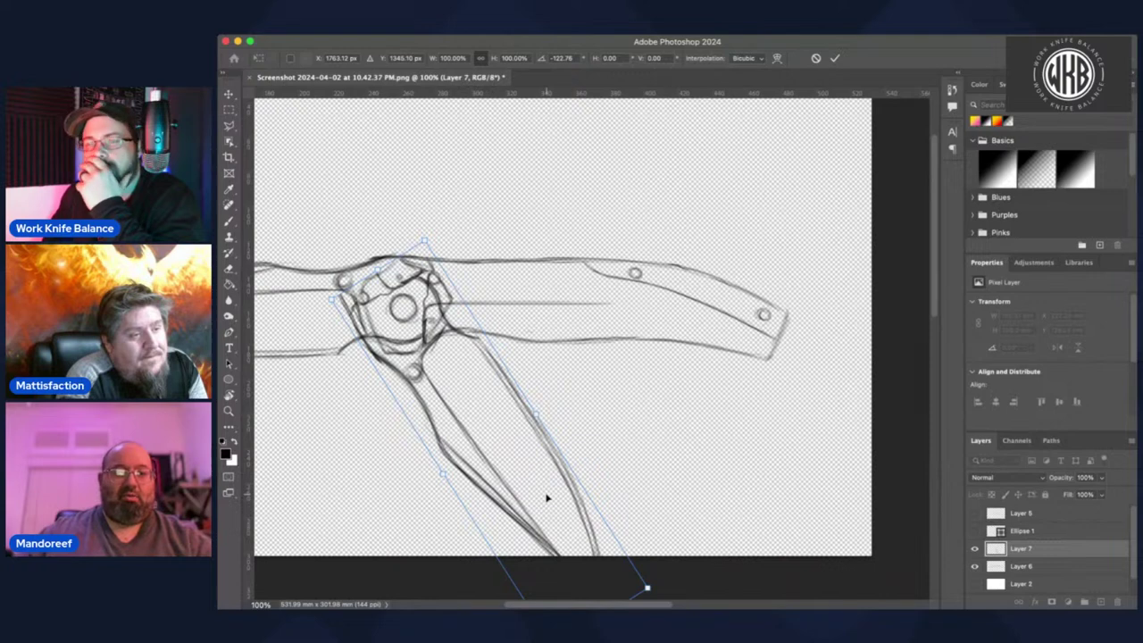
- Rotate the blade copy into the handle to about −174.13° and nudge its pivot hole over the knife's pivot
drag(571, 404, 514, 357)
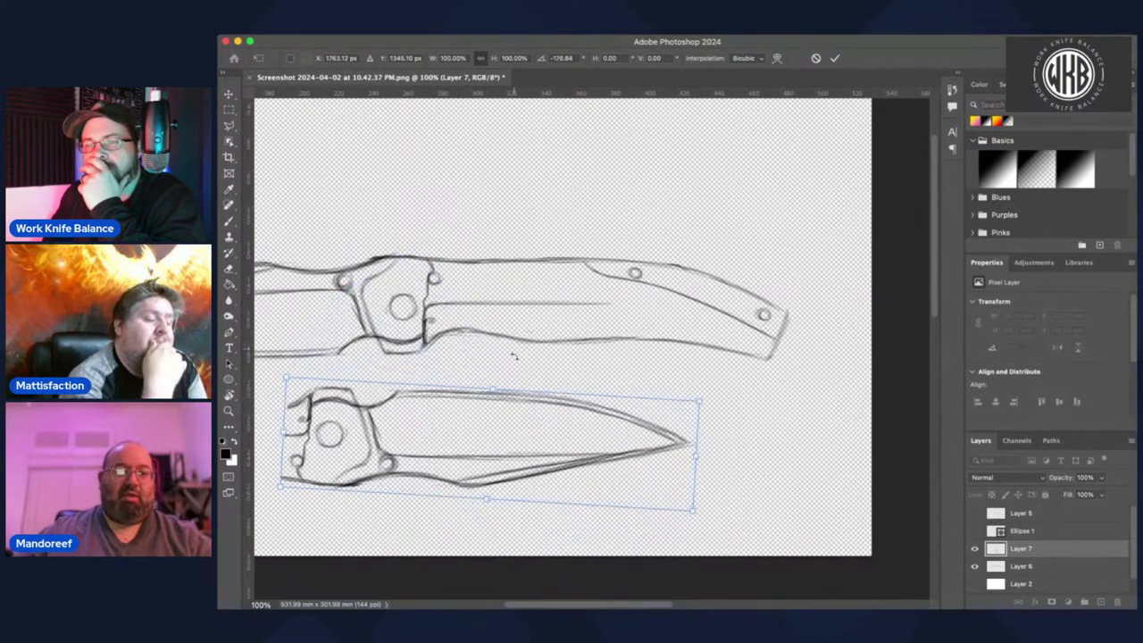
mouse_move(505, 427)
mouse_down()
mouse_move(550, 397)
mouse_move(566, 307)
mouse_up()
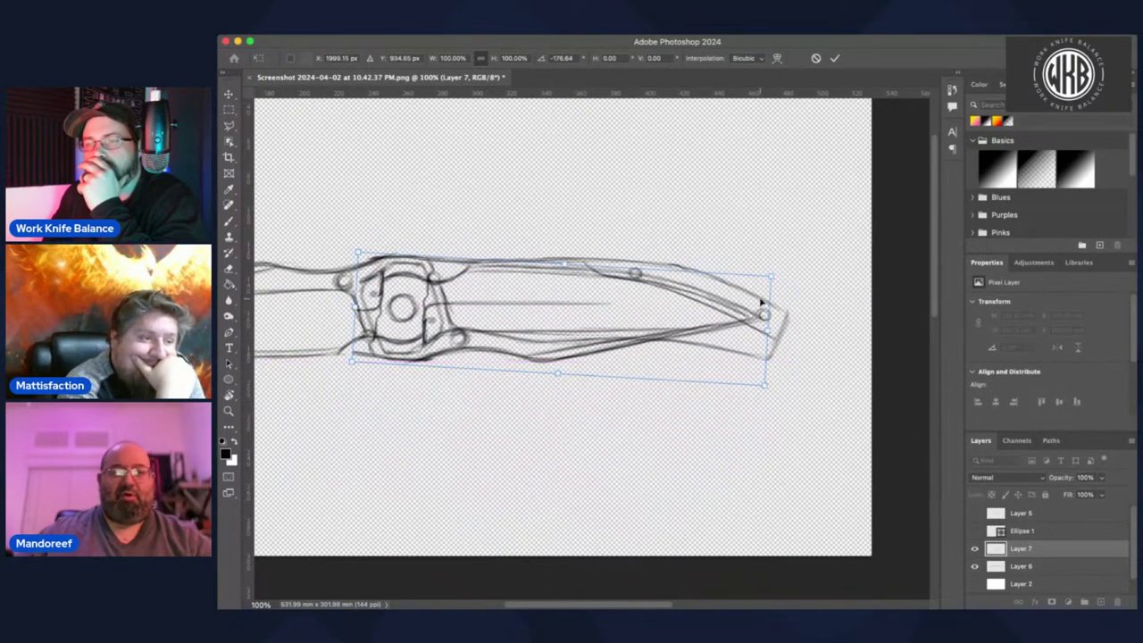
drag(777, 264, 782, 276)
drag(624, 329, 625, 331)
key(Down)
key(Down)
key(Down)
key(Down)
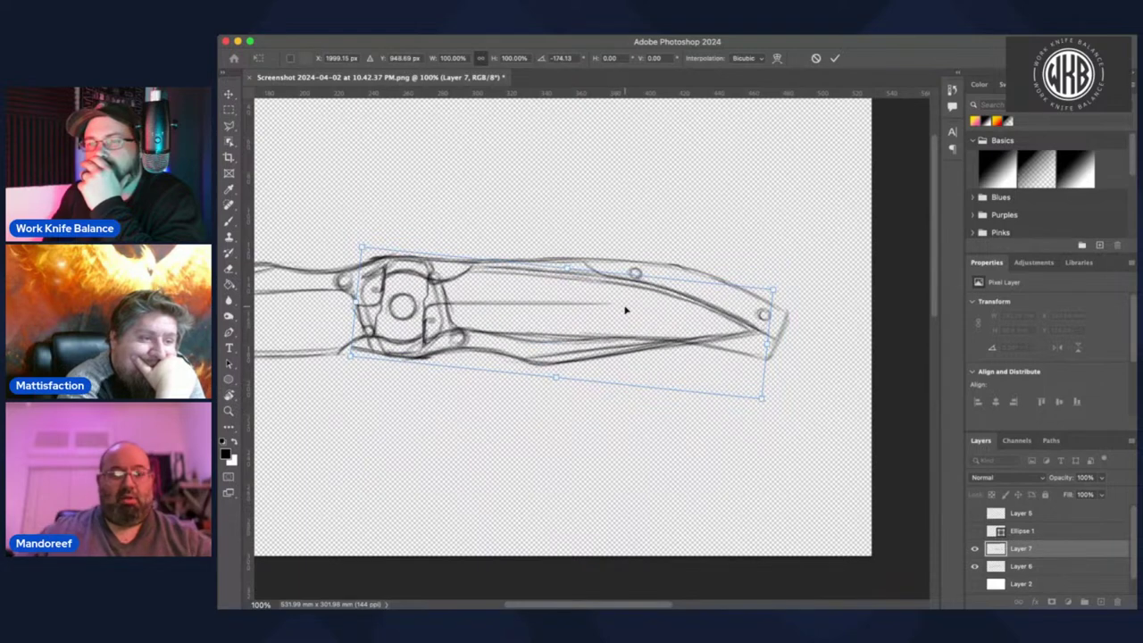
key(Right)
key(Down)
key(Down)
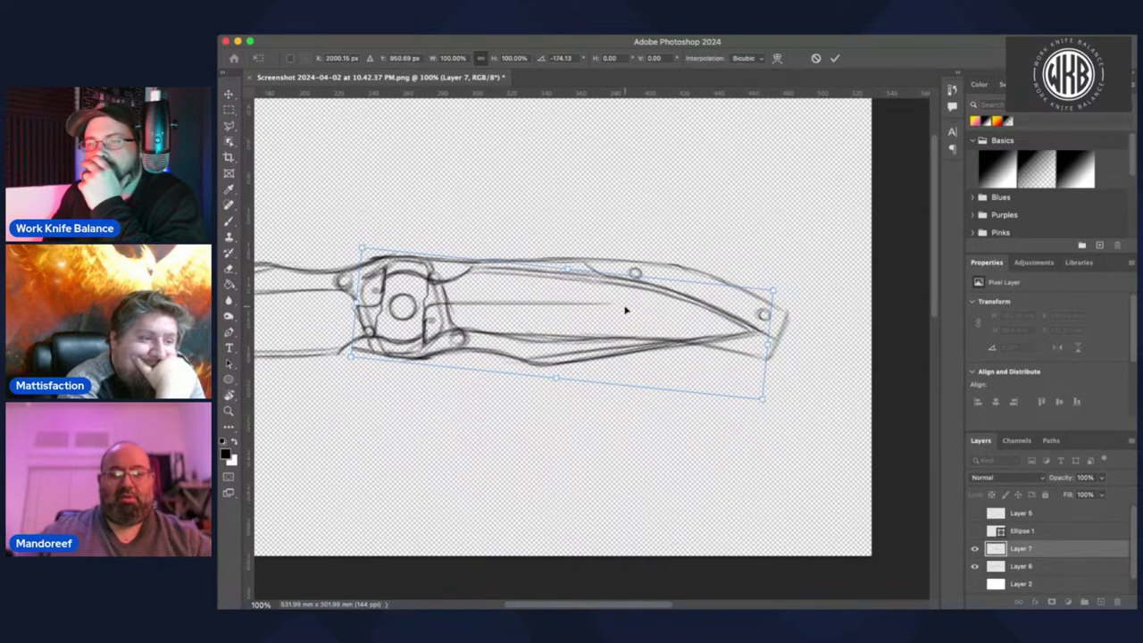
- Fine-tune the blade copy's rotation to about −173.52°, nudge it vertically to align the pivot holes, and commit the transform
key(super+equal)
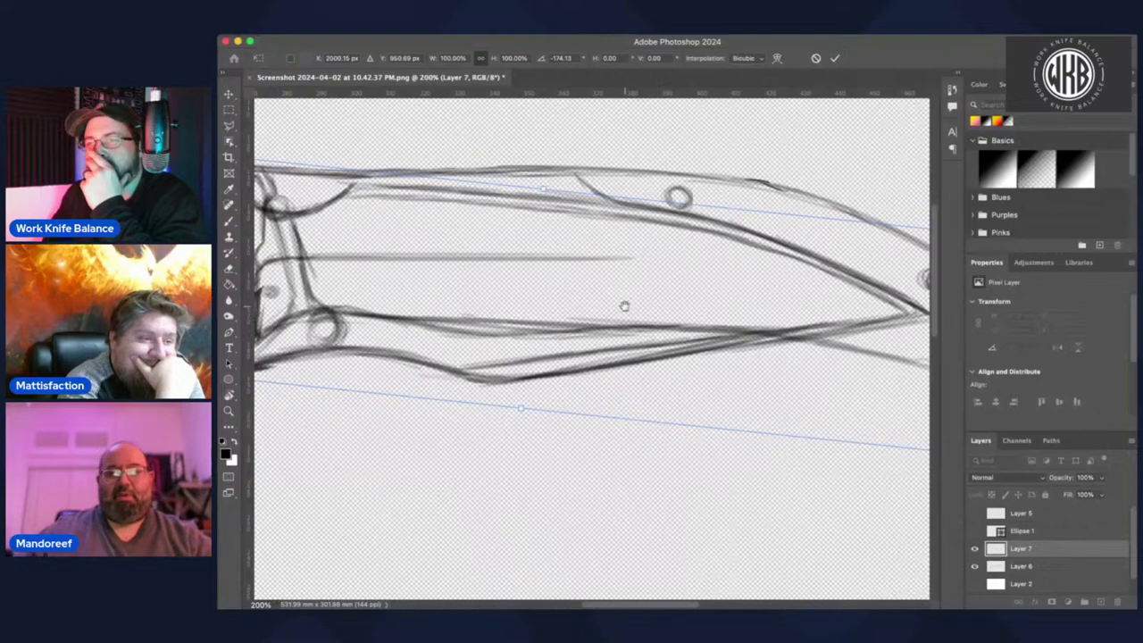
scroll(625, 305, right, 5)
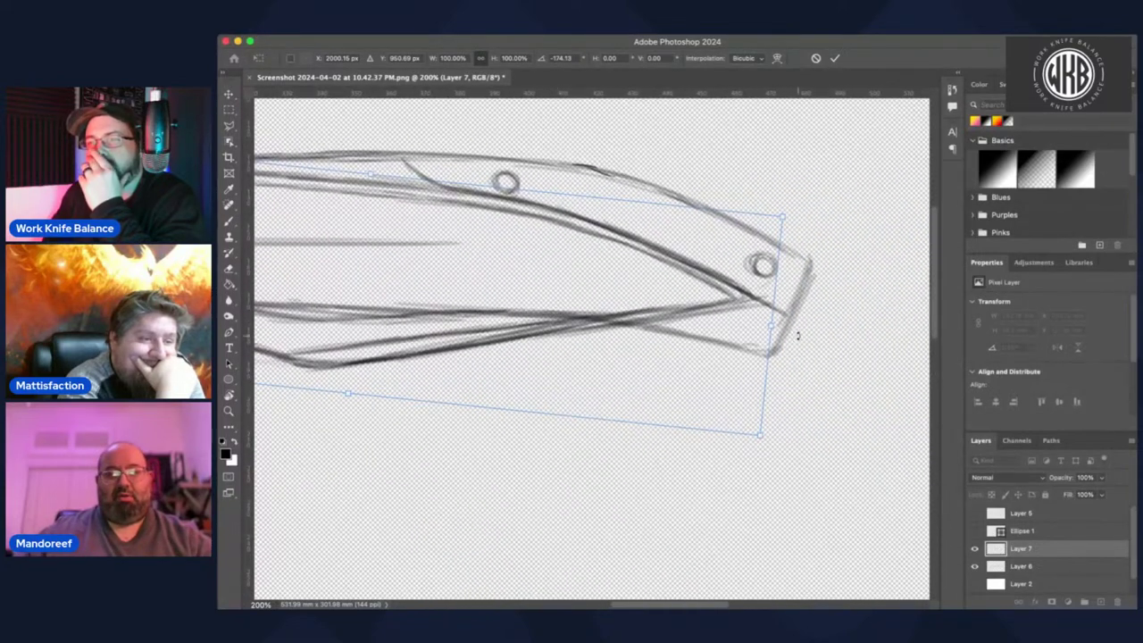
drag(797, 335, 797, 338)
scroll(581, 335, left, 5)
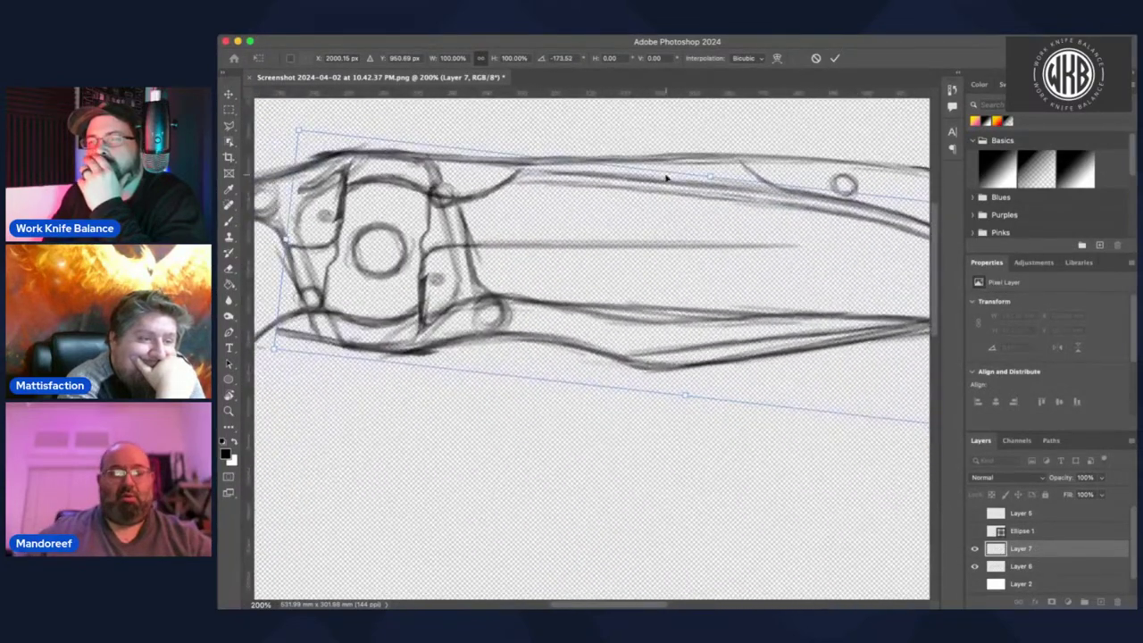
key(Up)
key(Up)
key(Up)
key(Up)
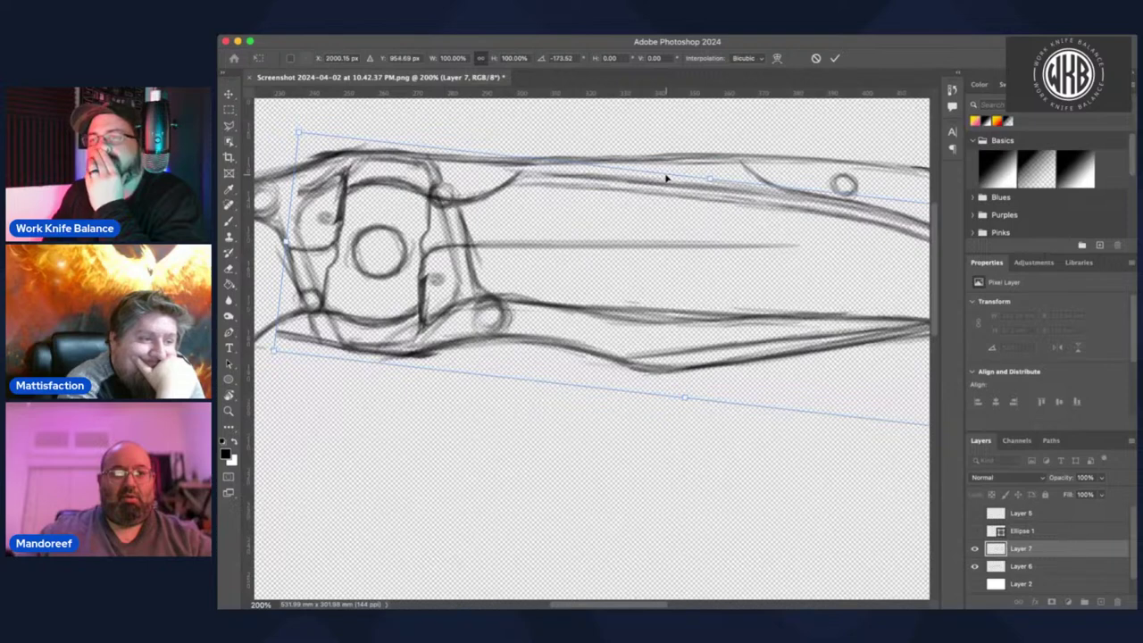
key(Down)
key(Down)
key(Down)
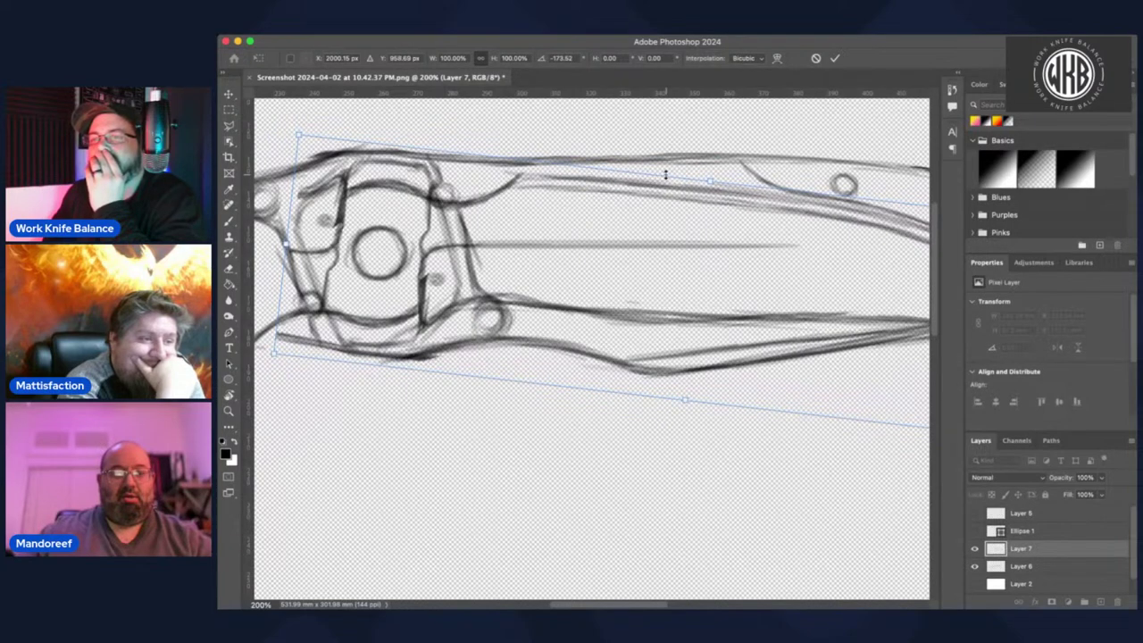
key(Up)
key(Up)
key(Down)
key(Down)
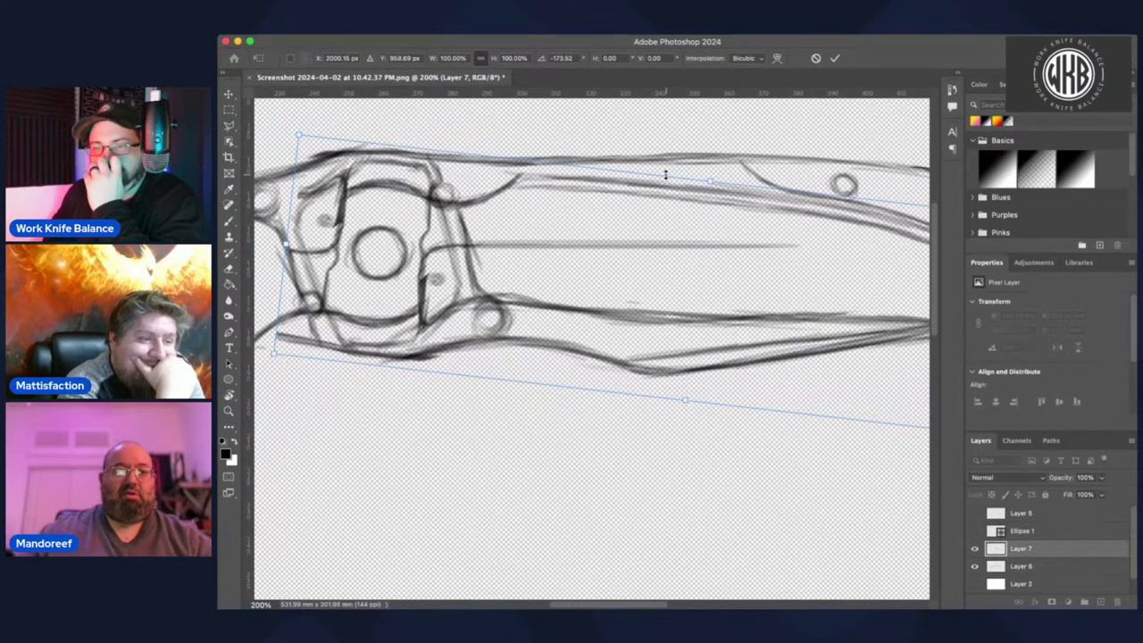
click(974, 550)
click(974, 550)
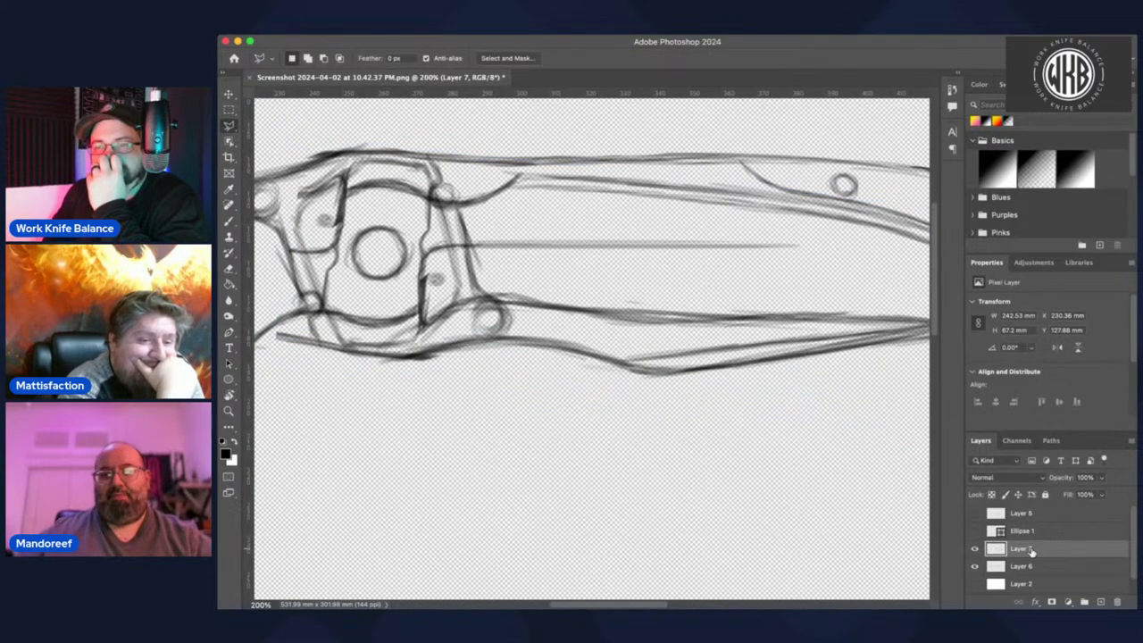
- Lower the opacity of Layer 7, the folded blade copy, to 53% so the handle lines stand out
key(5)
key(4)
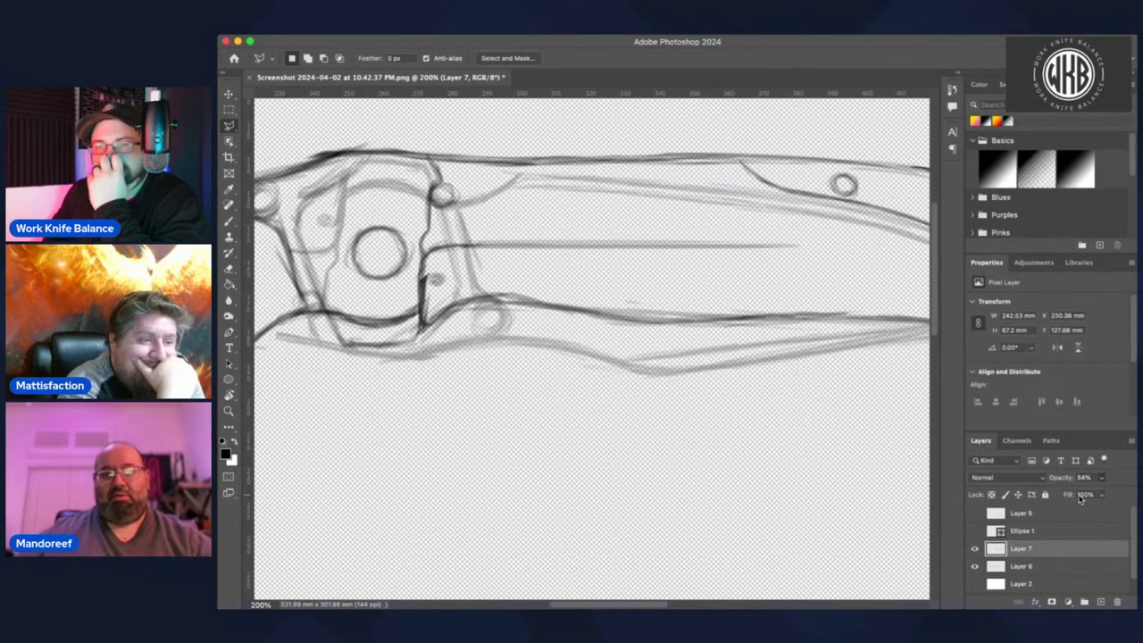
key(7)
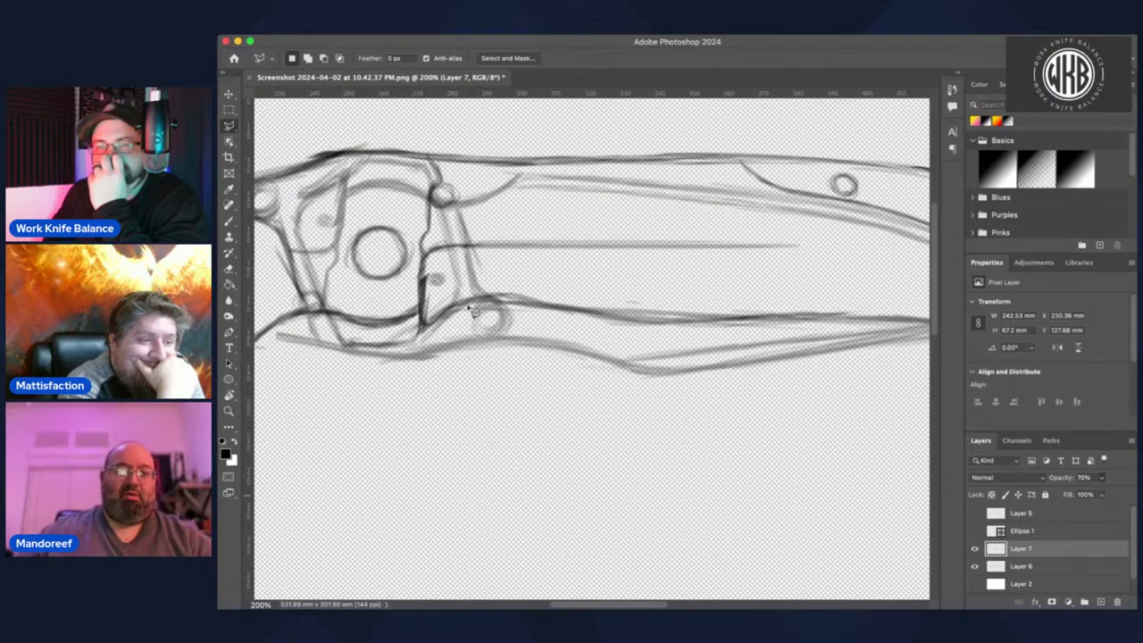
scroll(551, 325, left, 5)
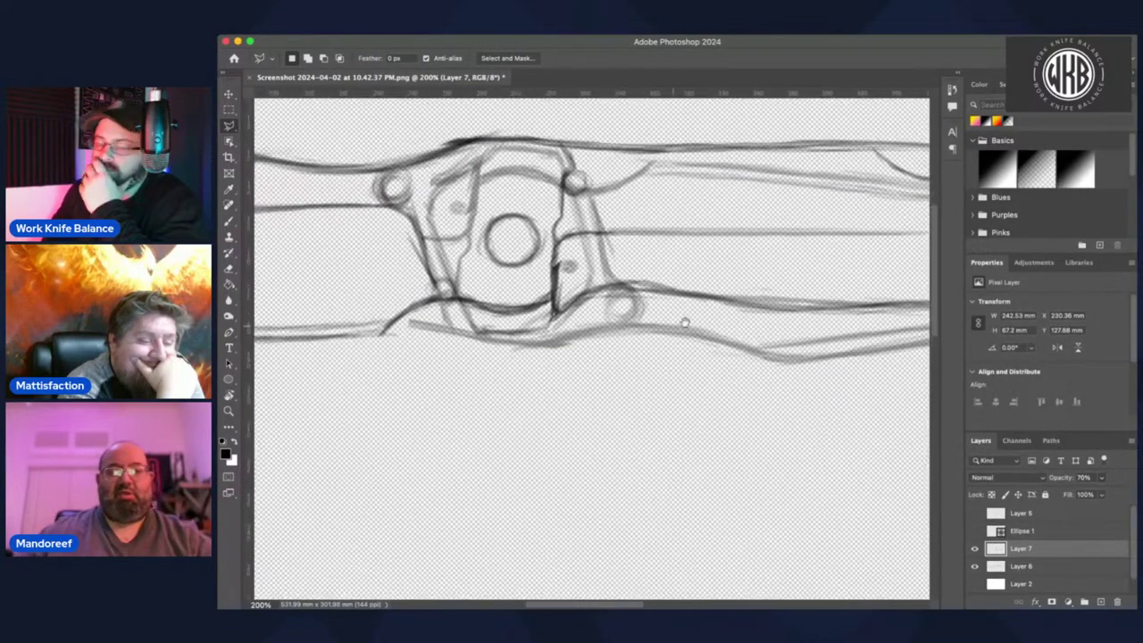
scroll(684, 322, down, 2)
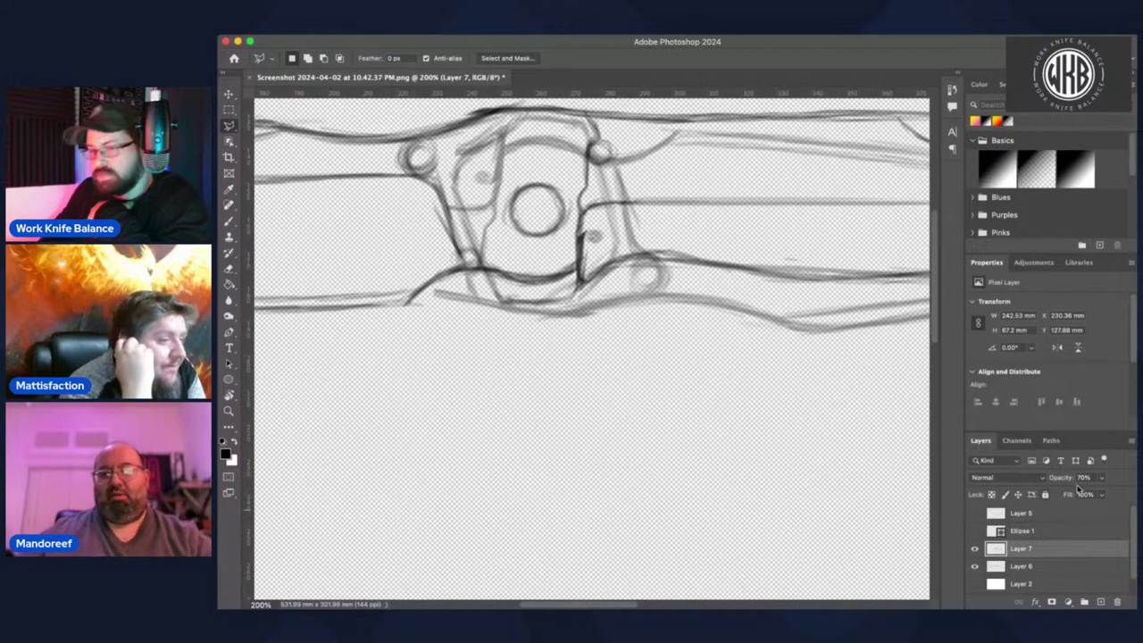
key(4)
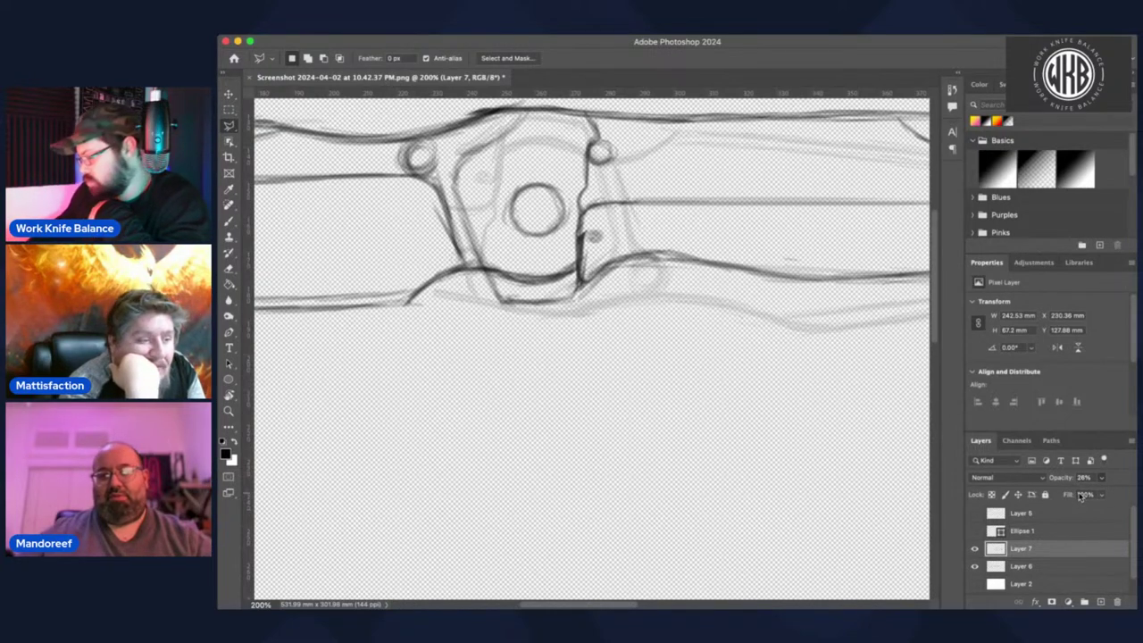
key(6)
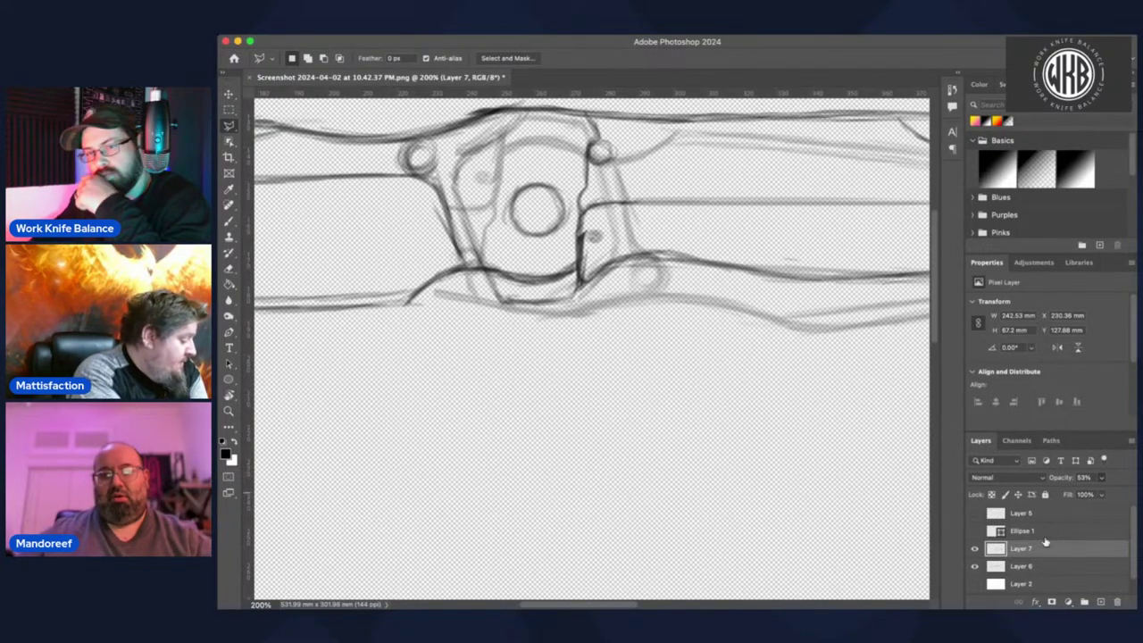
- On Layer 6, brush a raised, darkened arch into the handle's lower edge behind the pivot, around the folded blade's round stud
click(1027, 566)
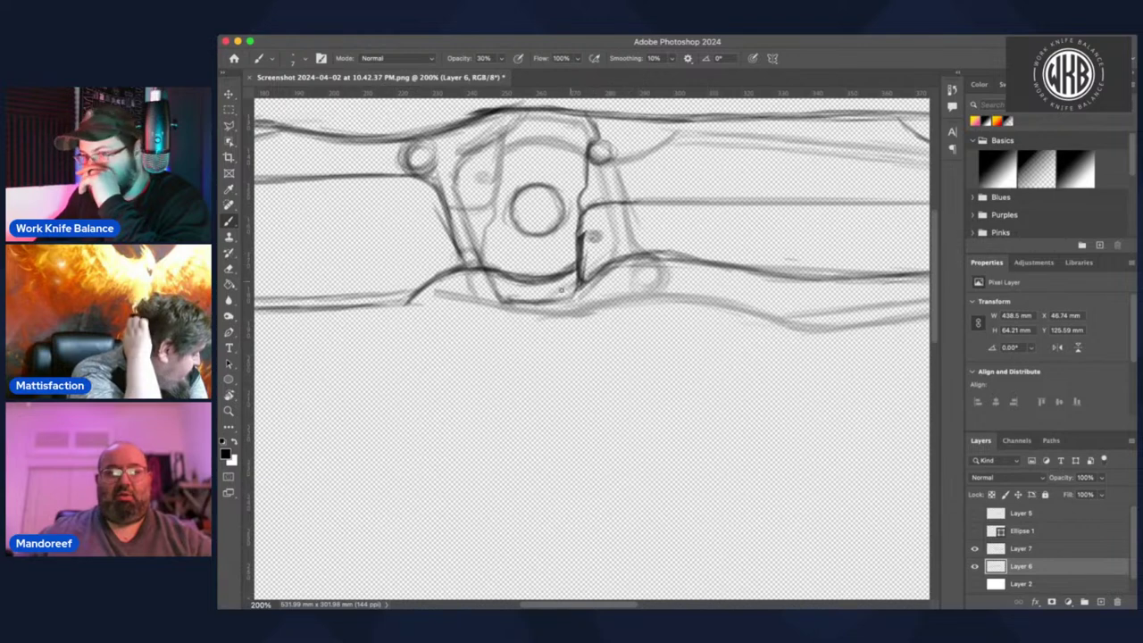
key(b)
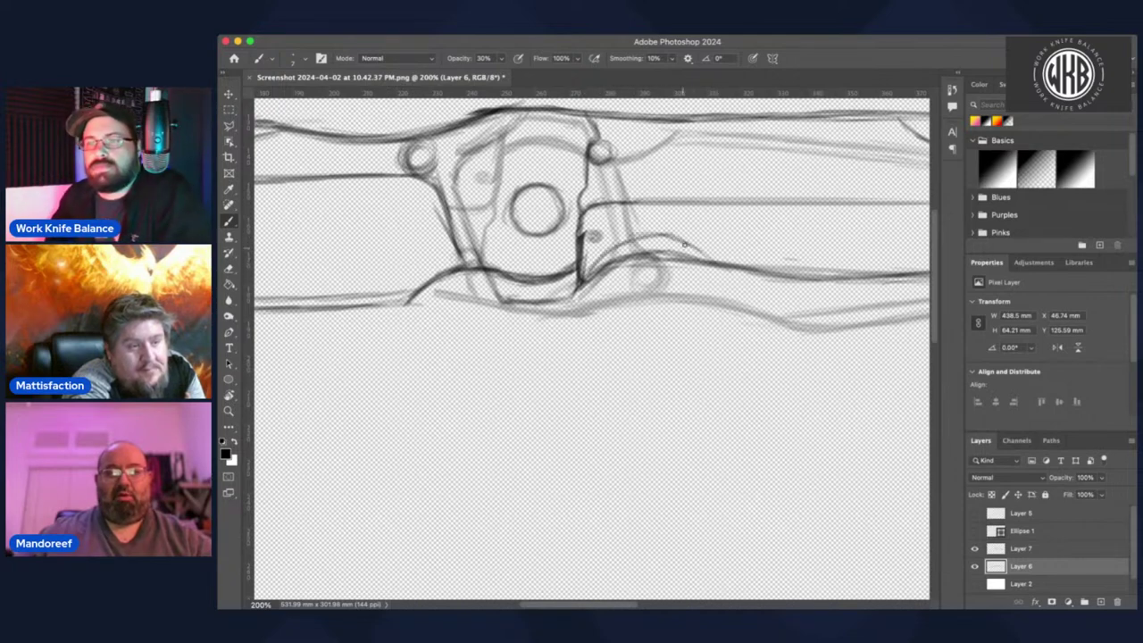
key(r)
drag(734, 279, 548, 500)
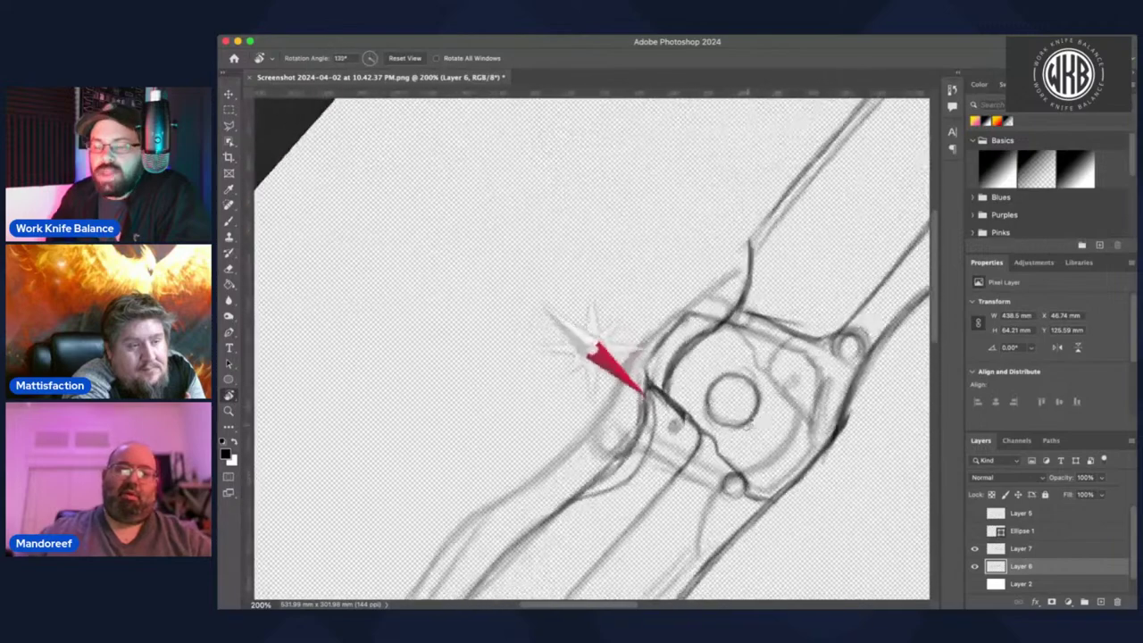
key(space)
mouse_move(642, 394)
mouse_down()
mouse_move(666, 203)
mouse_move(649, 169)
mouse_move(403, 354)
mouse_up()
key(r)
key(space)
mouse_move(666, 365)
mouse_down()
mouse_move(687, 359)
mouse_move(748, 268)
mouse_move(696, 203)
mouse_move(635, 189)
mouse_up()
key(r)
drag(534, 339, 536, 346)
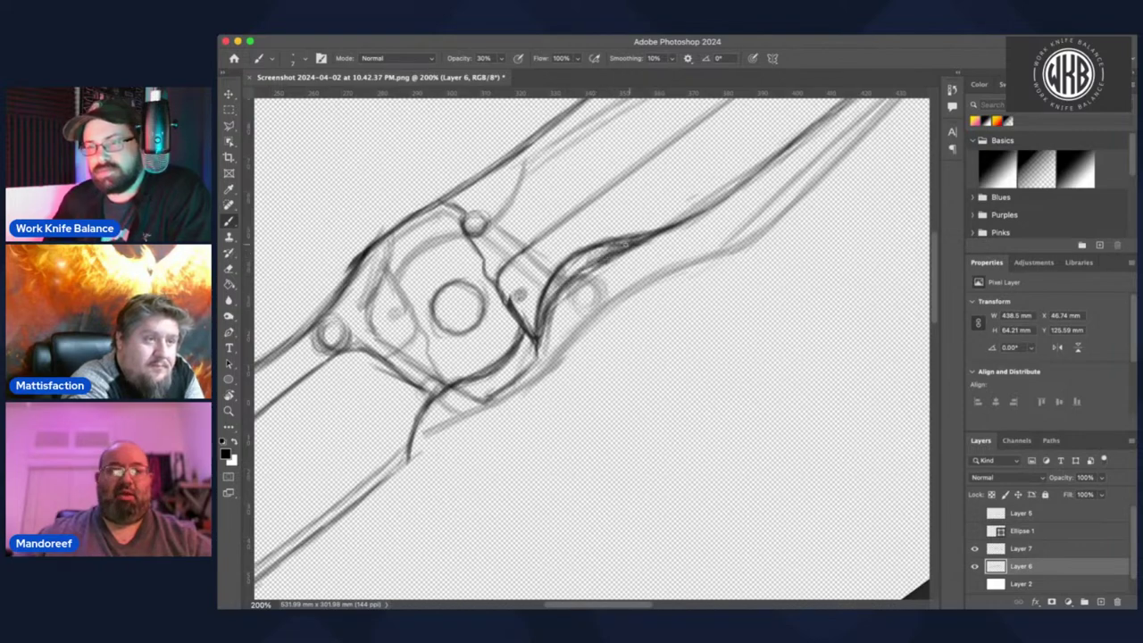
key(r)
click(404, 59)
key(b)
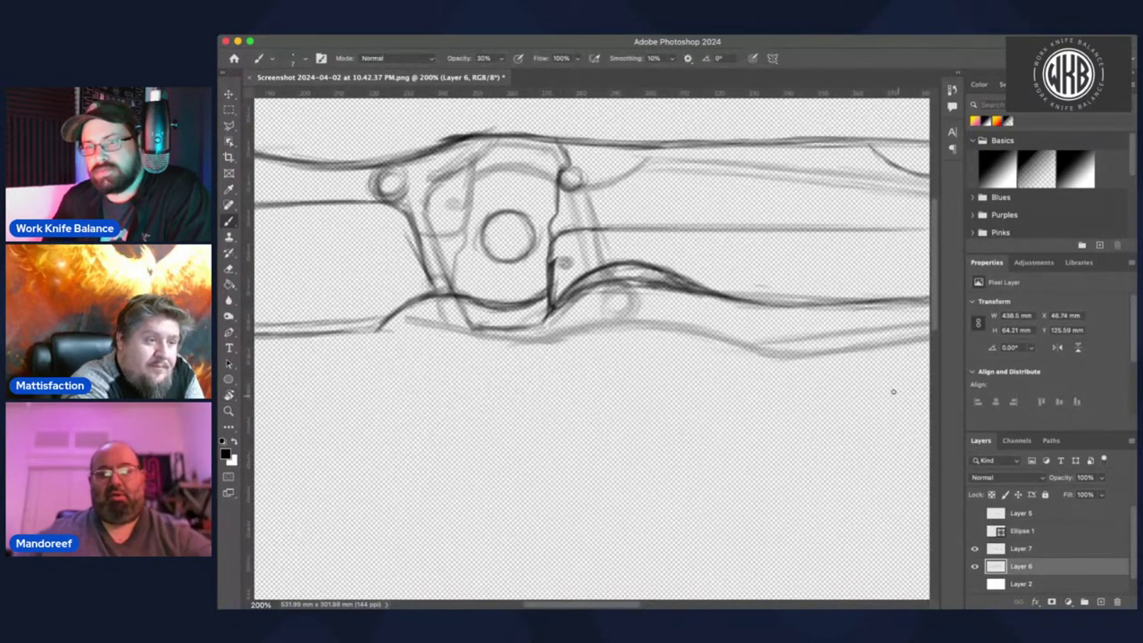
- Hide the folded blade copy on Layer 7 and show the white background on Layer 2 to view the whole knife
key(super+minus)
key(super+minus)
key(super+minus)
key(super+plus)
key(super+plus)
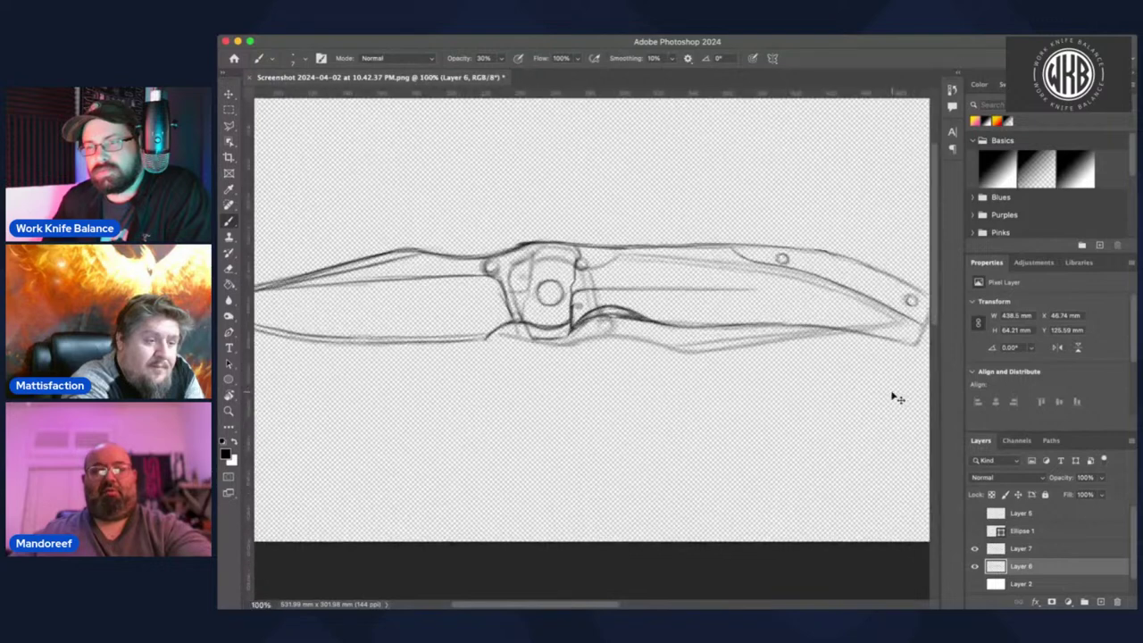
key(super+minus)
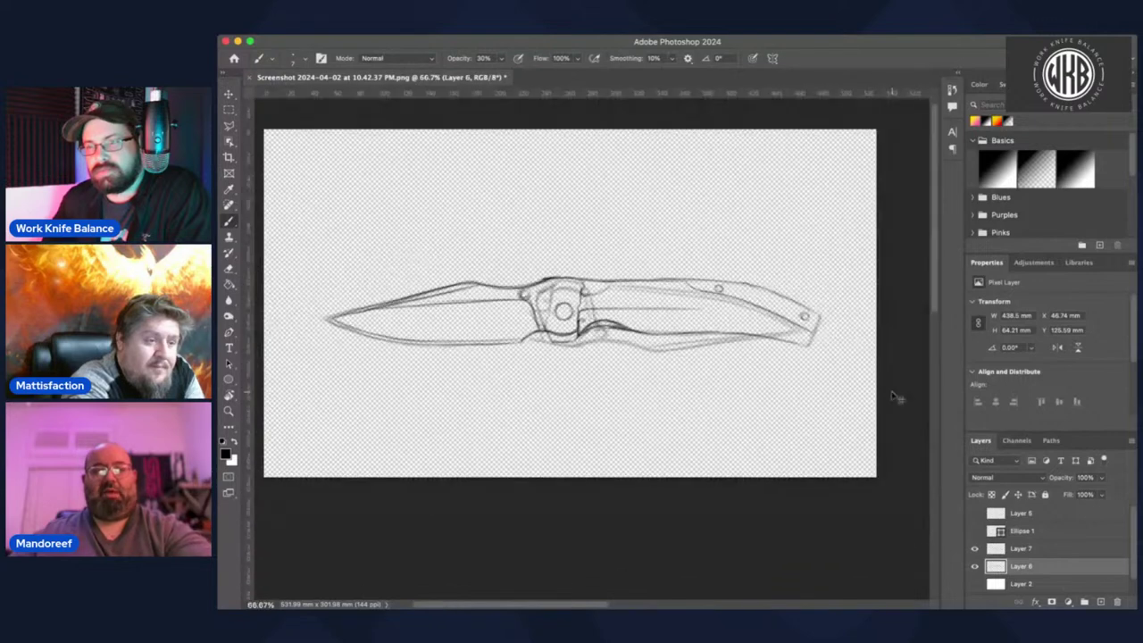
click(975, 550)
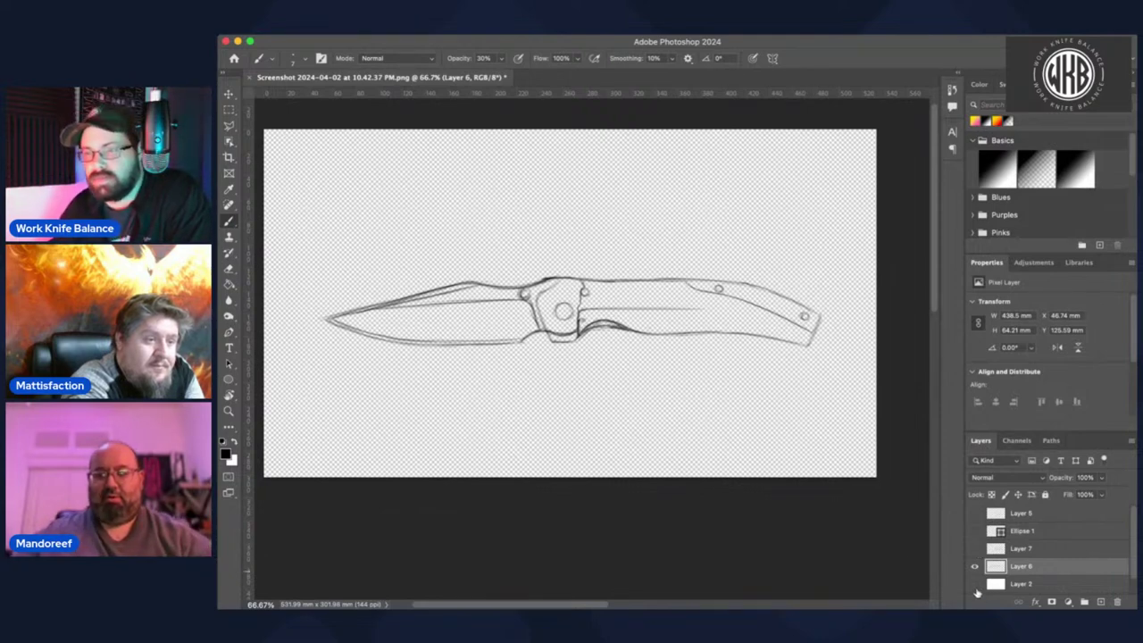
click(975, 584)
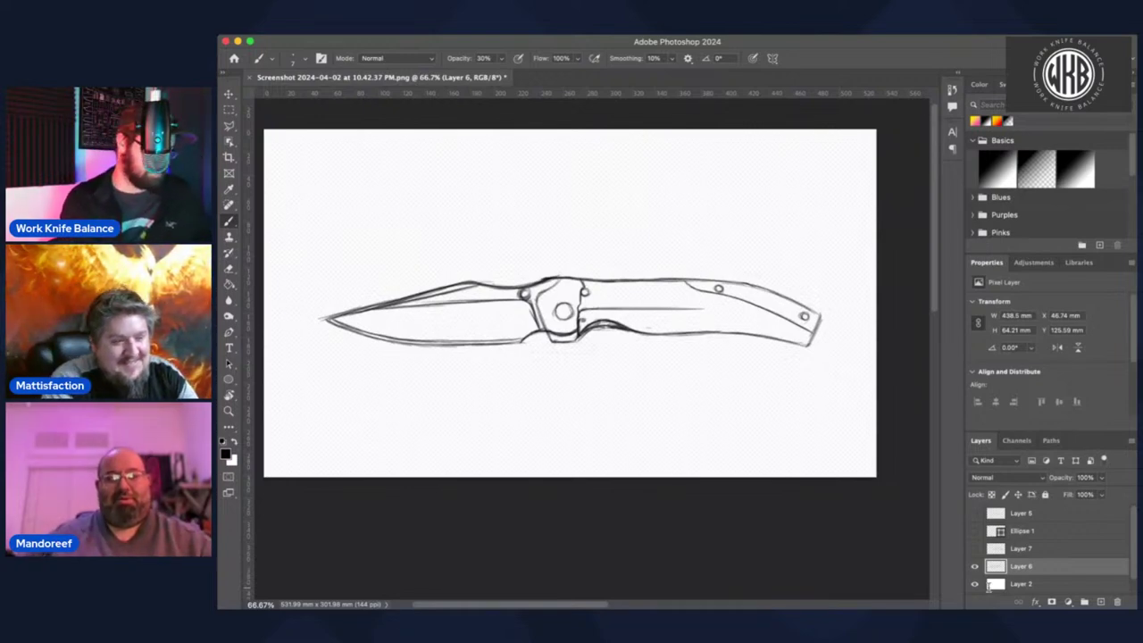
click(989, 585)
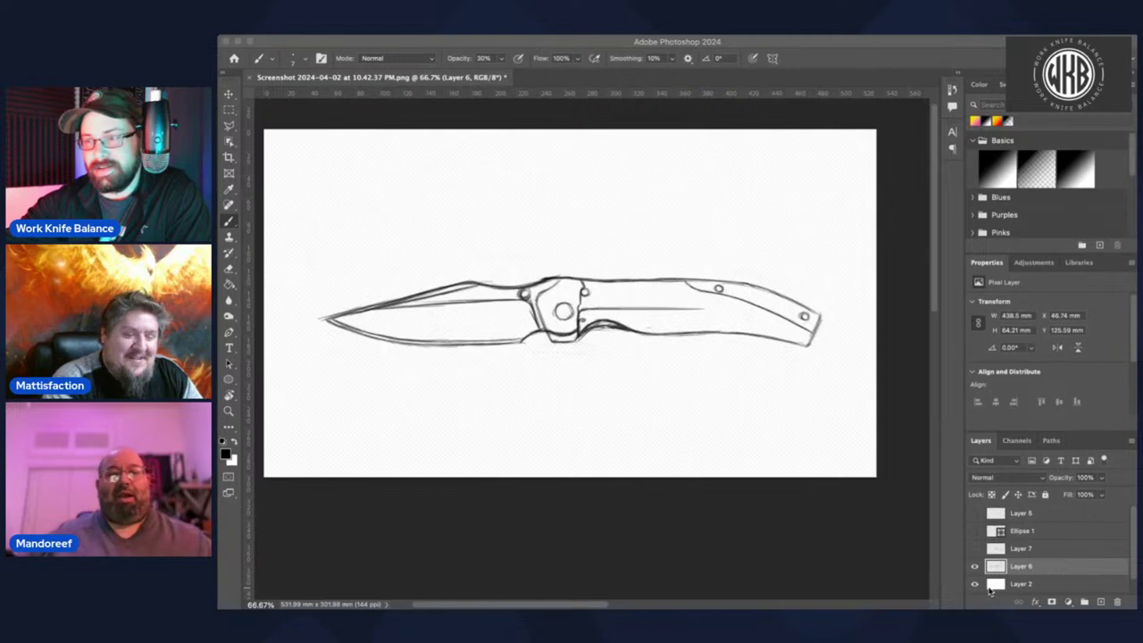
click(989, 590)
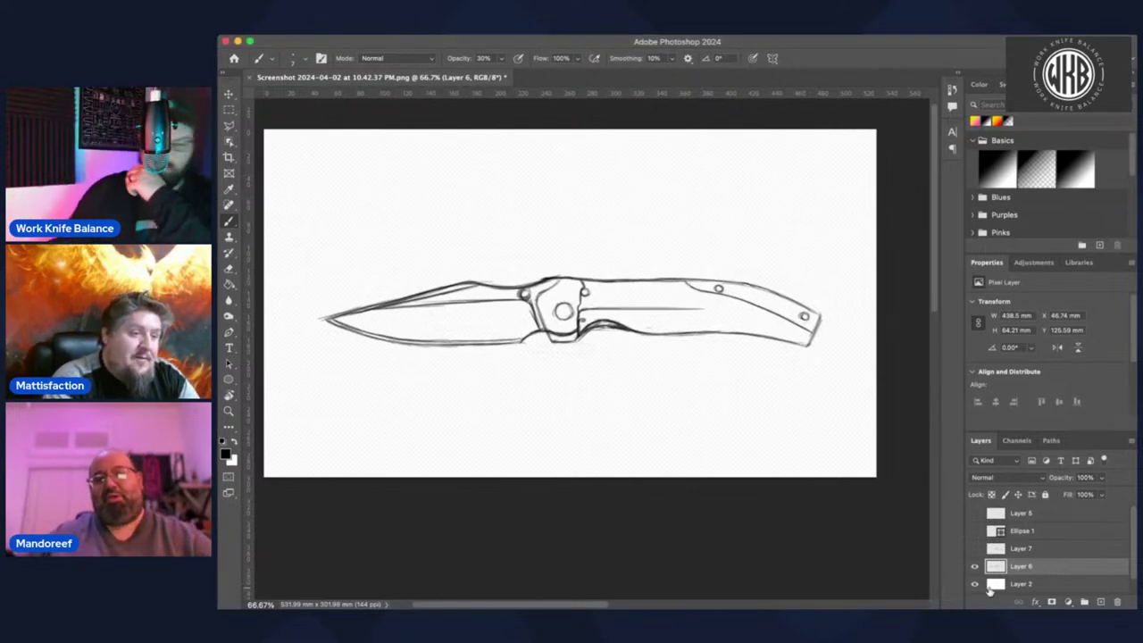
key(super+1)
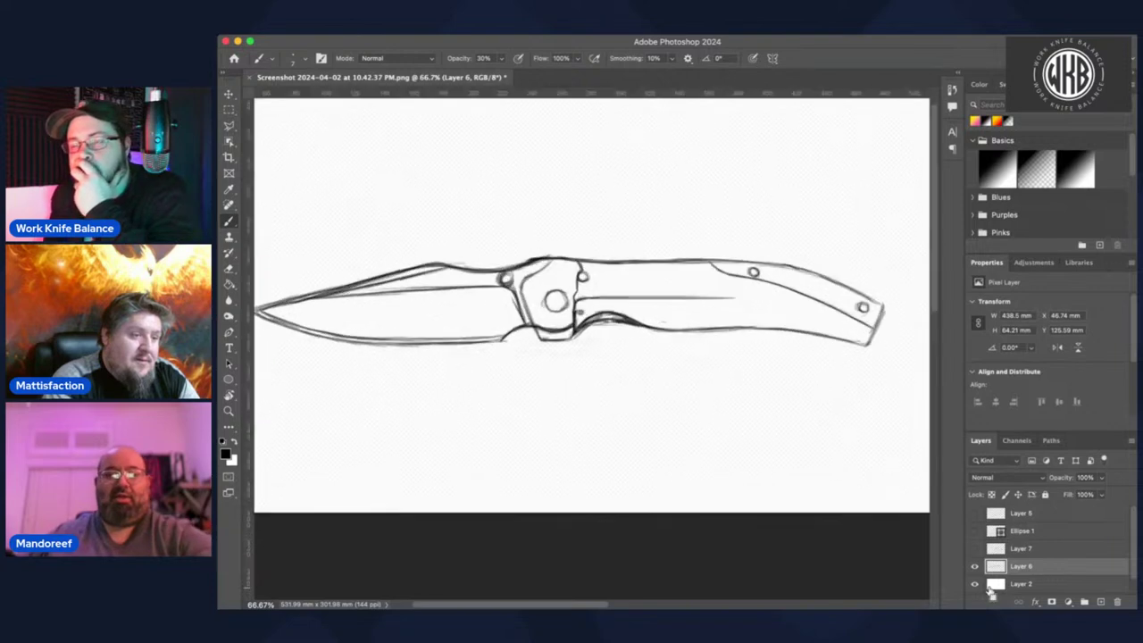
key(super+minus)
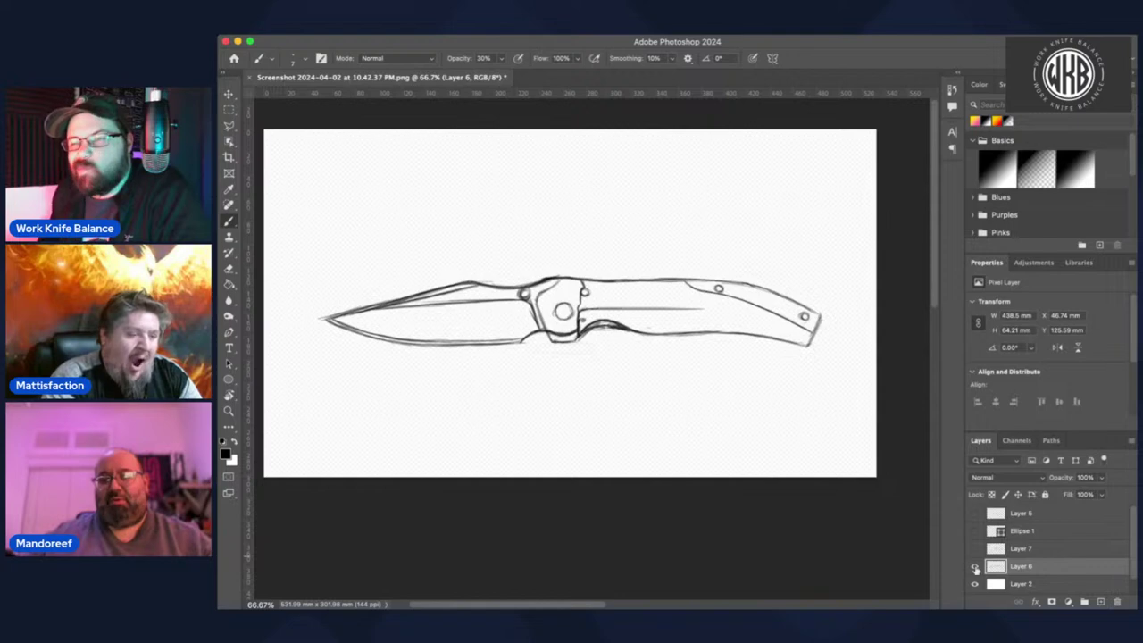
- Hide the Layer 6 knife drawing and the white Layer 2 background
click(975, 567)
click(975, 584)
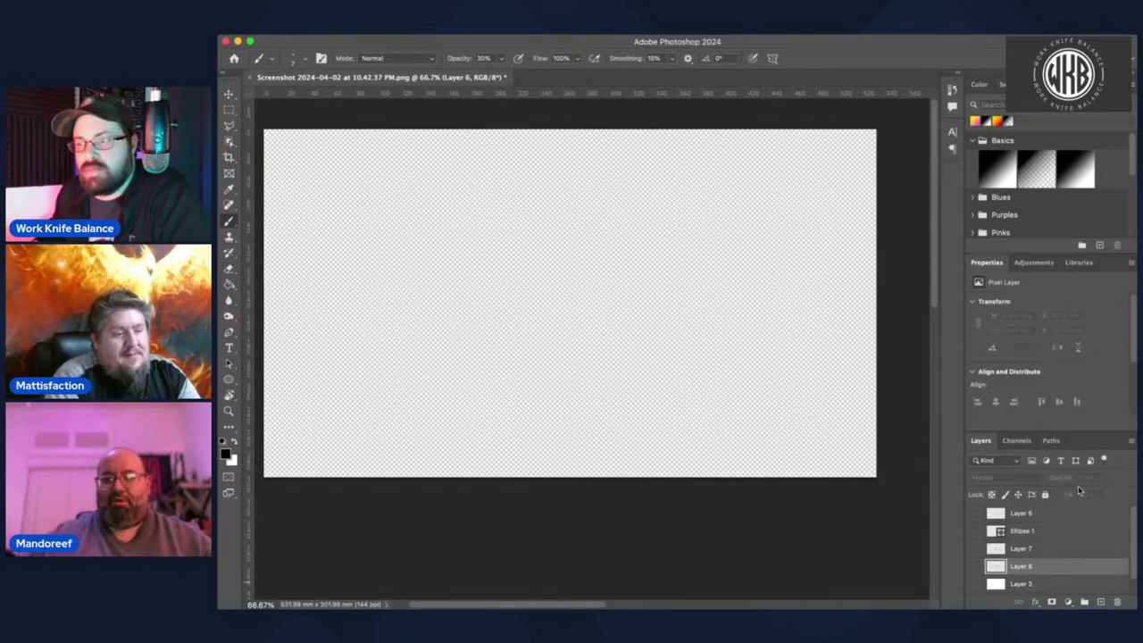
- Compare the Layer 6 knife drawing against the original sketch photo on Layer 1, leaving only Layer 6 shown
drag(1036, 432, 1034, 390)
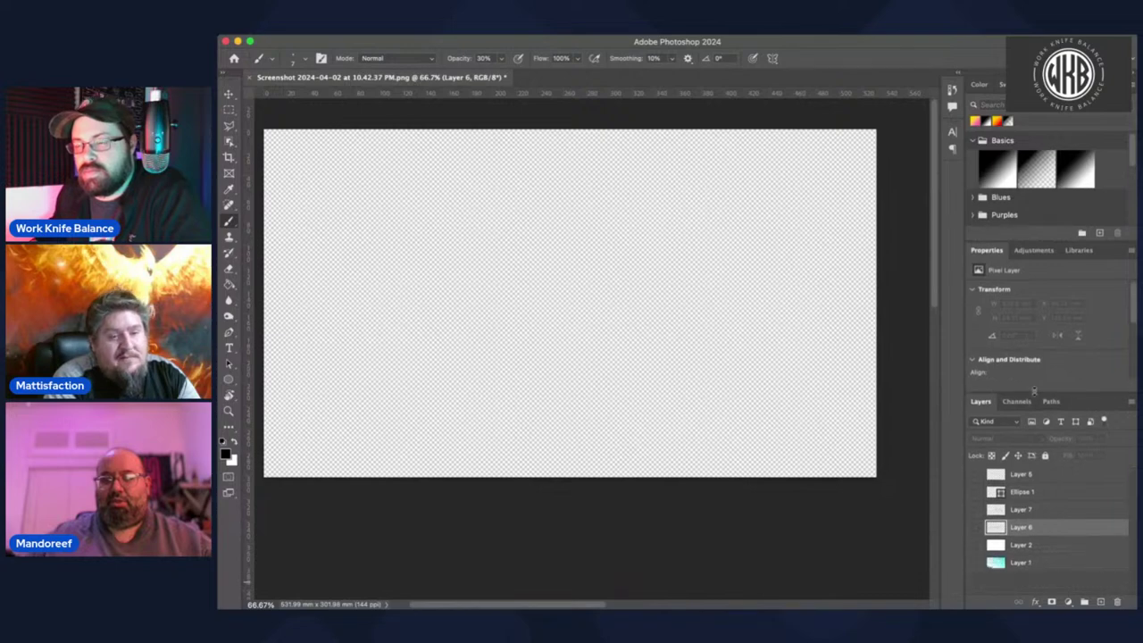
click(975, 563)
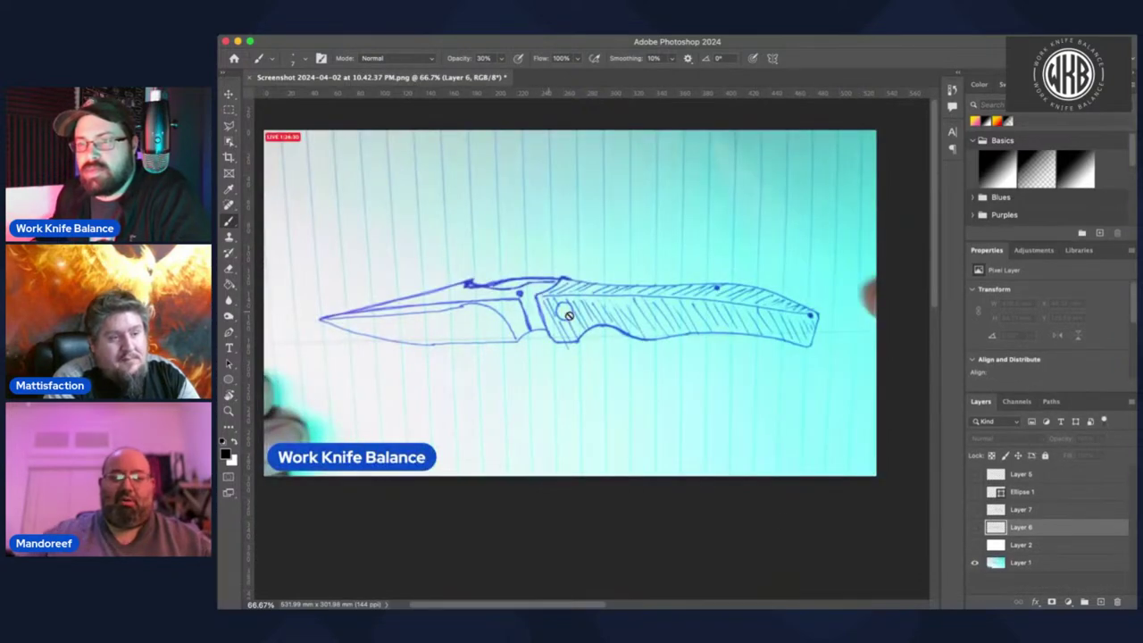
click(974, 528)
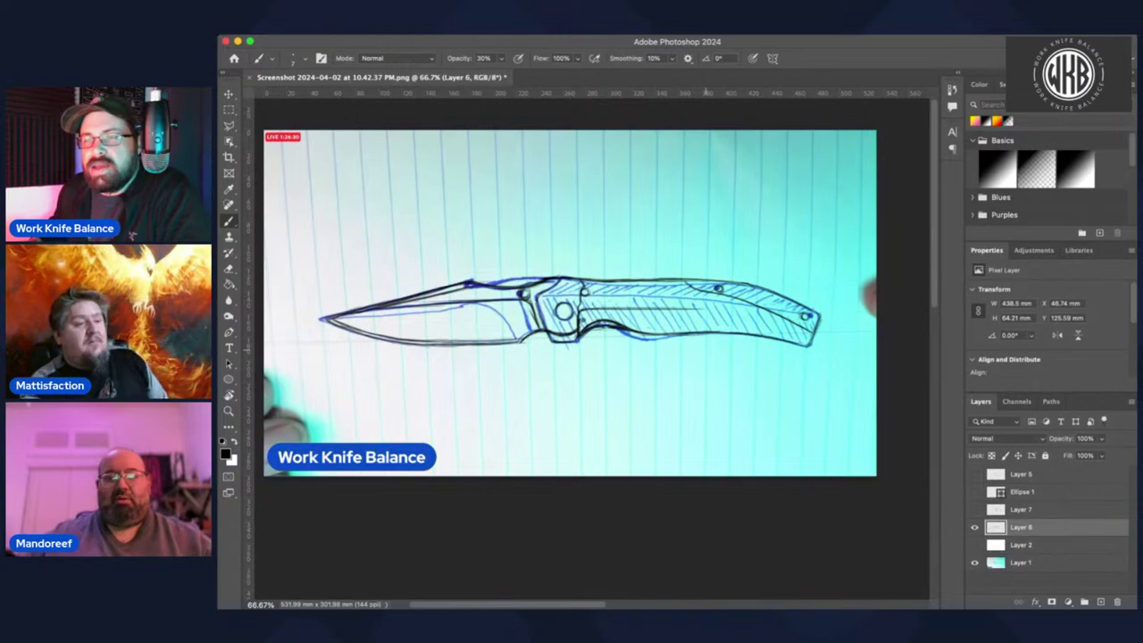
click(975, 563)
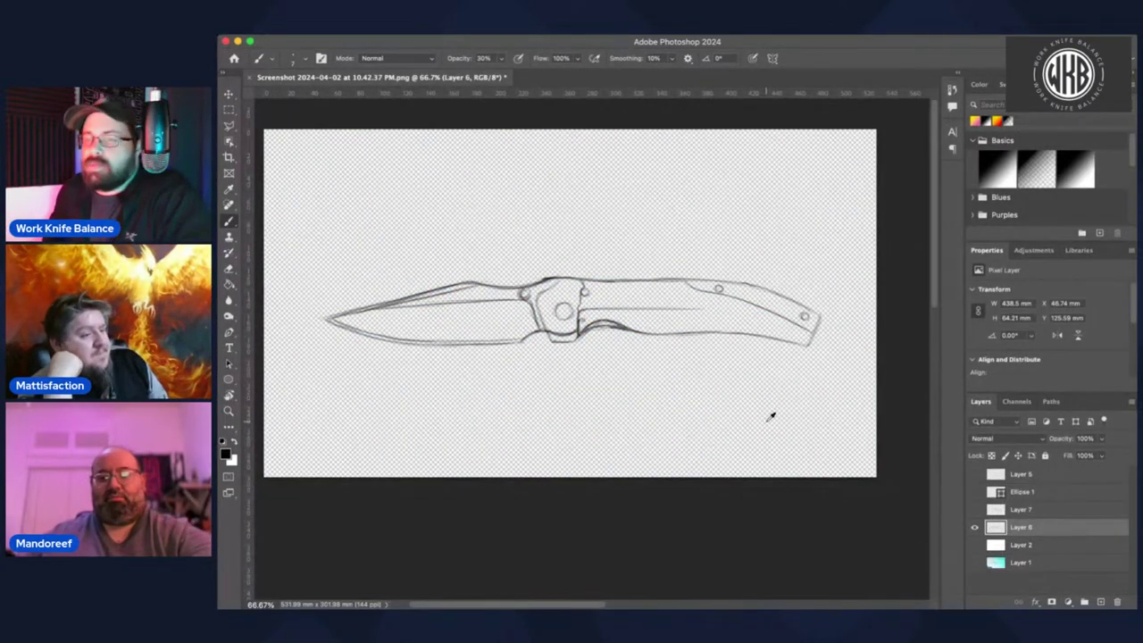
- On Layer 6, rework and darken the handle's angled front edge beside the blade stud with short brush strokes
key(super+equal)
key(super+equal)
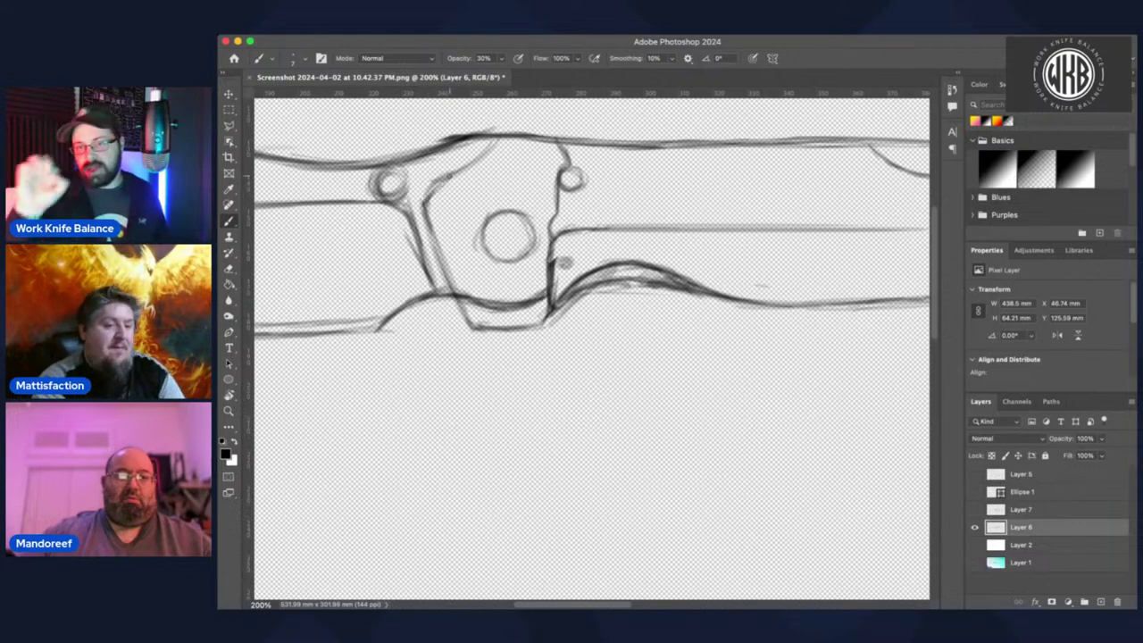
mouse_move(433, 194)
mouse_down()
mouse_move(471, 165)
mouse_move(429, 205)
mouse_up()
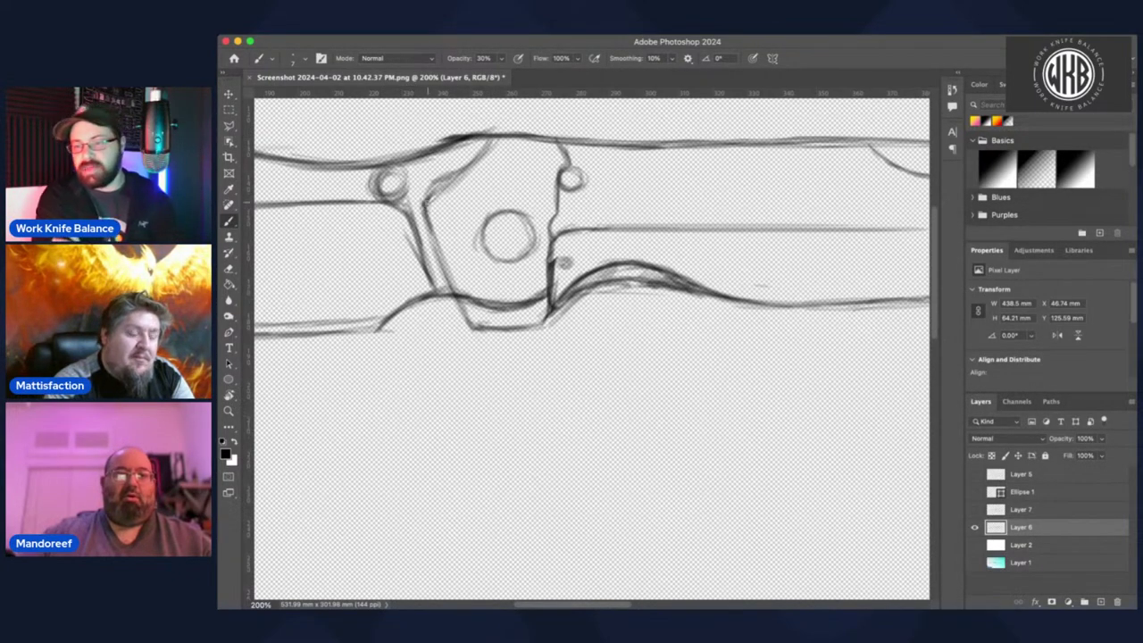
mouse_move(443, 189)
mouse_down()
mouse_move(483, 149)
mouse_move(428, 206)
mouse_move(439, 254)
mouse_up()
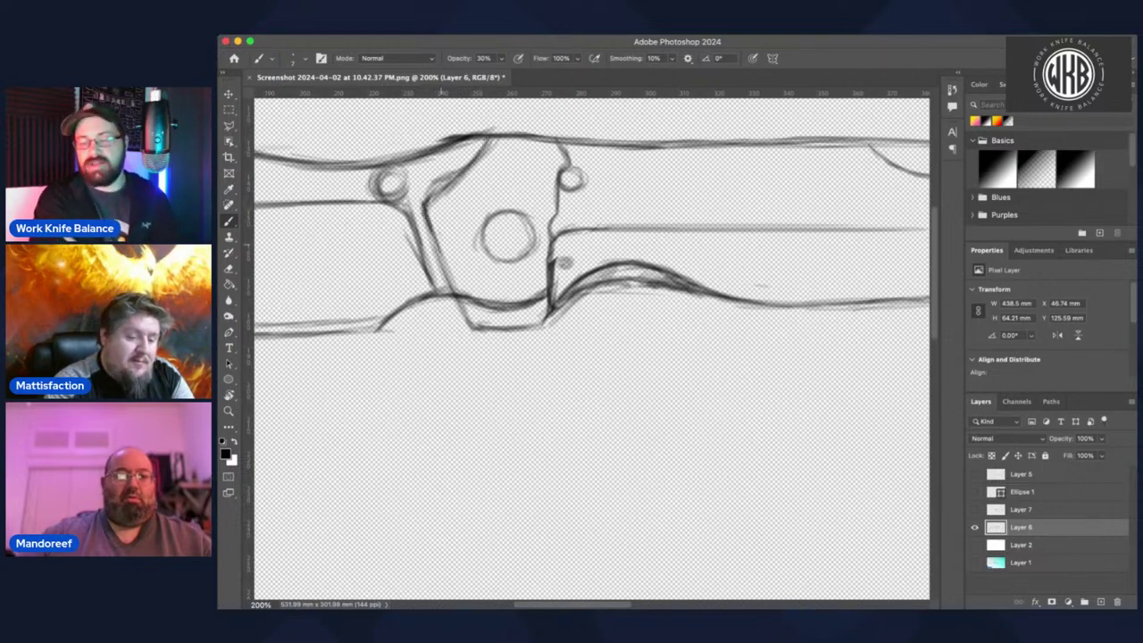
click(438, 226)
key(r)
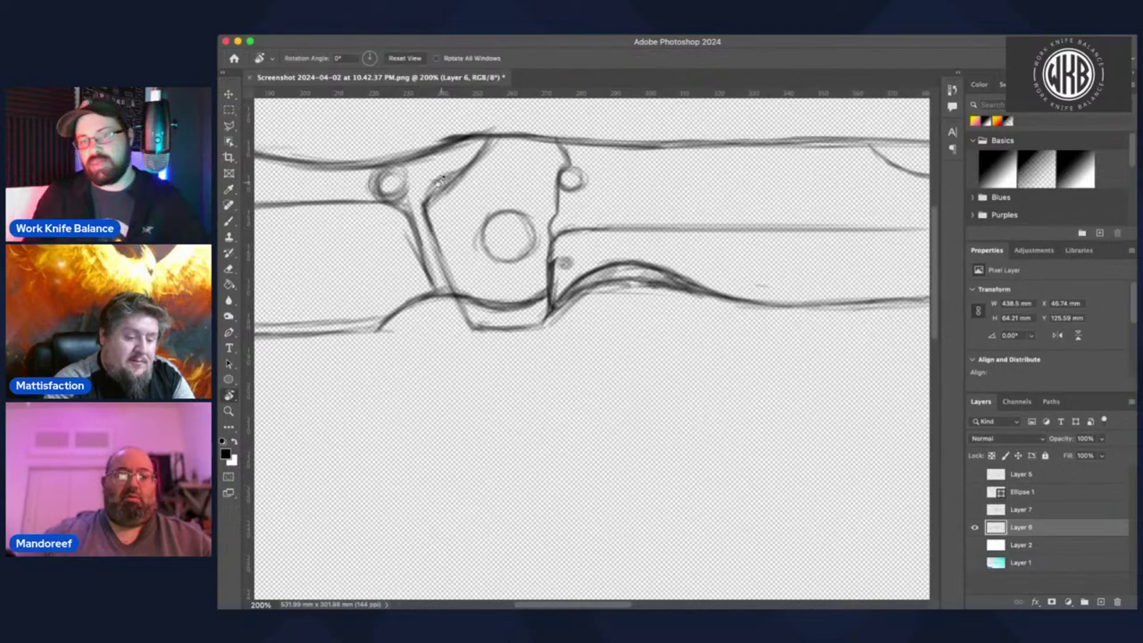
mouse_move(439, 227)
mouse_down()
mouse_move(649, 176)
mouse_move(692, 201)
mouse_move(633, 265)
mouse_move(573, 293)
mouse_up()
key(b)
key(space)
key(r)
key(b)
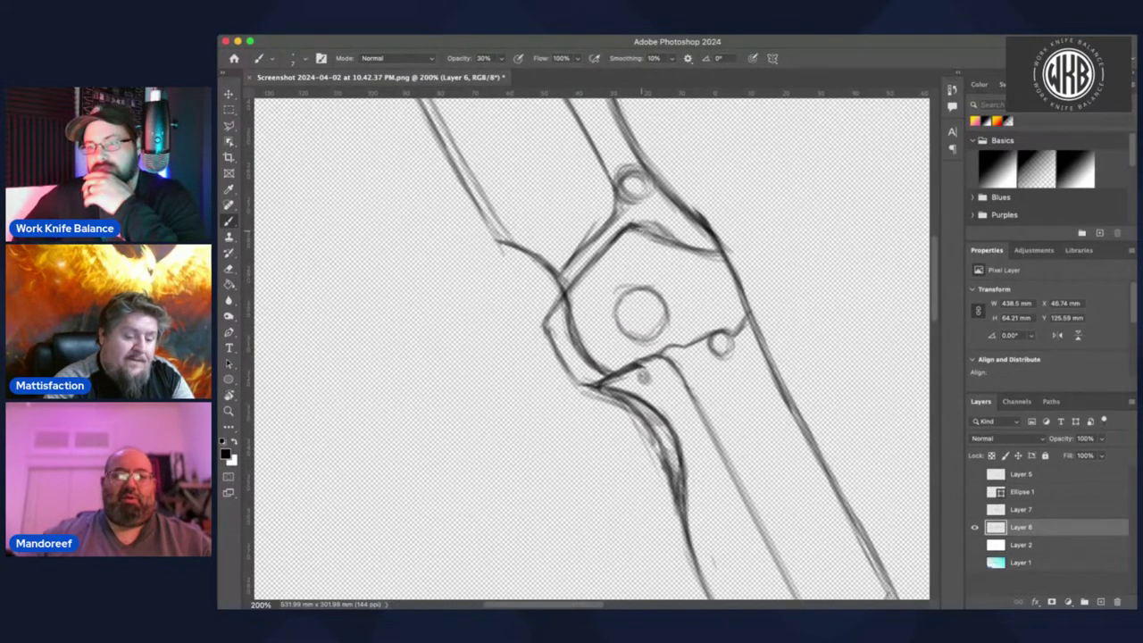
key(r)
drag(645, 203, 569, 251)
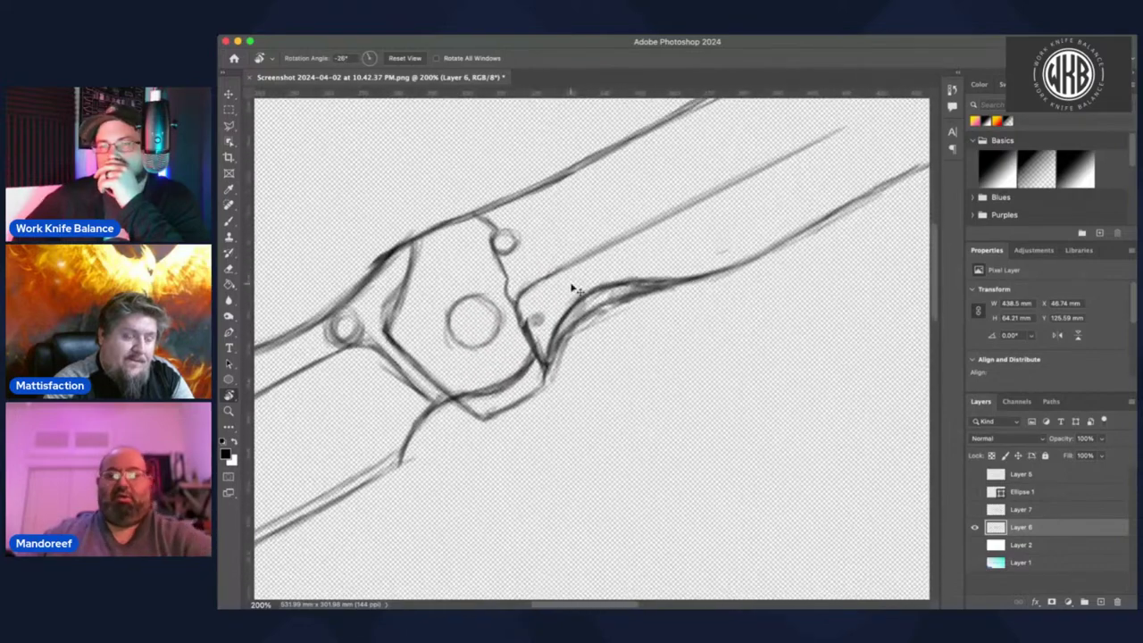
- Erase the stray sketch strokes inside the handle's front corner and along the spine above it on Layer 6
key(super+minus)
scroll(579, 295, down, 1)
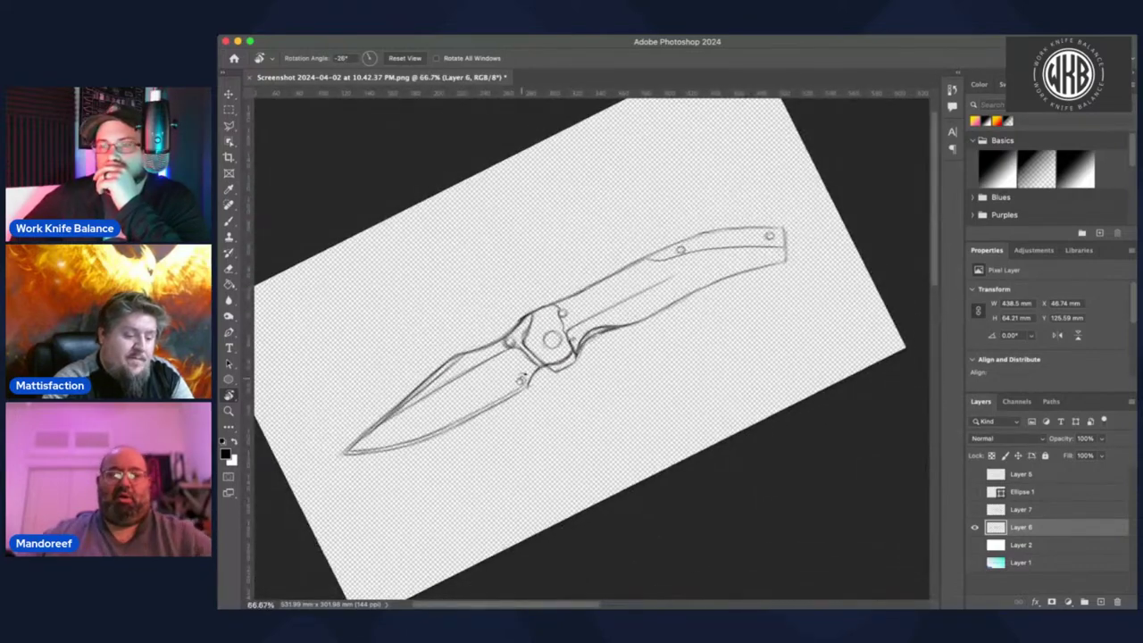
key(b)
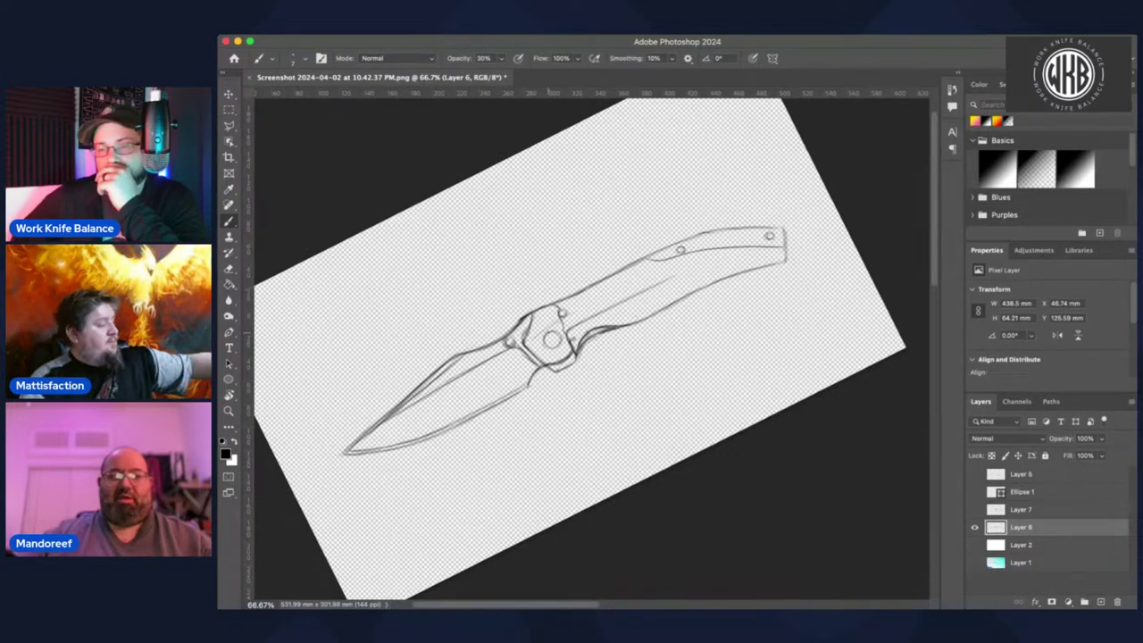
key(r)
mouse_move(557, 322)
mouse_down()
mouse_move(581, 317)
mouse_move(569, 306)
mouse_up()
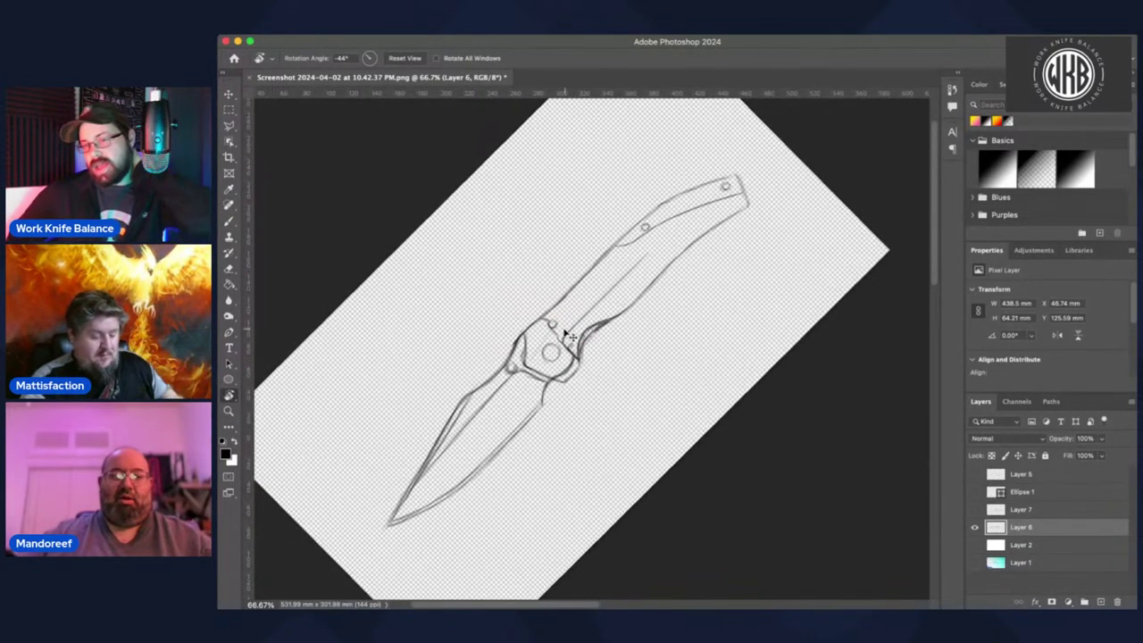
key(b)
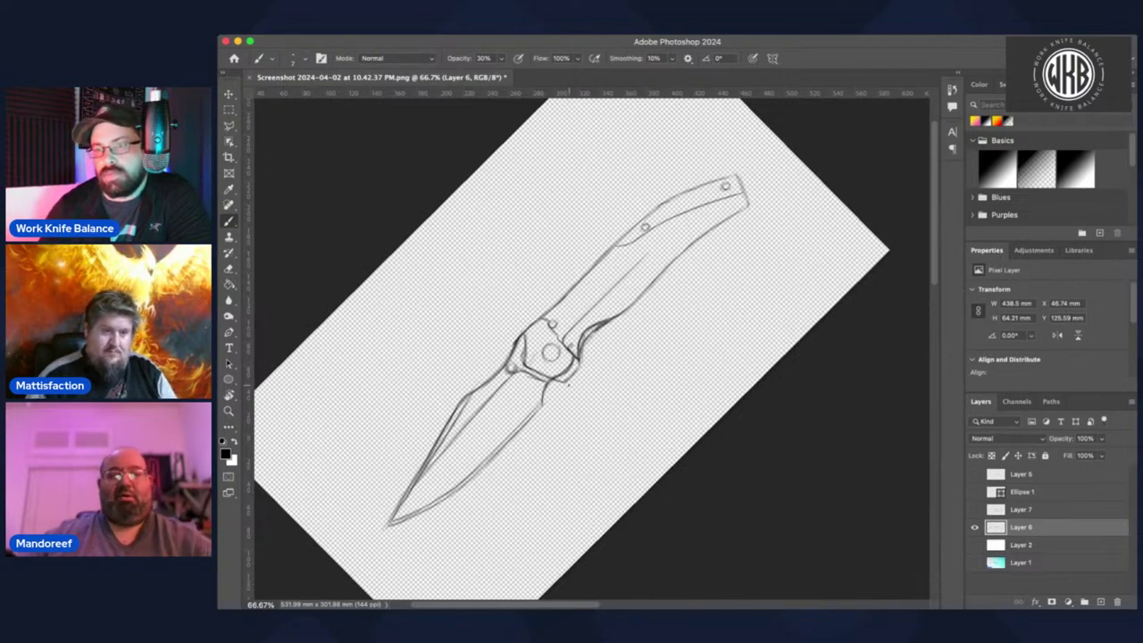
key(super+plus)
key(super+plus)
key(super+plus)
key(super+plus)
mouse_move(539, 351)
mouse_down()
mouse_move(740, 246)
mouse_move(790, 261)
mouse_up()
key(e)
mouse_move(531, 291)
mouse_down()
mouse_move(531, 301)
mouse_move(533, 251)
mouse_move(522, 319)
mouse_move(529, 262)
mouse_up()
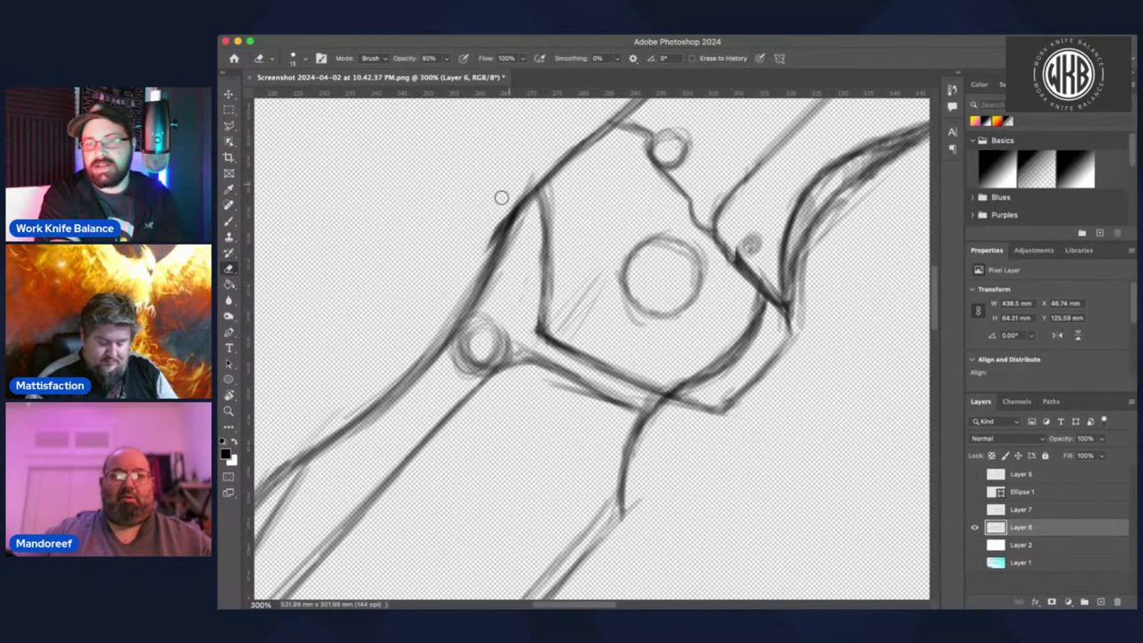
drag(506, 203, 538, 189)
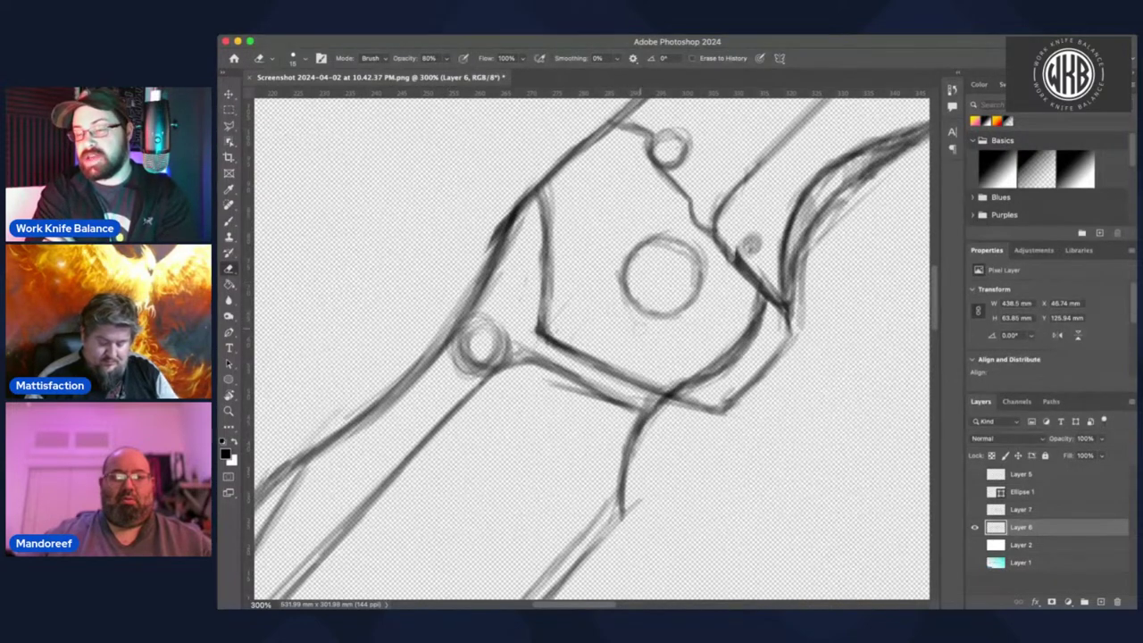
- Return the canvas rotation to 0° and review the whole knife drawing
key(r)
drag(375, 146, 527, 149)
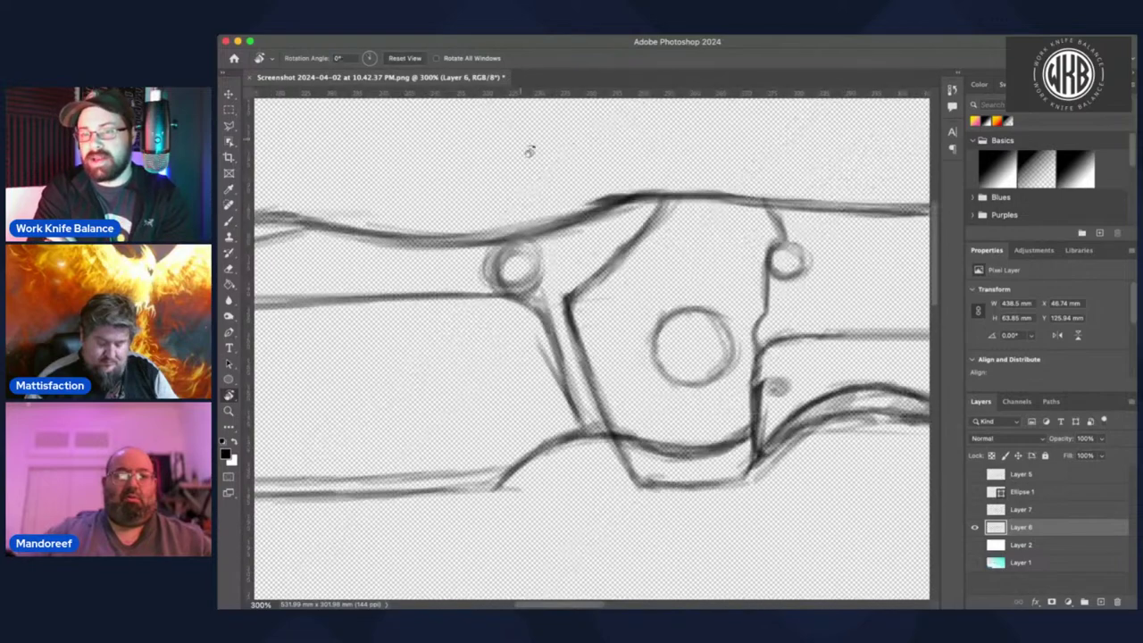
key(super+minus)
key(super+minus)
key(super+minus)
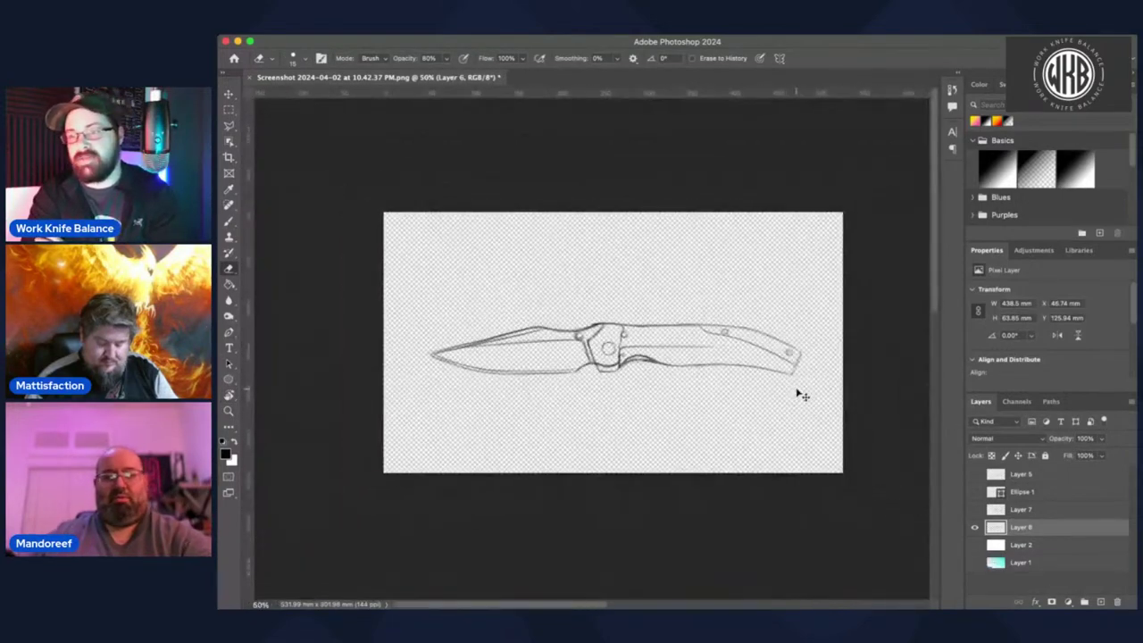
key(super+plus)
drag(794, 391, 711, 331)
key(super+minus)
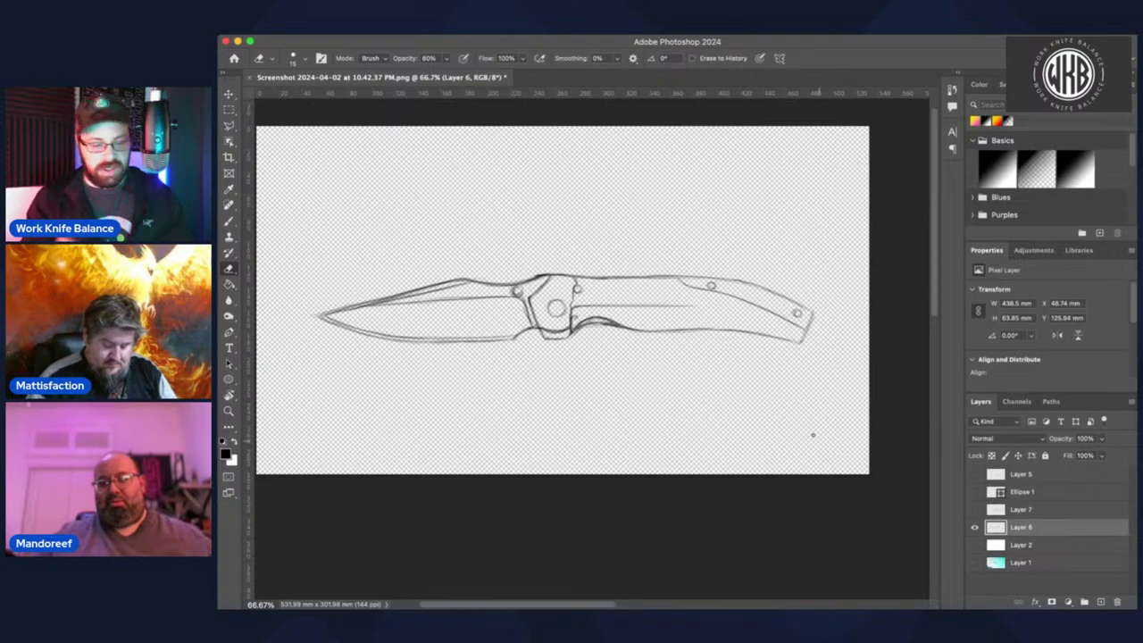
- Duplicate the Layer 1 sketch photo, hide the original, and move the copy about 66 mm down so its knife sits below the line drawing
click(975, 562)
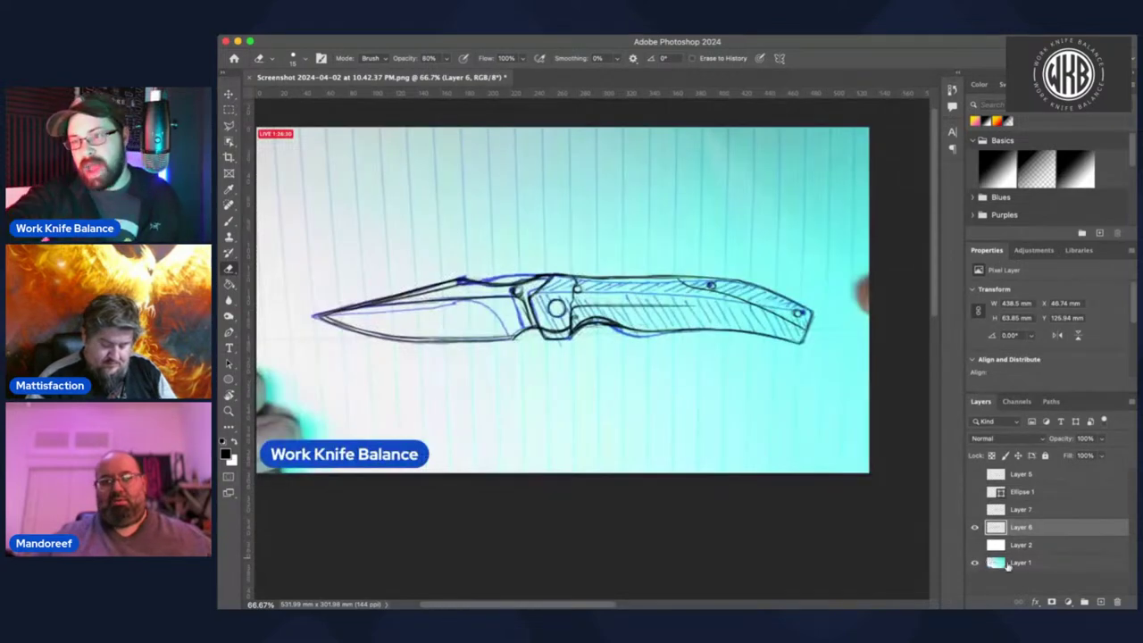
click(1020, 564)
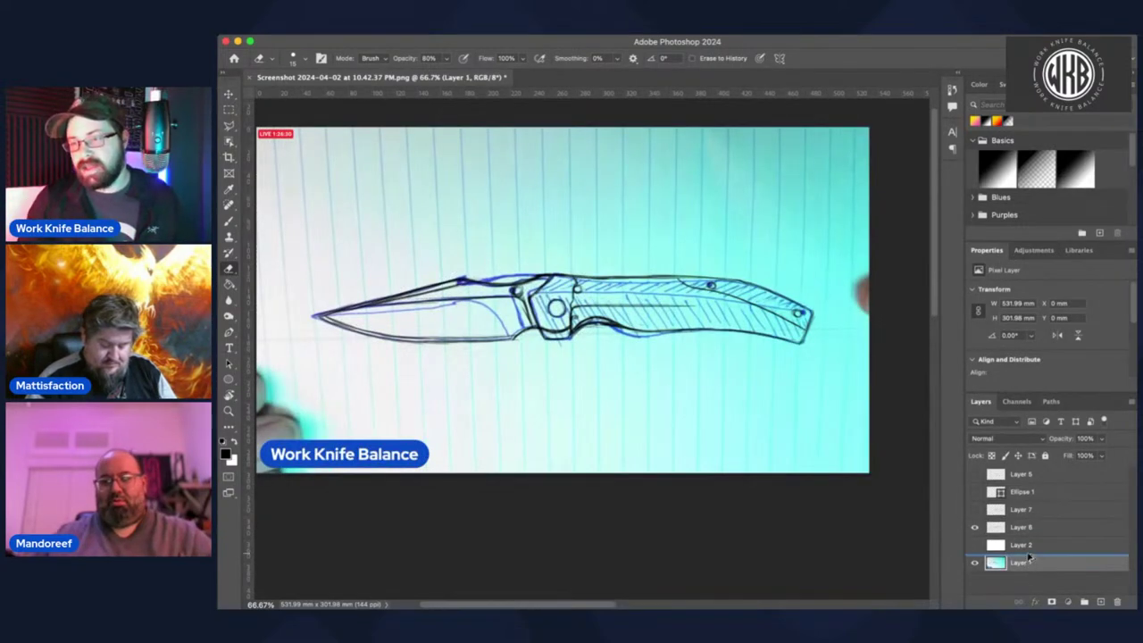
key(super+j)
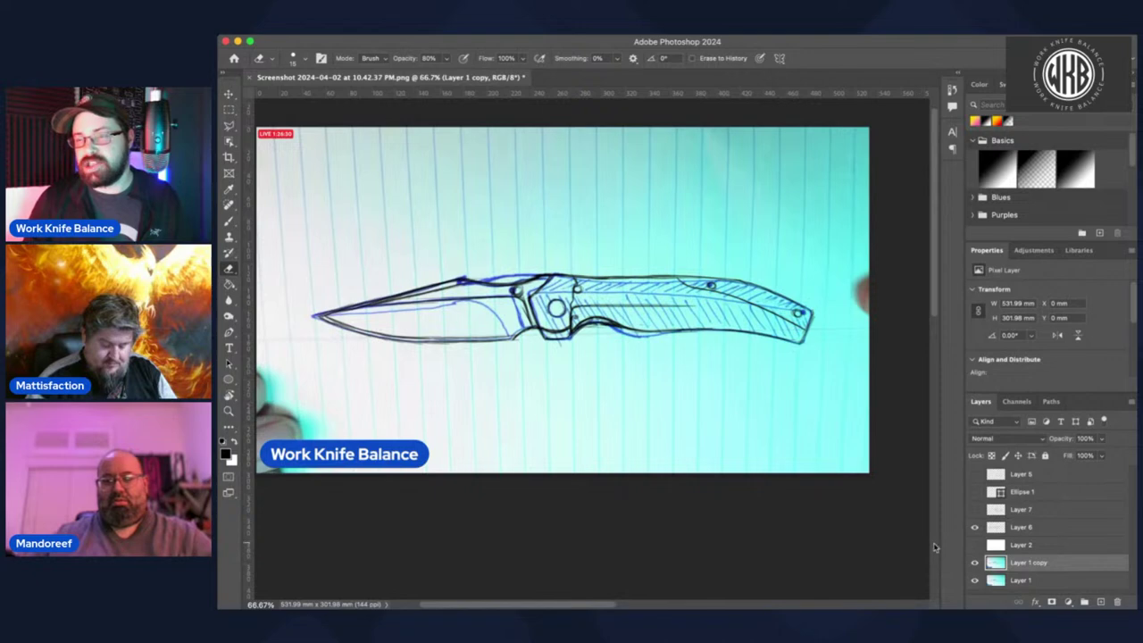
click(975, 582)
key(v)
drag(694, 388, 706, 457)
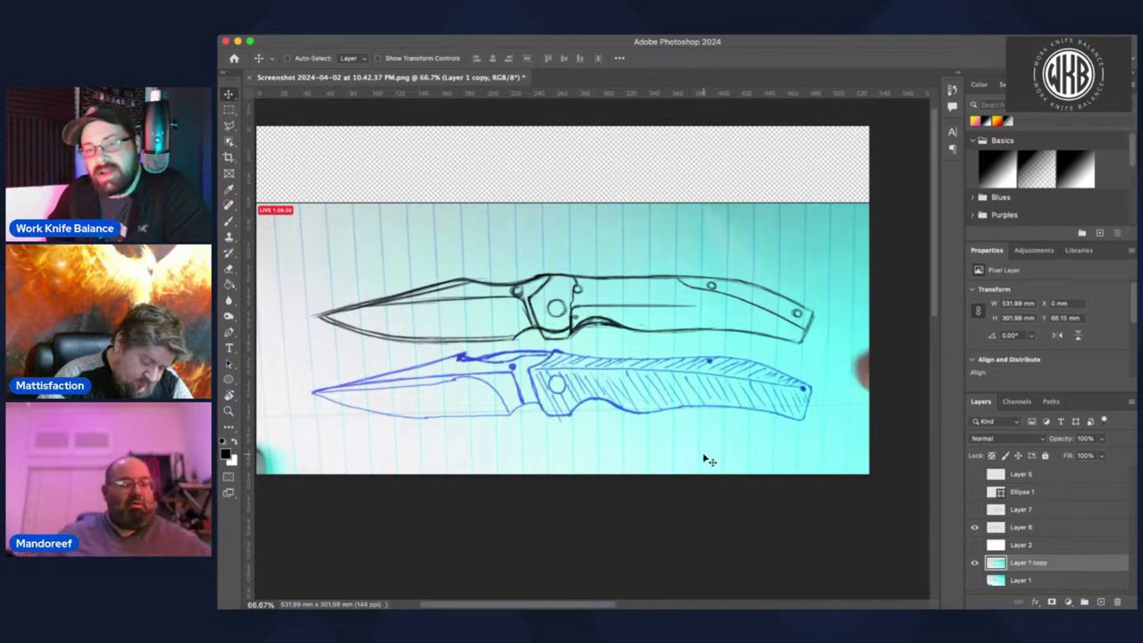
key(super+Tab)
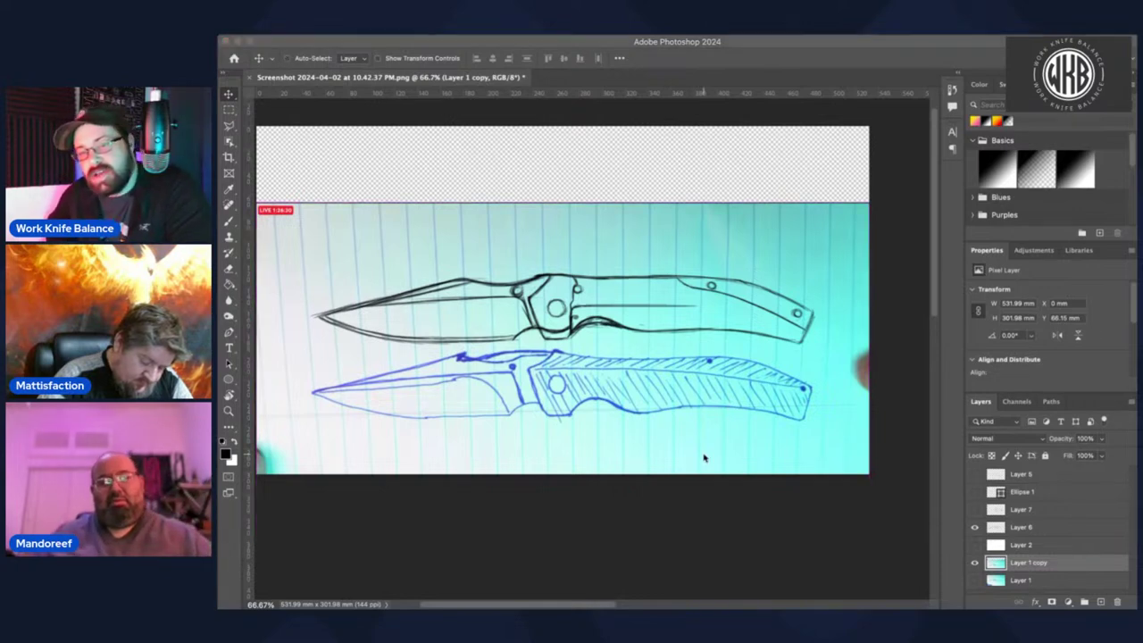
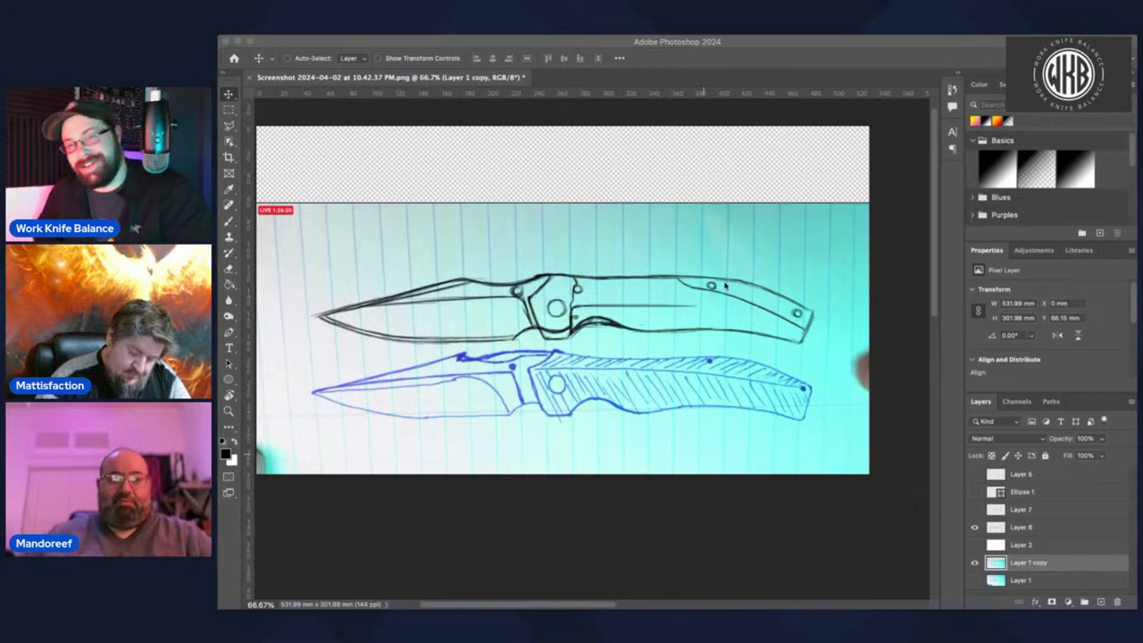
click(708, 361)
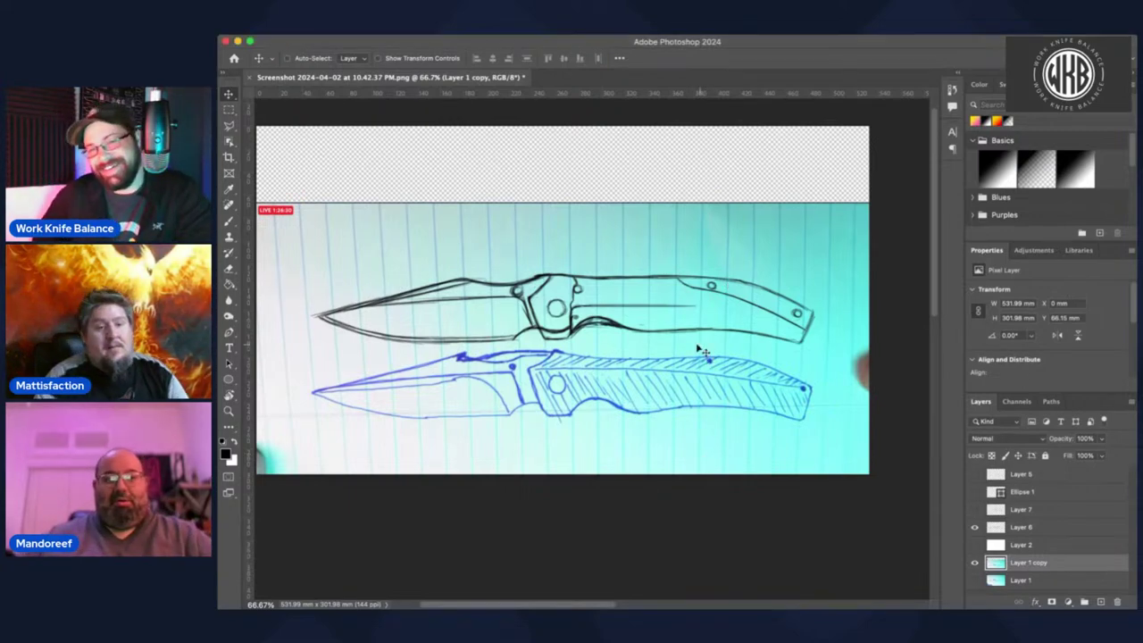
- On the Layer 1 copy, brush near-vertical strokes beneath the blade stud to outline a narrow wedge before the handle's front edge
key(super+plus)
key(super+plus)
key(super+semicolon)
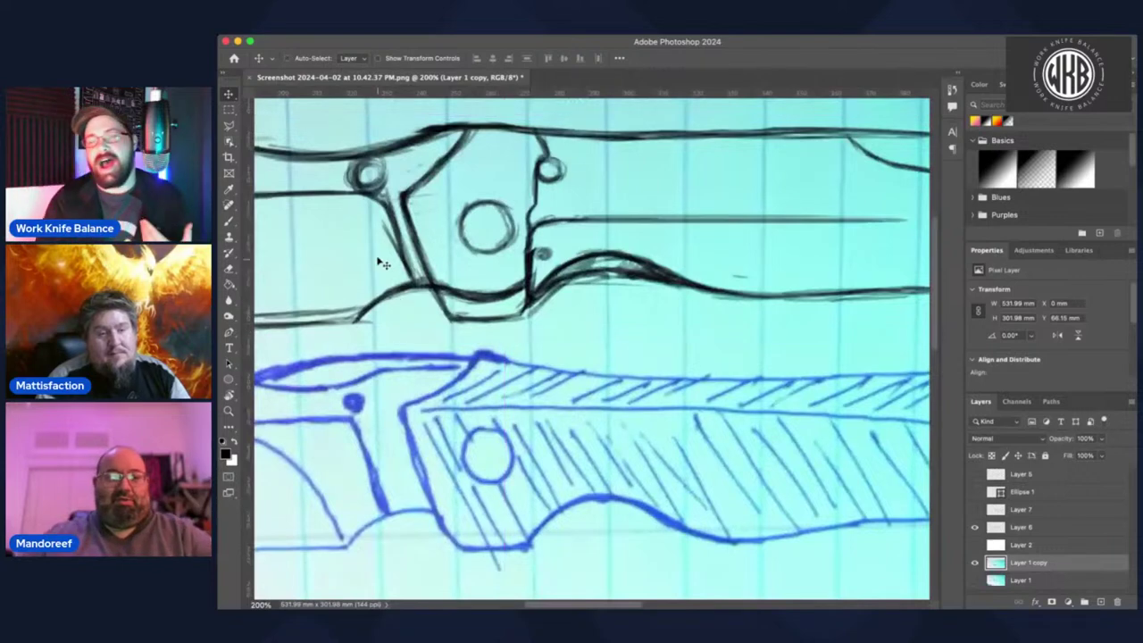
key(b)
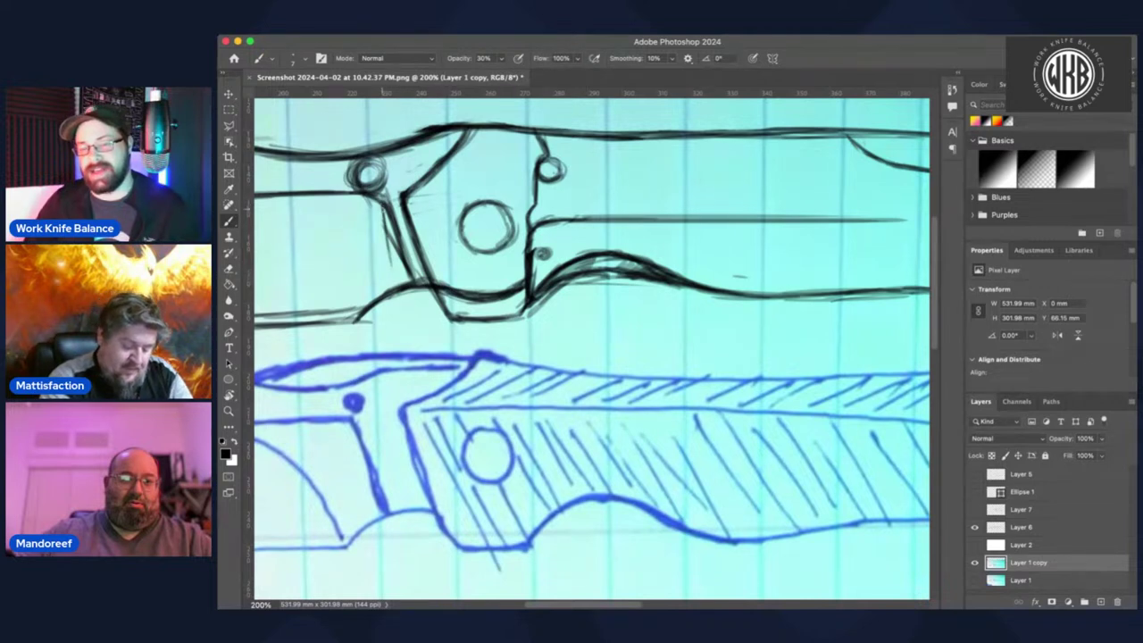
drag(382, 209, 393, 287)
drag(387, 241, 391, 286)
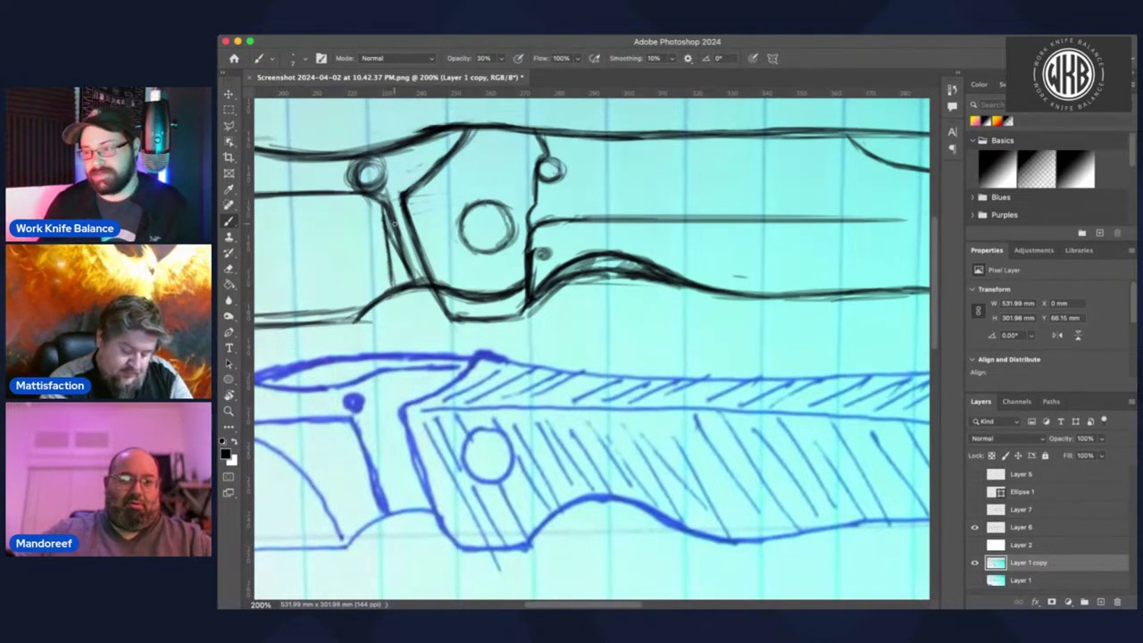
- Fill the wedge between the blade's plunge line and the handle with solid black, using a size 20 brush at 78% opacity
drag(398, 247, 393, 279)
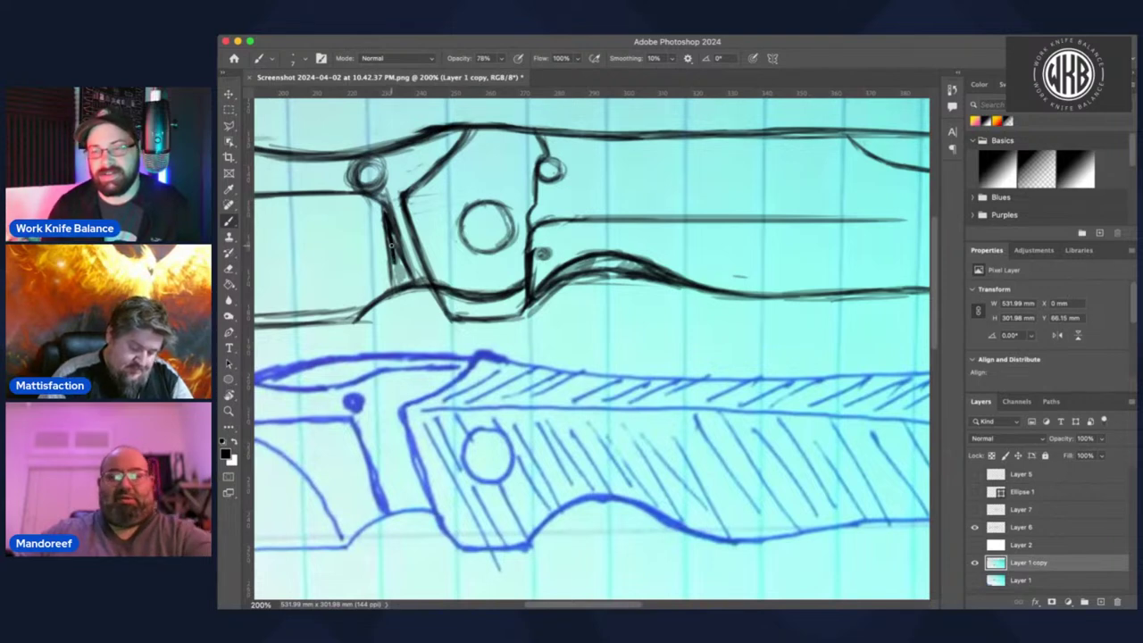
key(bracketright)
key(bracketright)
key(bracketright)
key(bracketright)
mouse_move(389, 234)
mouse_down()
mouse_move(401, 285)
mouse_move(385, 214)
mouse_move(395, 282)
mouse_move(400, 259)
mouse_move(407, 278)
mouse_move(386, 216)
mouse_up()
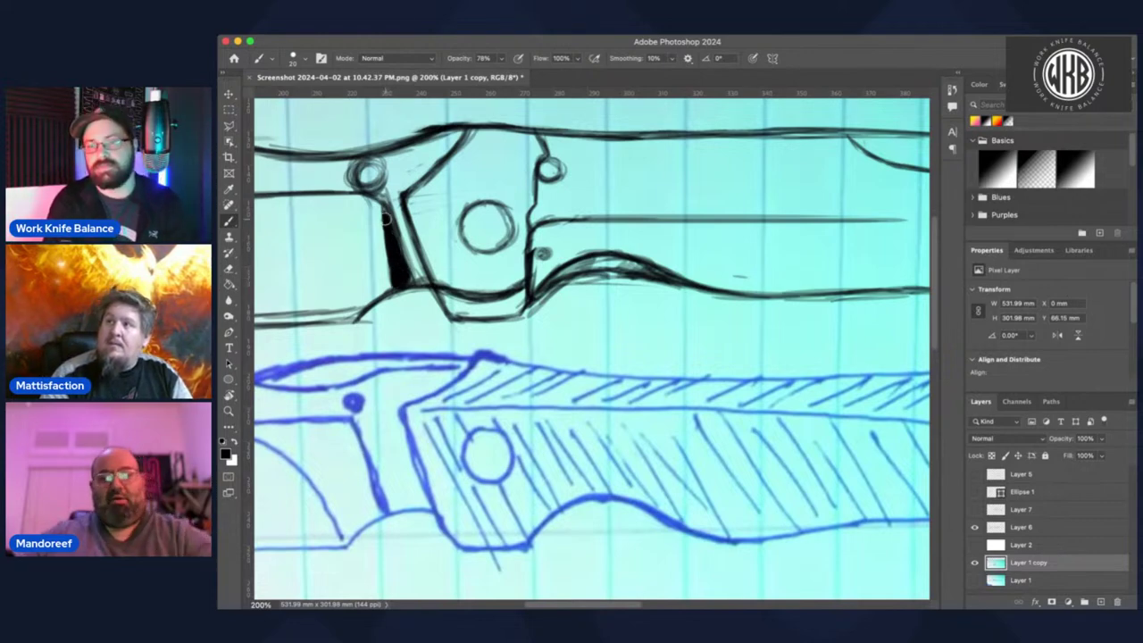
- Make Layer 6 active and hide the Layer 1 copy sketch photo so only the line drawing shows
key(super+minus)
key(super+minus)
key(super+minus)
key(super+plus)
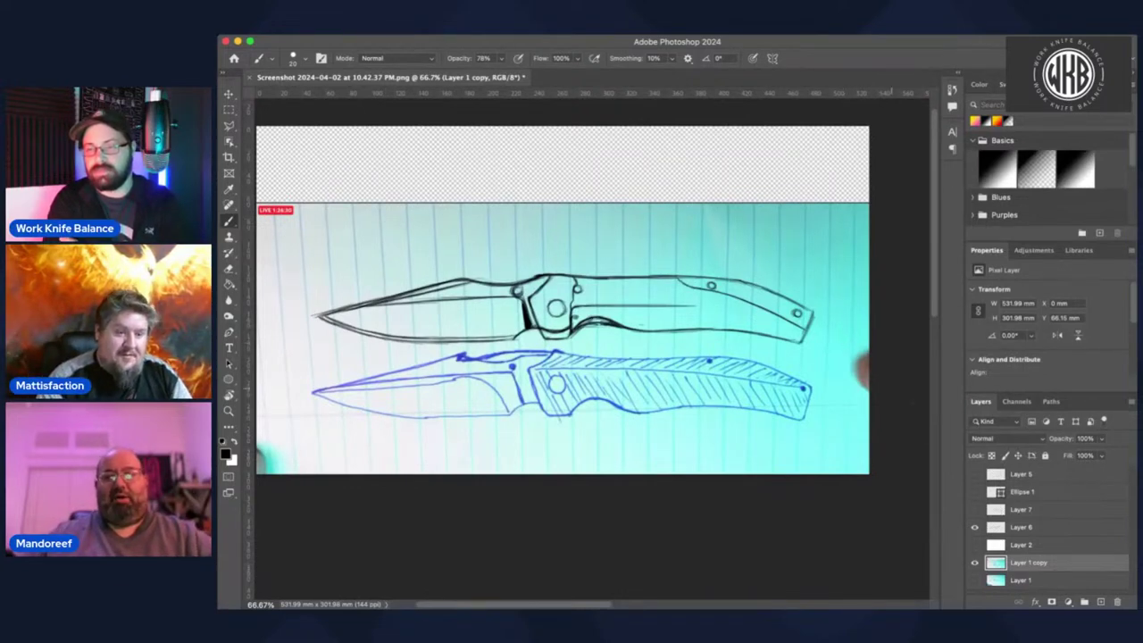
click(1005, 527)
key(super+equal)
key(super+equal)
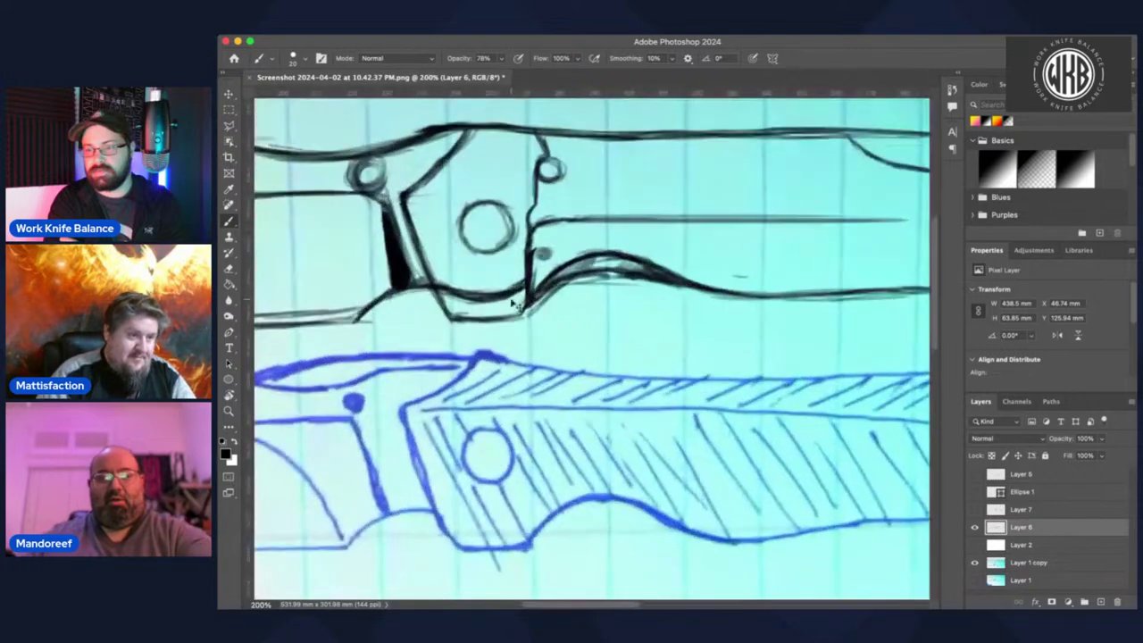
click(975, 563)
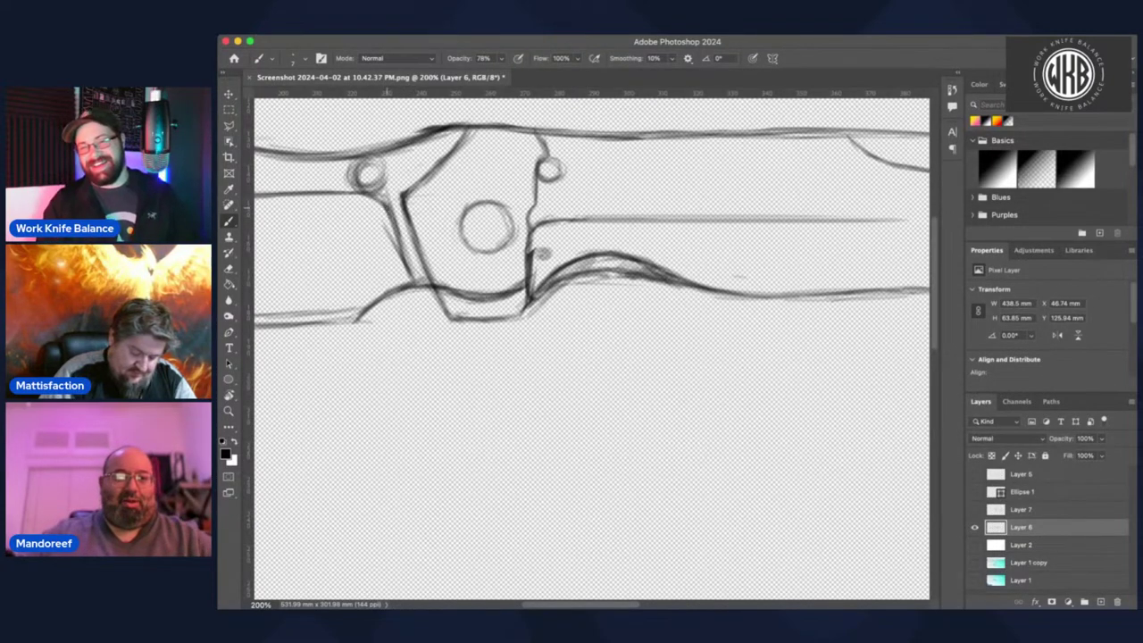
- Redraw the narrow wedge beneath the blade stud on Layer 6 and shade it black with brush strokes at 78% opacity
drag(387, 213, 396, 285)
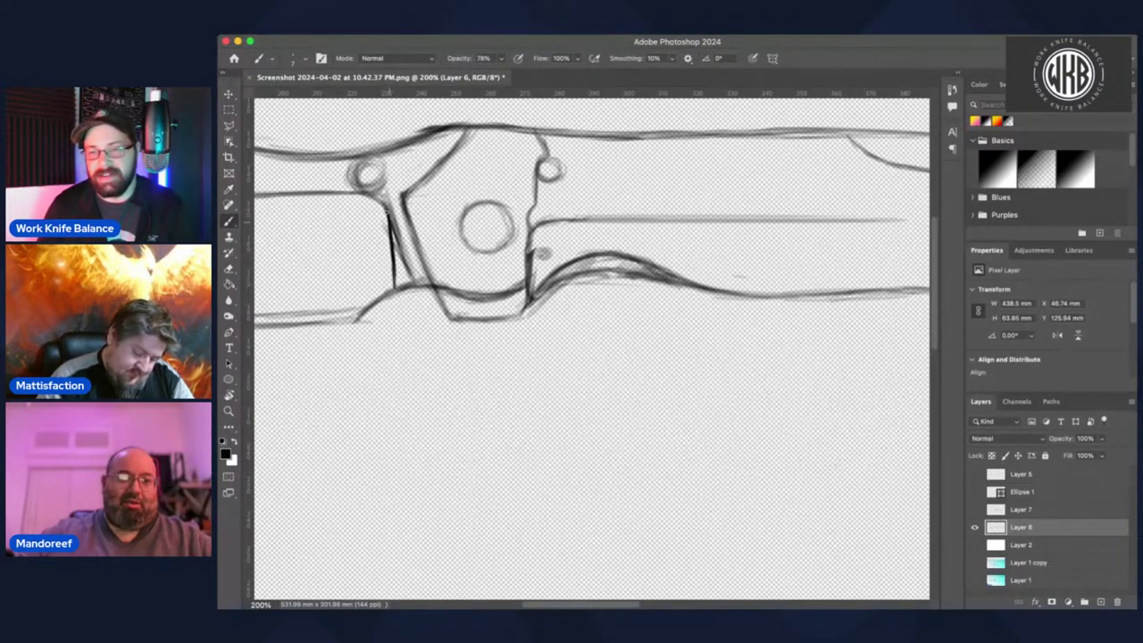
mouse_move(386, 211)
mouse_down()
mouse_move(408, 280)
mouse_move(398, 289)
mouse_move(407, 284)
mouse_up()
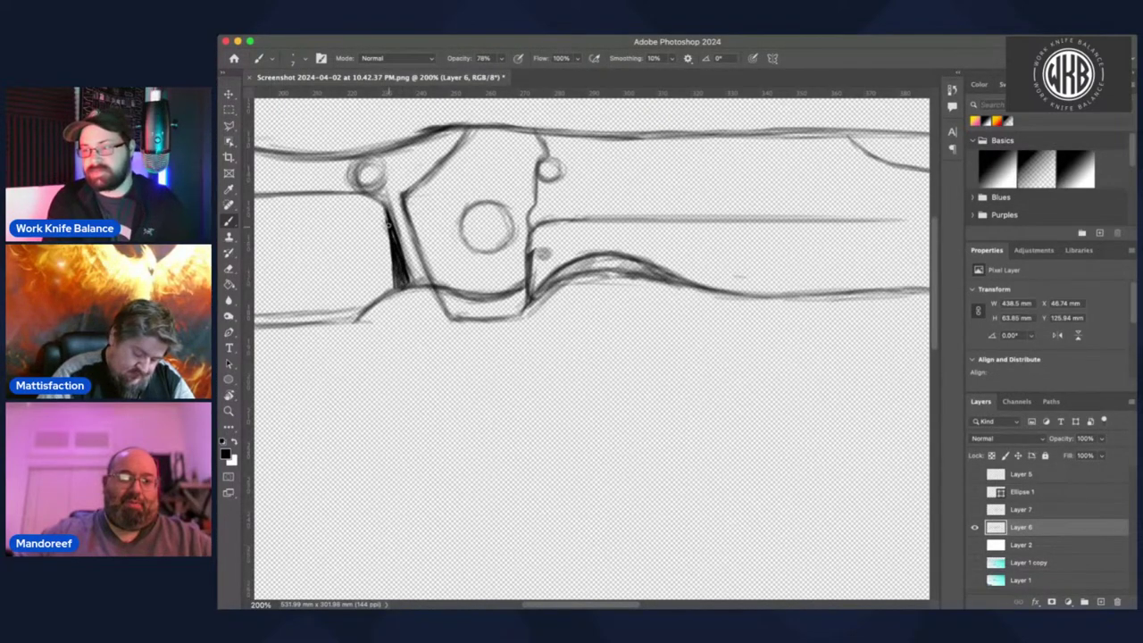
mouse_move(388, 229)
mouse_down()
mouse_move(396, 280)
mouse_move(396, 284)
mouse_up()
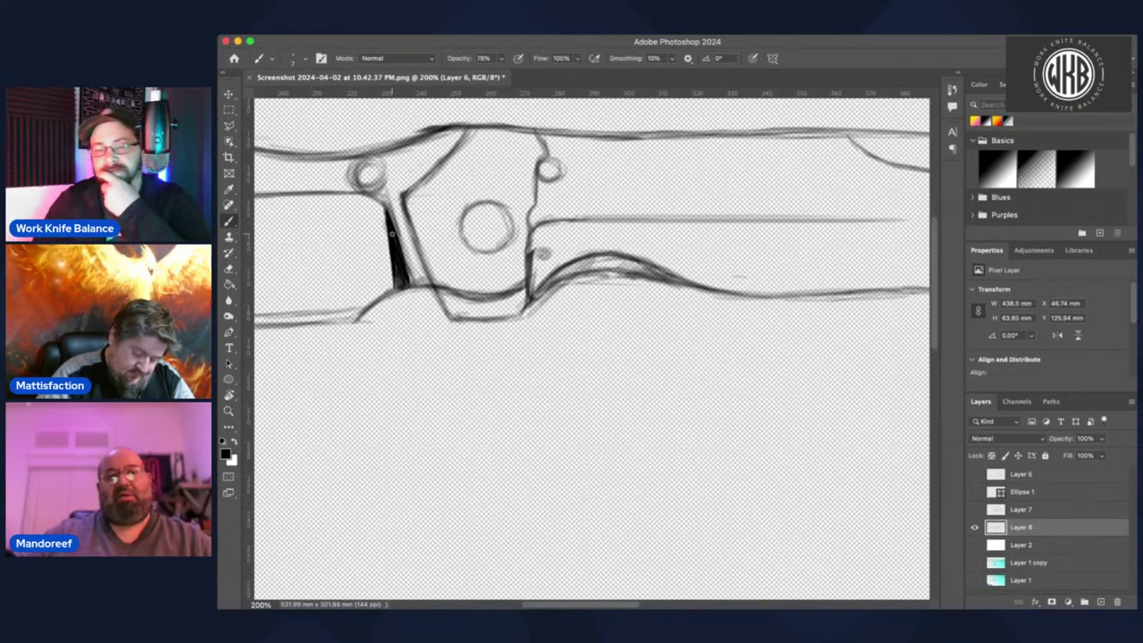
key(super+minus)
key(super+minus)
key(super+minus)
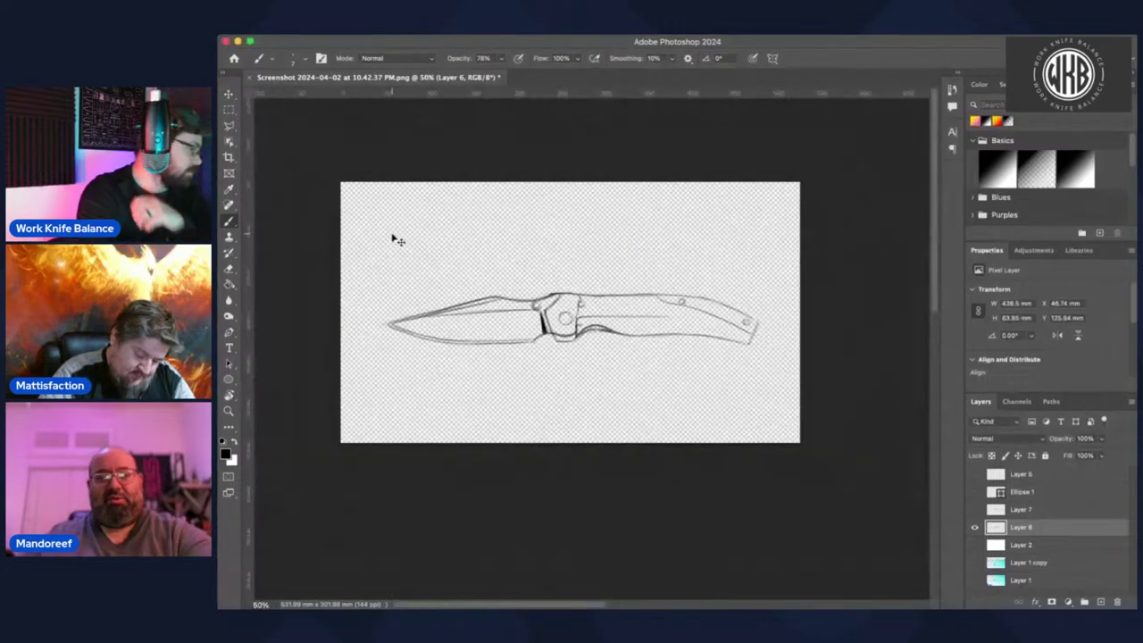
key(super+plus)
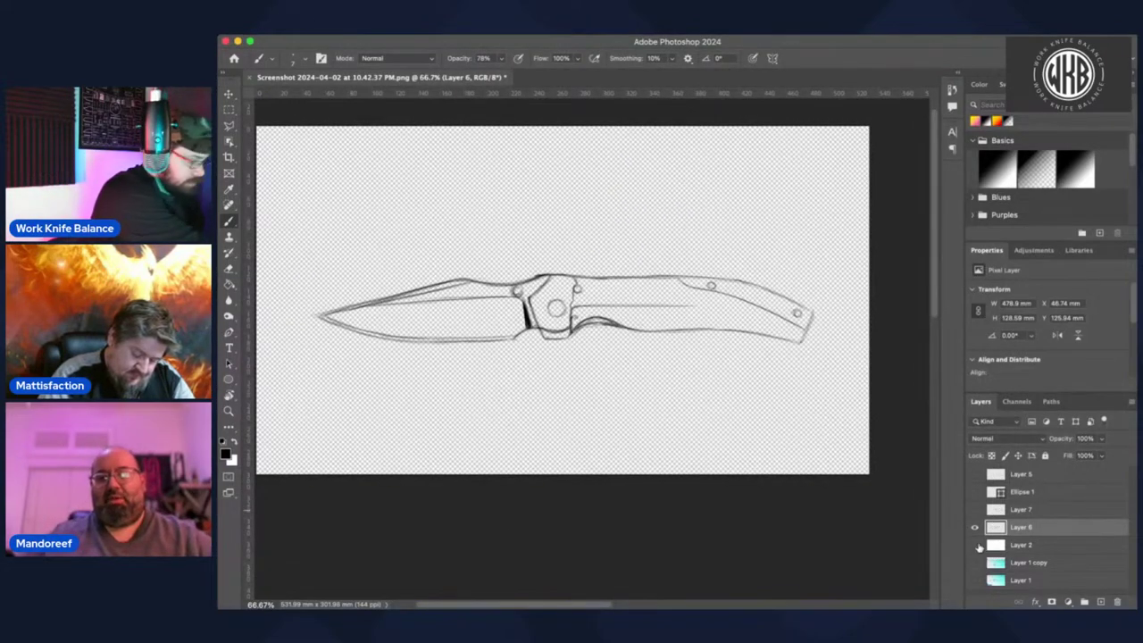
- Compare the line drawing over white Layer 2 and both sketch photos, leaving Layer 6 and the active Layer 1 copy visible
click(975, 545)
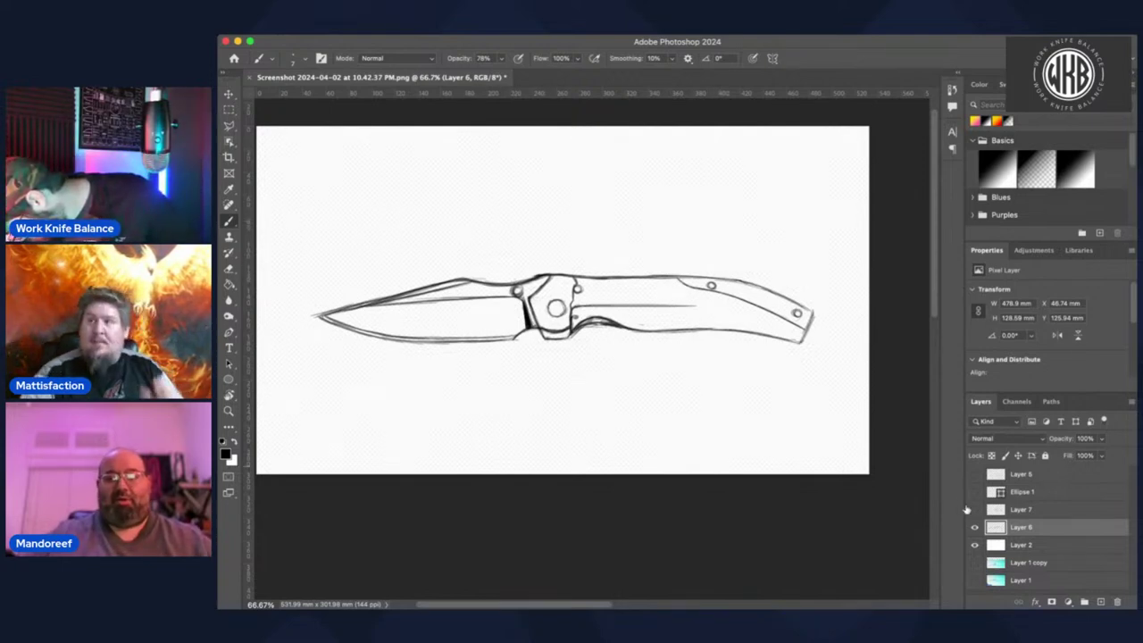
click(974, 563)
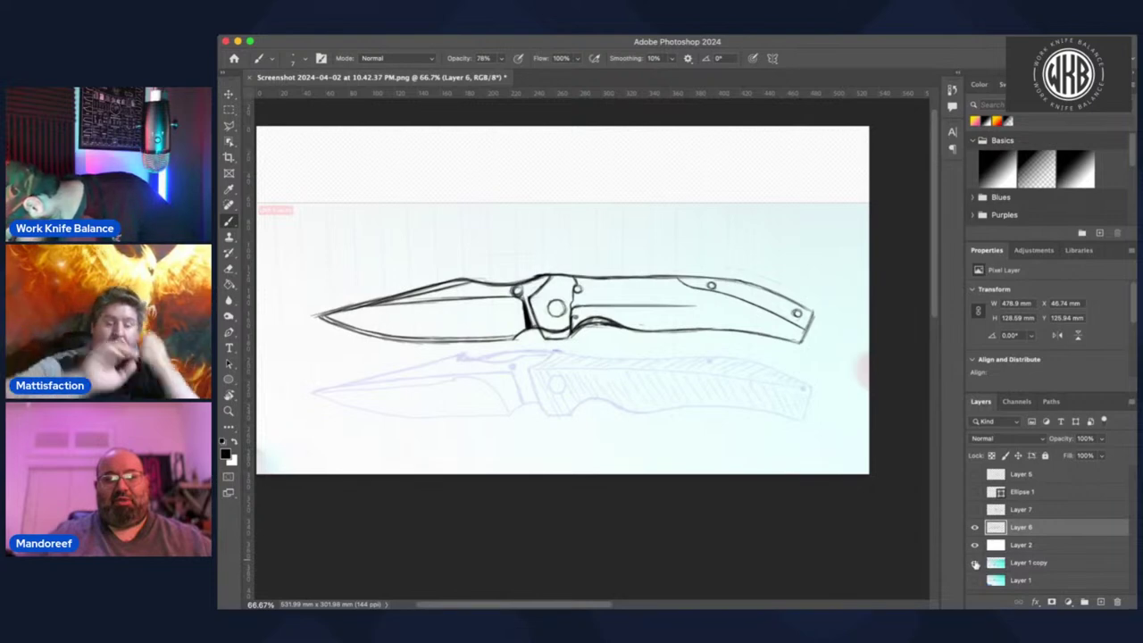
click(974, 562)
click(975, 580)
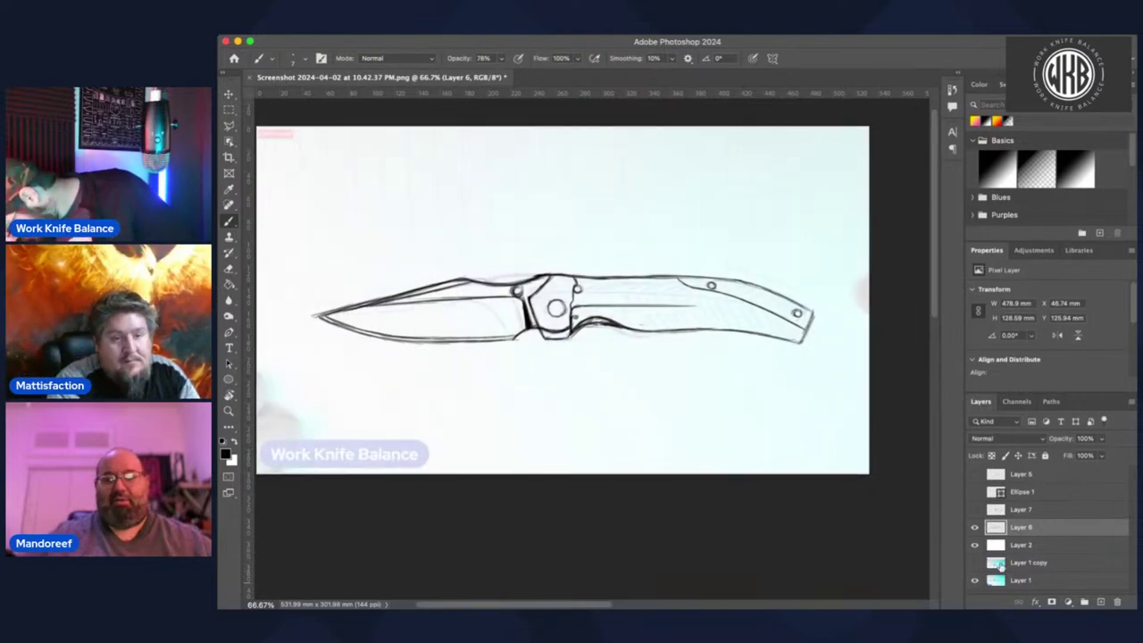
click(975, 563)
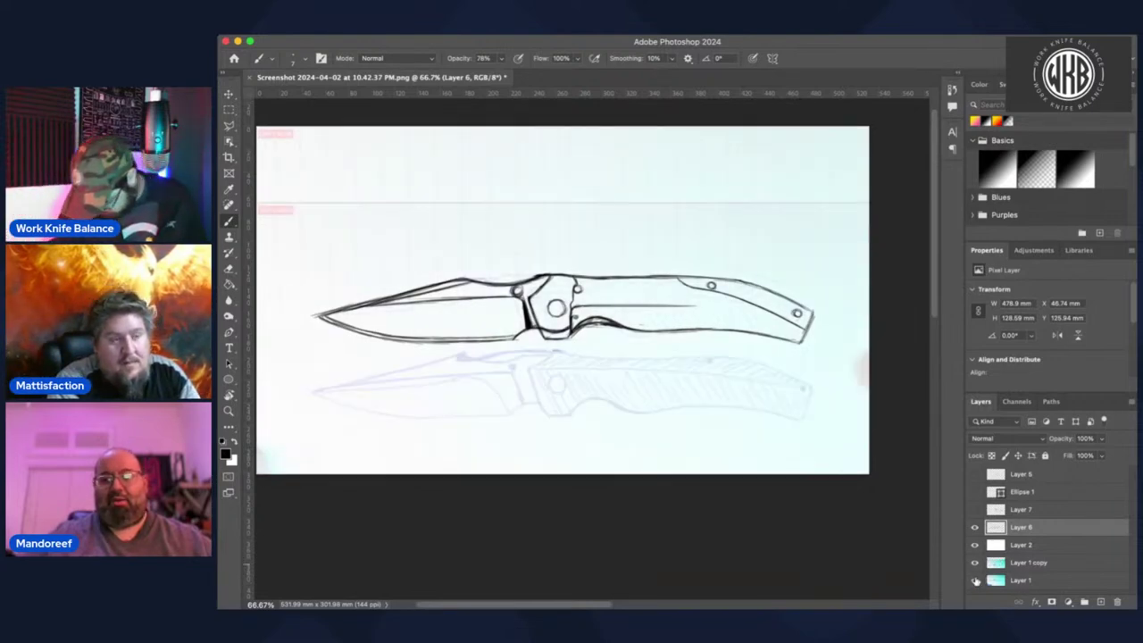
click(974, 581)
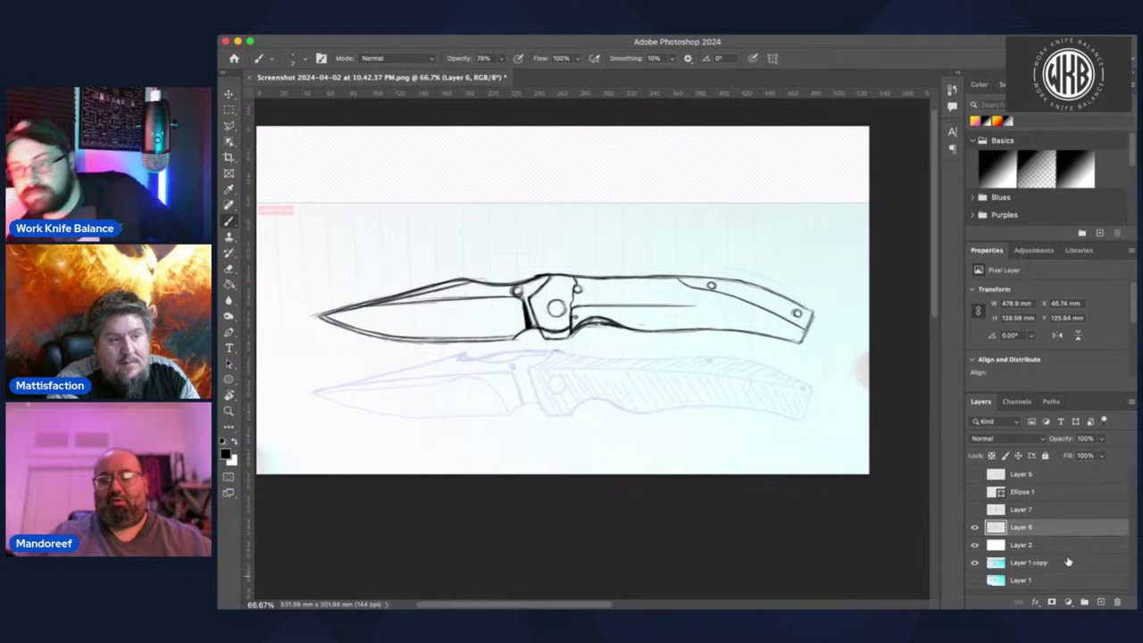
click(1064, 563)
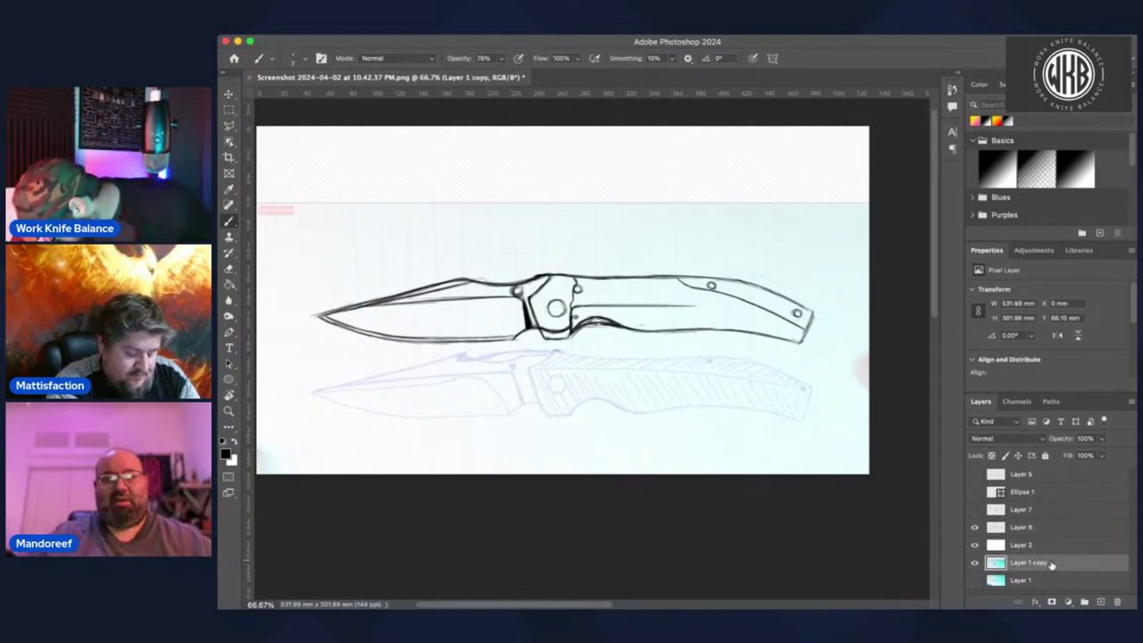
click(975, 545)
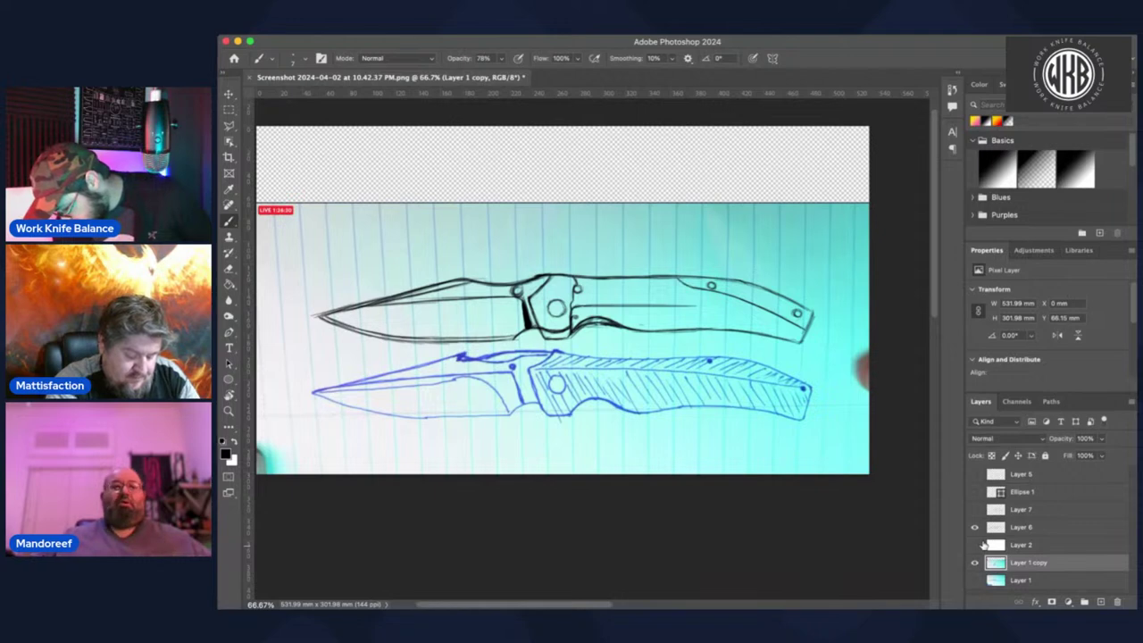
key(super+Tab)
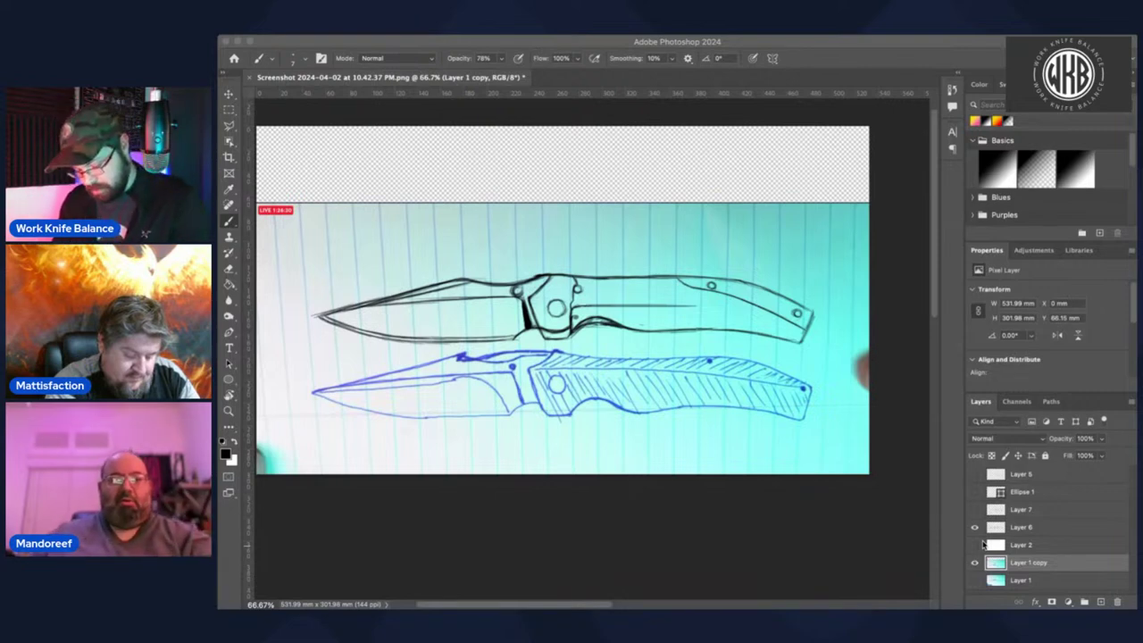
click(983, 544)
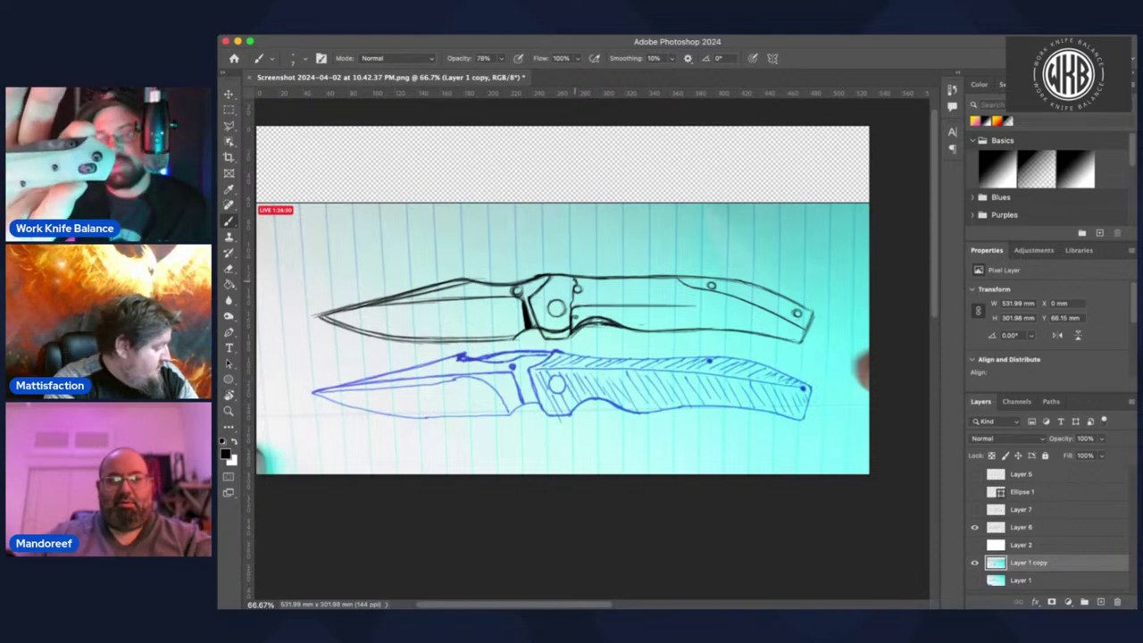
key(super+Tab)
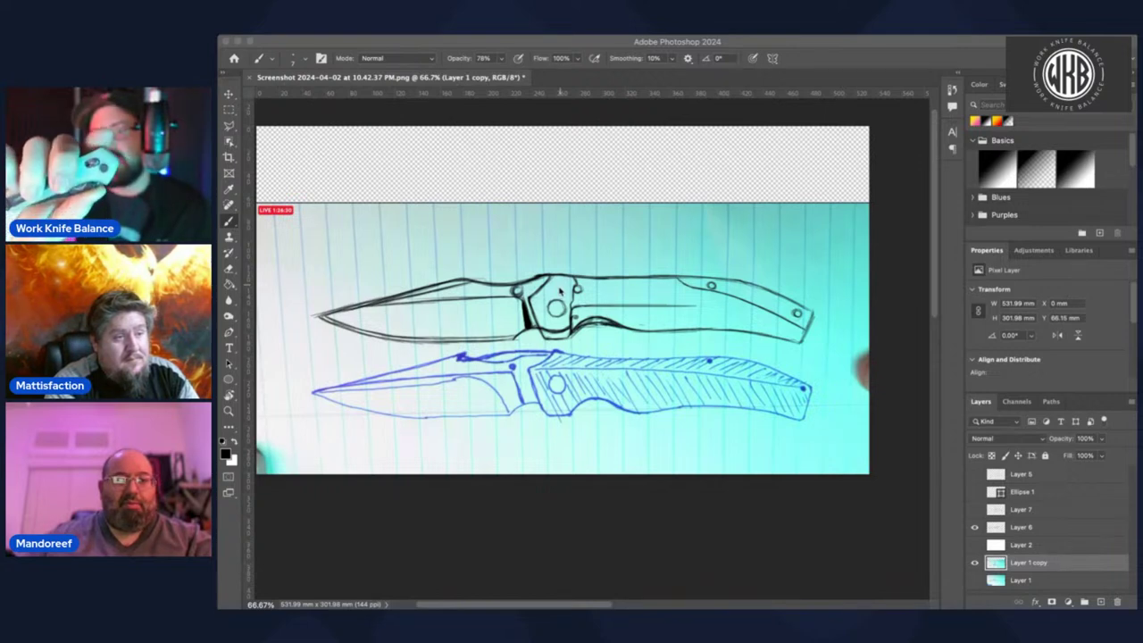
click(560, 290)
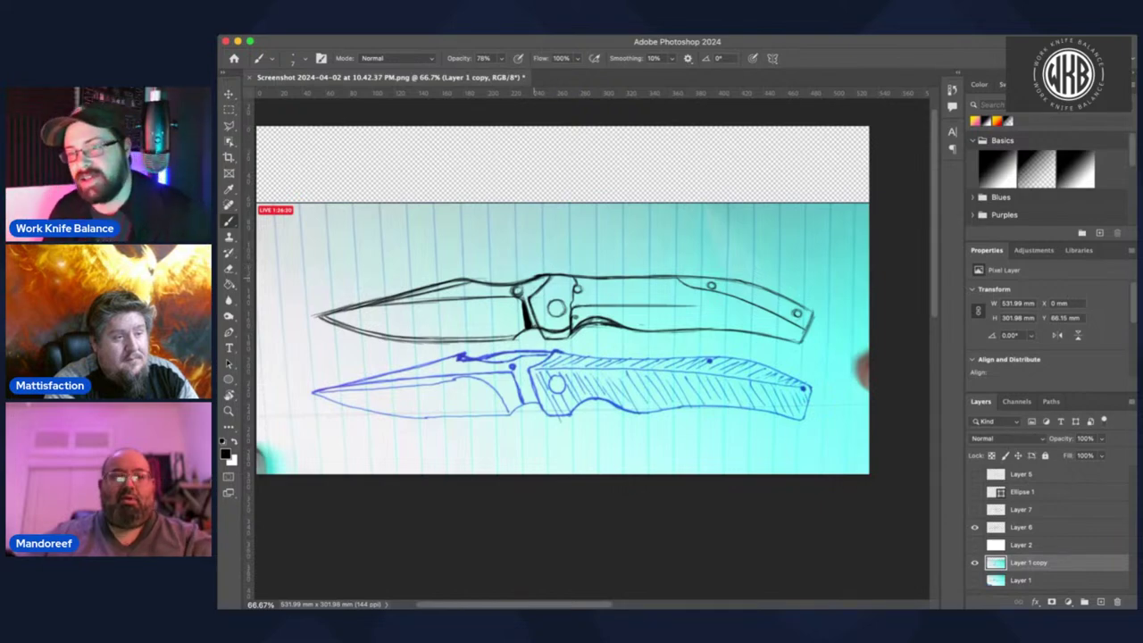
- Darken the handle's spine line between the lock cutout and the front edge with a brush stroke on Layer 1 copy
key(r)
drag(526, 234, 679, 377)
key(b)
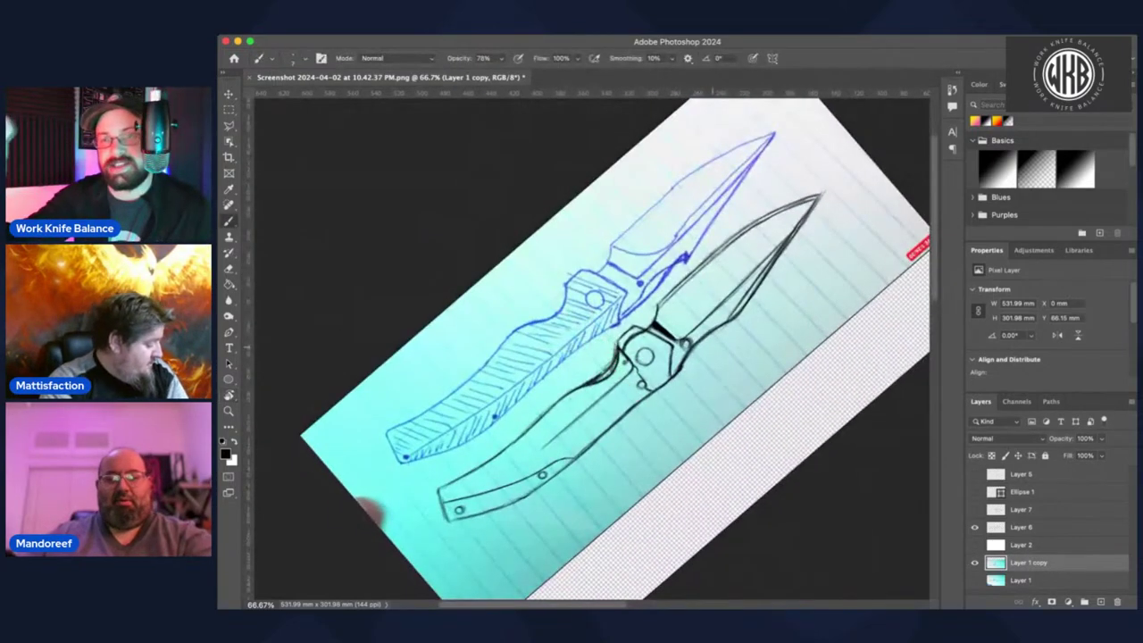
key(super+equal)
key(super+equal)
key(super+equal)
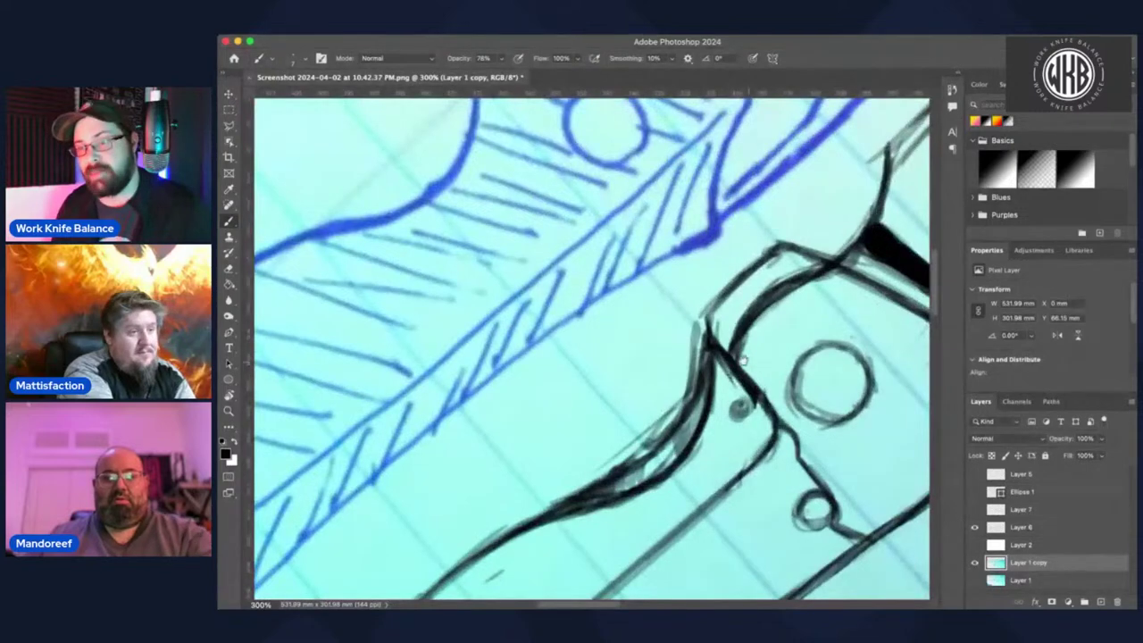
drag(746, 361, 505, 209)
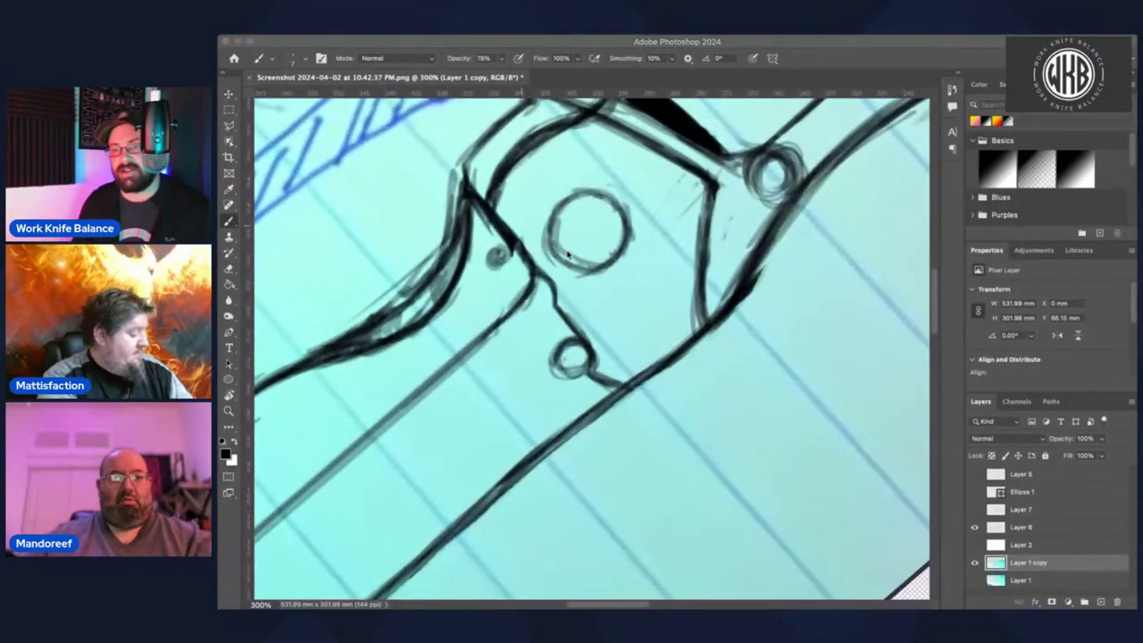
click(622, 326)
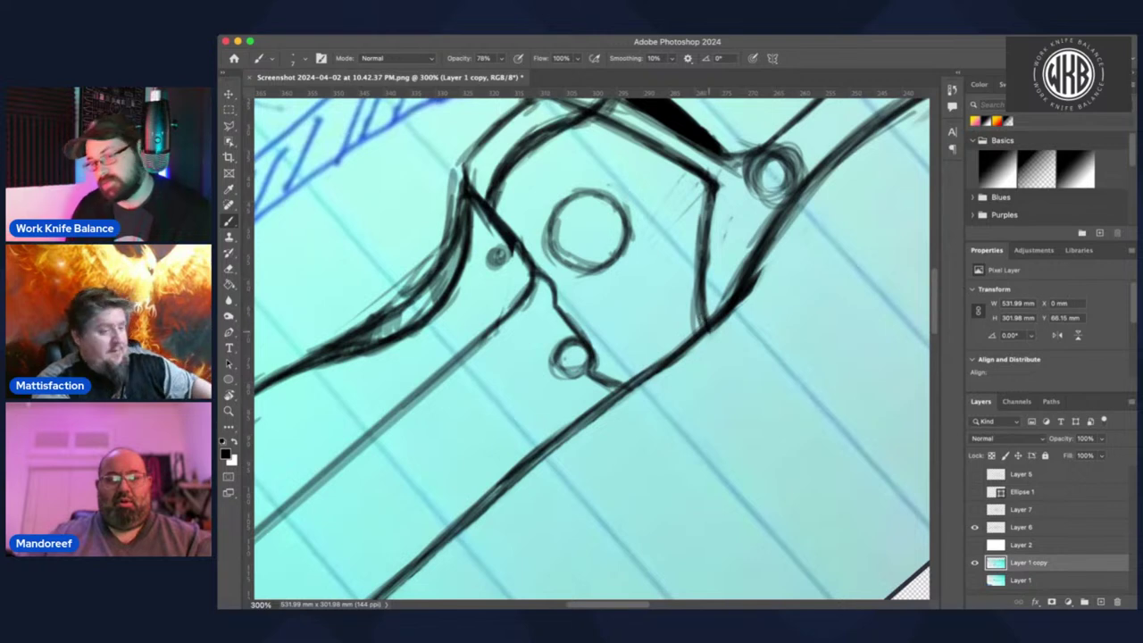
drag(626, 387, 671, 353)
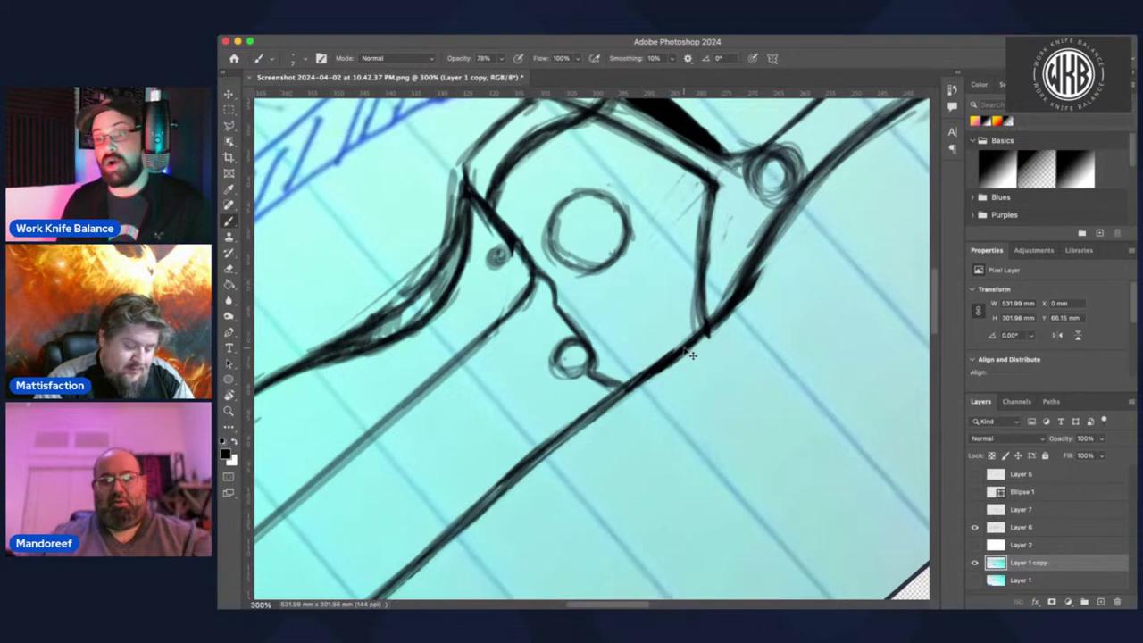
key(r)
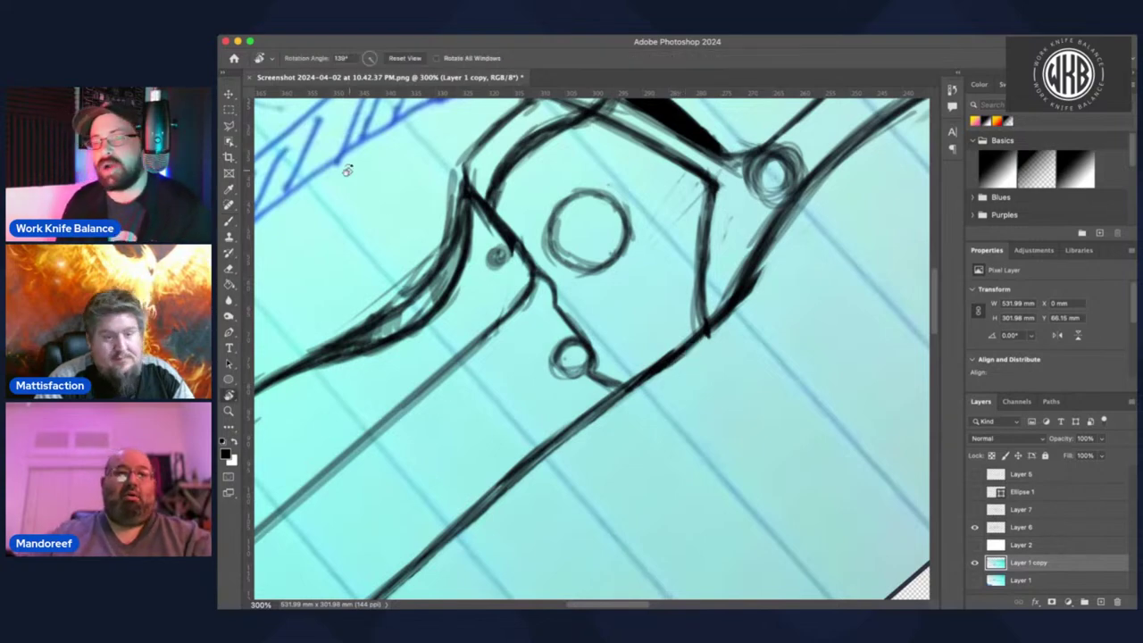
click(404, 58)
key(b)
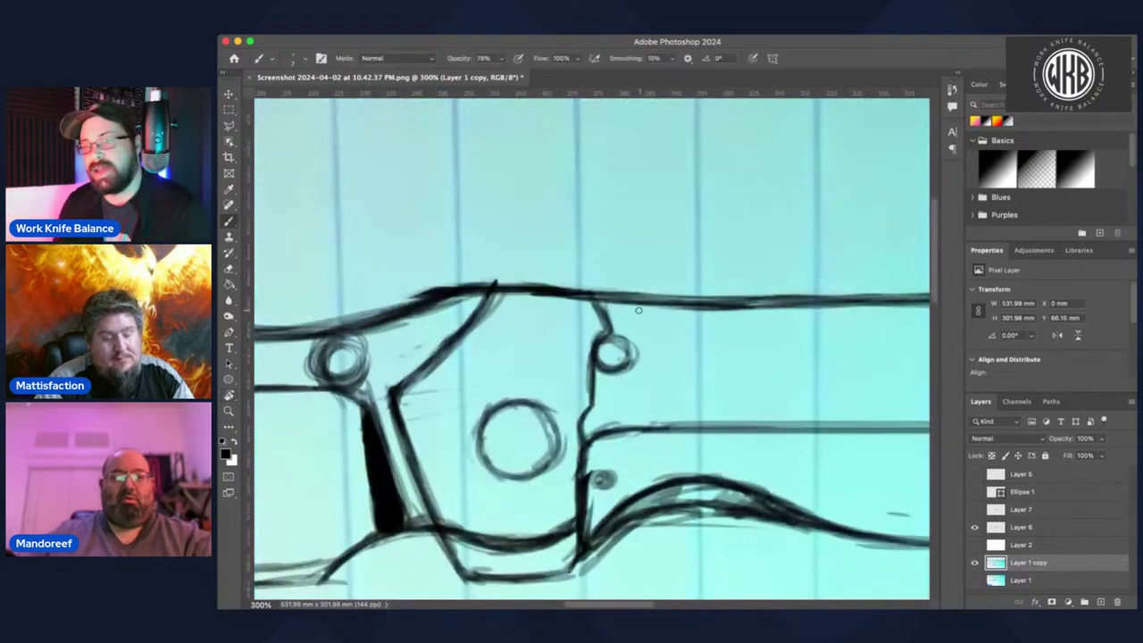
key(super+minus)
key(super+minus)
key(super+minus)
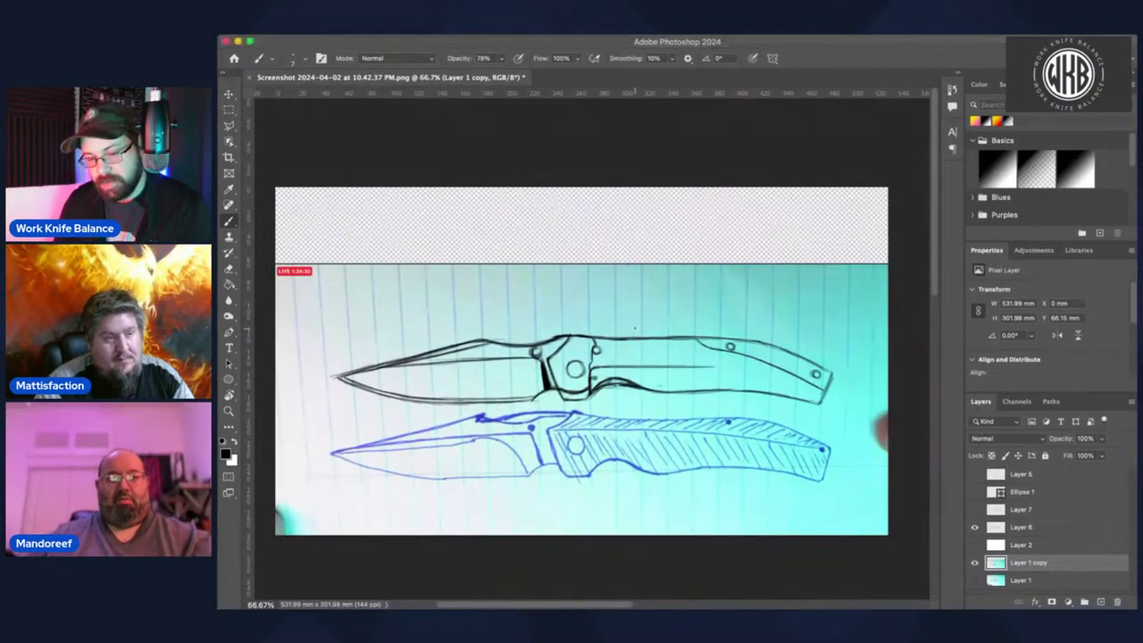
- Add a new empty layer directly above Layer 6 for tracing the blue sketched blade with the Brush tool
key(r)
drag(500, 325, 692, 329)
key(super+plus)
key(super+plus)
key(super+plus)
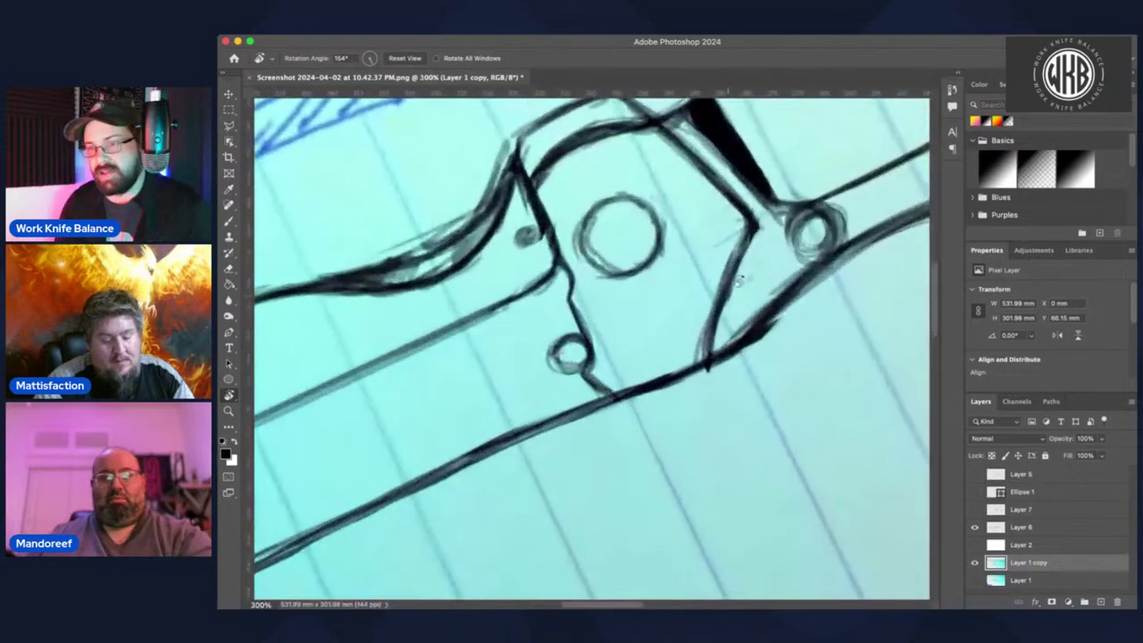
drag(596, 345, 589, 596)
mouse_move(679, 296)
mouse_down()
mouse_move(551, 329)
mouse_move(693, 365)
mouse_move(701, 409)
mouse_up()
click(1027, 526)
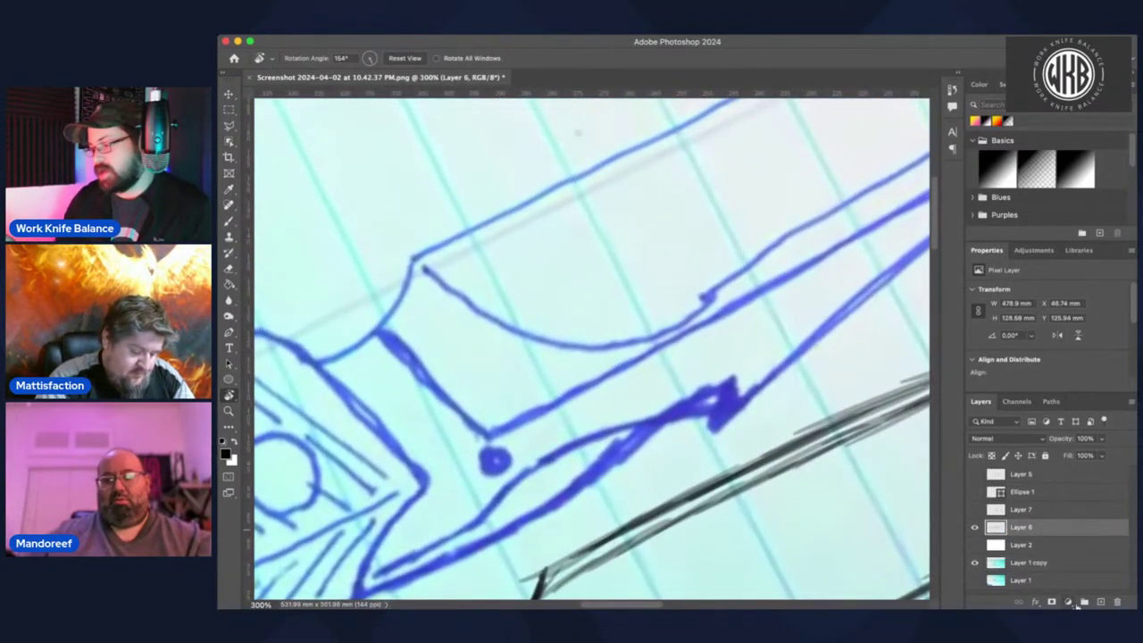
click(1100, 602)
key(b)
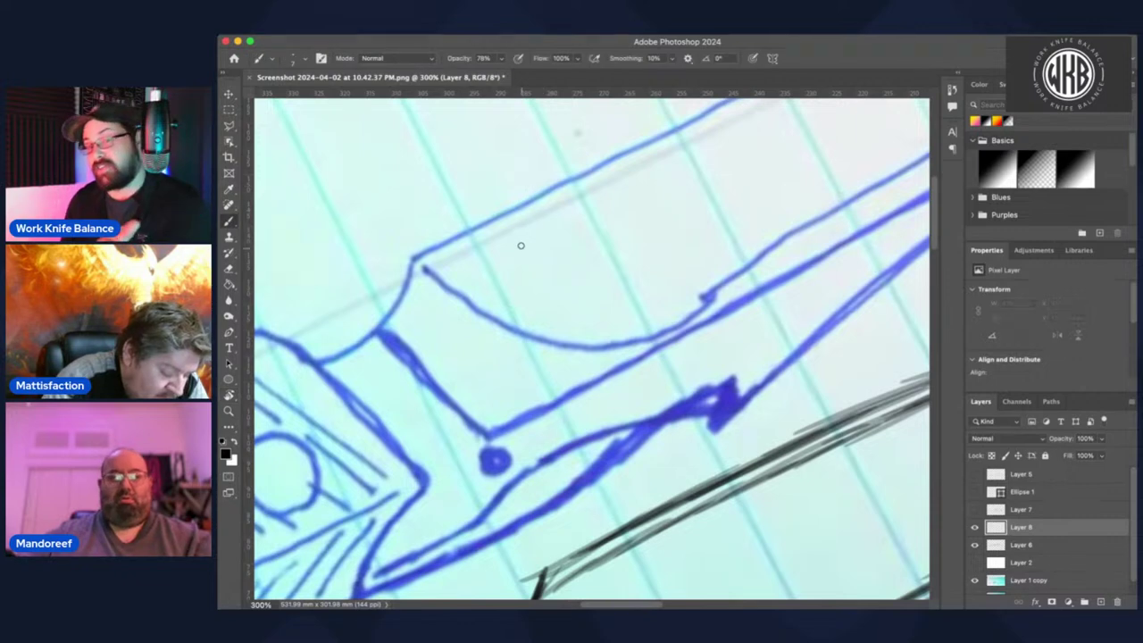
drag(548, 220, 430, 339)
drag(307, 370, 355, 340)
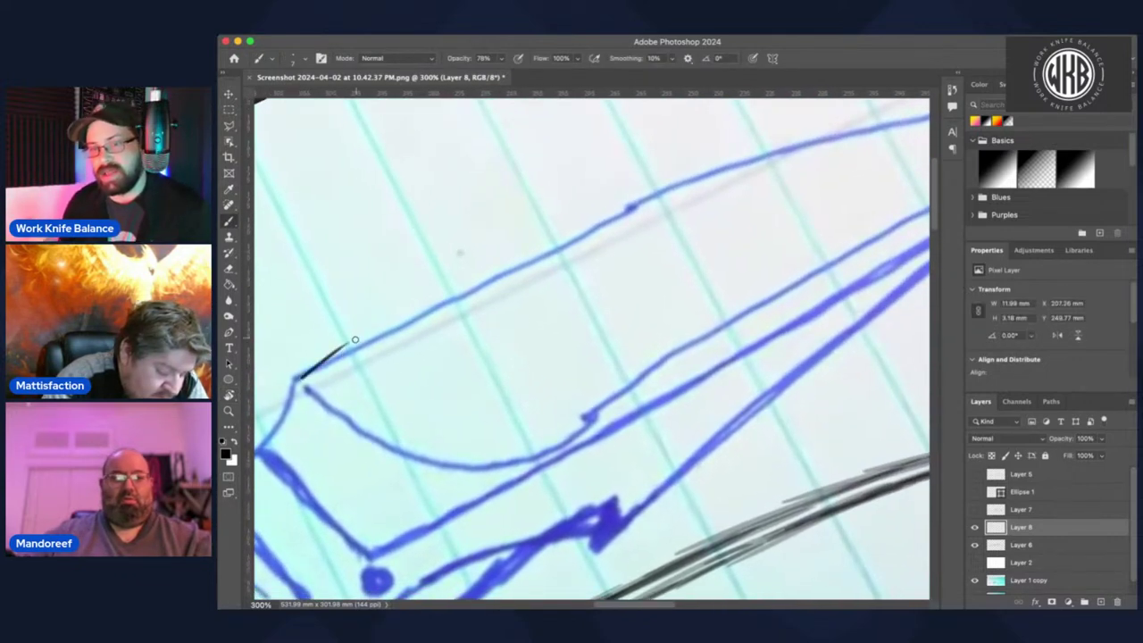
key(super+z)
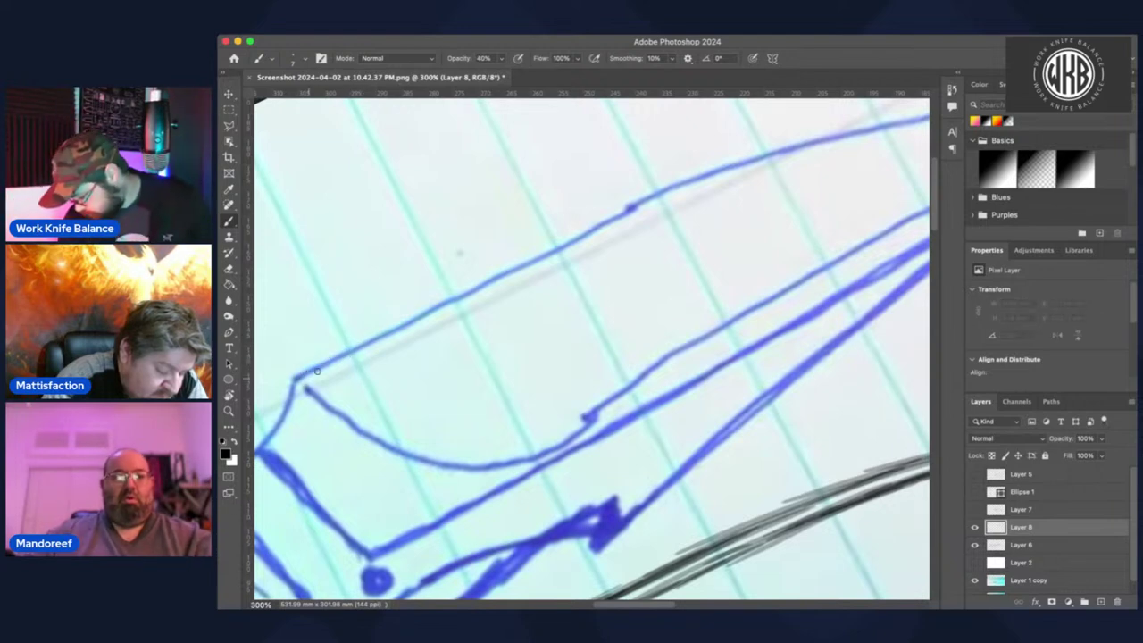
- Begin tracing the sketched blade's cutting edge from the heel with black brush strokes at 40% opacity, undoing the last strokes
key(r)
drag(503, 206, 447, 207)
drag(602, 228, 613, 223)
drag(329, 465, 447, 365)
key(b)
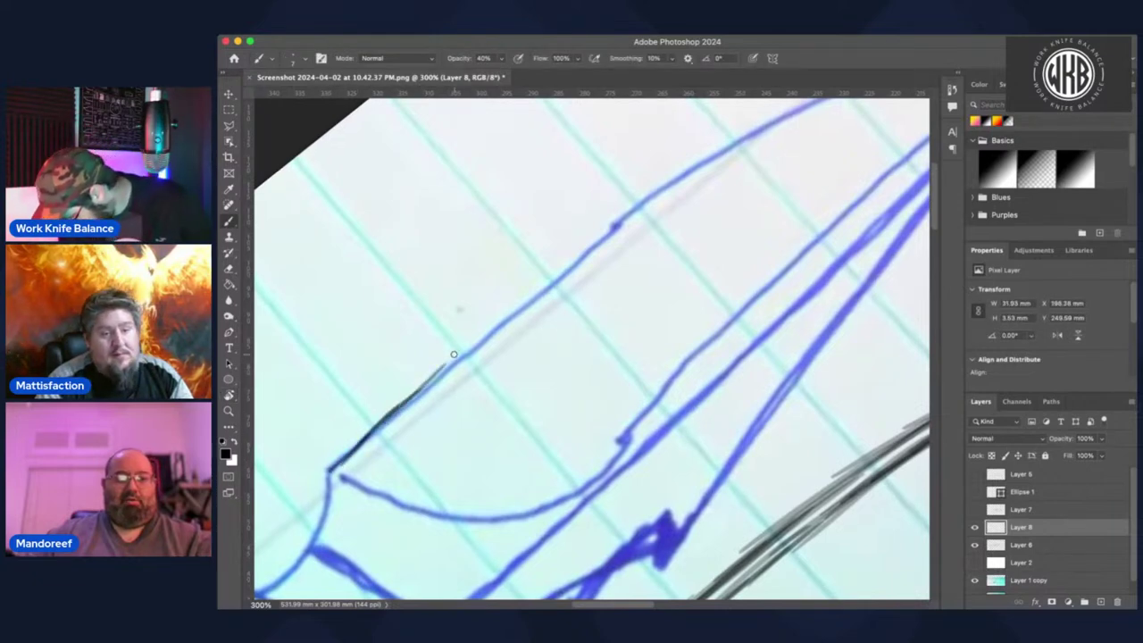
drag(385, 423, 463, 356)
key(r)
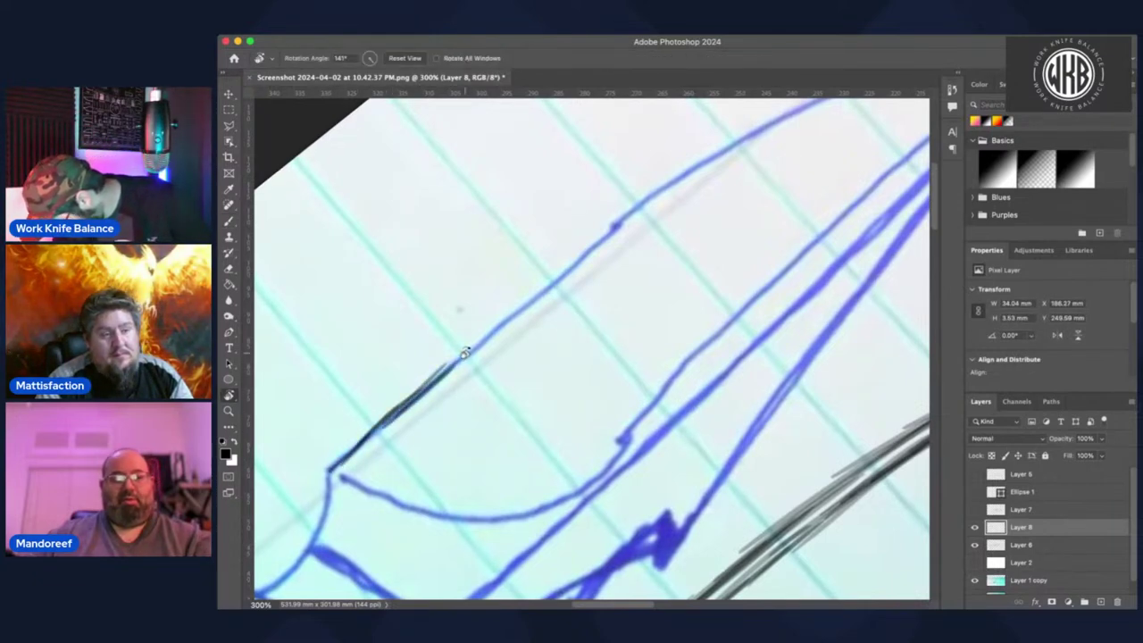
key(super+z)
key(super+z)
key(super+z)
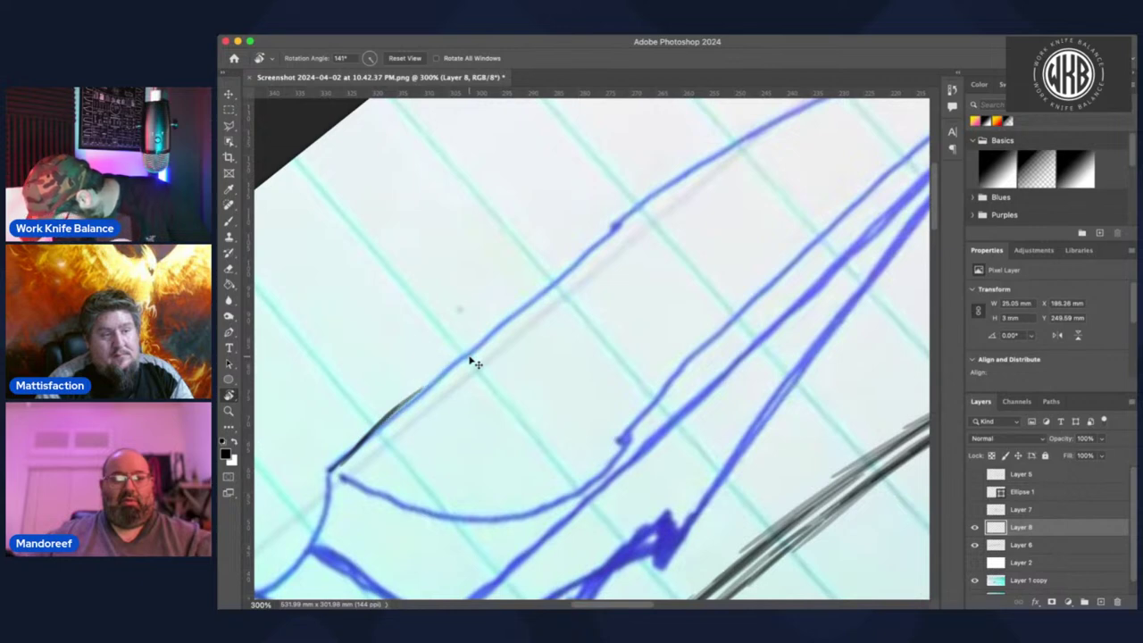
- Trace the straight section of the blue cutting edge up to the small kink in the sketch with overlapping black brush strokes
drag(524, 316, 492, 309)
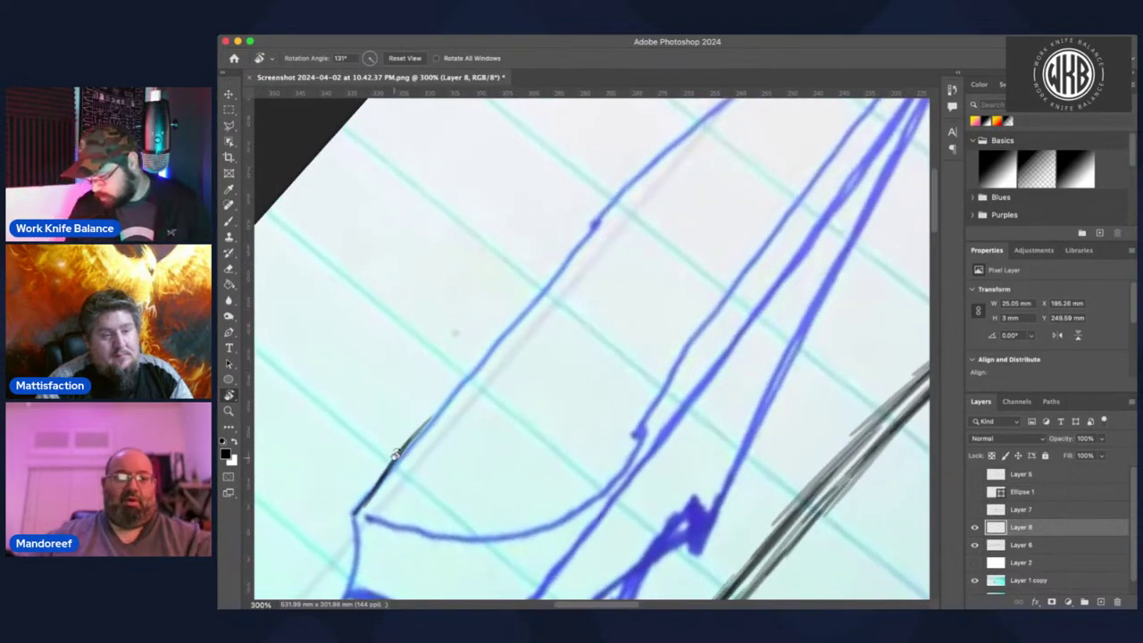
key(b)
drag(398, 457, 456, 388)
drag(423, 432, 478, 358)
drag(446, 406, 518, 312)
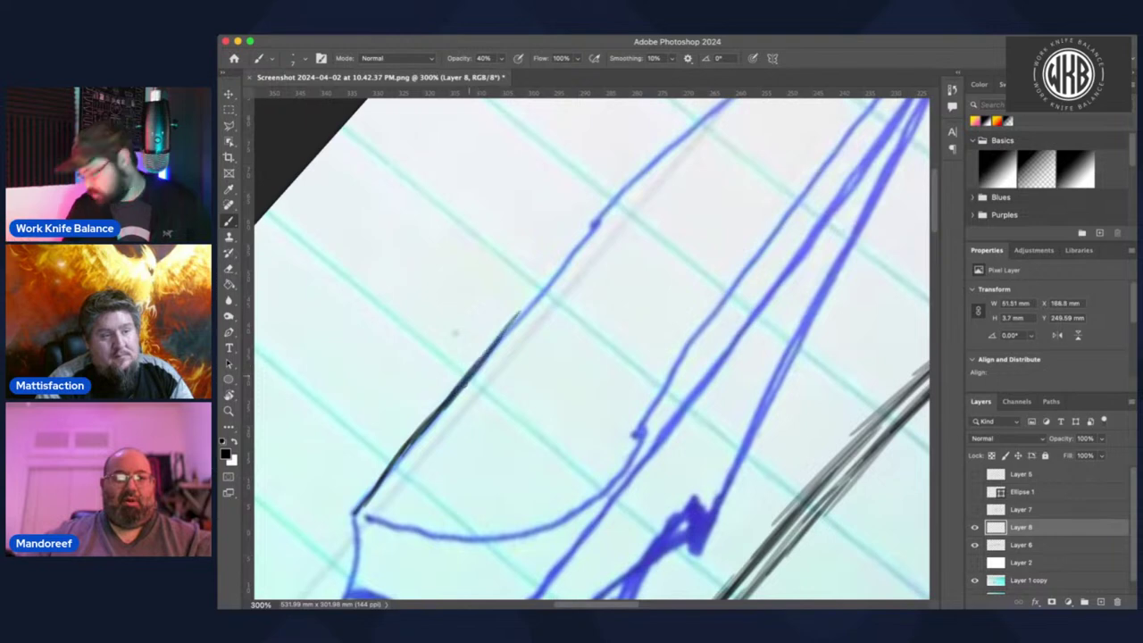
drag(464, 385, 546, 275)
drag(482, 366, 553, 277)
drag(506, 340, 566, 250)
drag(530, 306, 580, 246)
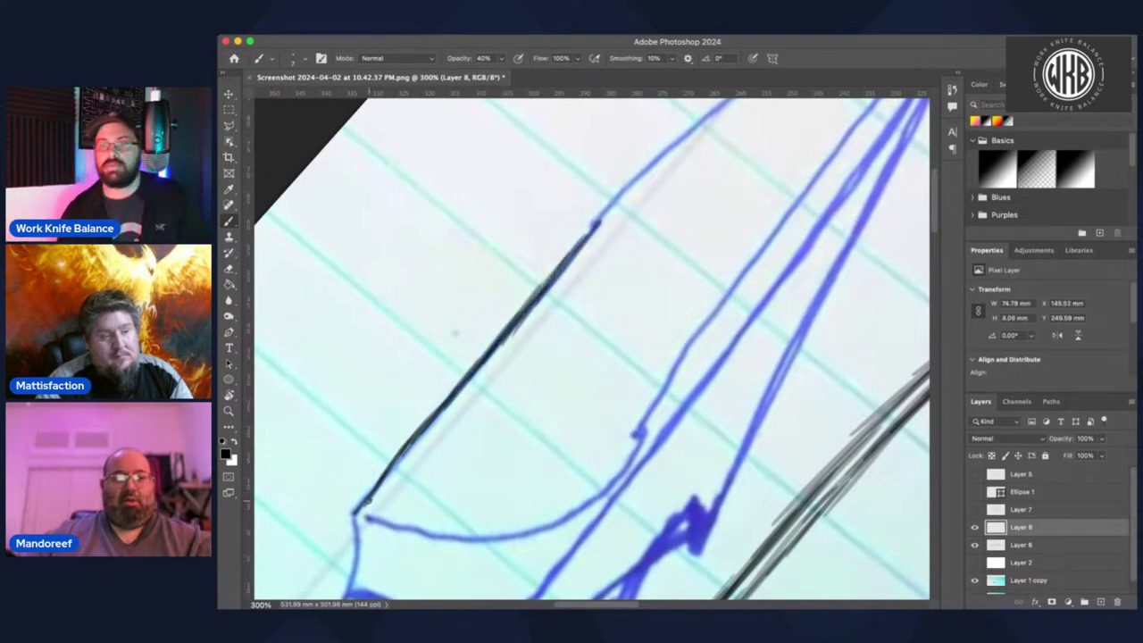
- Trace the curved belly of the cutting edge from the kink to the blade tip with overlapping brush strokes
scroll(582, 291, up, 5)
scroll(554, 339, right, 3)
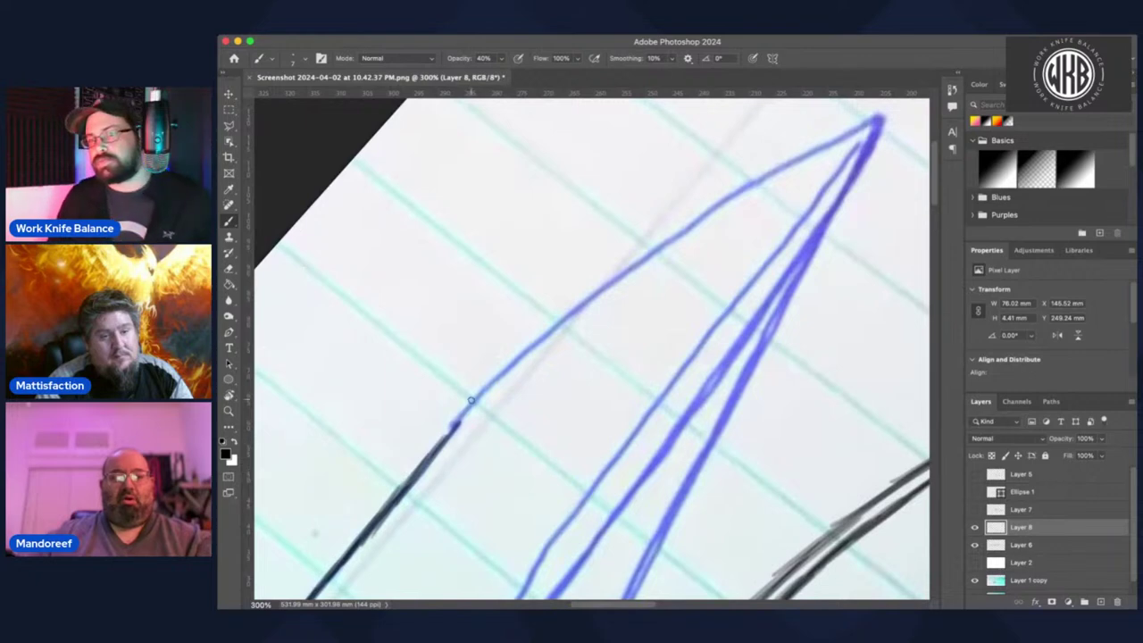
mouse_move(458, 427)
mouse_down()
mouse_move(489, 374)
mouse_move(463, 417)
mouse_move(513, 359)
mouse_move(538, 337)
mouse_move(502, 376)
mouse_move(647, 253)
mouse_up()
drag(587, 303, 703, 216)
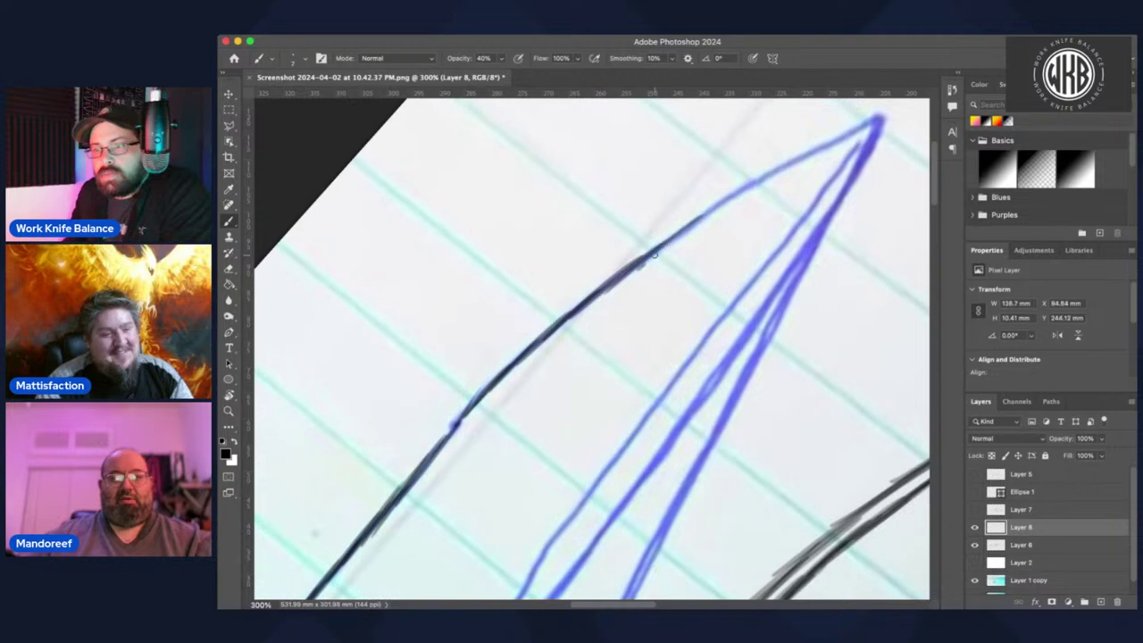
drag(642, 266, 779, 169)
drag(687, 232, 815, 146)
drag(722, 208, 848, 133)
drag(766, 182, 897, 114)
- Move the traced cutting edge onto the lower blade edge of the black line drawing and toggle Layer 8's visibility to compare
key(r)
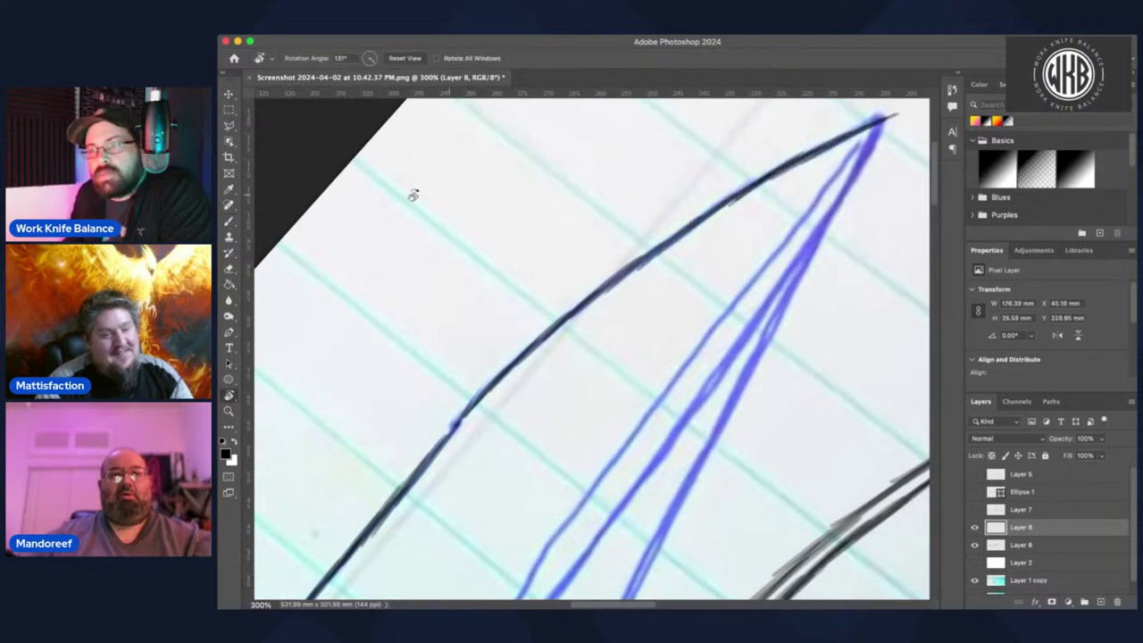
click(404, 59)
key(b)
drag(696, 280, 567, 393)
key(super+minus)
key(super+minus)
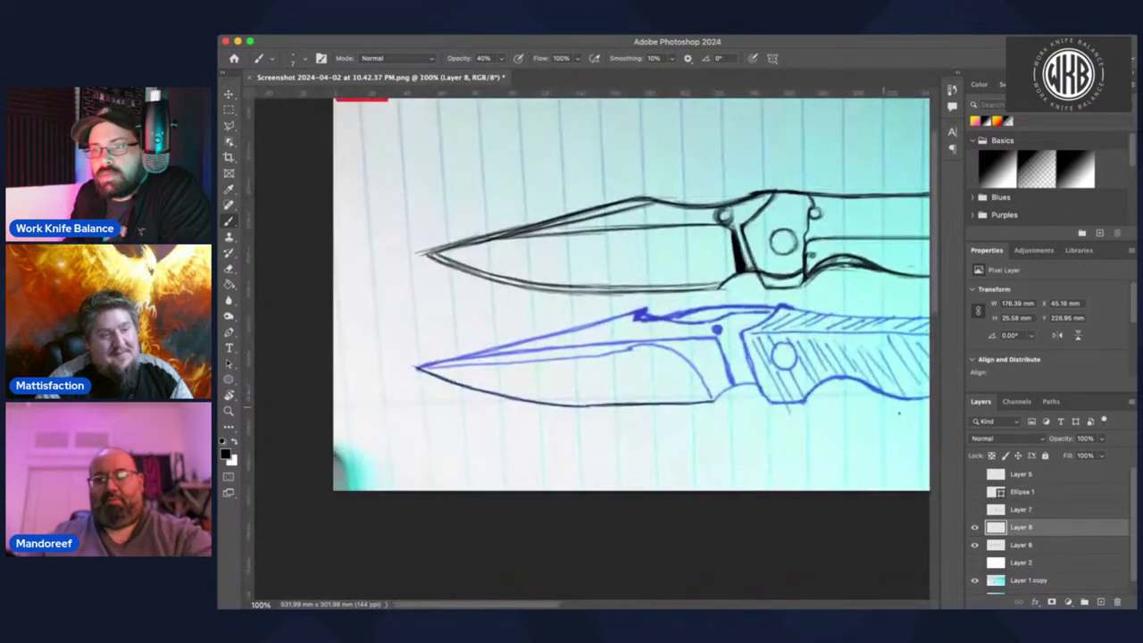
key(v)
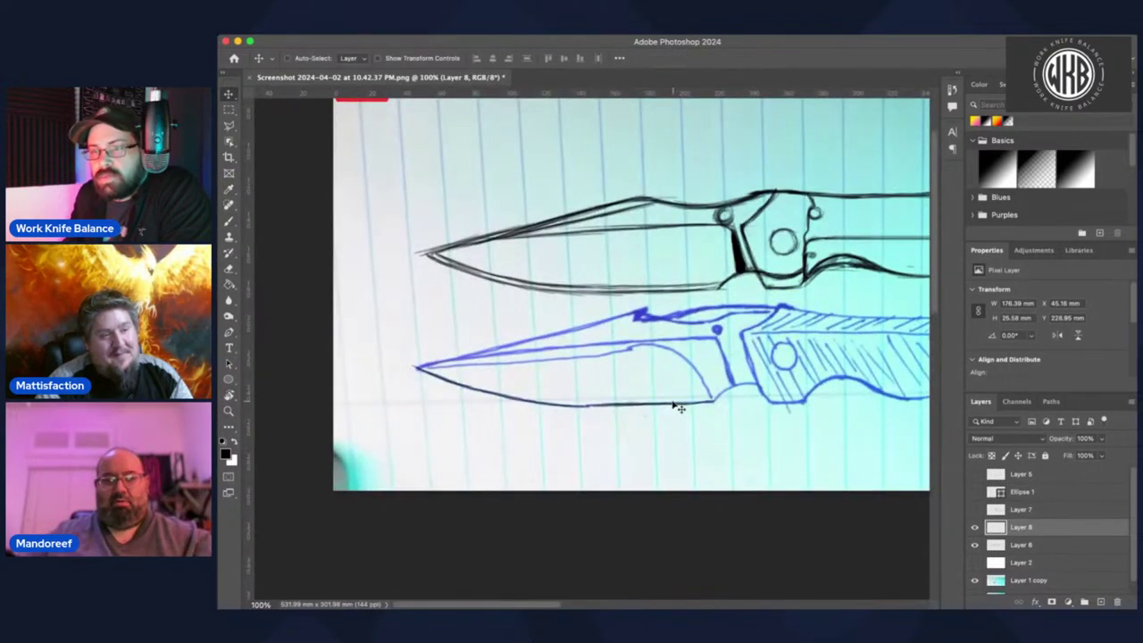
drag(677, 289, 683, 293)
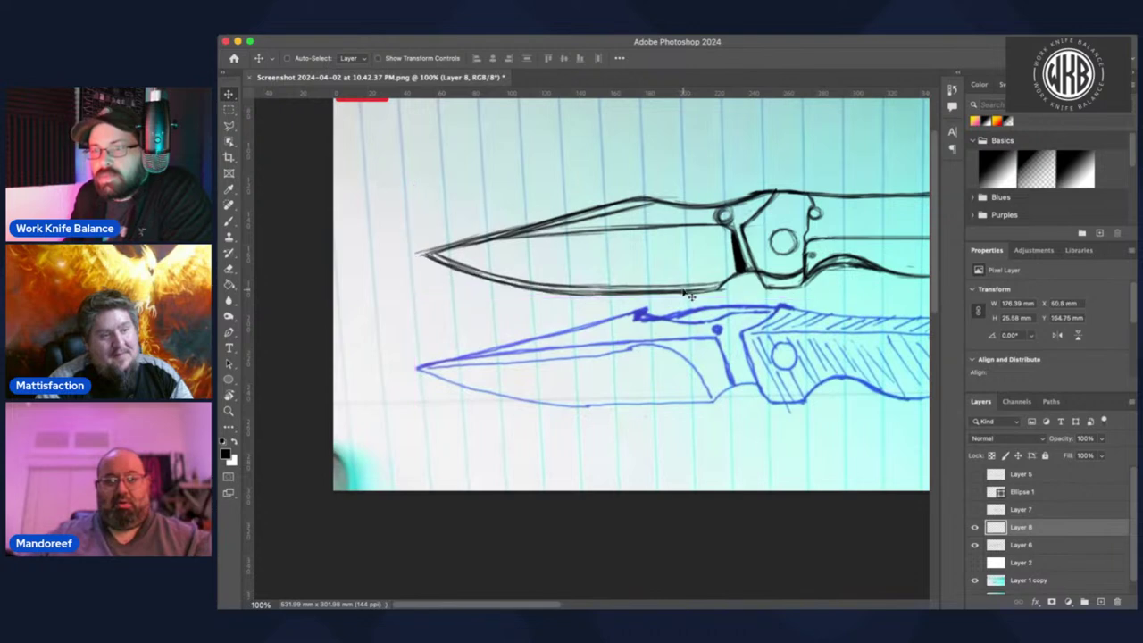
click(974, 526)
click(974, 527)
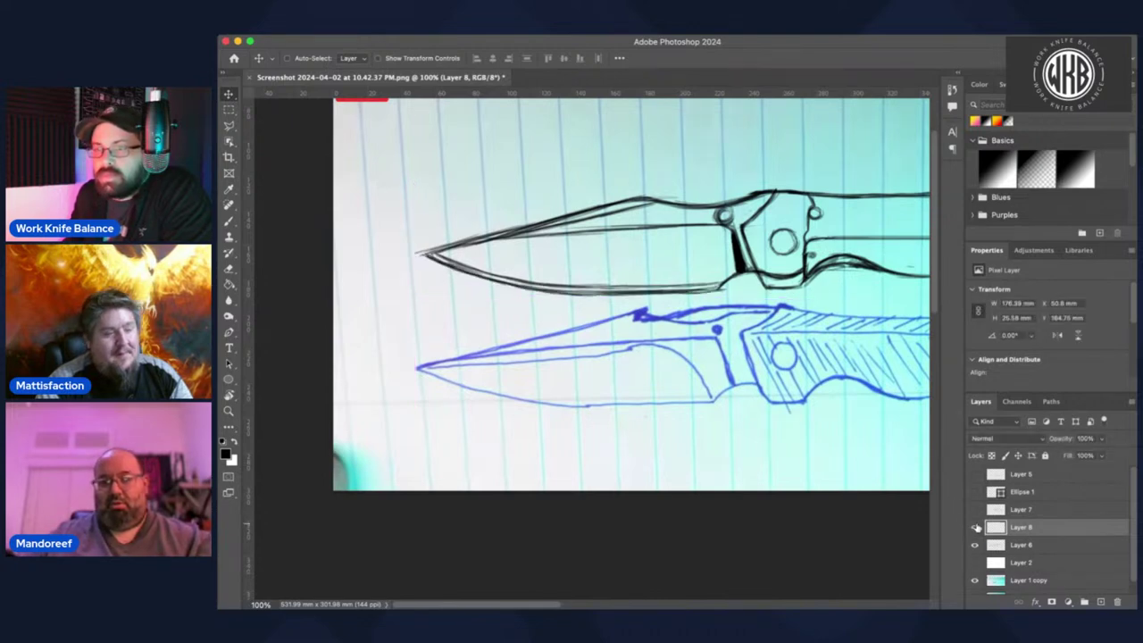
- Add a new layer between Layer 8 and Layer 6, hide Layer 1 copy, and show white Layer 2
click(1031, 545)
click(1100, 603)
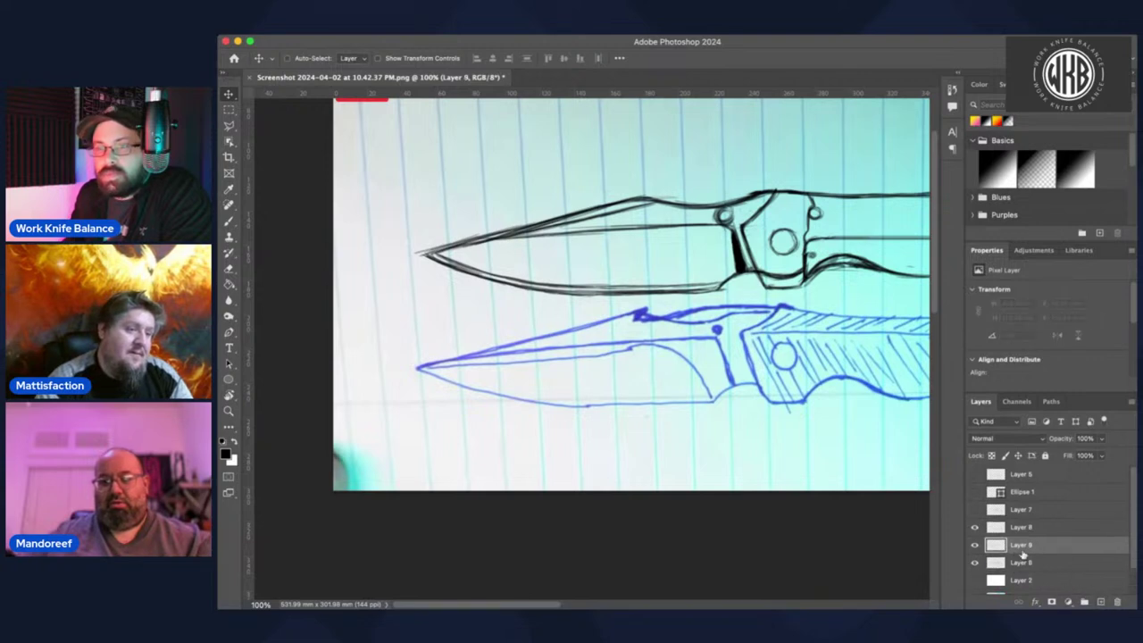
scroll(1131, 522, down, 2)
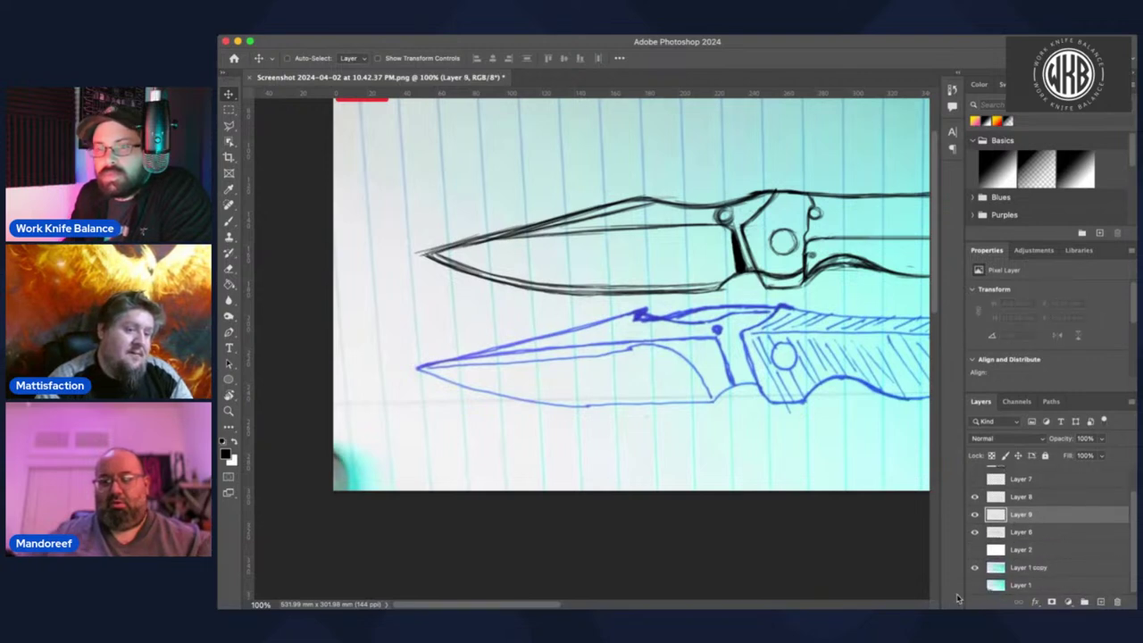
click(974, 568)
key(b)
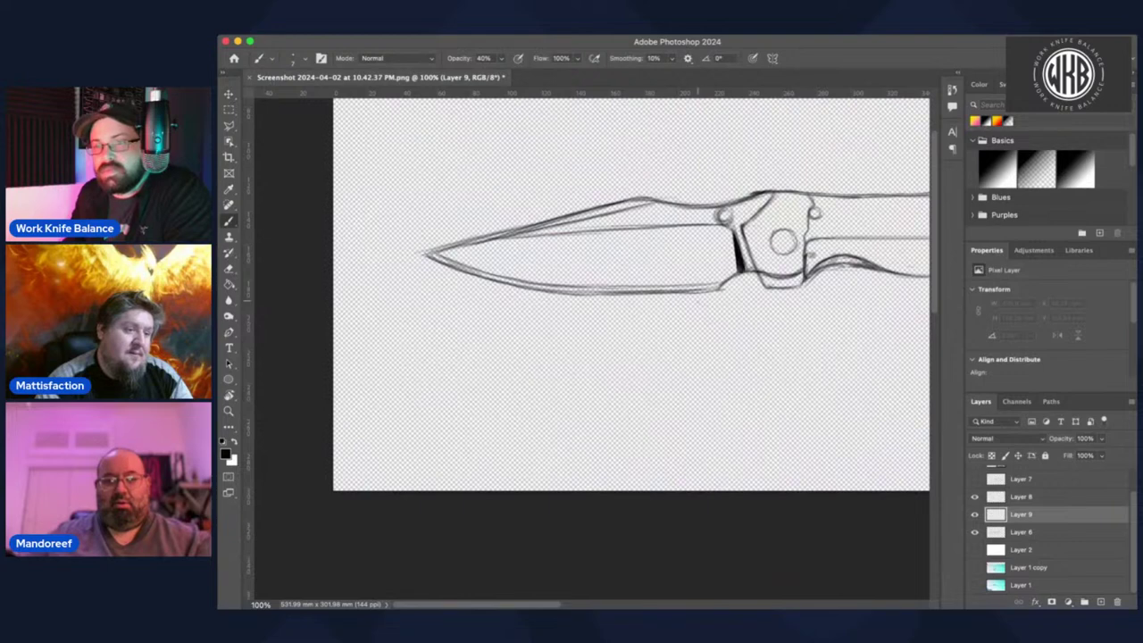
click(974, 550)
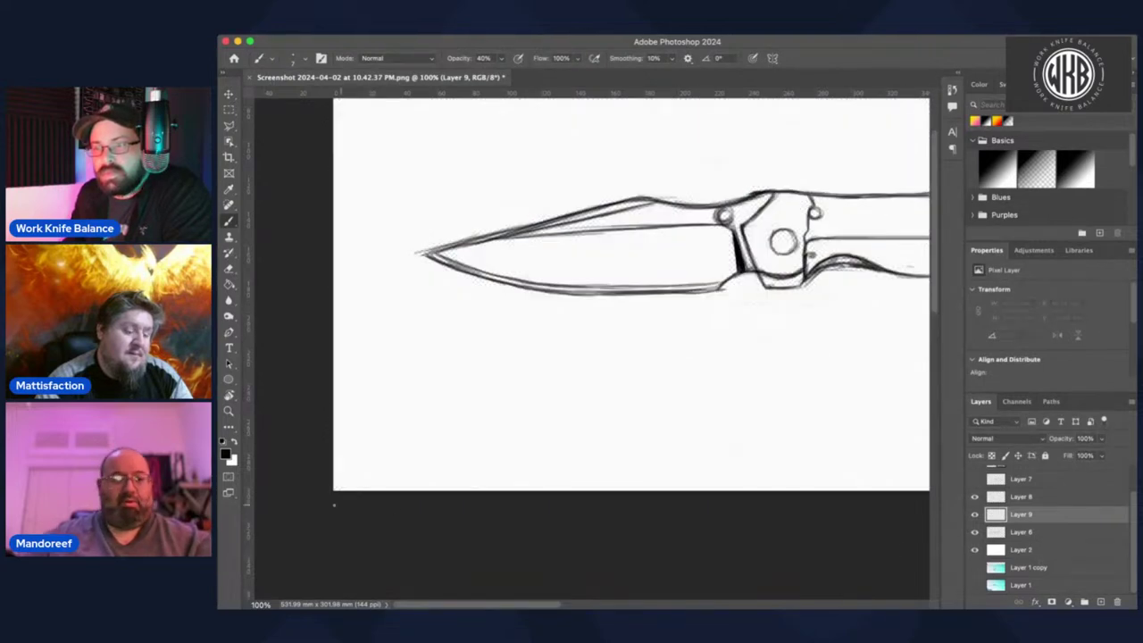
- Cover the old lower blade edge on the new layer with white, using an enlarged brush at 100% opacity
click(234, 446)
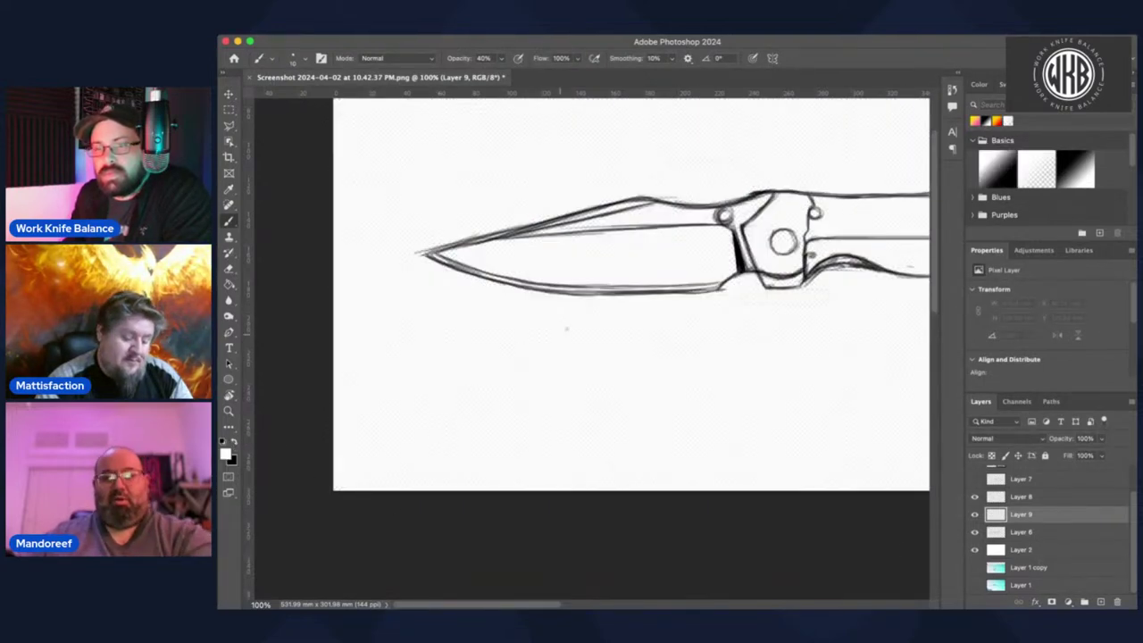
key(bracketright)
key(bracketright)
key(bracketright)
key(bracketright)
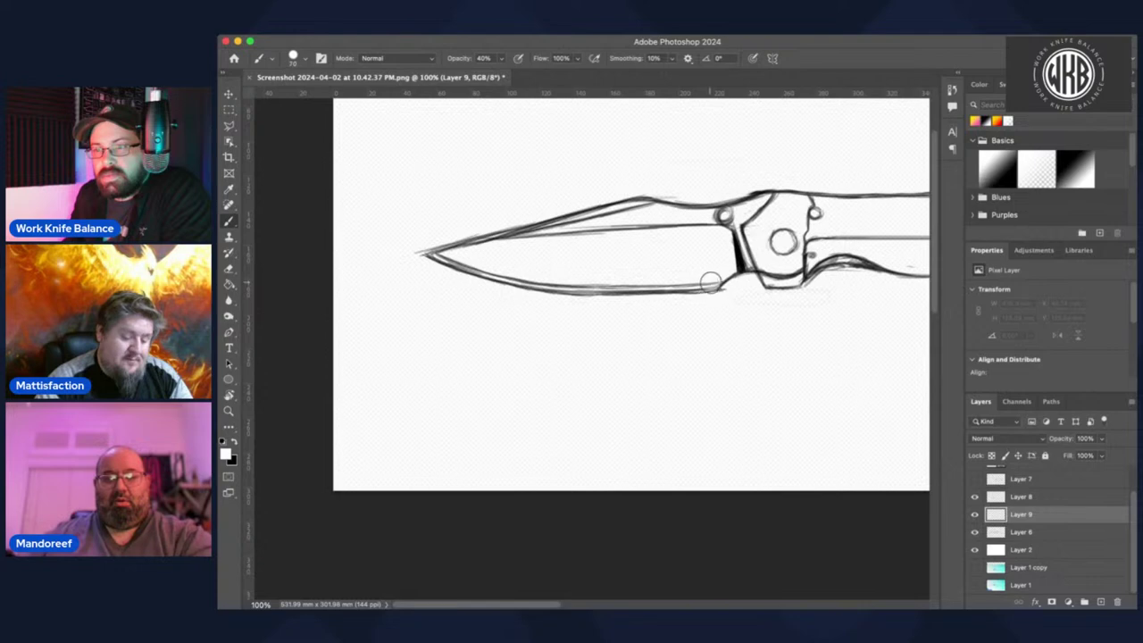
mouse_move(711, 282)
mouse_down()
mouse_move(630, 322)
mouse_move(618, 307)
mouse_up()
key(0)
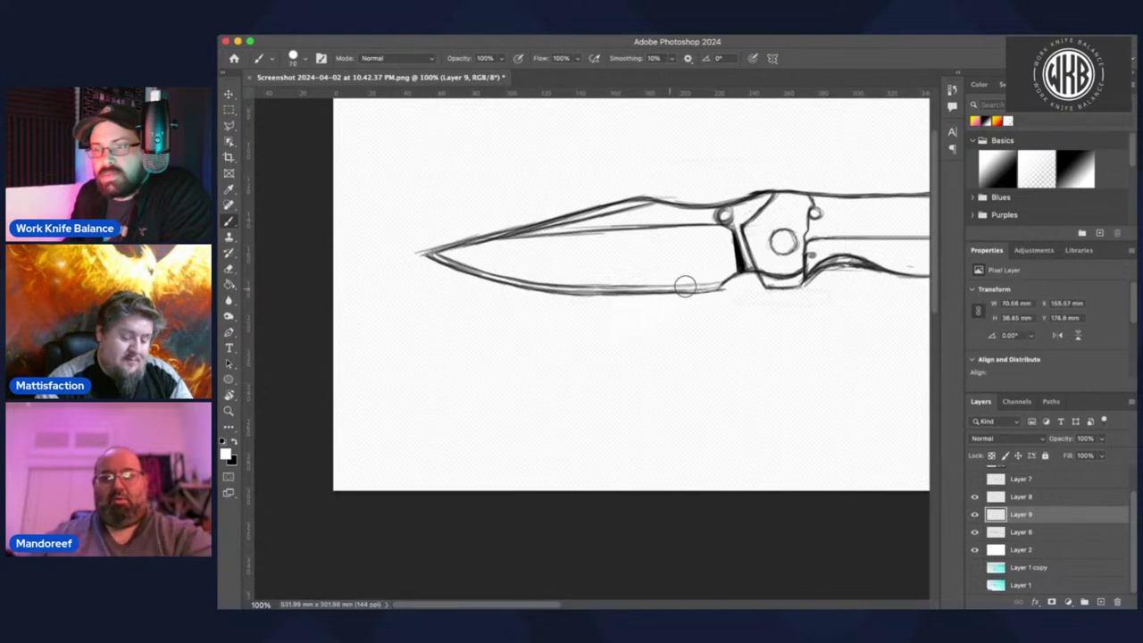
mouse_move(712, 282)
mouse_down()
mouse_move(632, 313)
mouse_move(692, 288)
mouse_move(627, 286)
mouse_move(533, 319)
mouse_move(545, 289)
mouse_move(524, 267)
mouse_move(425, 295)
mouse_move(434, 258)
mouse_up()
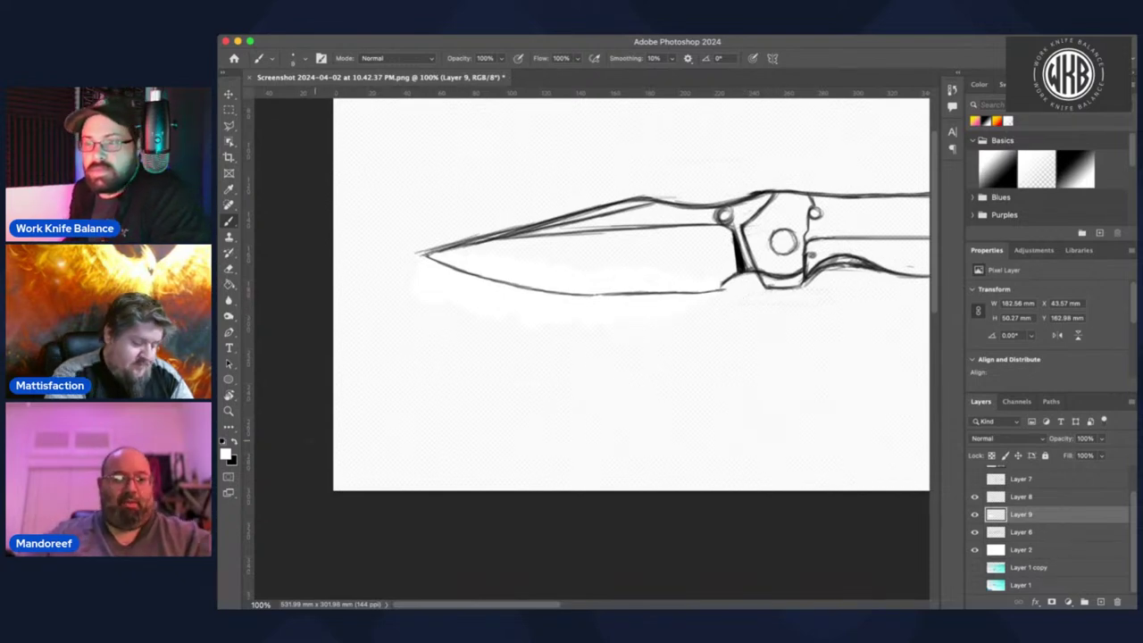
- Draw a second line just inside the cutting edge near the heel with black brush strokes at 40% opacity
click(234, 442)
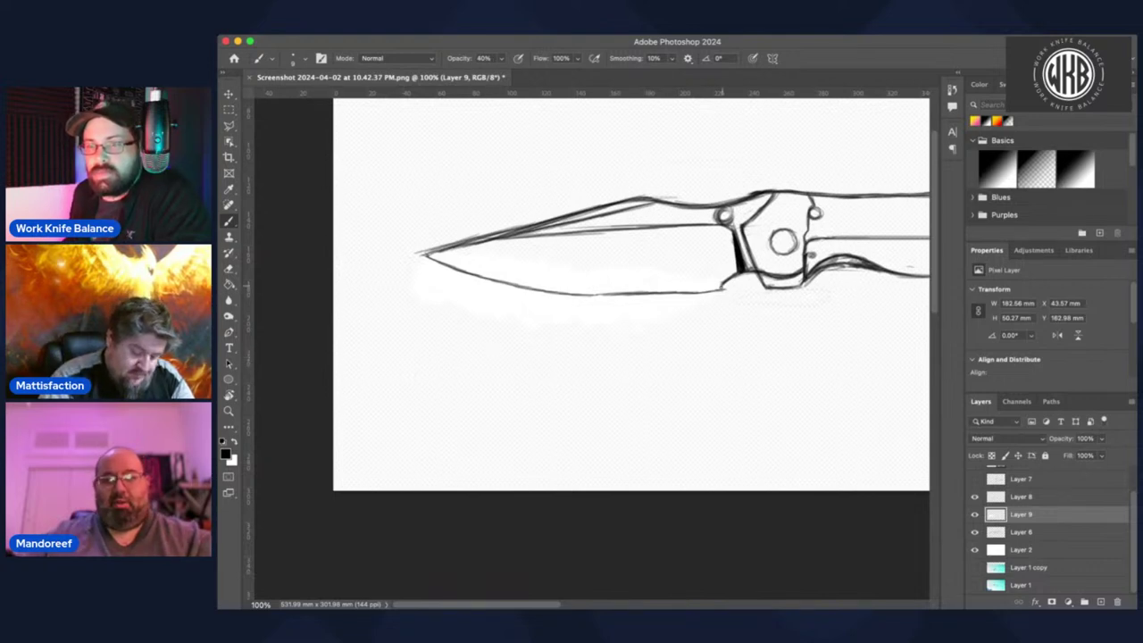
key(r)
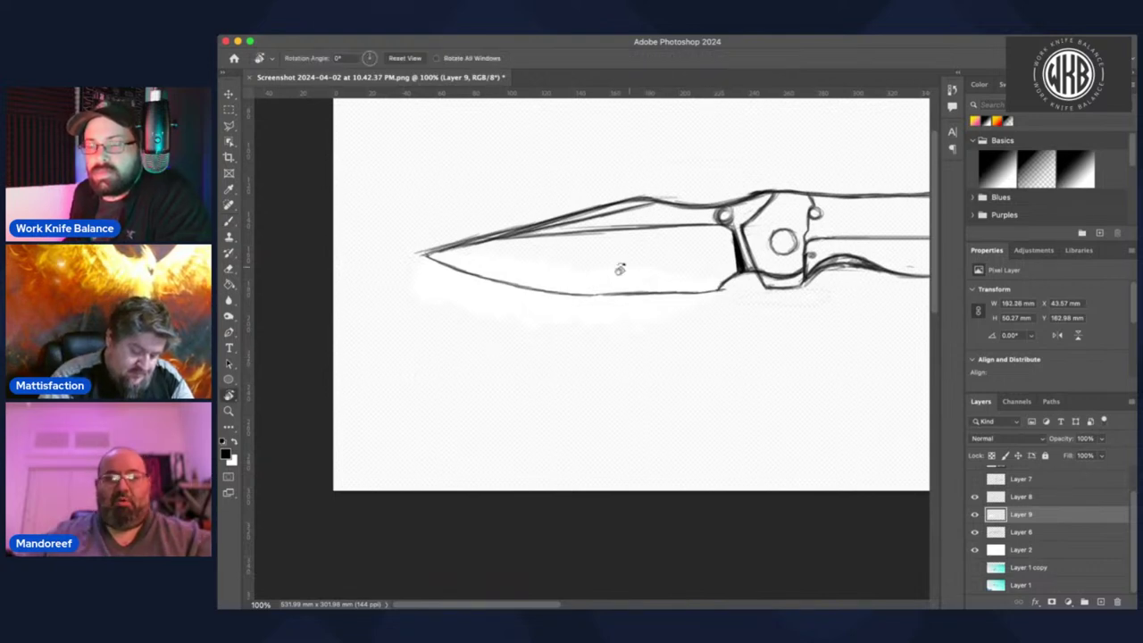
drag(620, 265, 404, 398)
key(super+plus)
key(b)
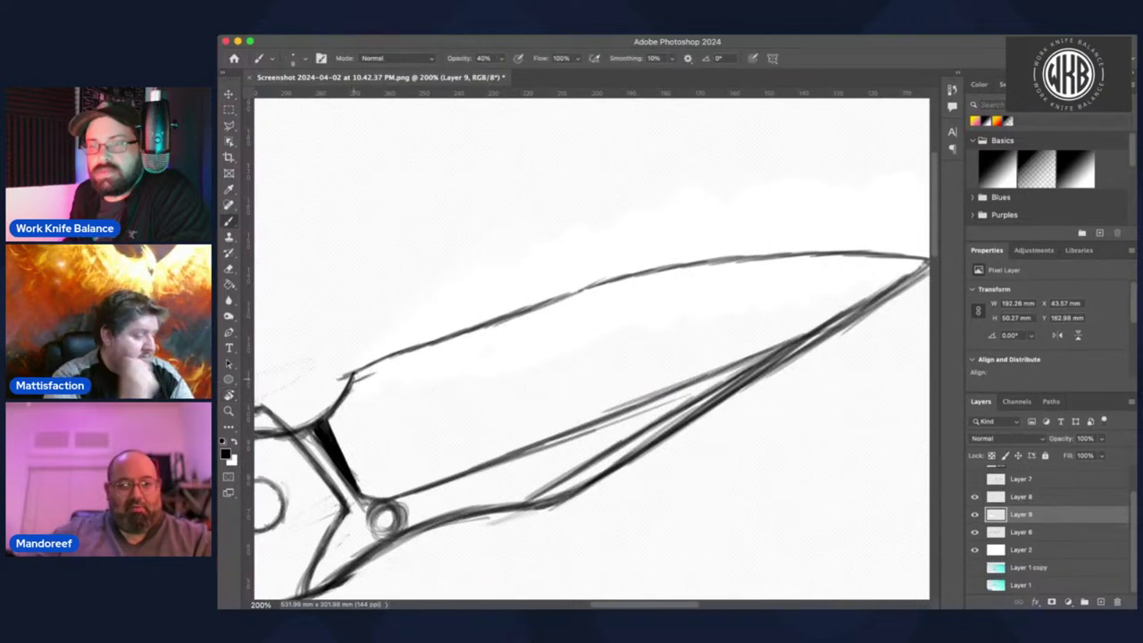
drag(354, 379, 391, 362)
drag(361, 379, 445, 345)
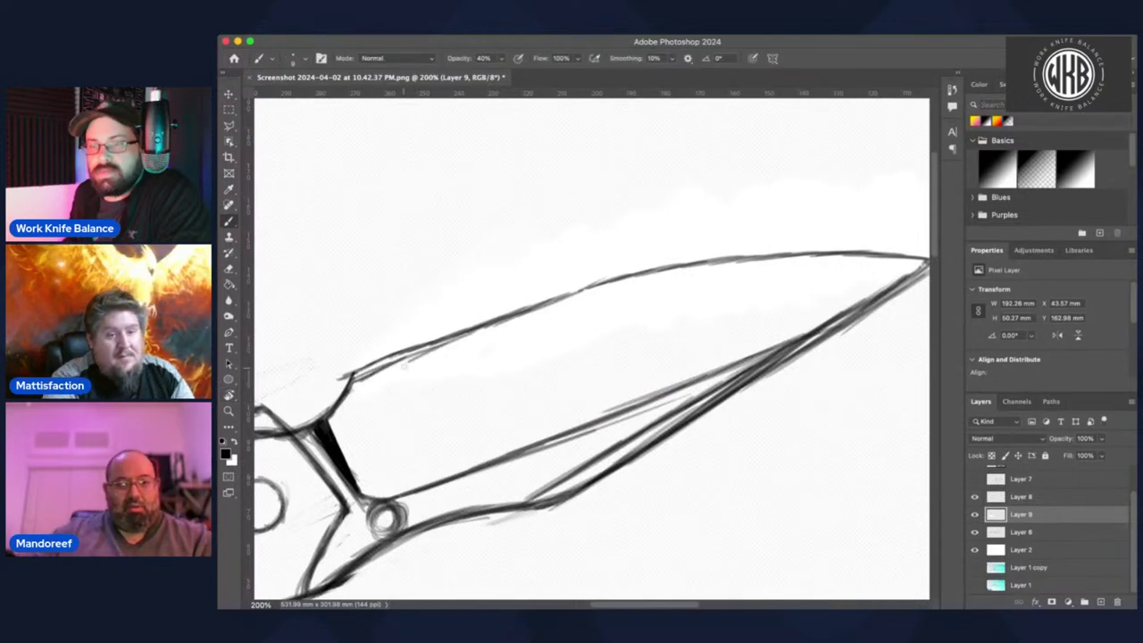
- Draw the inner line along the straight section of the cutting edge, joining it to the heel end
key(r)
mouse_move(551, 318)
mouse_down()
mouse_move(600, 191)
mouse_move(413, 464)
mouse_move(470, 430)
mouse_up()
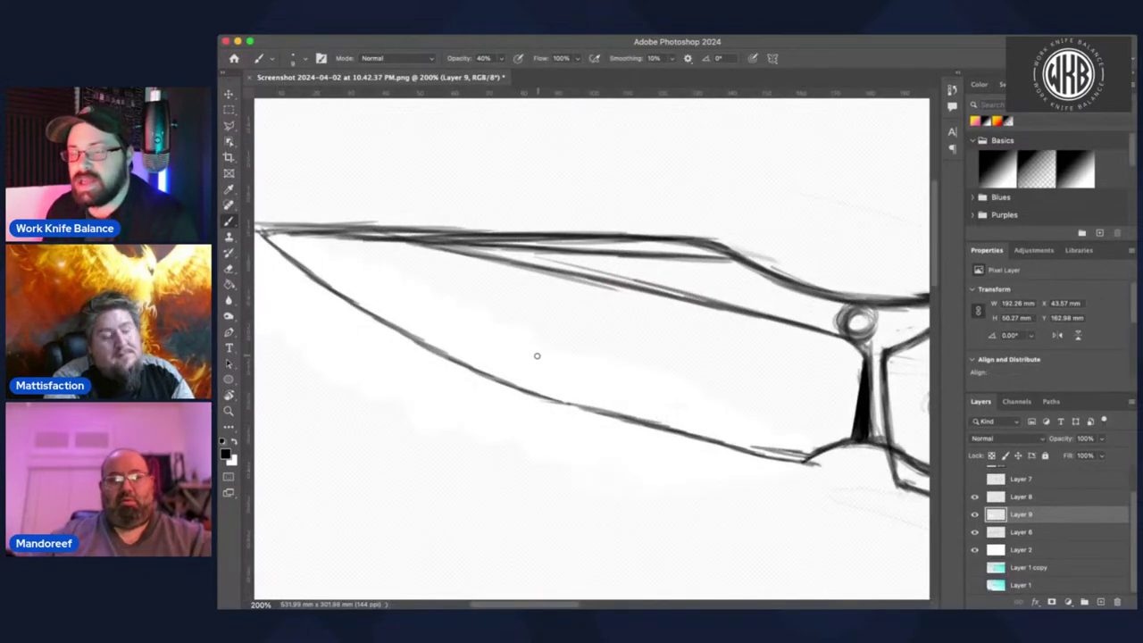
key(r)
drag(679, 384, 730, 306)
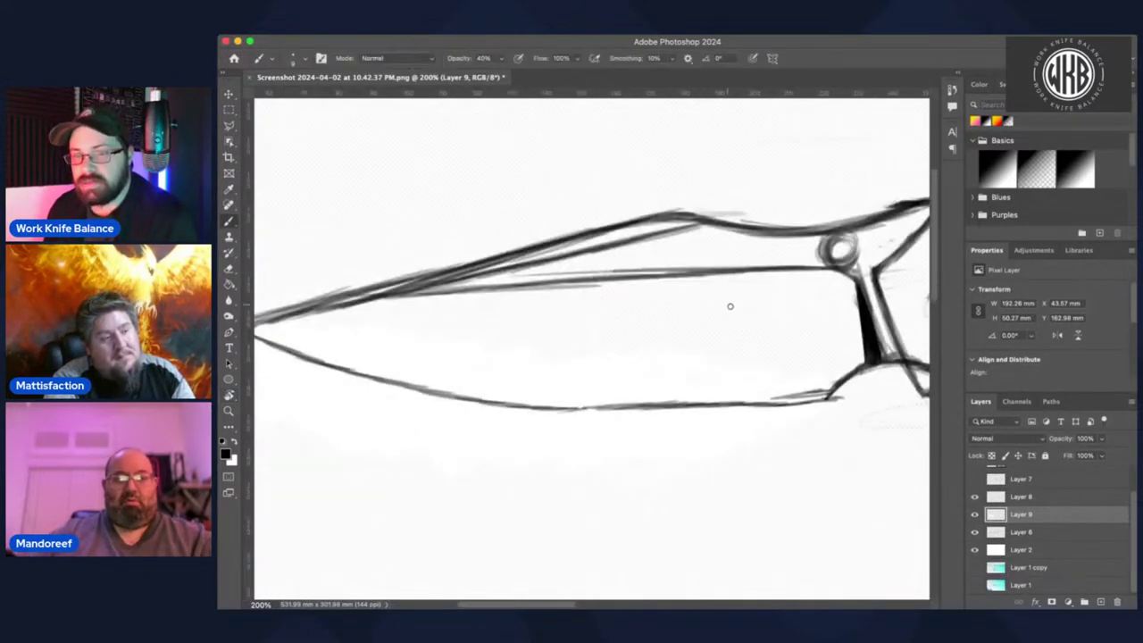
key(r)
mouse_move(724, 253)
mouse_down()
mouse_move(689, 301)
mouse_move(694, 224)
mouse_move(708, 218)
mouse_up()
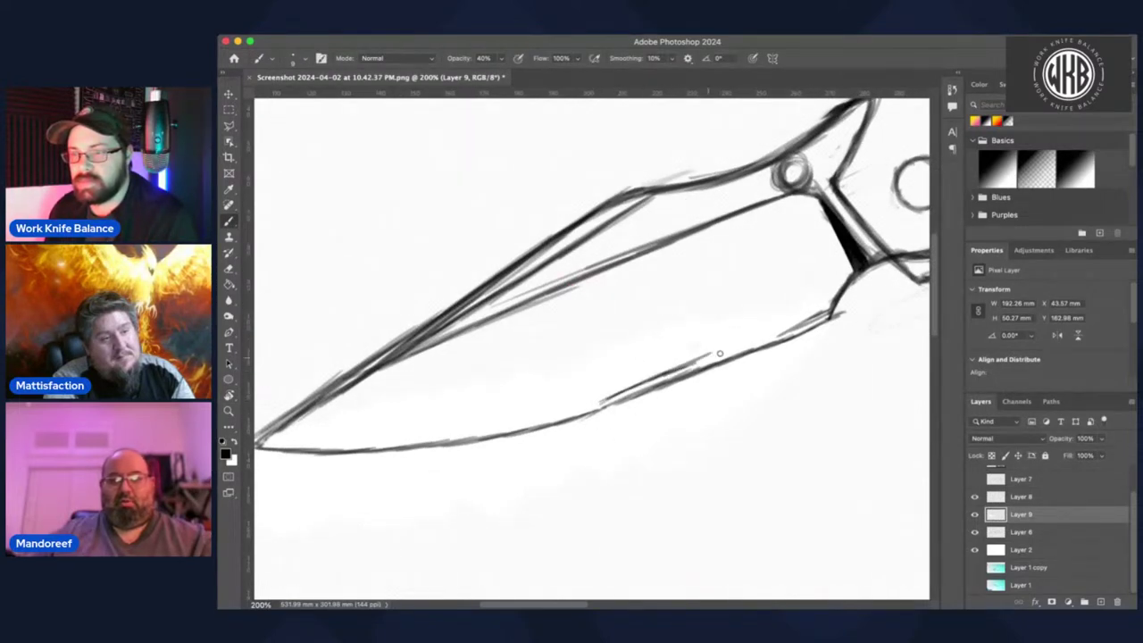
drag(719, 354, 760, 336)
drag(687, 368, 797, 320)
drag(718, 354, 818, 314)
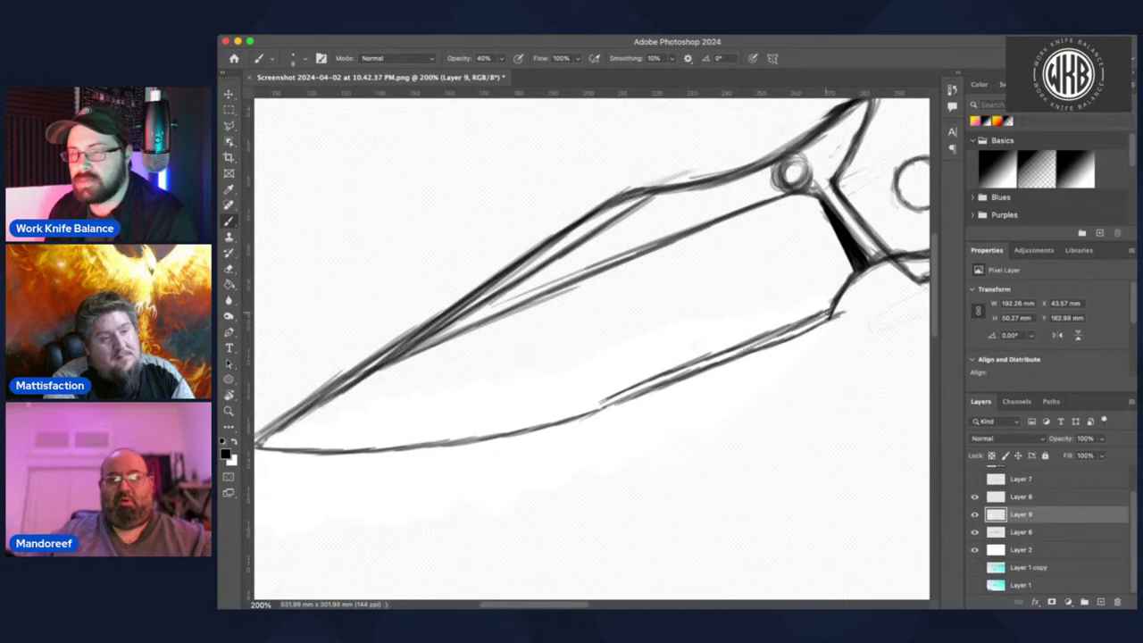
drag(590, 408, 711, 346)
- Continue the inner line along the curved belly of the cutting edge up to the blade tip
key(r)
key(b)
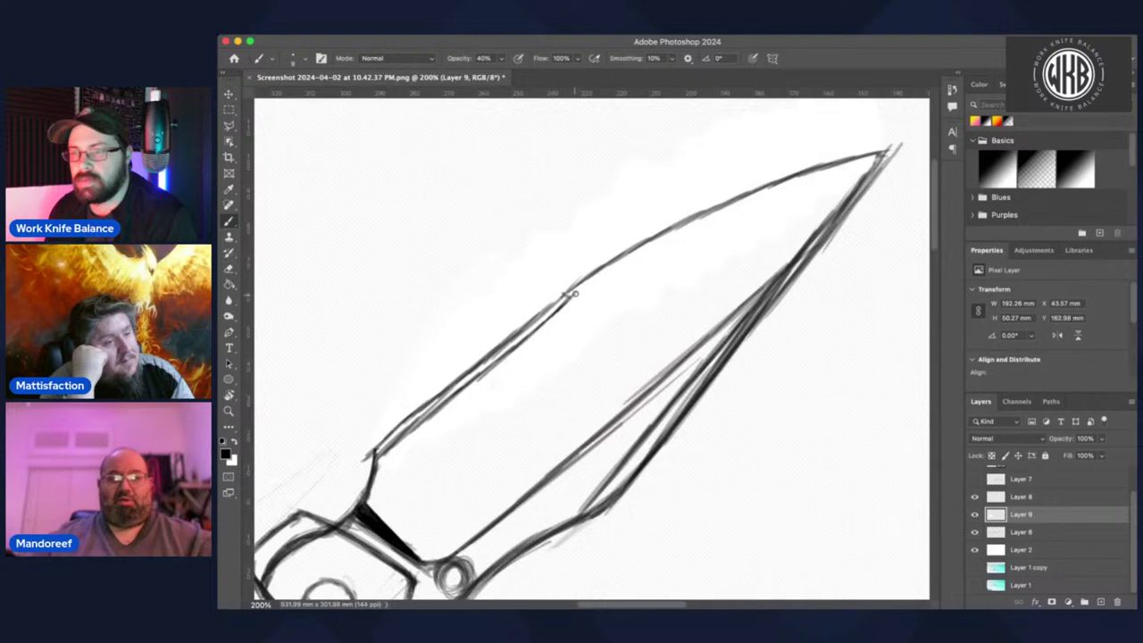
drag(594, 280, 635, 251)
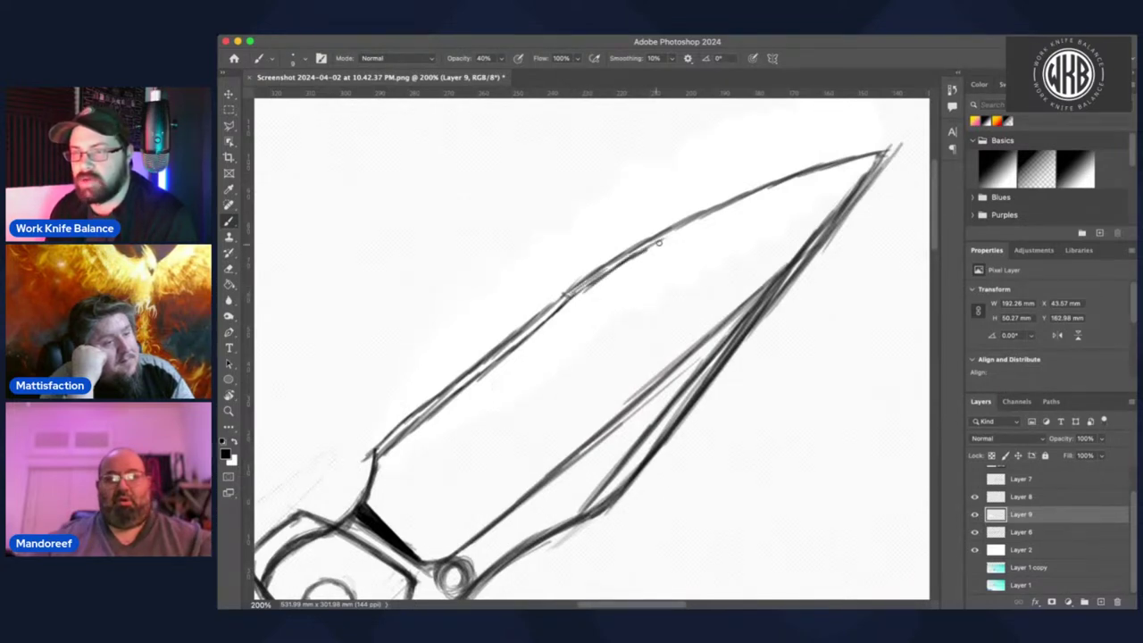
drag(690, 229, 823, 173)
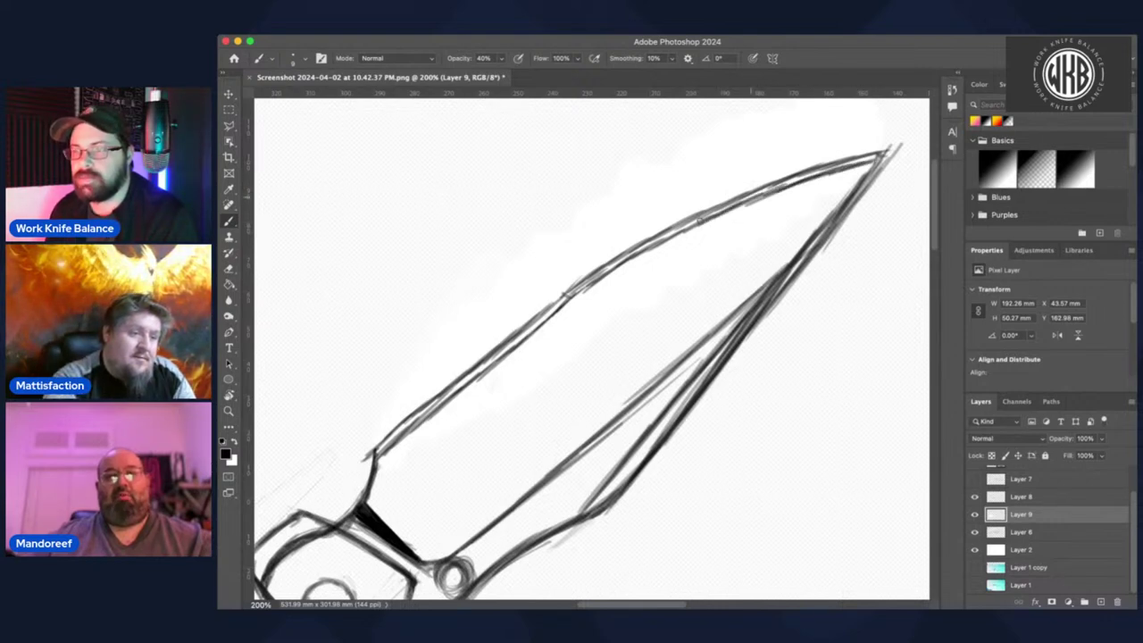
- Hide Layer 6 to examine the redrawn cutting edge by itself over the white background
key(r)
key(b)
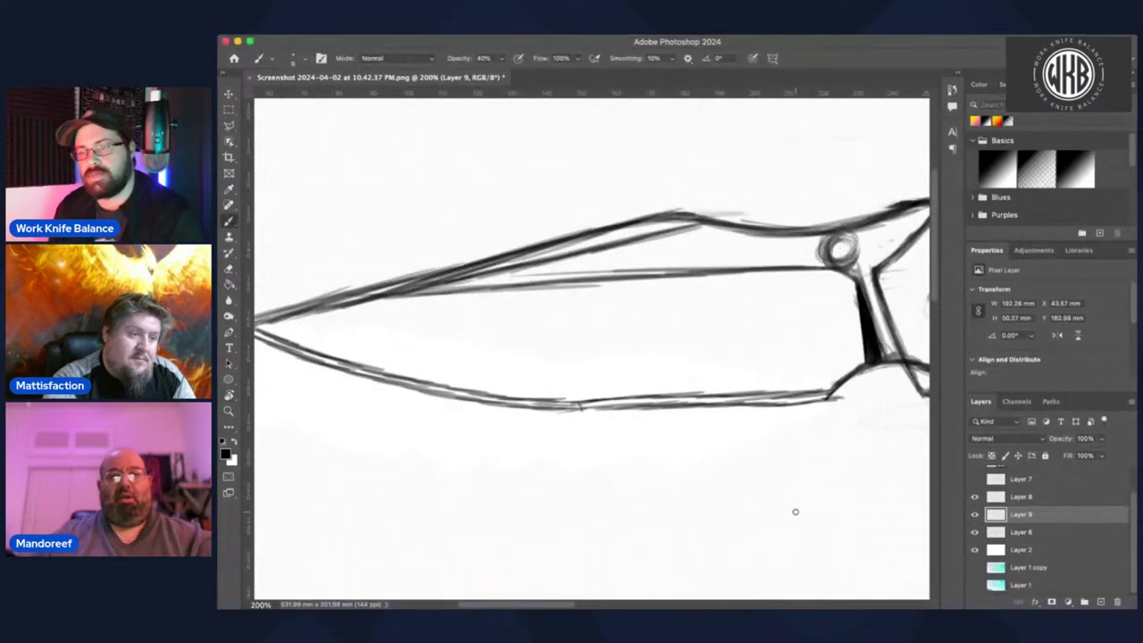
scroll(802, 490, down, 5)
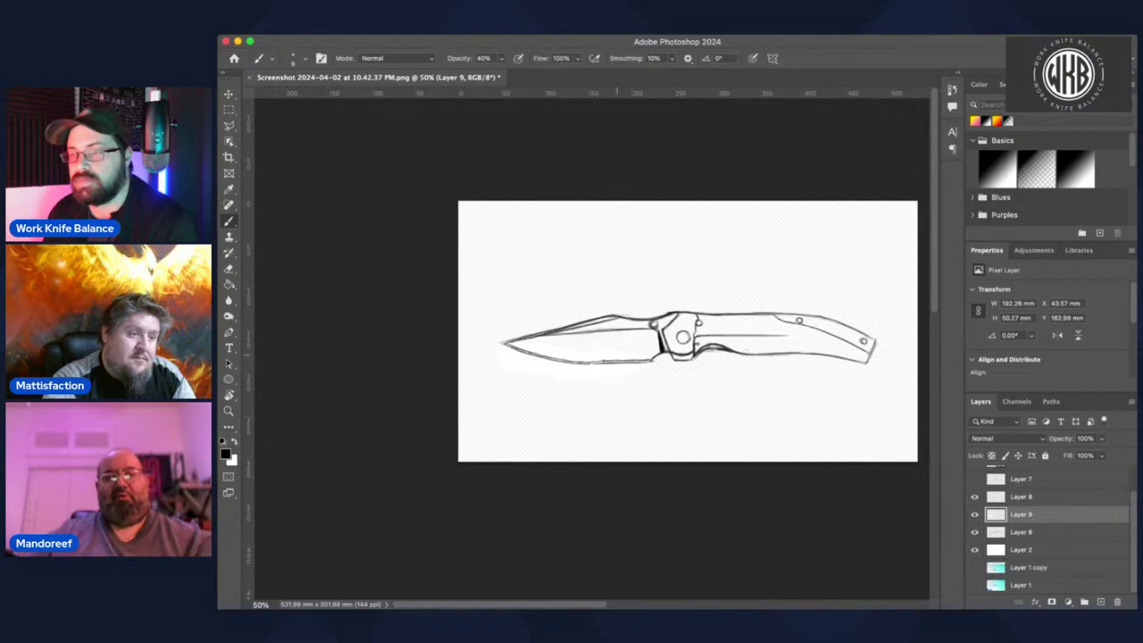
click(975, 532)
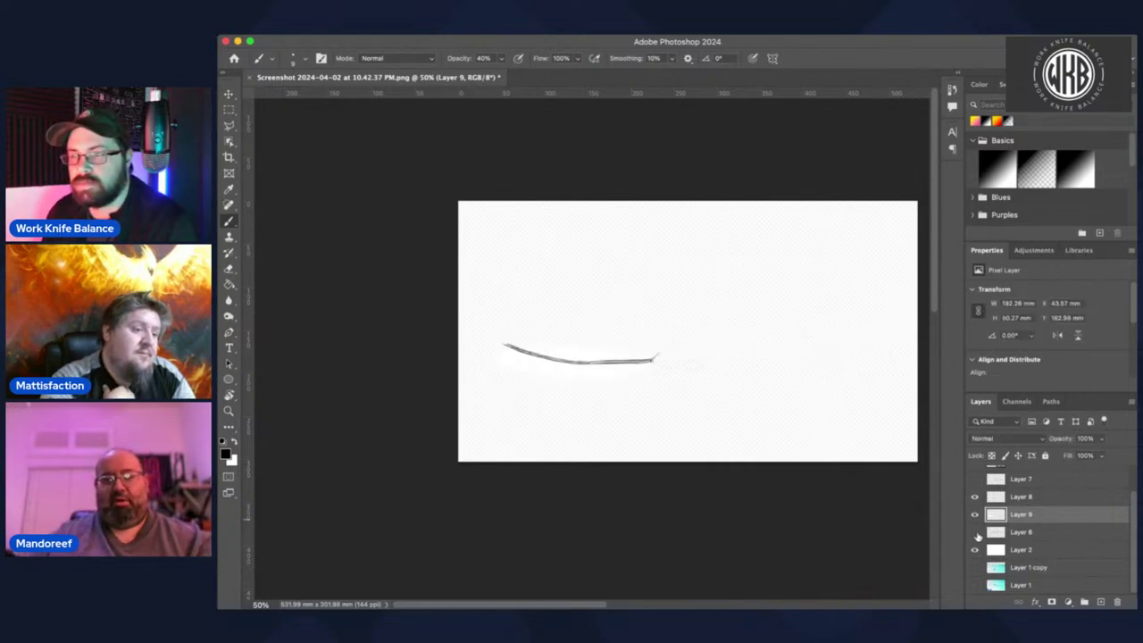
- Toggle the visibility of Layer 6, Layer 9 and Layer 8 to compare the old and redrawn cutting edges, leaving all three shown
click(975, 532)
click(975, 532)
click(975, 532)
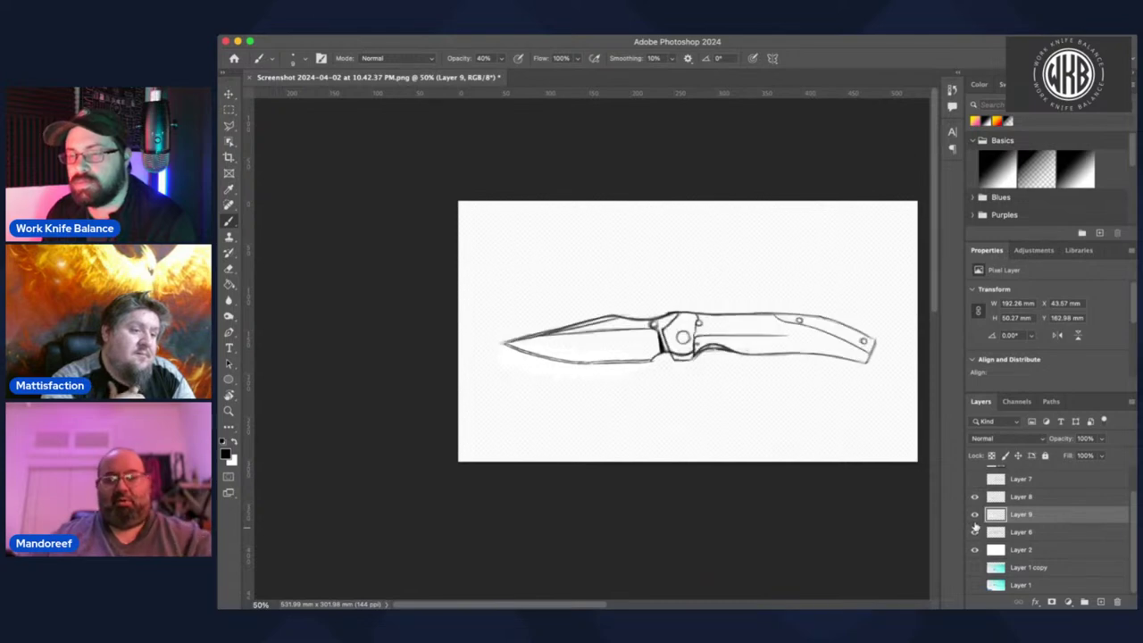
drag(975, 535, 976, 501)
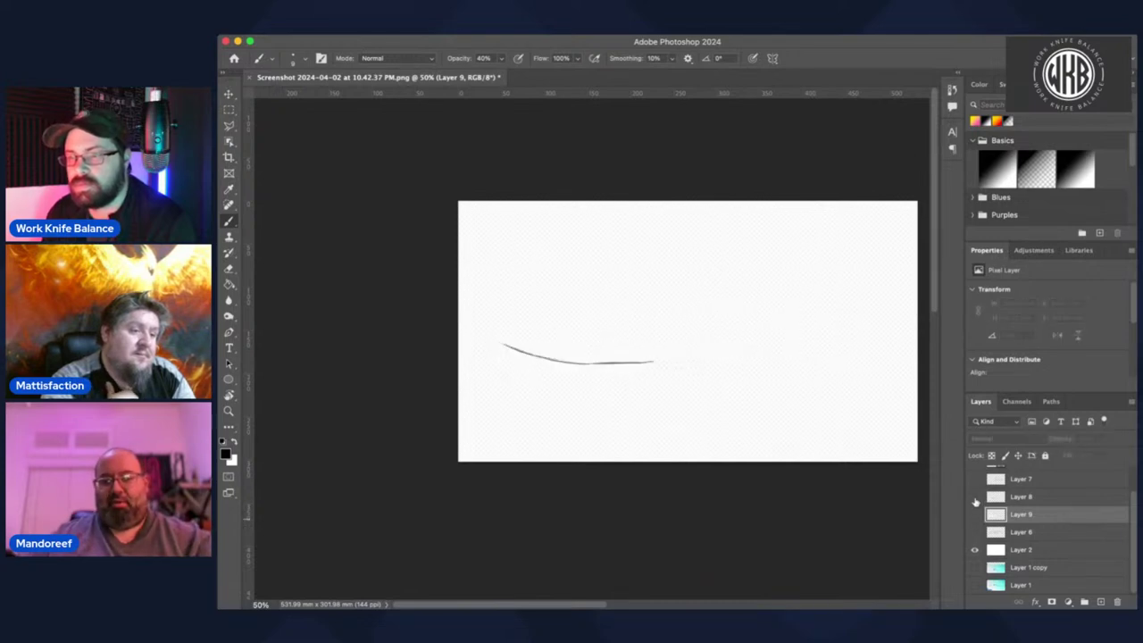
click(975, 533)
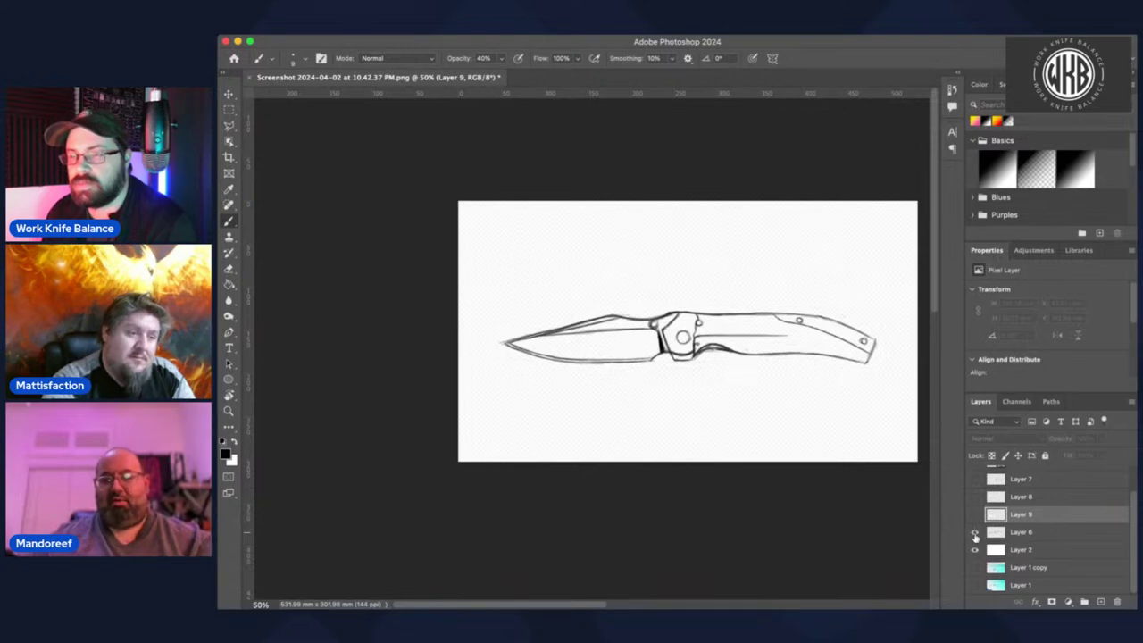
click(975, 533)
click(974, 533)
click(975, 514)
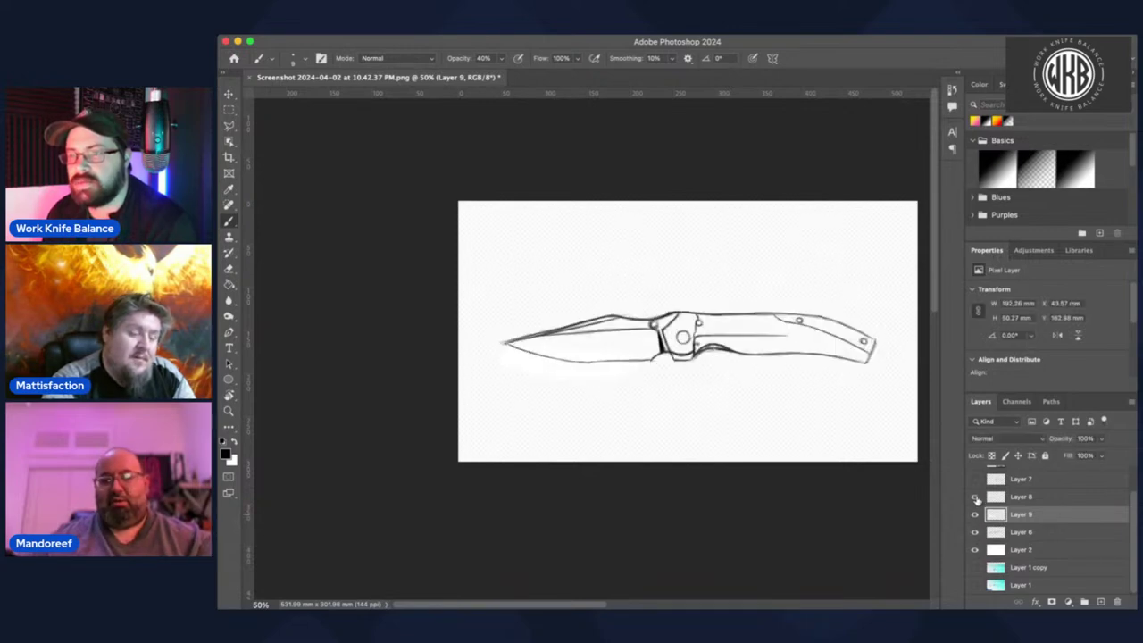
click(975, 497)
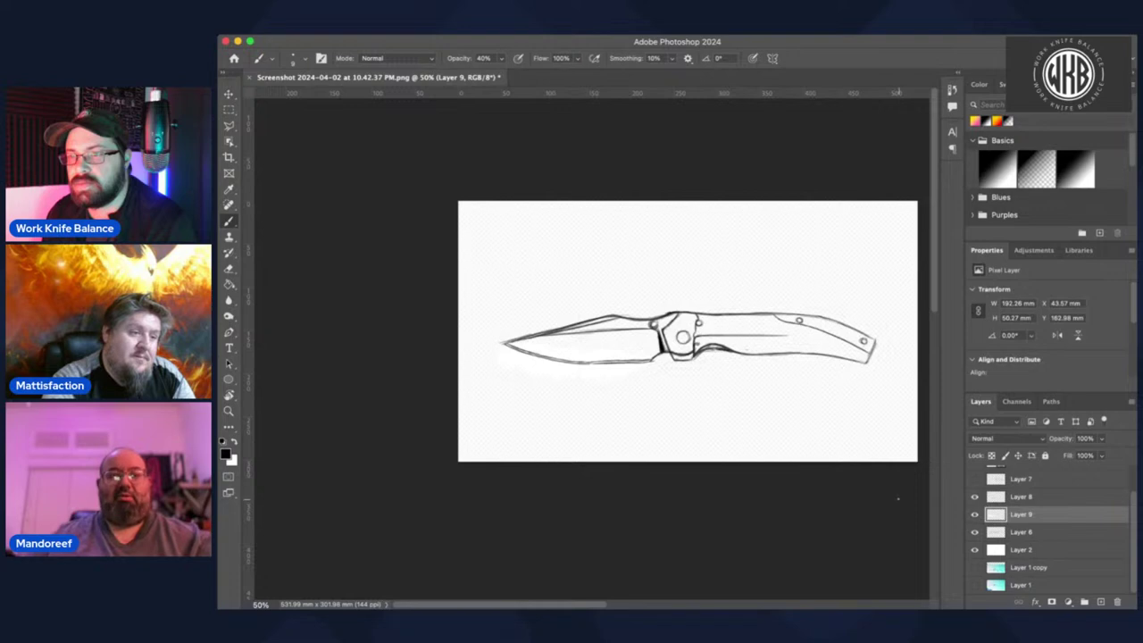
- Examine the whole knife up close with Layer 8 hidden and shown to judge the inner line along the cutting edge
scroll(897, 494, right, 4)
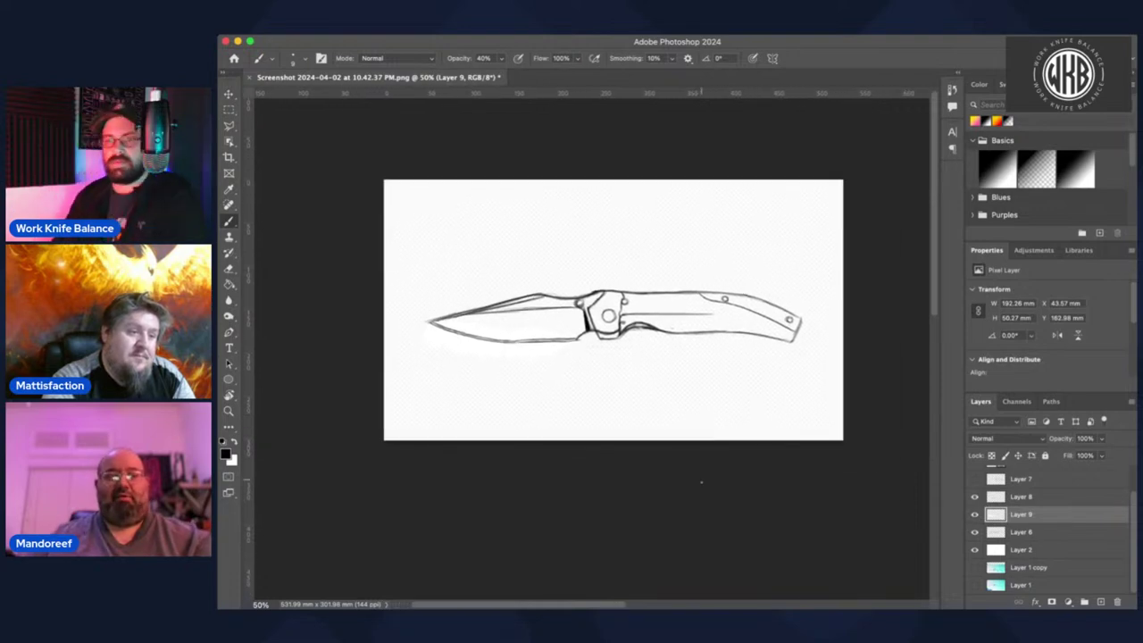
key(super+equal)
key(super+equal)
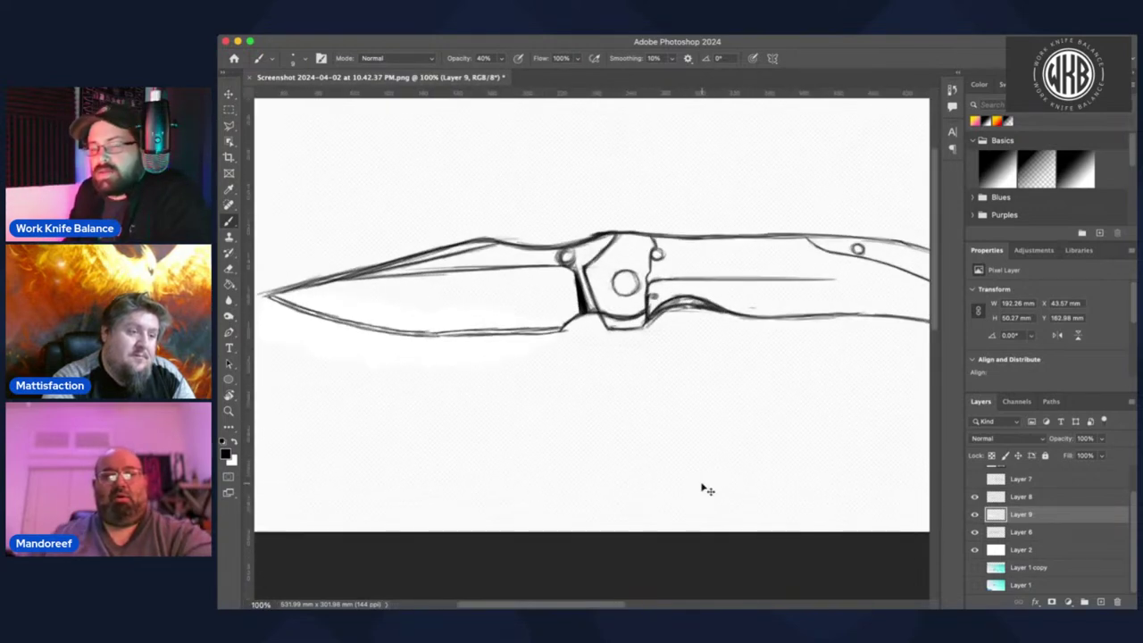
key(super+minus)
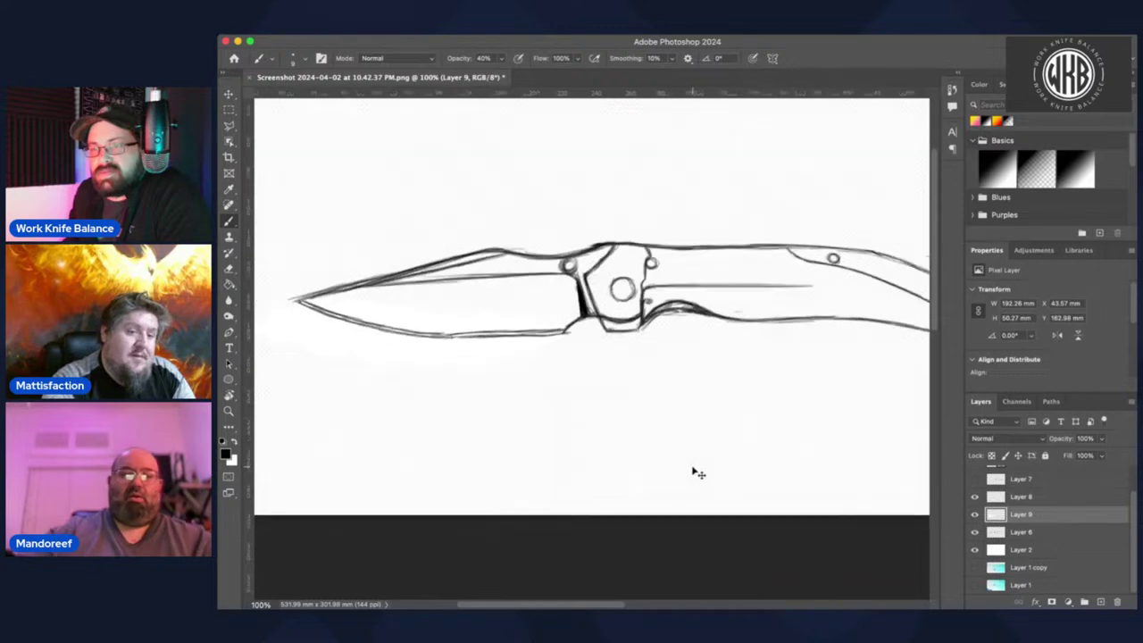
click(974, 498)
click(974, 498)
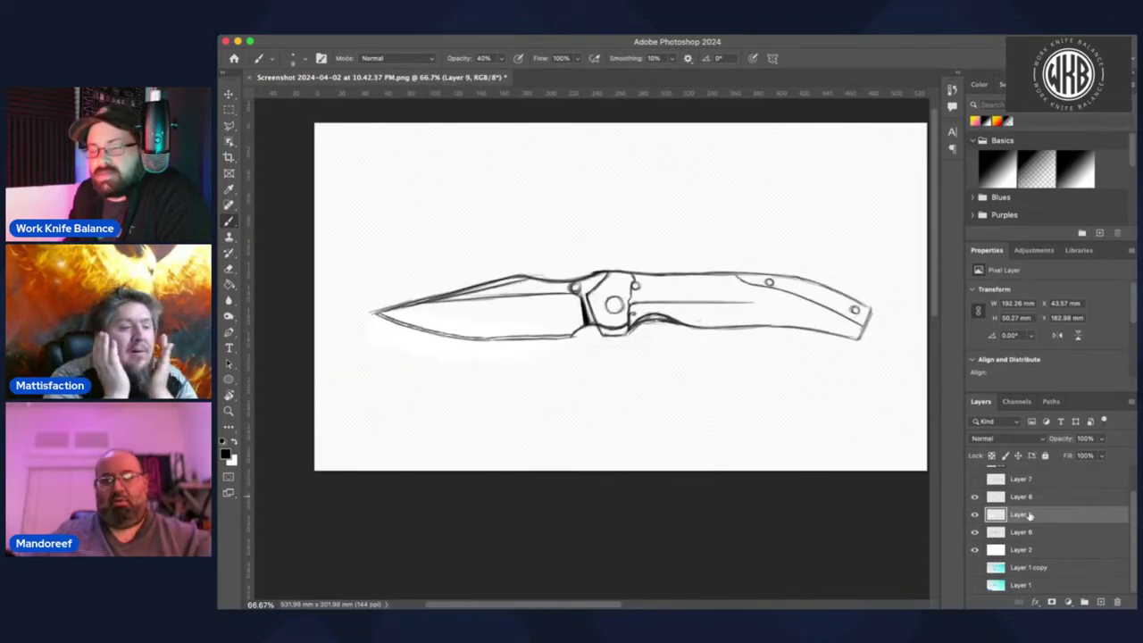
click(974, 500)
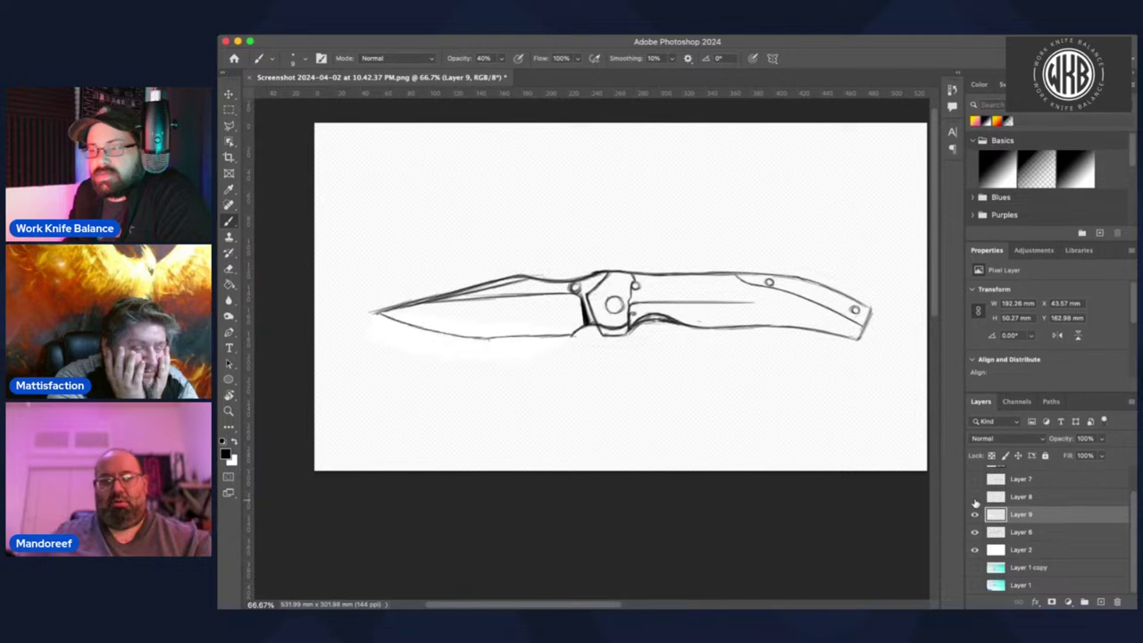
click(974, 500)
- Merge the four visible layers, from Layer 8 down to the white Layer 2, into one layer and check the merged drawing
click(1031, 498)
shift+click(1030, 550)
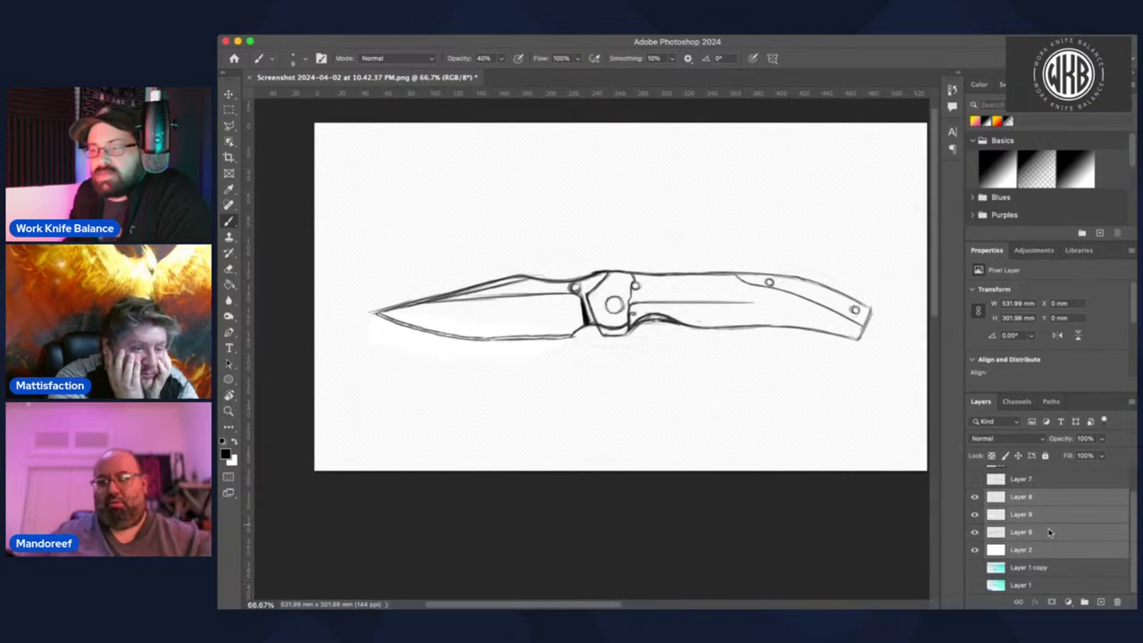
key(super+e)
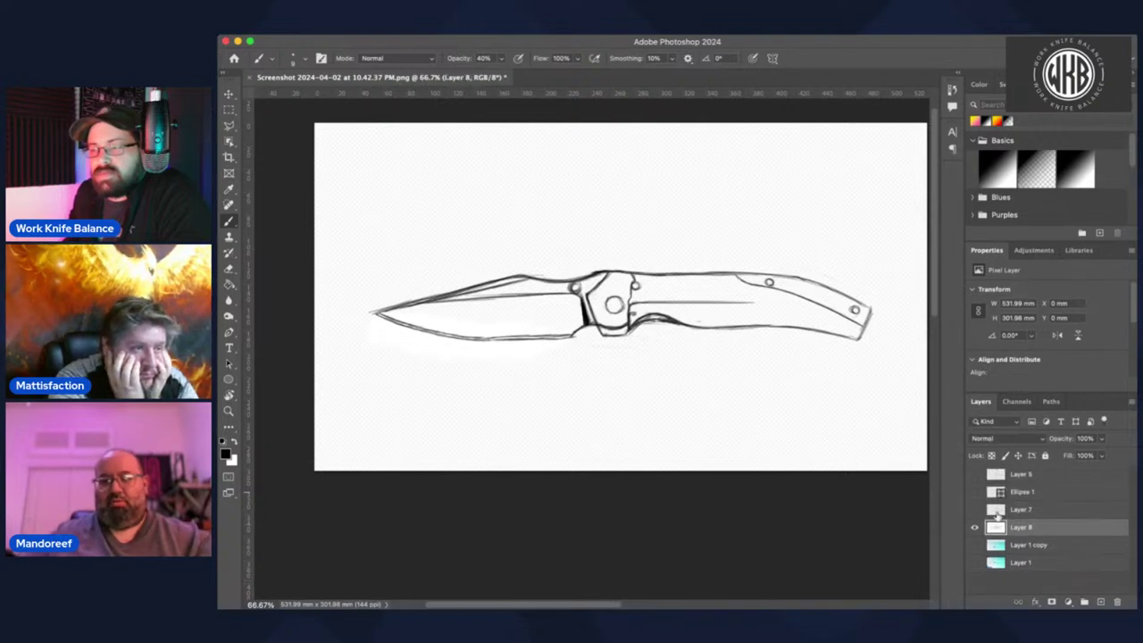
click(974, 528)
click(974, 527)
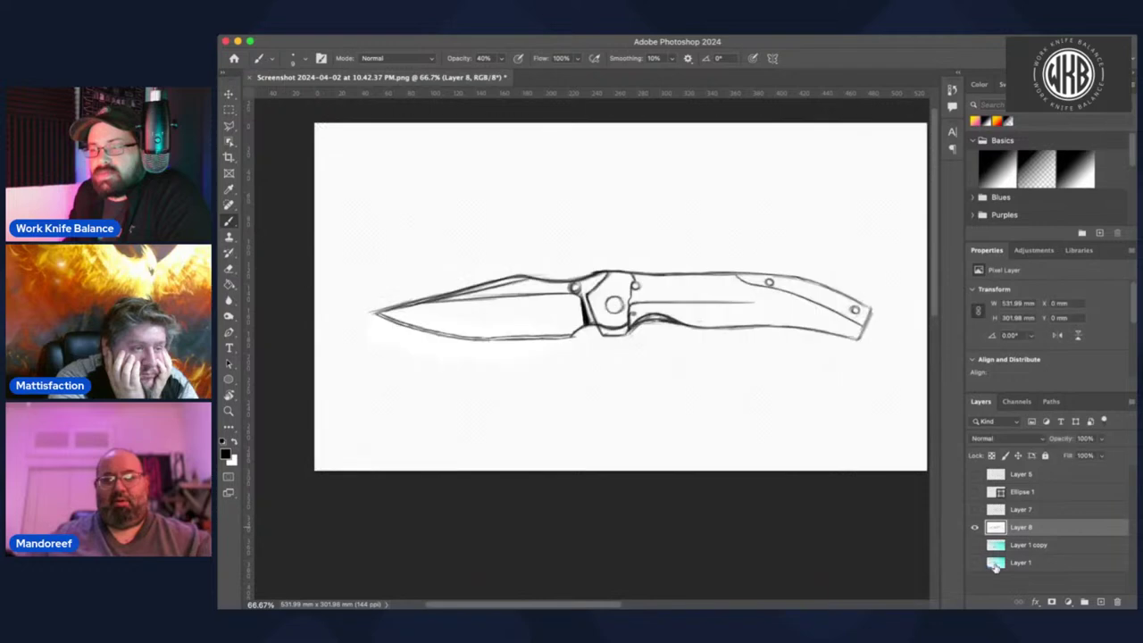
- Overlay Layer 1 copy above the merged line art at 52% opacity to compare it with the blue sketch, and hide it again
click(974, 545)
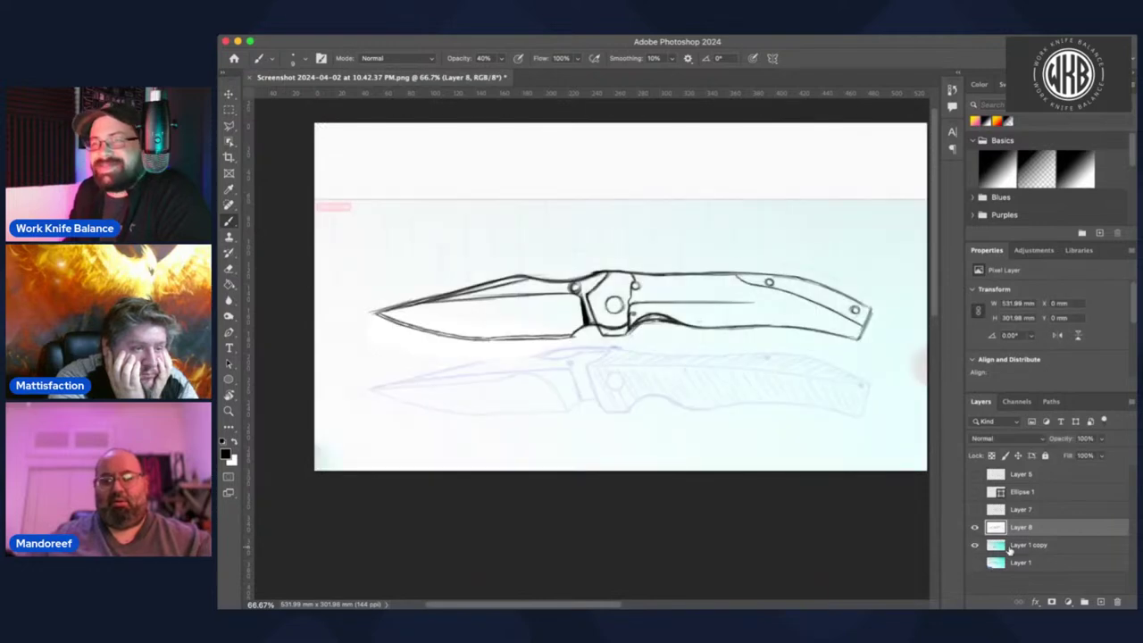
click(1024, 547)
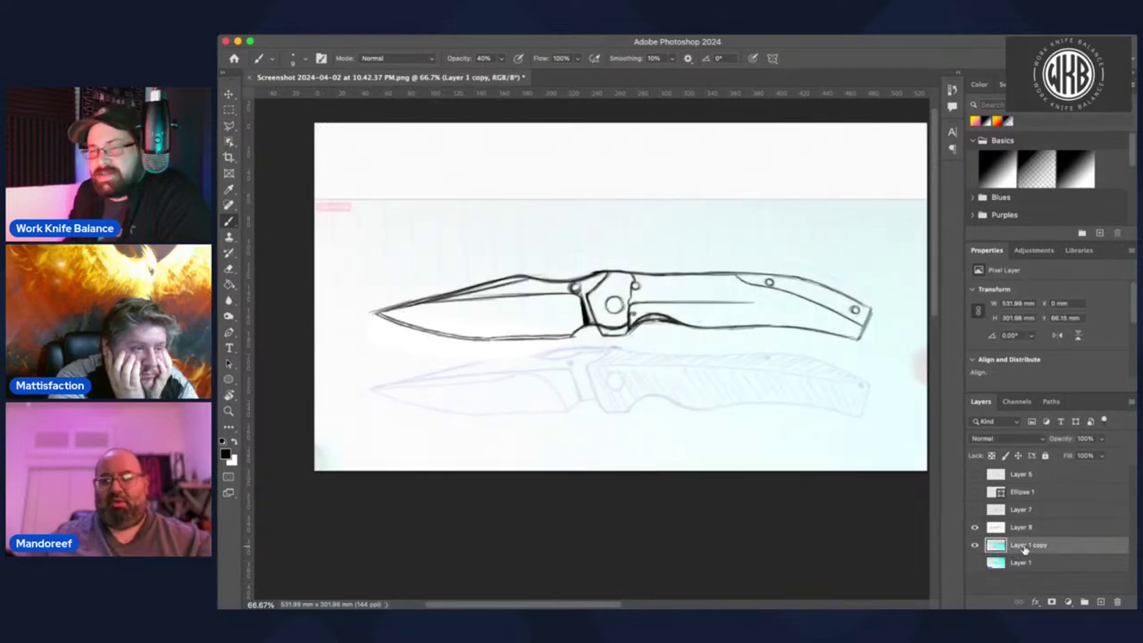
drag(1022, 551, 1020, 526)
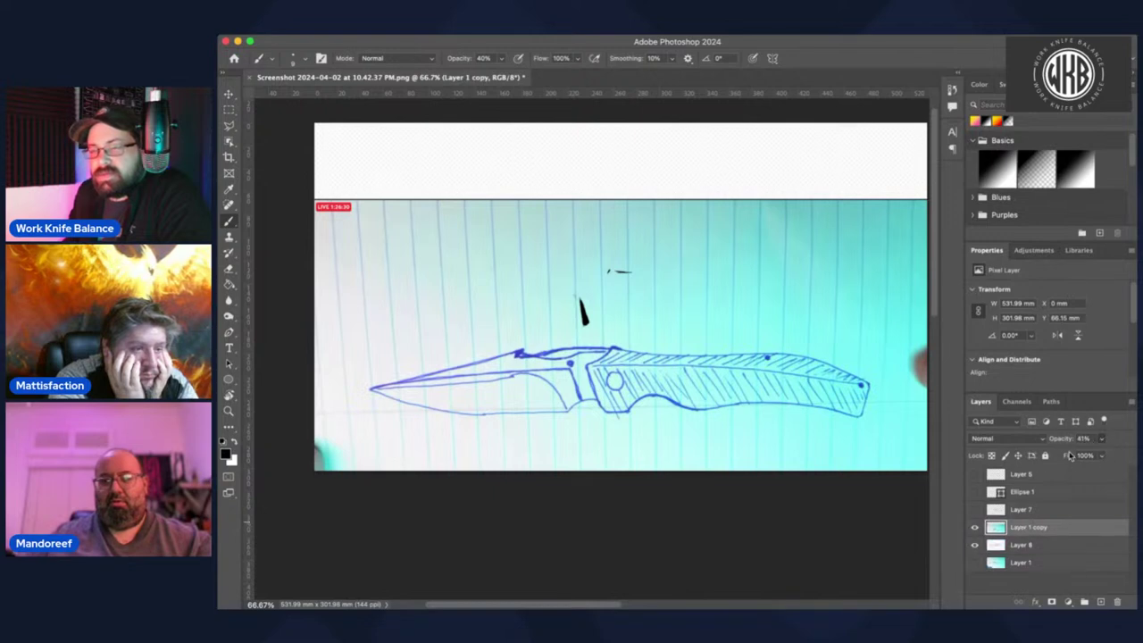
drag(1064, 457, 1073, 458)
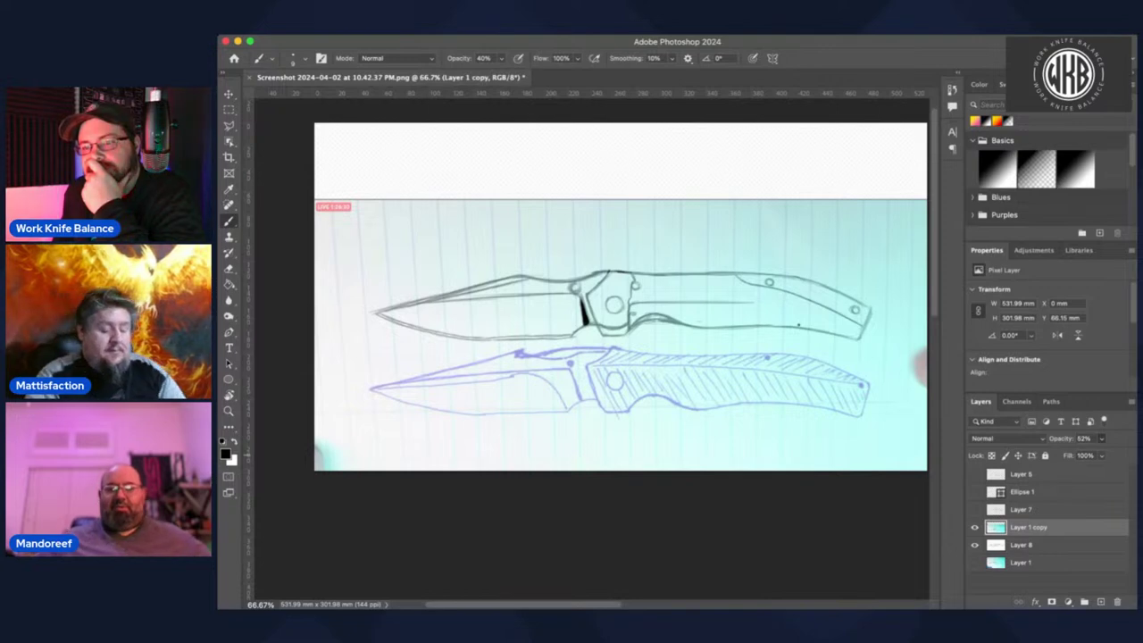
click(975, 527)
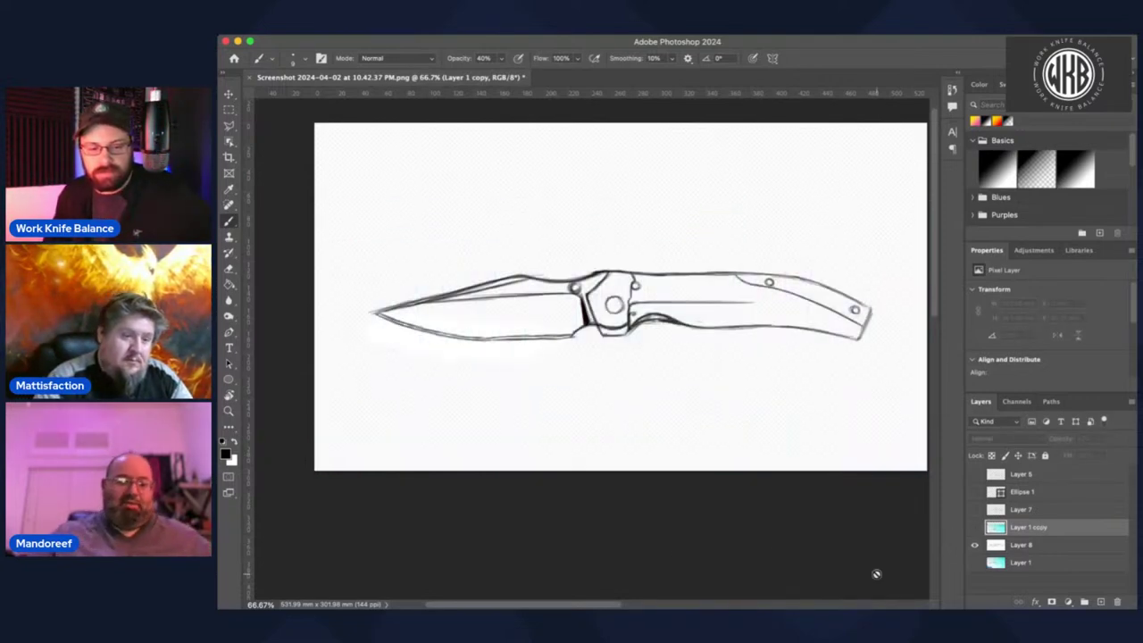
key(super+Tab)
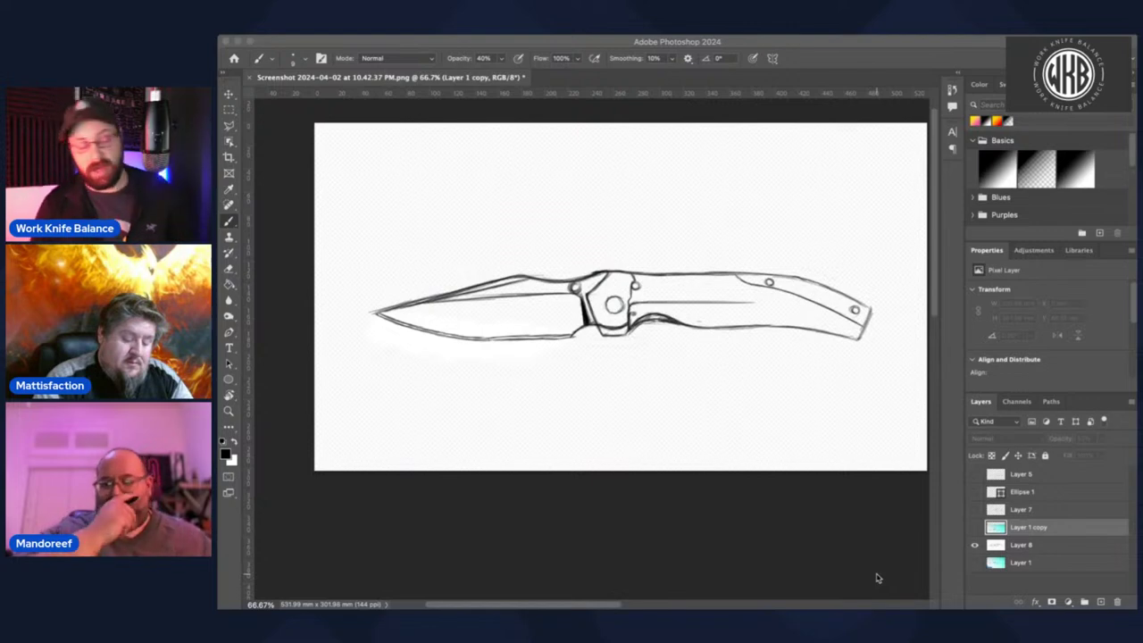